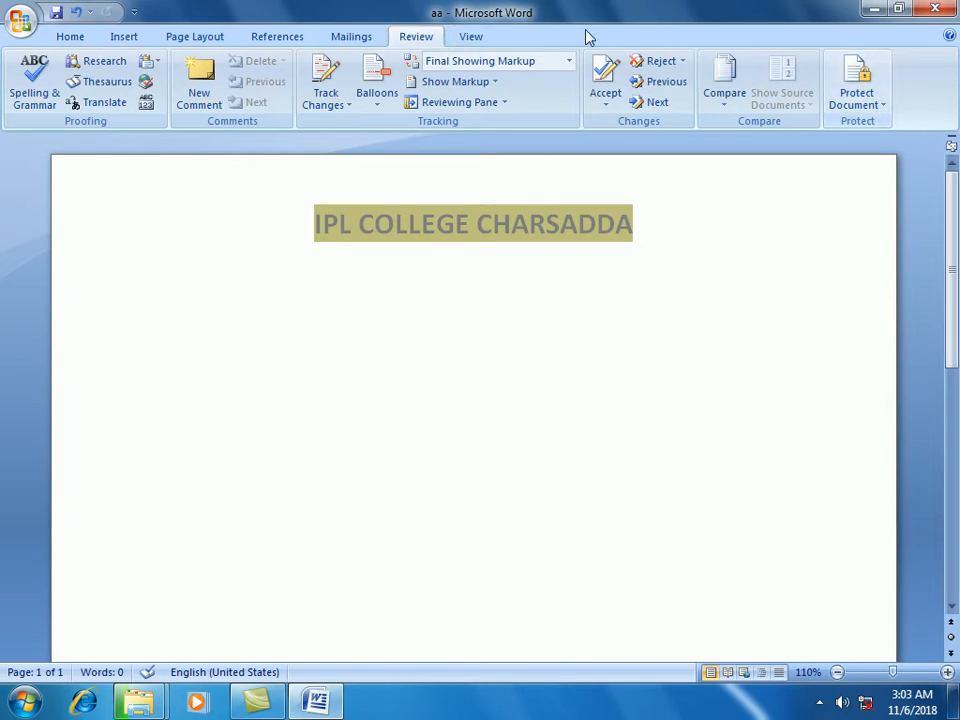
# - Show the ruler and fill the blank document with sample paragraphs using the =rand() function
pyautogui.click(482, 42)
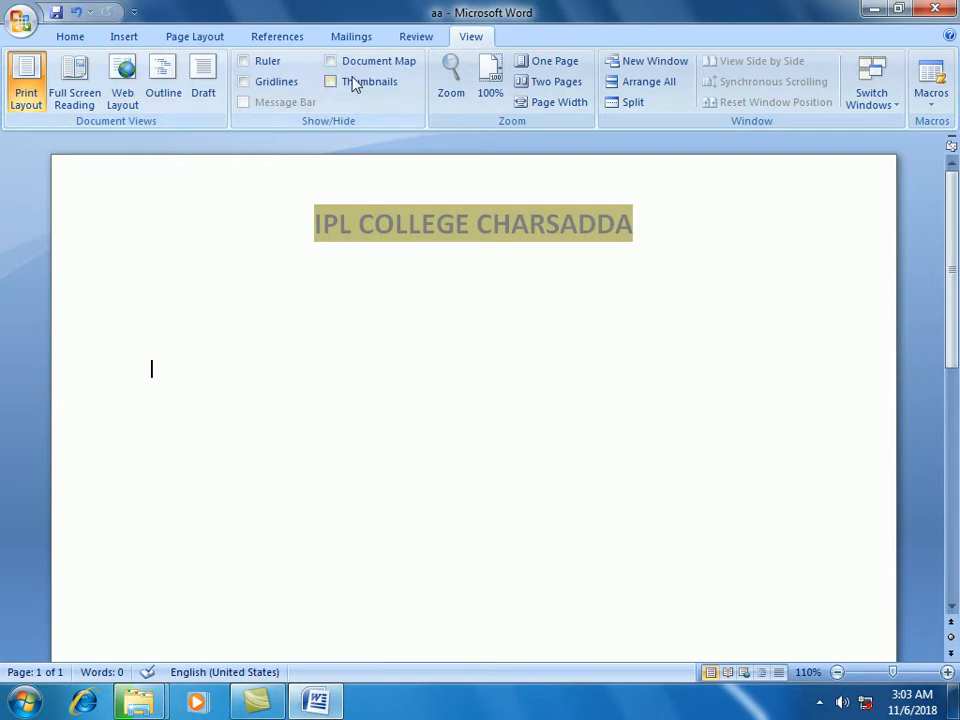
pyautogui.click(244, 62)
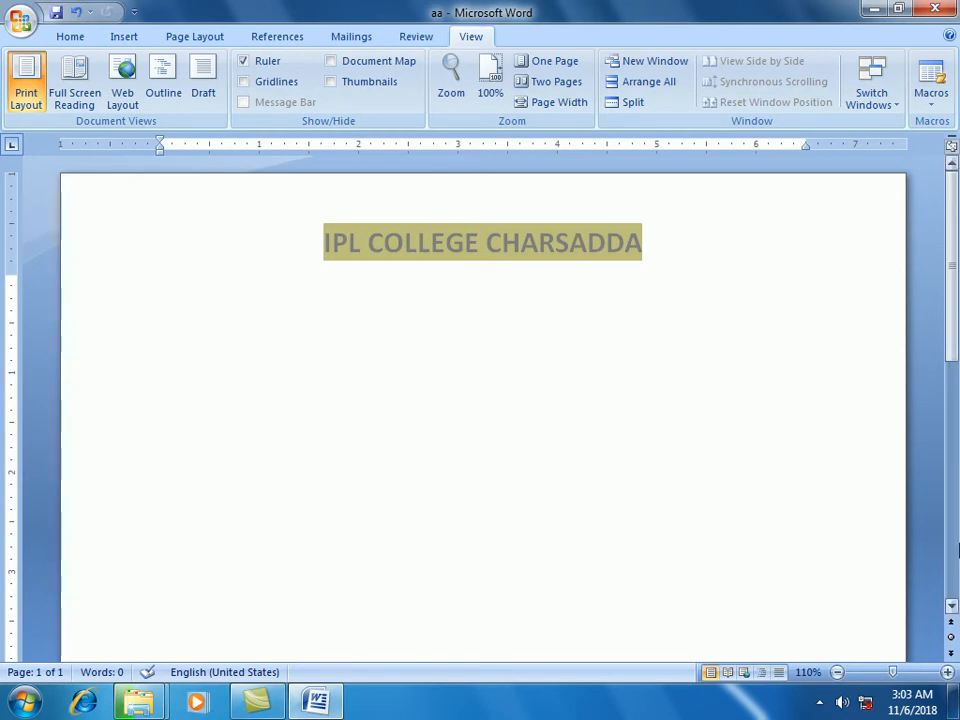
pyautogui.write('=ra')
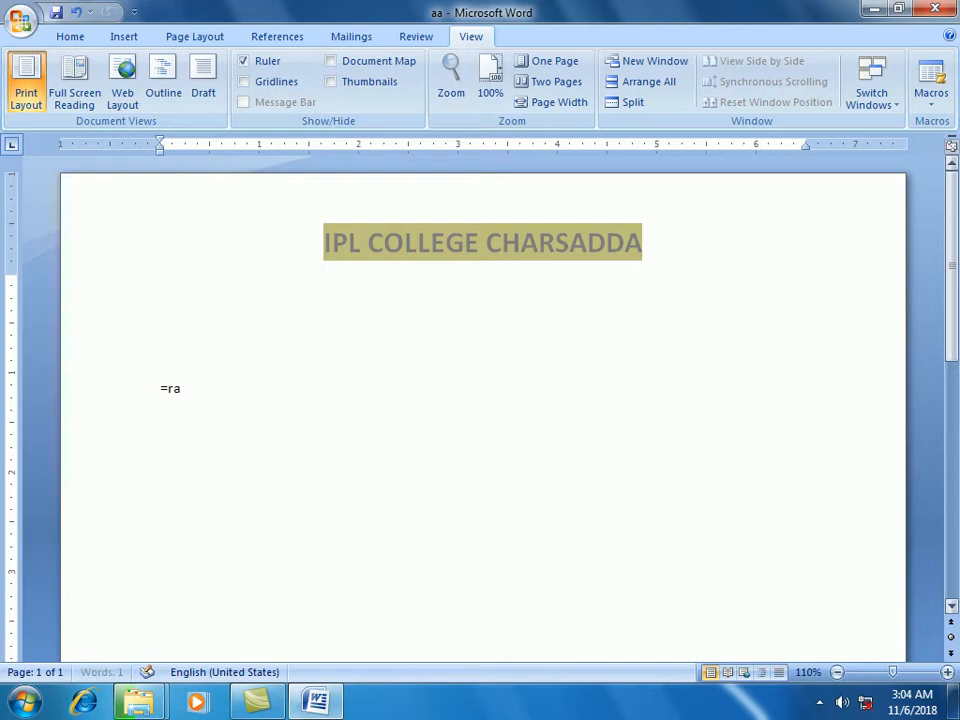
pyautogui.write('nd()')
pyautogui.press('Return')
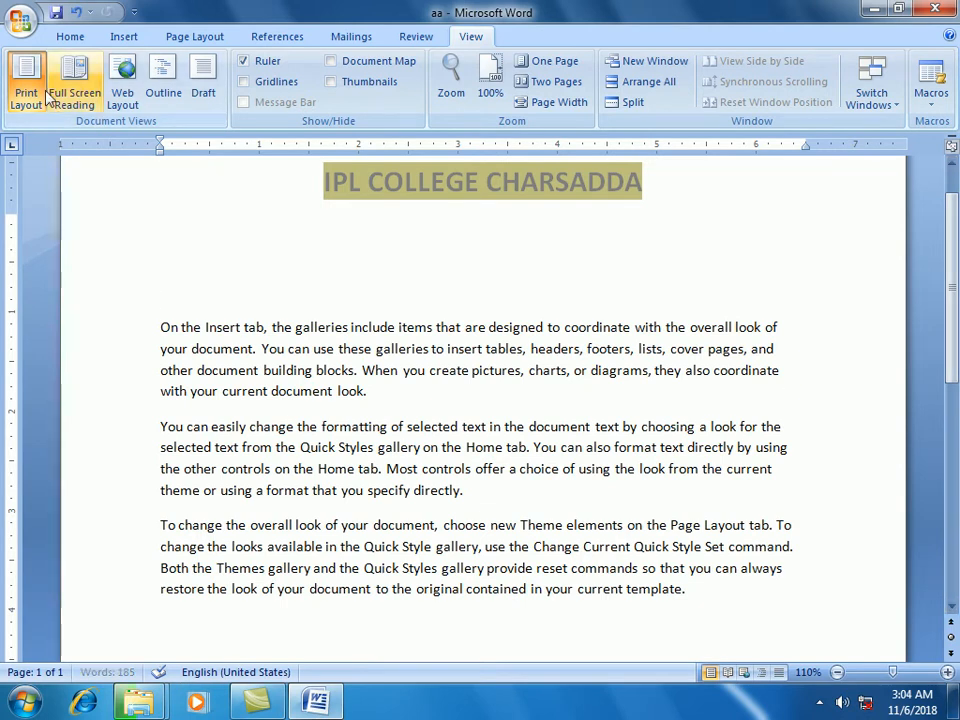
# - Examine the document in Print Preview, zoomed to 100%, and return to Print Layout view
pyautogui.click(18, 22)
pyautogui.moveTo(52, 232)
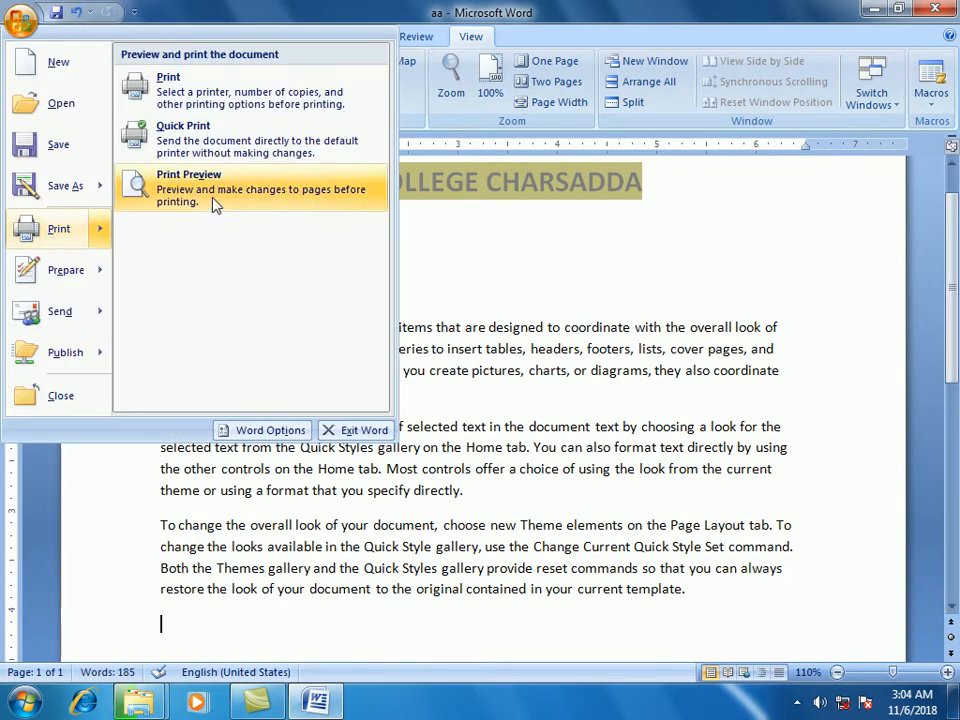
pyautogui.click(212, 205)
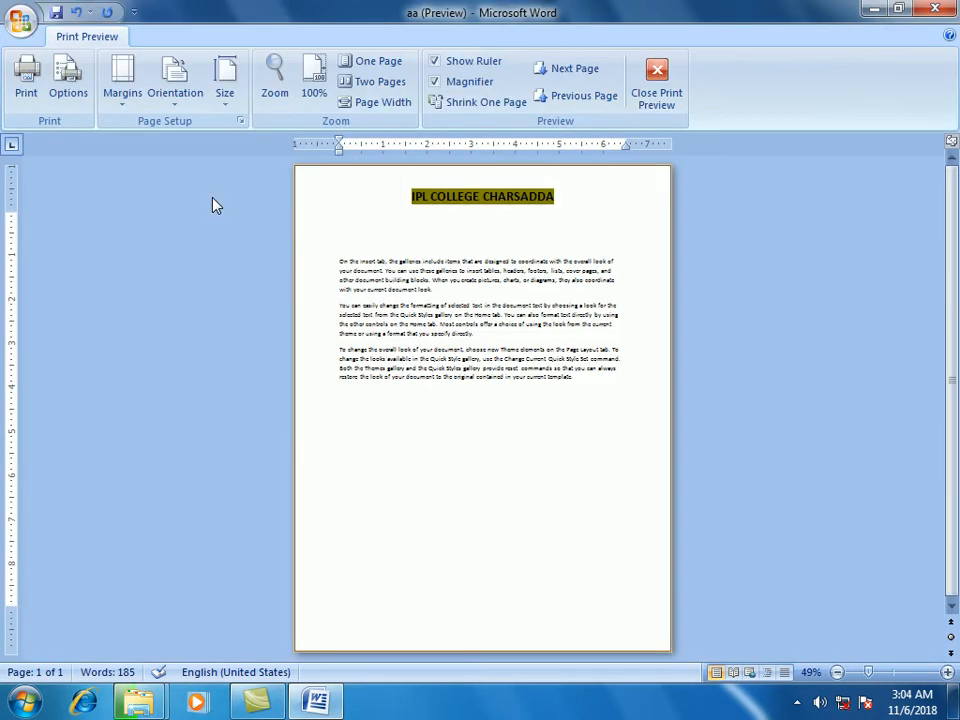
pyautogui.click(404, 260)
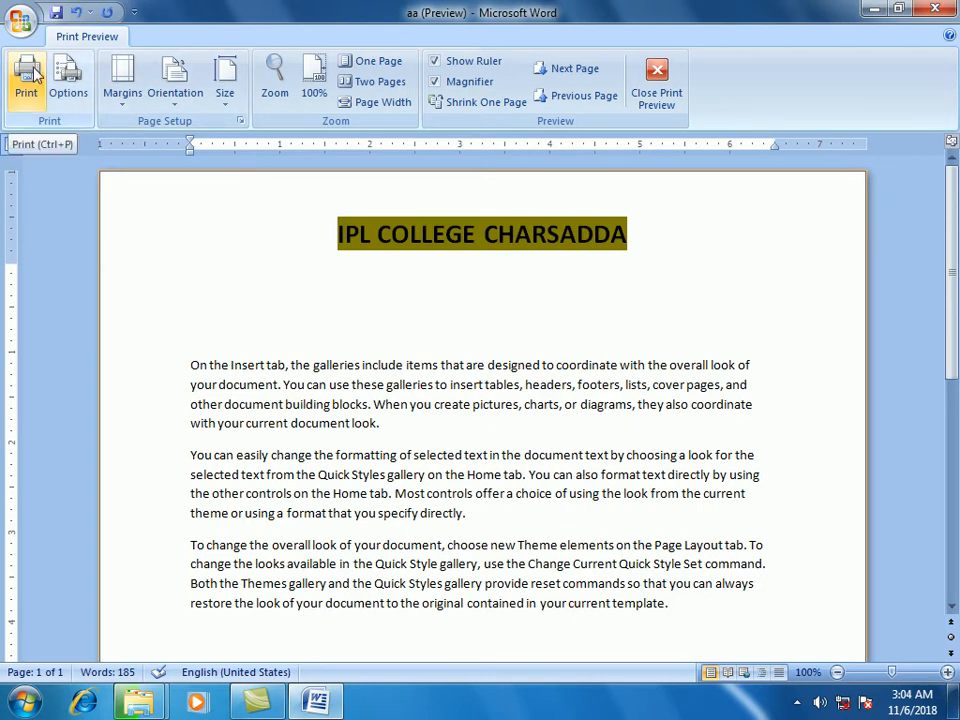
pyautogui.press('Escape')
pyautogui.scroll(8, 305, 326)
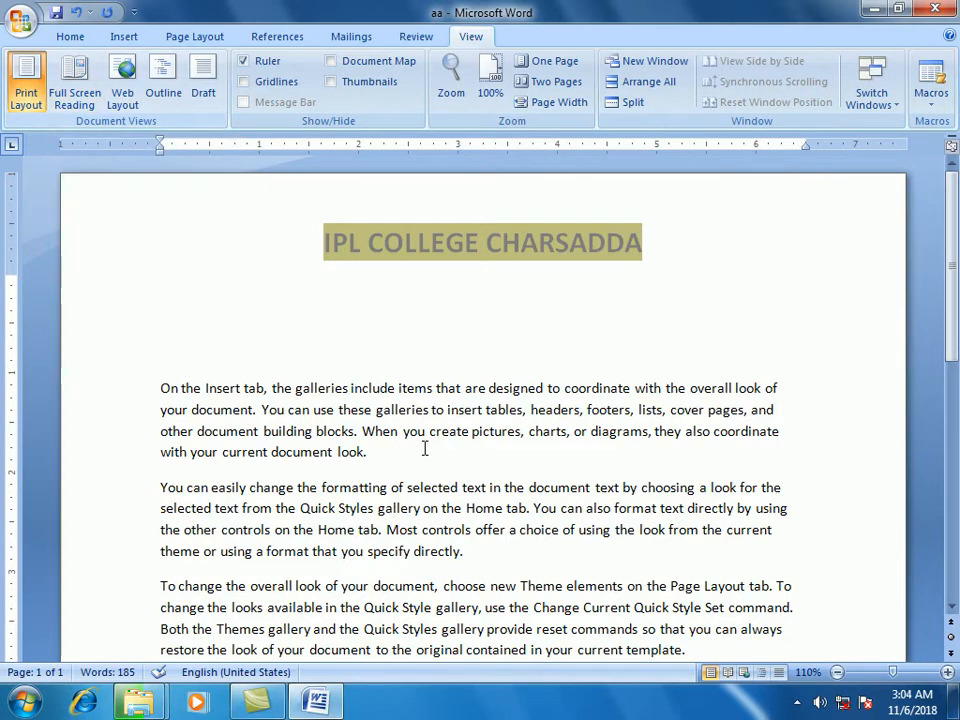
pyautogui.scroll(-3, 424, 448)
pyautogui.scroll(2, 424, 448)
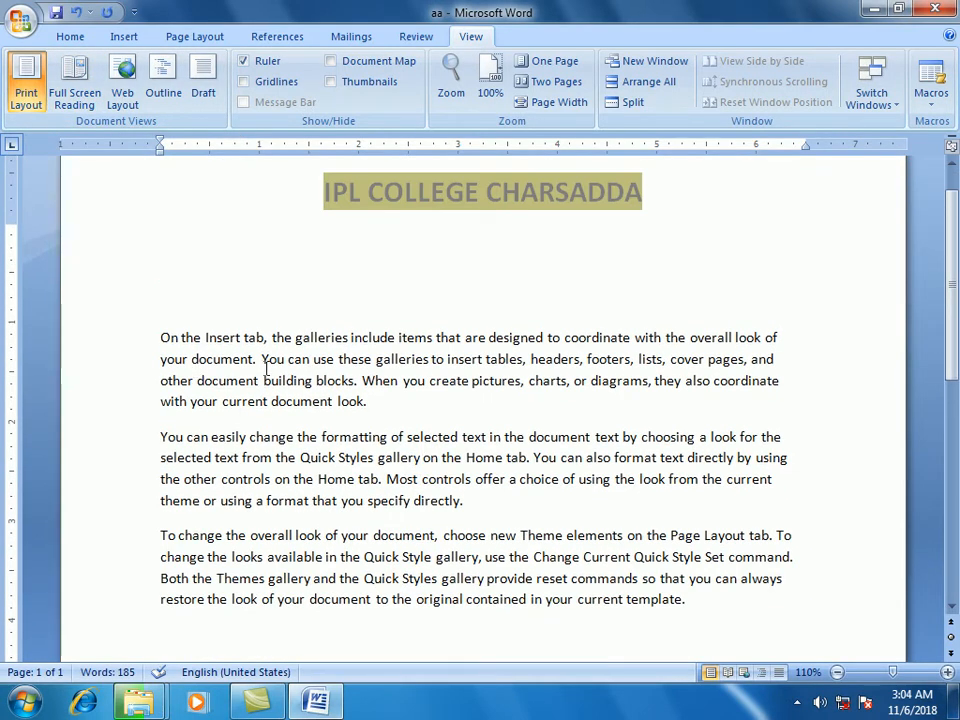
# - View the document in Full Screen Reading, try selecting text in the first paragraph, and close the reading view
pyautogui.click(74, 96)
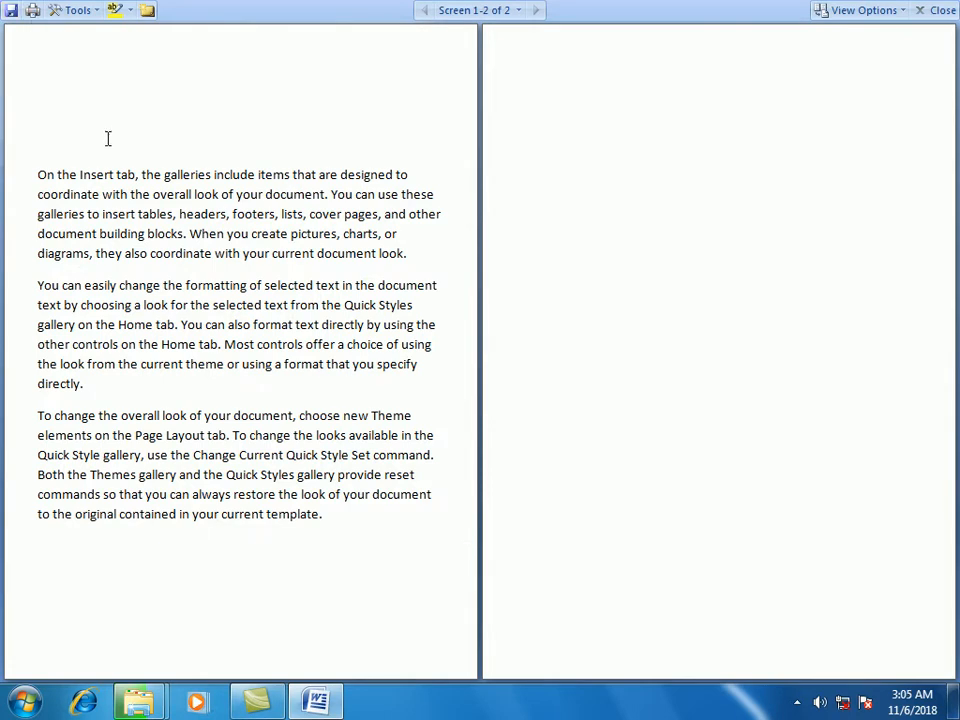
pyautogui.moveTo(180, 216); pyautogui.dragTo(184, 215)
pyautogui.doubleClick(184, 216)
pyautogui.click(223, 272)
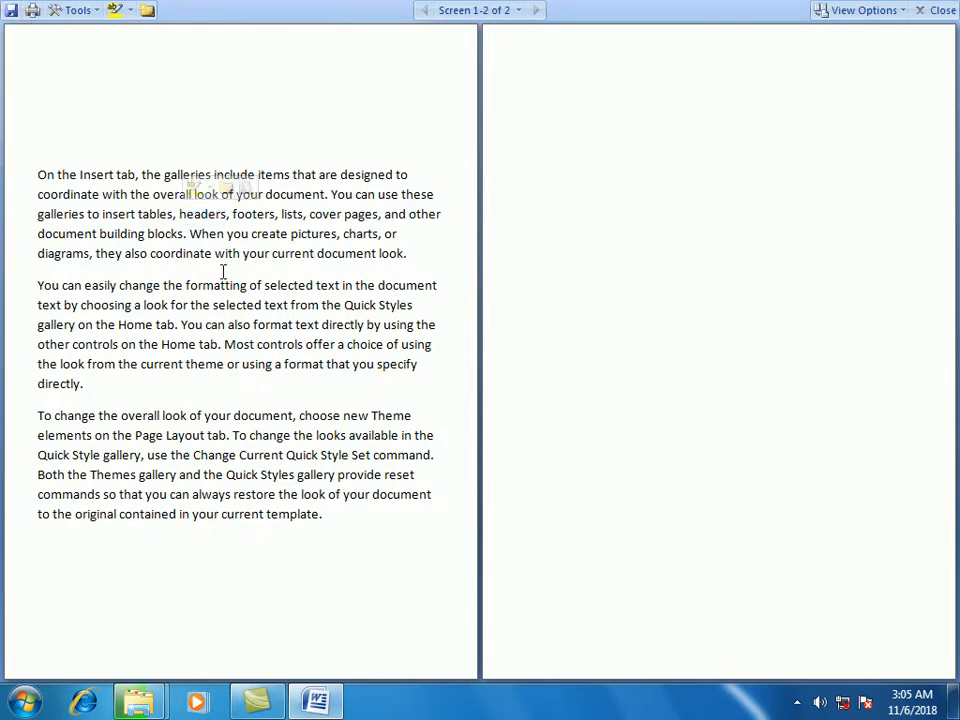
pyautogui.click(244, 197)
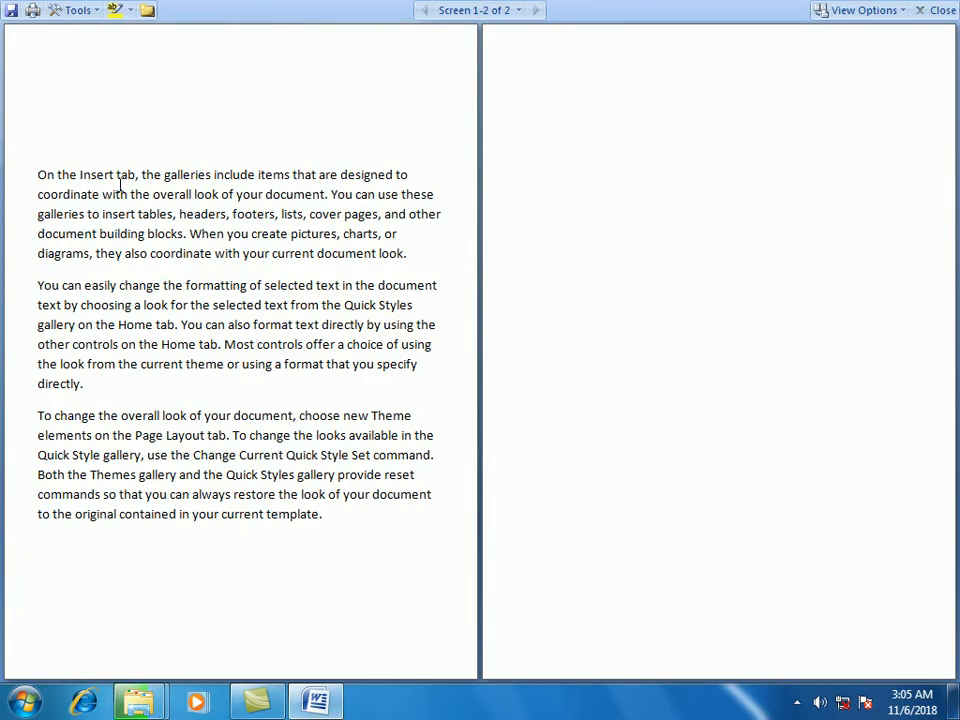
pyautogui.click(946, 10)
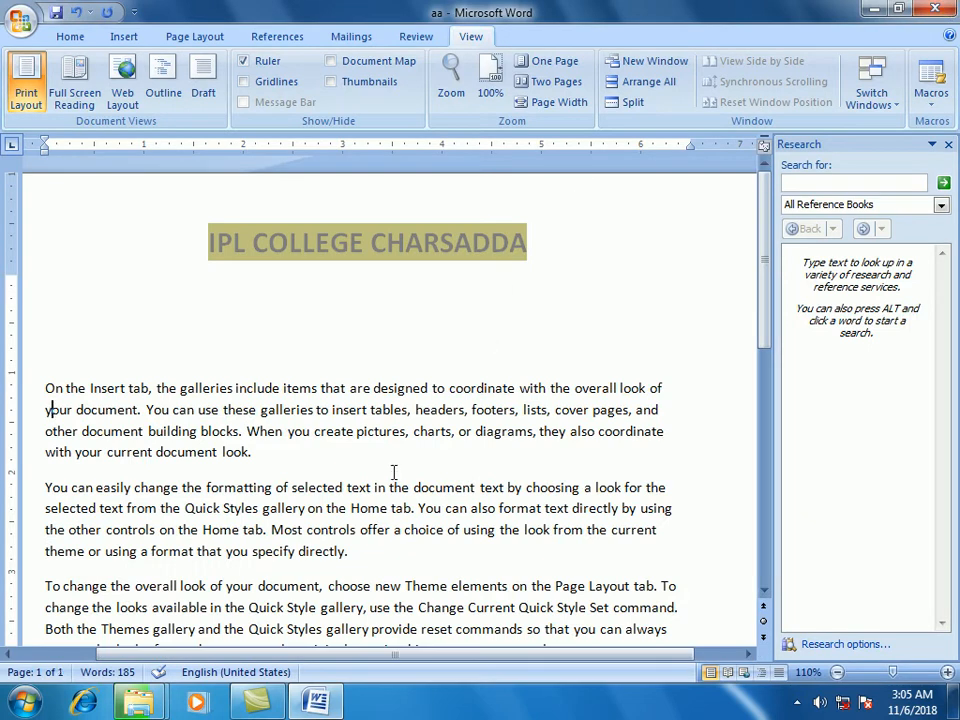
# - Test typing bbvb after the first paragraph, delete it, and close the Research pane
pyautogui.write('bbvb')
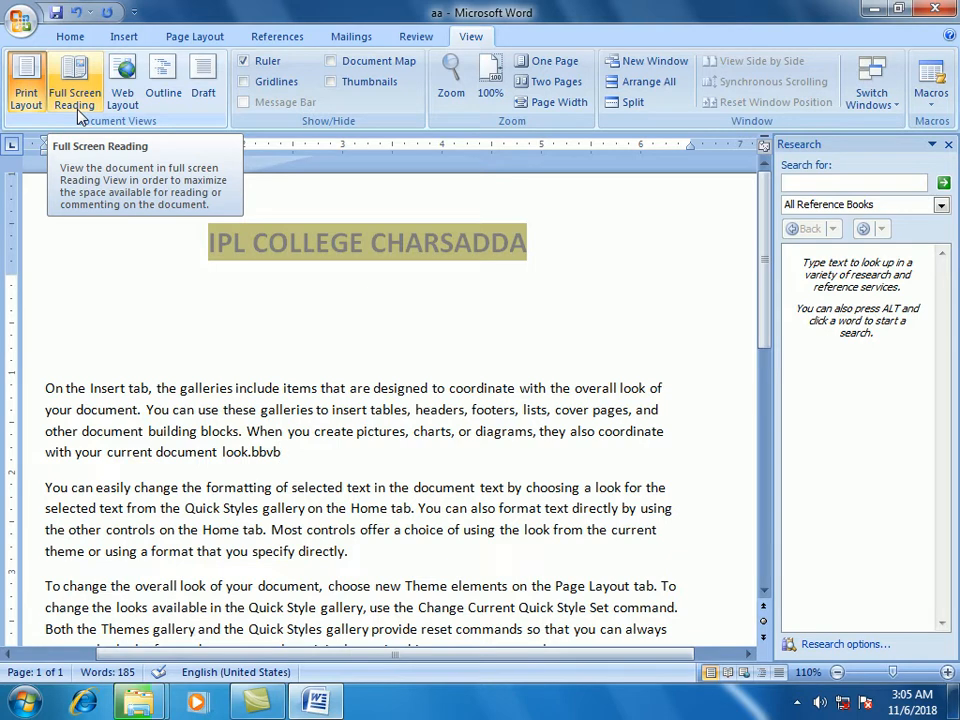
pyautogui.press('BackSpace')
pyautogui.press('BackSpace')
pyautogui.press('BackSpace')
pyautogui.press('BackSpace')
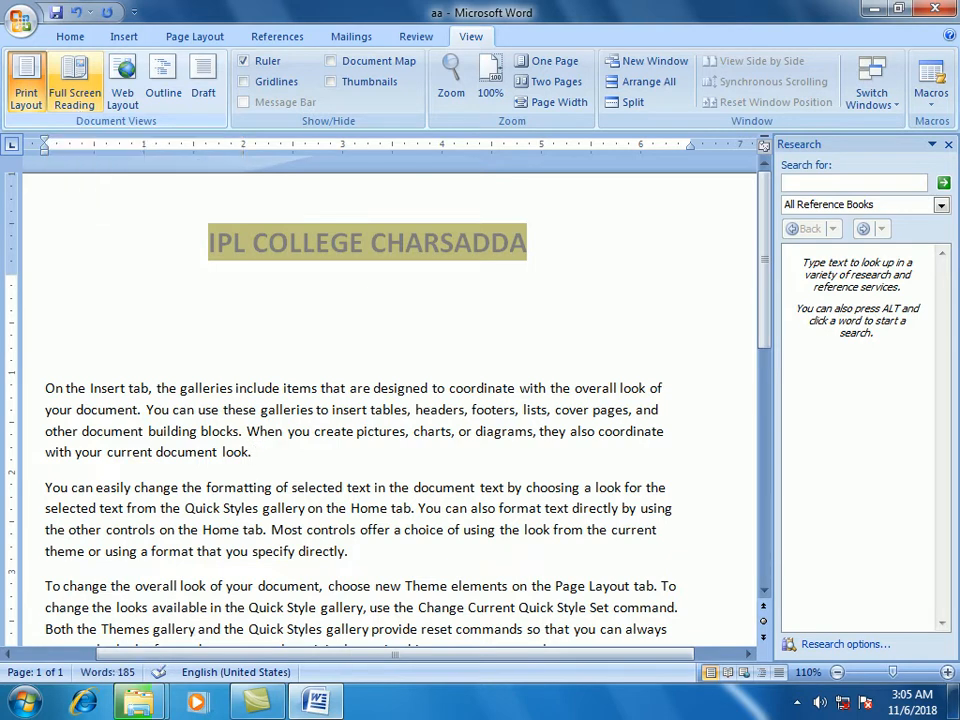
pyautogui.click(947, 145)
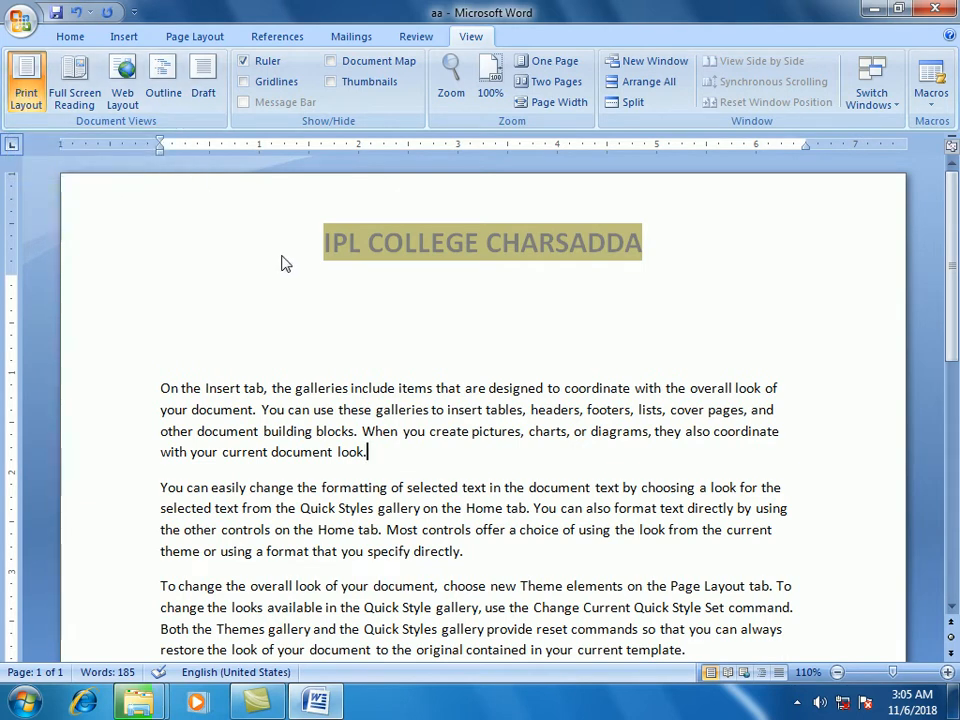
# - View the sample text once more in Full Screen Reading and return to Print Layout
pyautogui.scroll(-2, 282, 260)
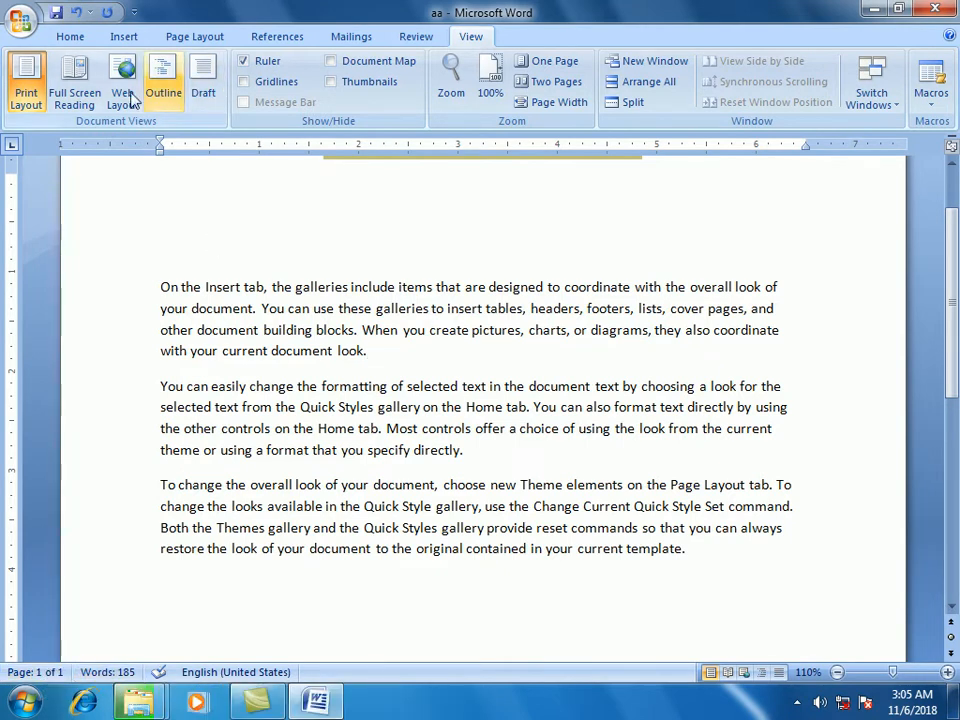
pyautogui.click(68, 108)
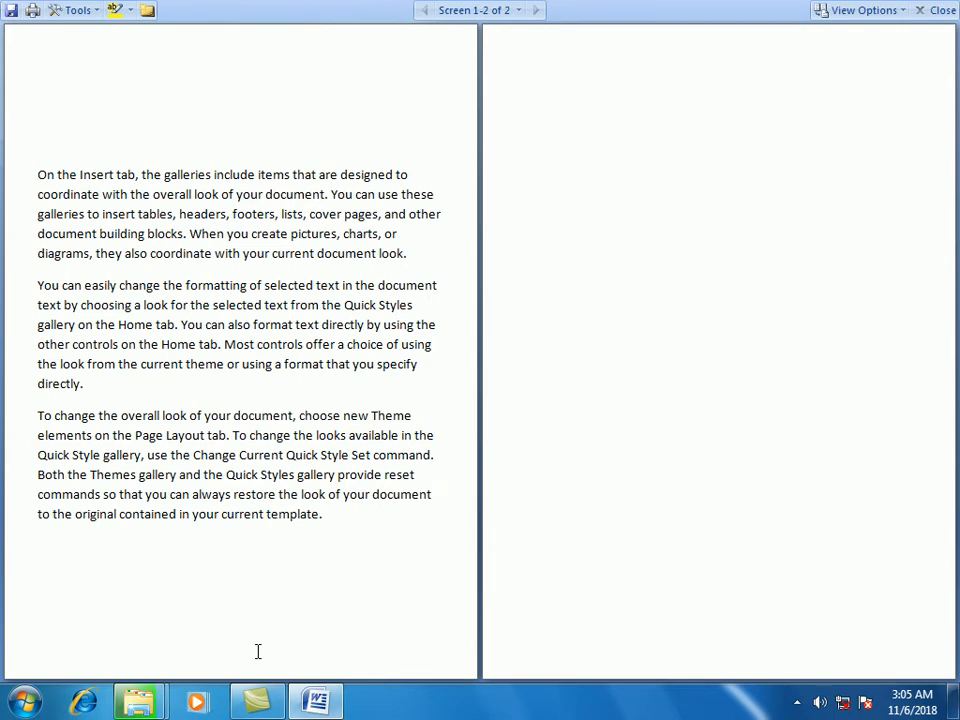
pyautogui.press('Escape')
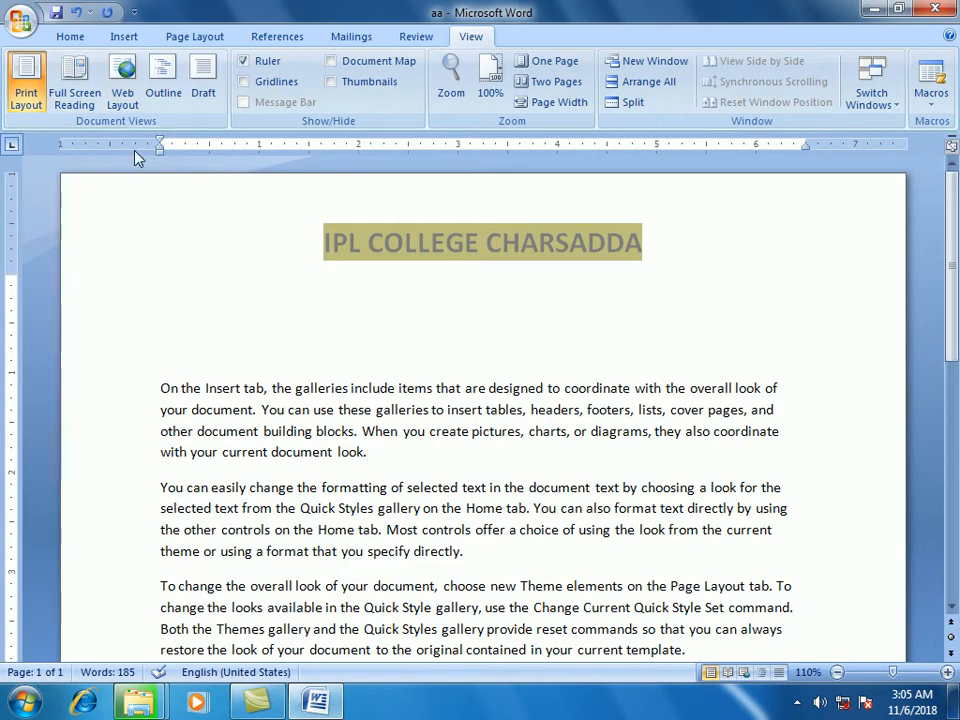
# - Switch to Web Layout and lengthen the document with repeated copies of the three sample paragraphs
pyautogui.click(121, 95)
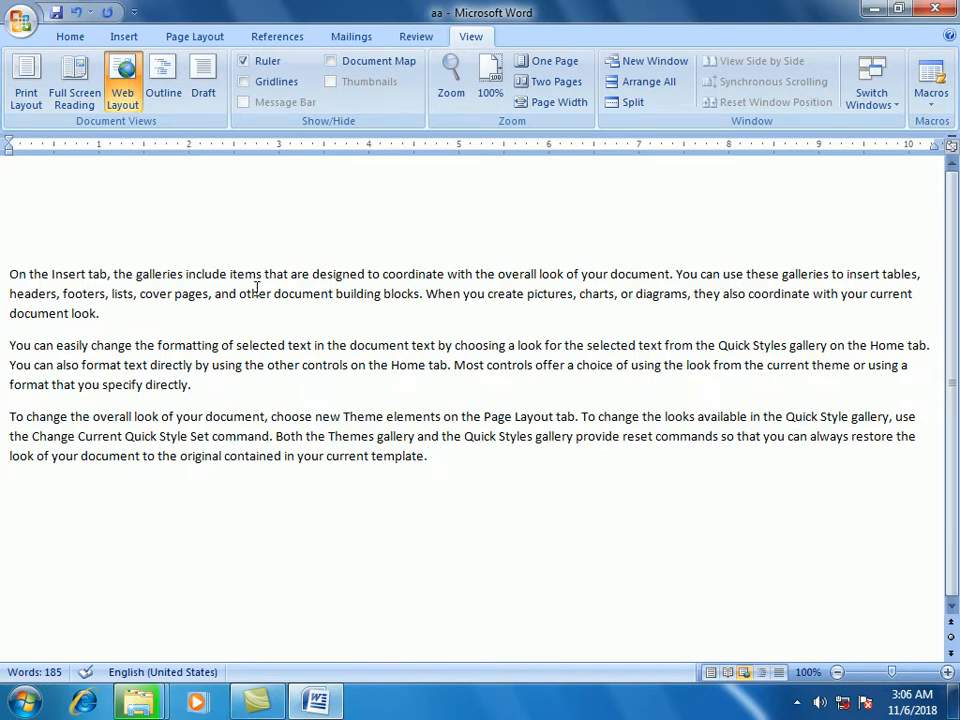
pyautogui.click(953, 705)
pyautogui.click(953, 705)
pyautogui.moveTo(8, 270); pyautogui.dragTo(480, 489)
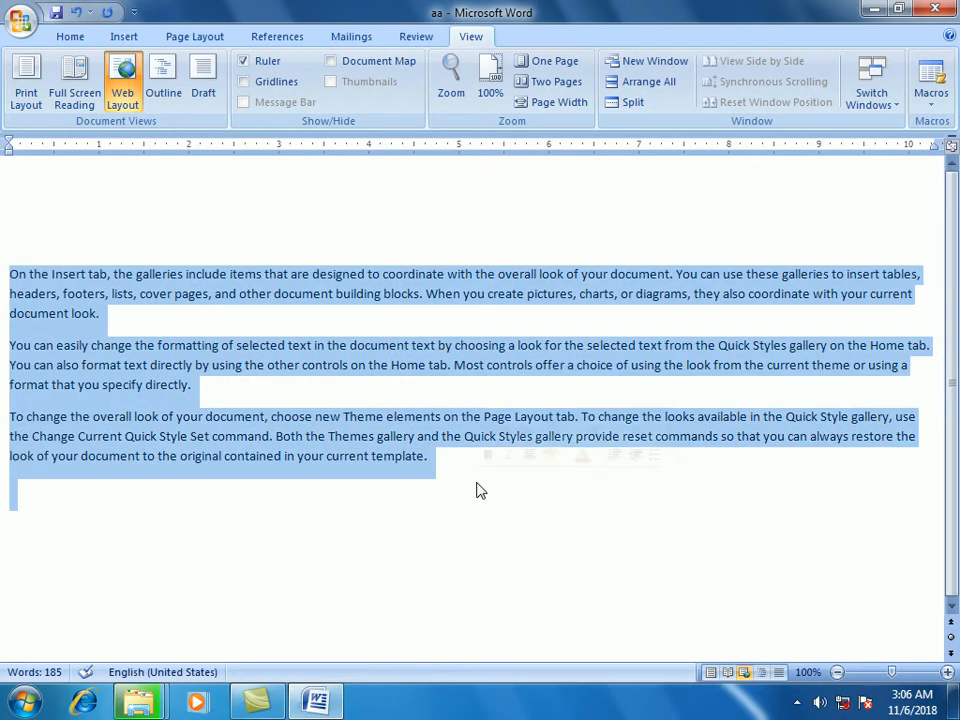
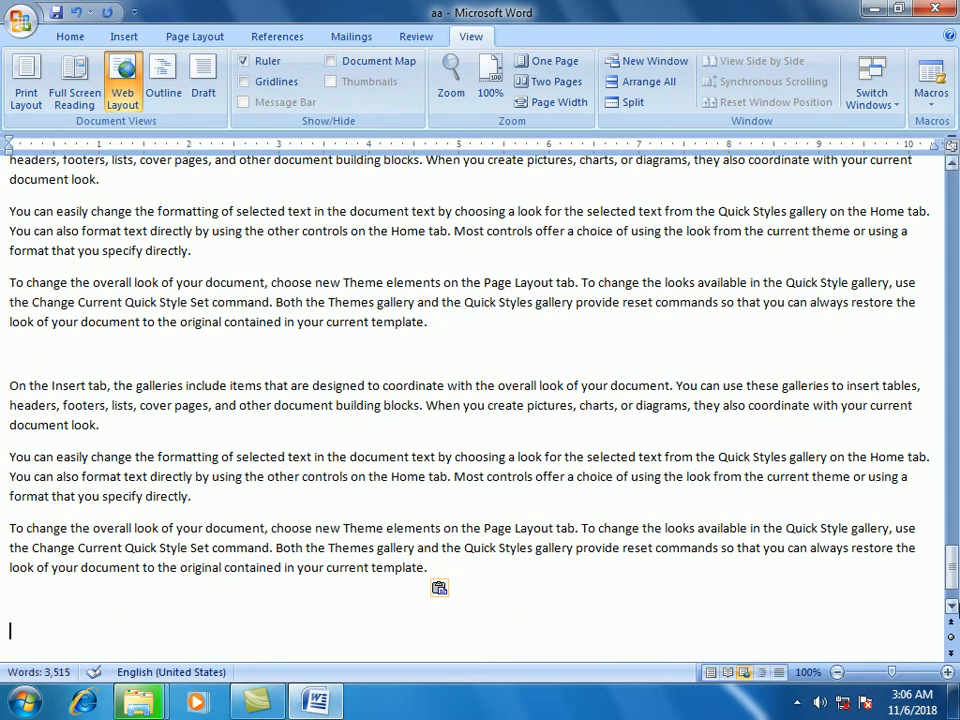
# - Examine the long text in Web Layout at different zoom levels and compare it with the pages in Print Layout
pyautogui.moveTo(950, 572); pyautogui.dragTo(953, 345)
pyautogui.keyDown('ctrl'); pyautogui.scroll(-6, 253, 437); pyautogui.keyUp('ctrl')
pyautogui.keyDown('ctrl'); pyautogui.scroll(-3, 253, 432); pyautogui.keyUp('ctrl')
pyautogui.keyDown('ctrl'); pyautogui.scroll(3, 253, 432); pyautogui.keyUp('ctrl')
pyautogui.keyDown('ctrl'); pyautogui.scroll(4, 255, 430); pyautogui.keyUp('ctrl')
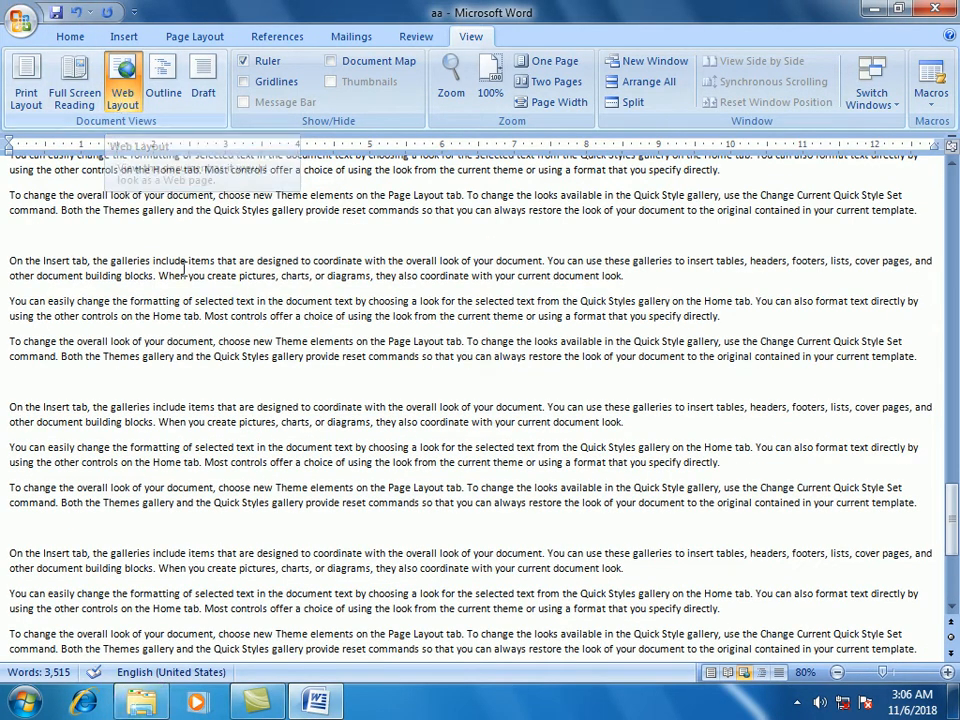
pyautogui.click(35, 95)
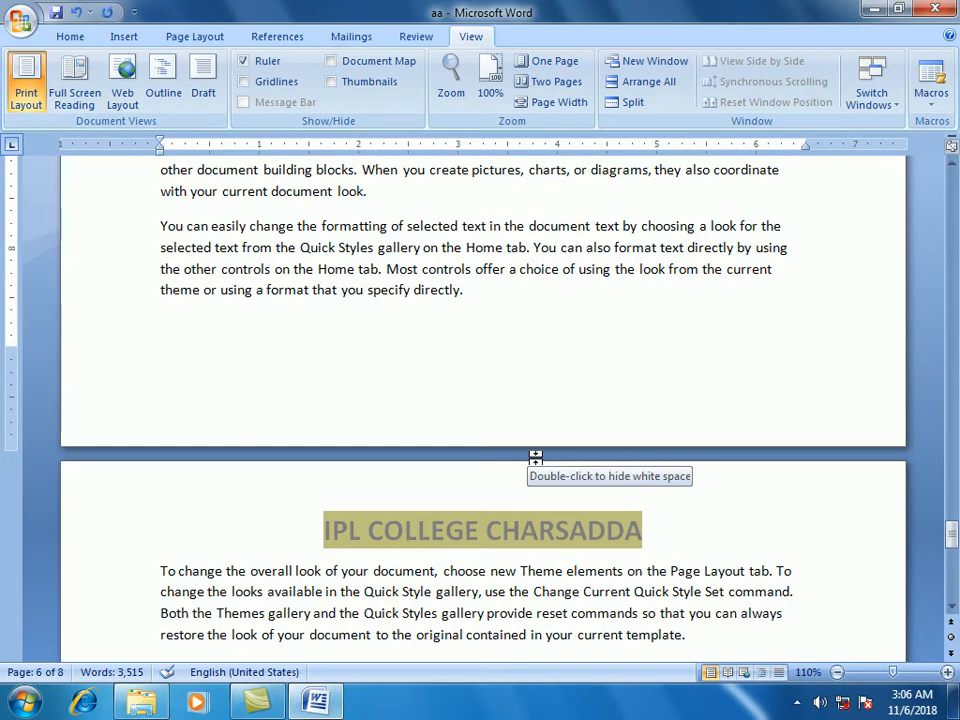
# - Undo all the sample text edits and delete the restored list of names from the page
pyautogui.hotkey('ctrl', 'z')
pyautogui.hotkey('ctrl', 'z')
pyautogui.hotkey('ctrl', 'z')
pyautogui.hotkey('ctrl', 'z')
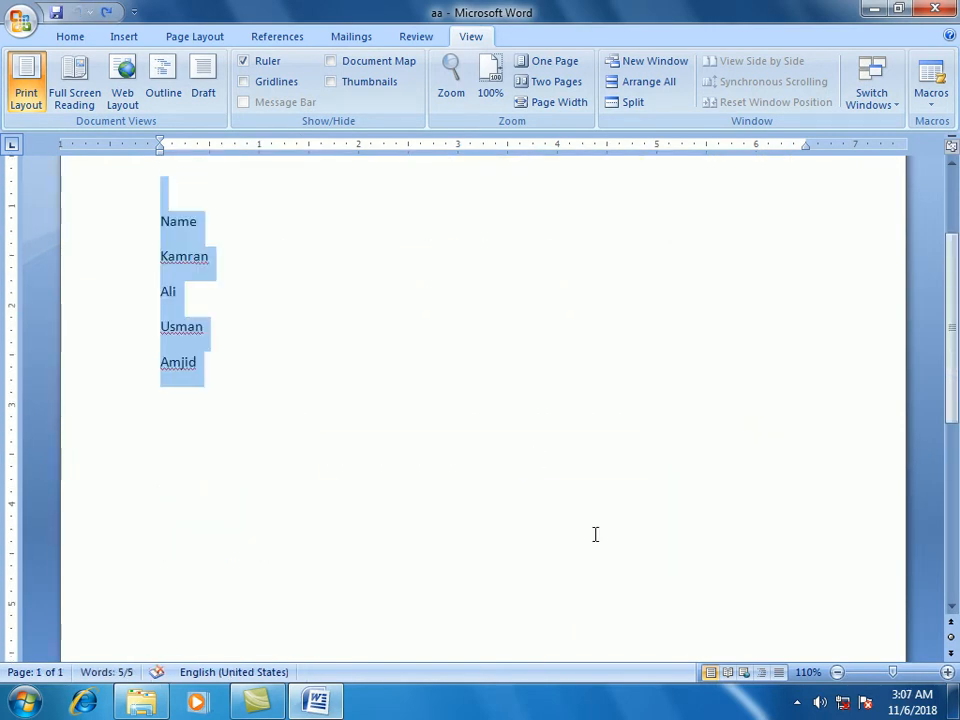
pyautogui.press('Delete')
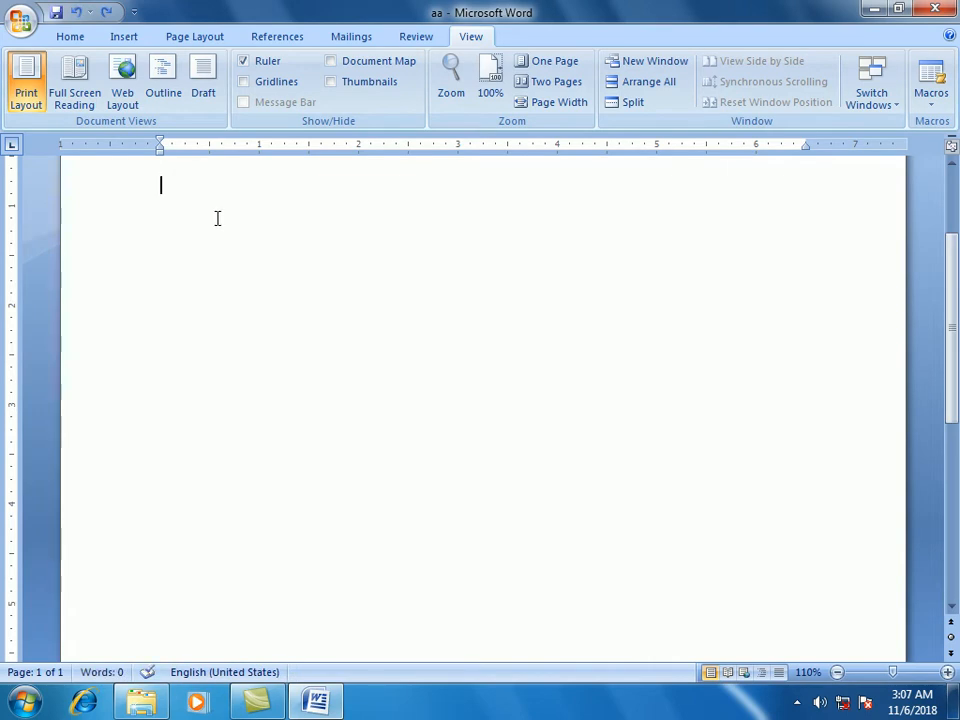
pyautogui.scroll(2, 217, 218)
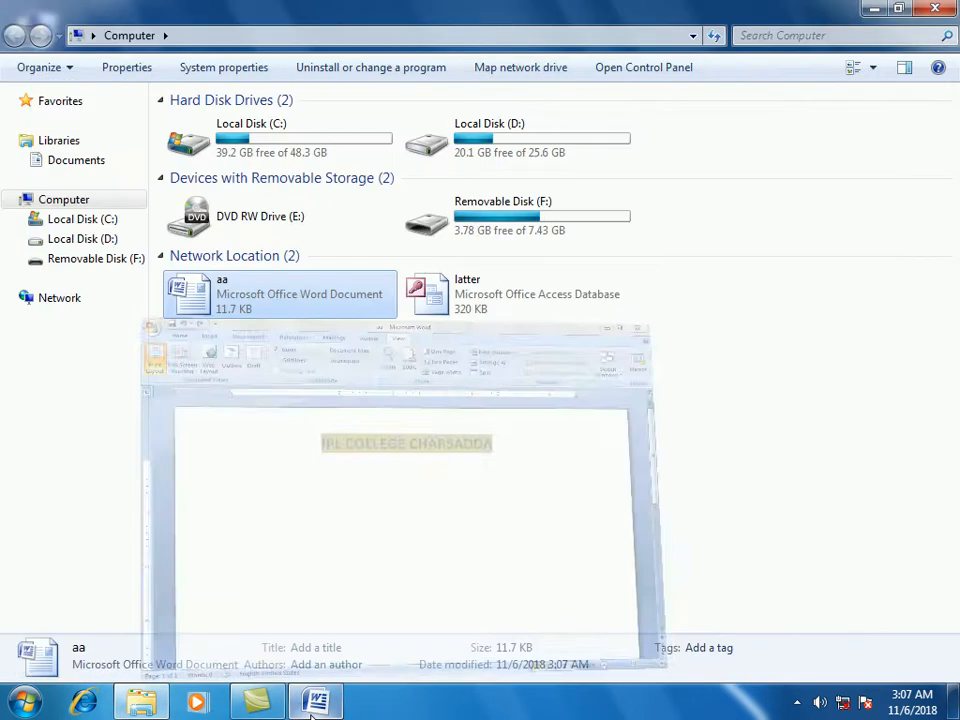
# - Switch to the Windows desktop and create a new folder with the default name
pyautogui.click(316, 702)
pyautogui.press('super+d')
pyautogui.rightClick(219, 189)
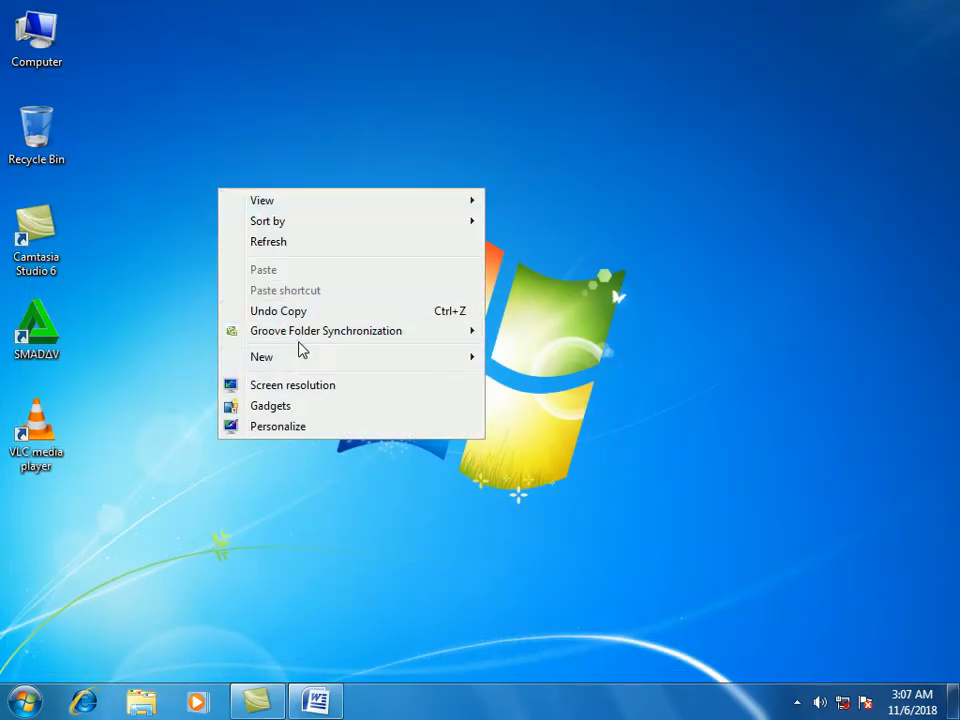
pyautogui.moveTo(302, 358)
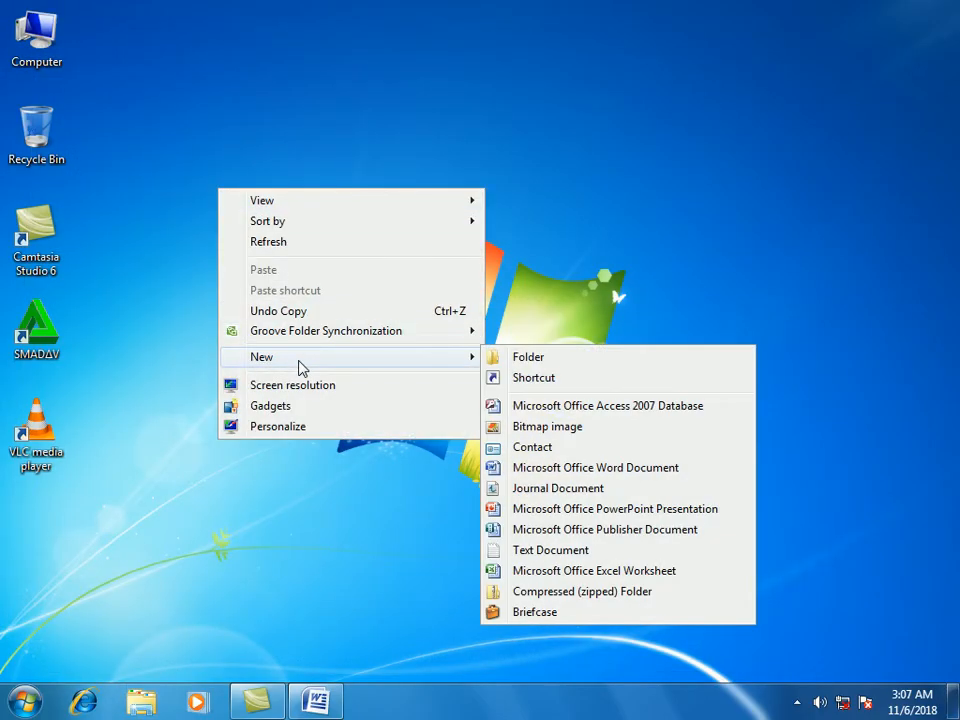
pyautogui.click(535, 368)
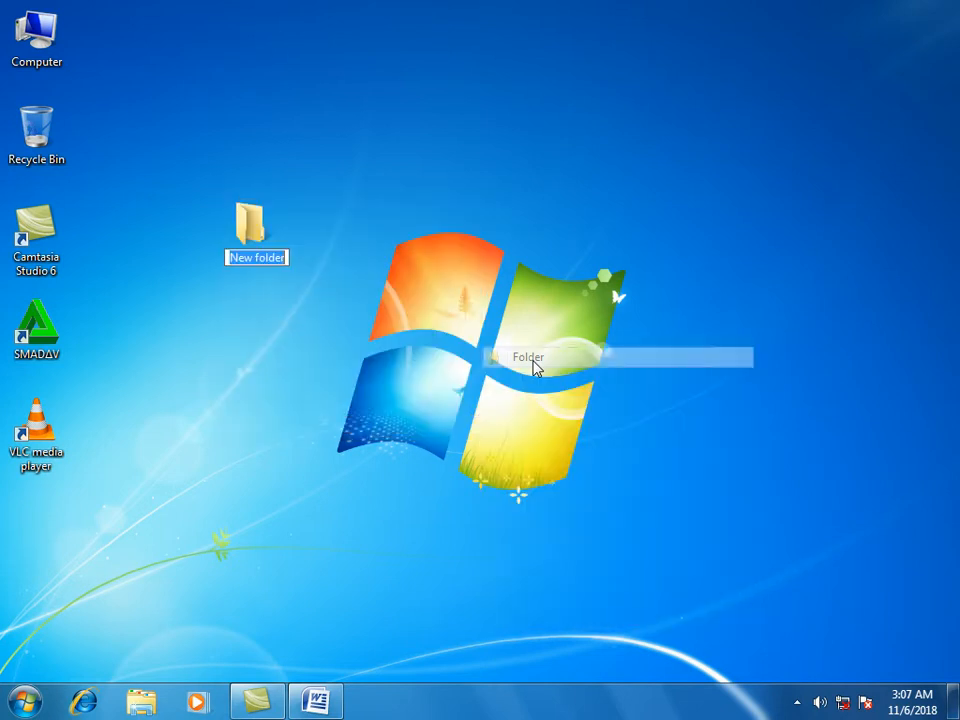
# - Start a new desktop shortcut, examine the nested folders under Documents and OneNote Notebooks as possible targets, and abandon the shortcut
pyautogui.rightClick(389, 272)
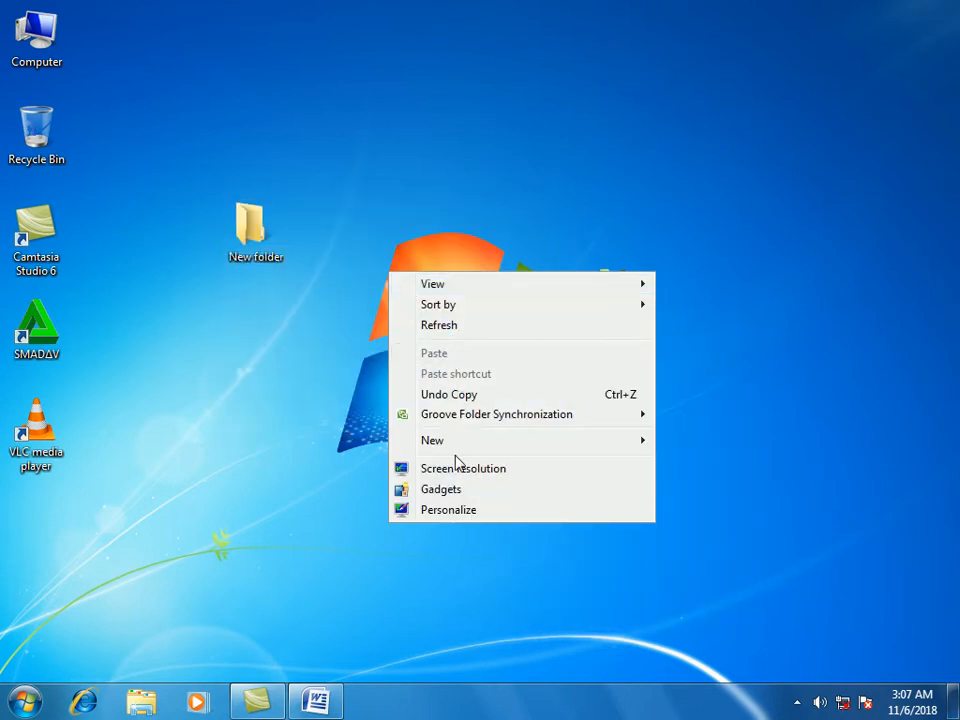
pyautogui.moveTo(643, 448)
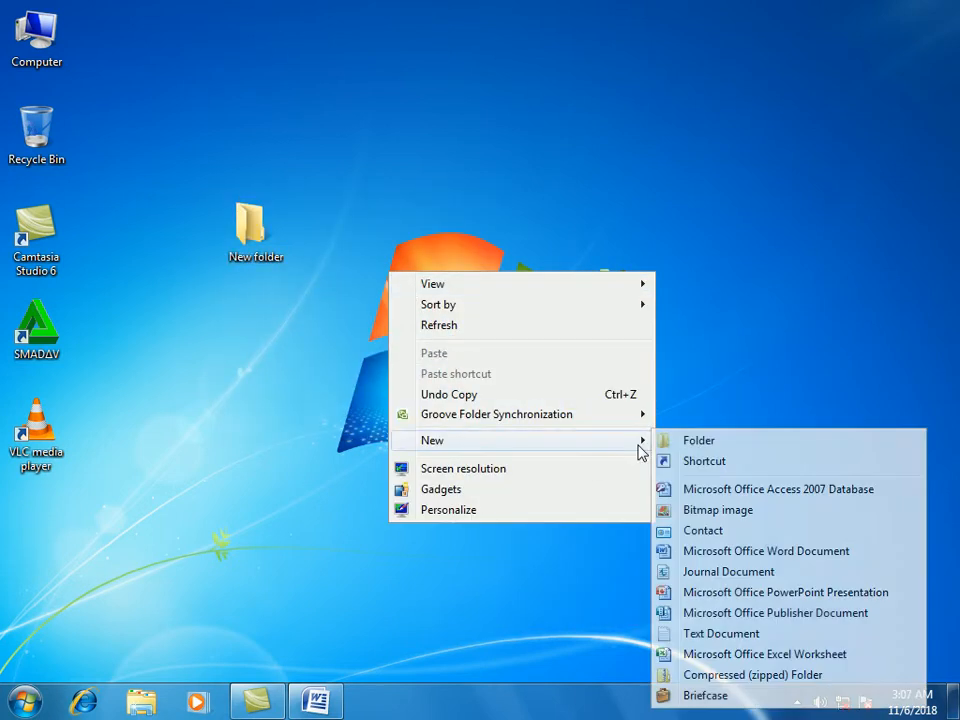
pyautogui.click(686, 464)
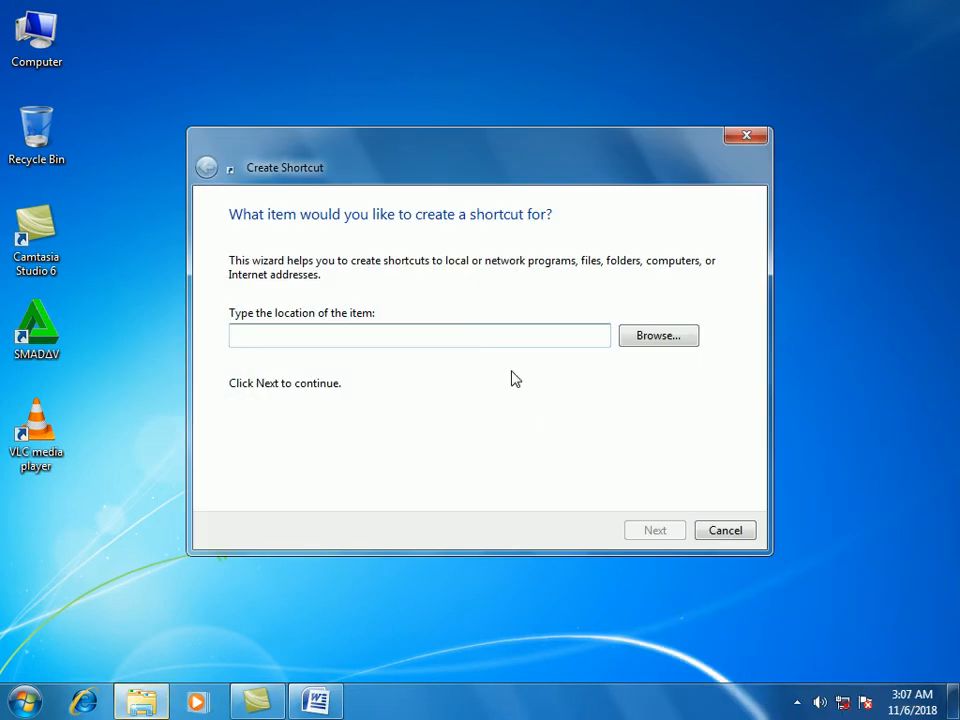
pyautogui.click(641, 343)
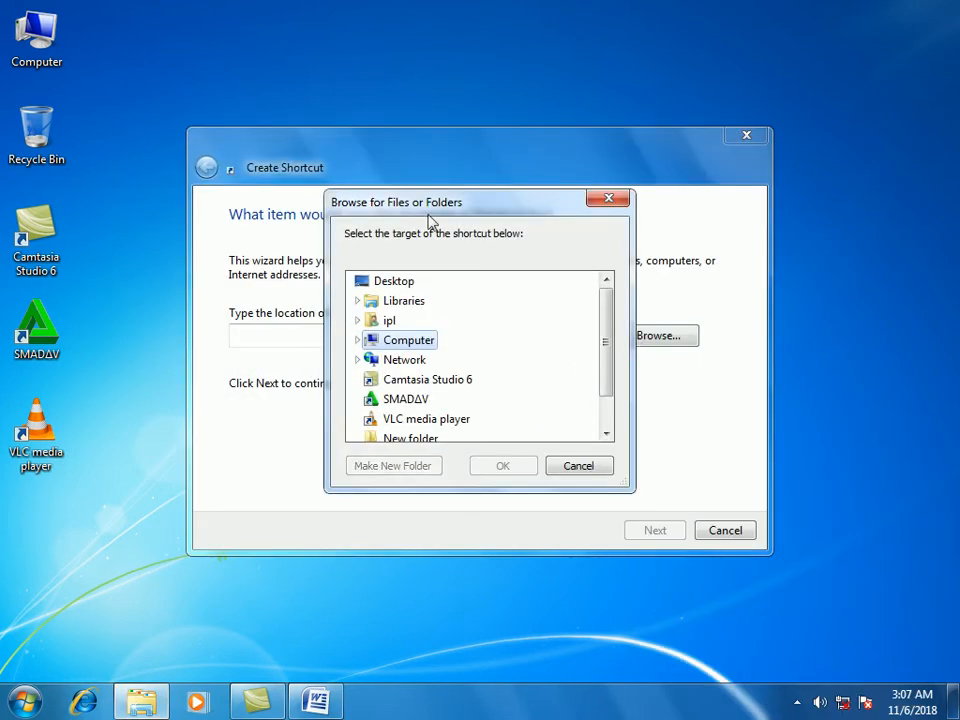
pyautogui.moveTo(433, 203); pyautogui.dragTo(478, 186)
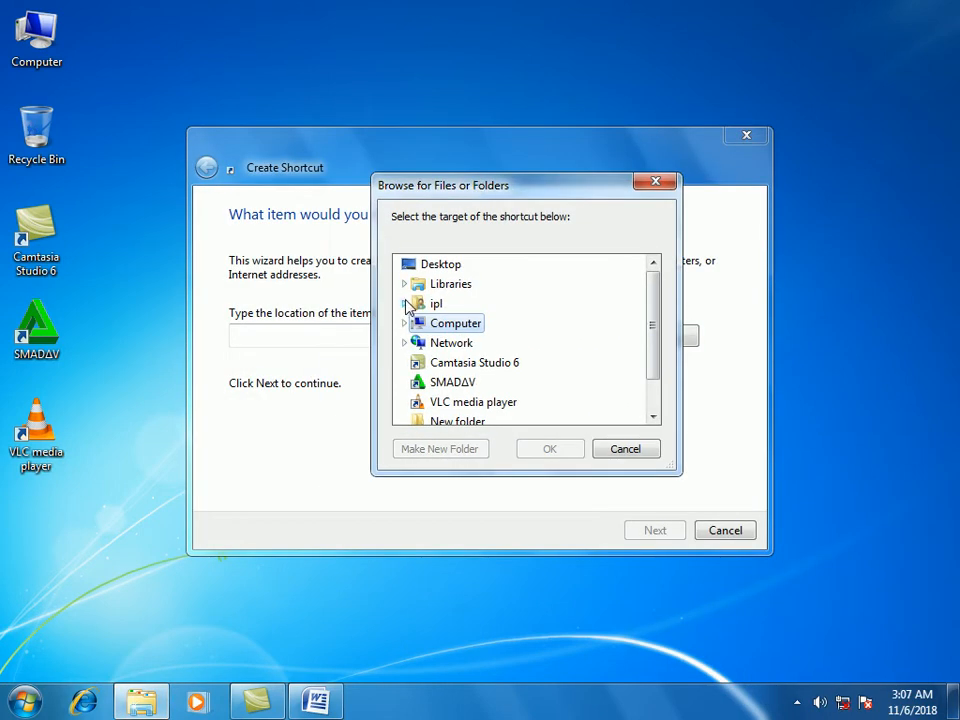
pyautogui.click(405, 304)
pyautogui.click(414, 304)
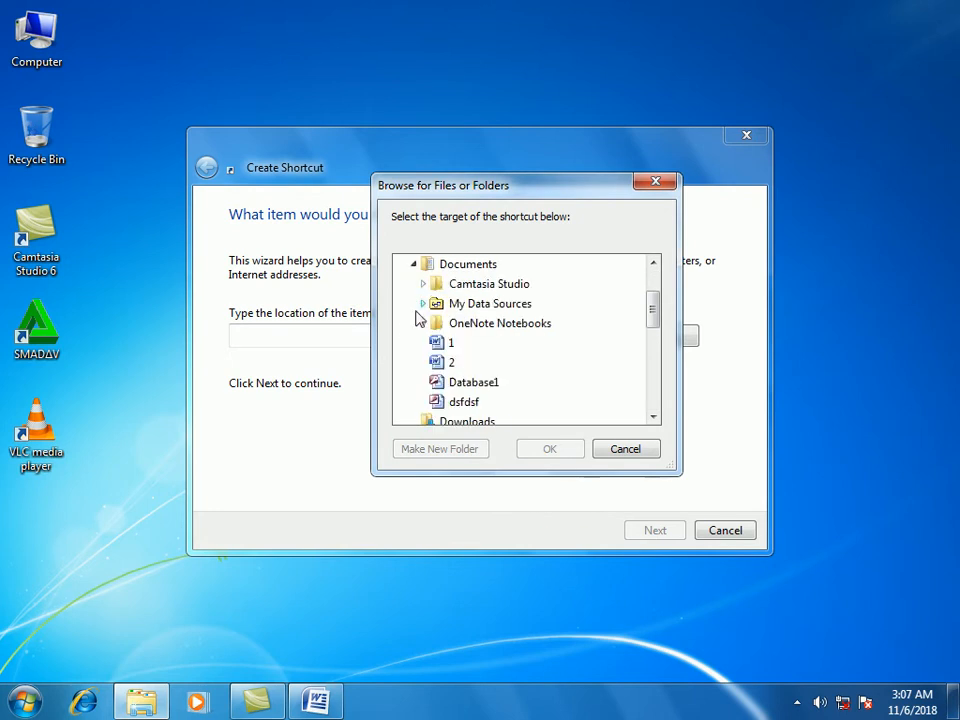
pyautogui.click(424, 324)
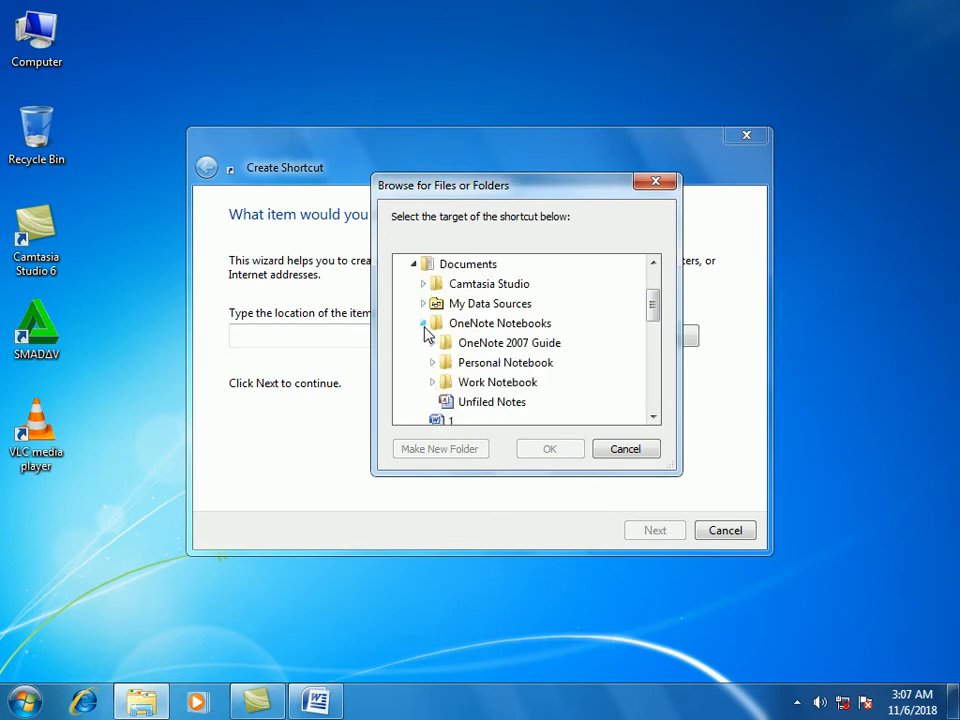
pyautogui.scroll(-3, 430, 345)
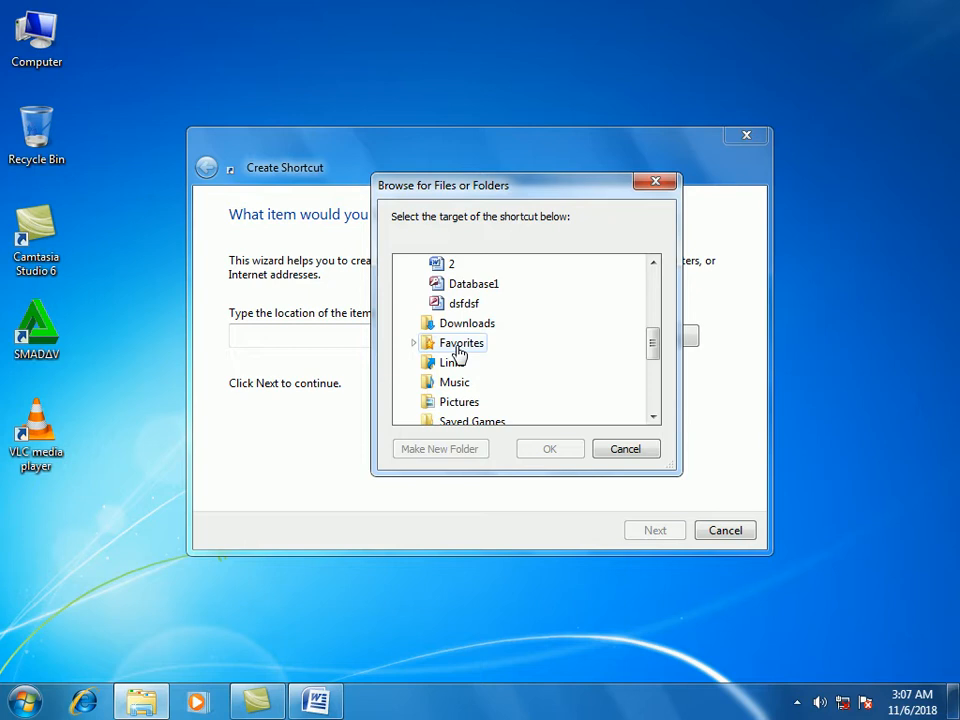
pyautogui.click(630, 449)
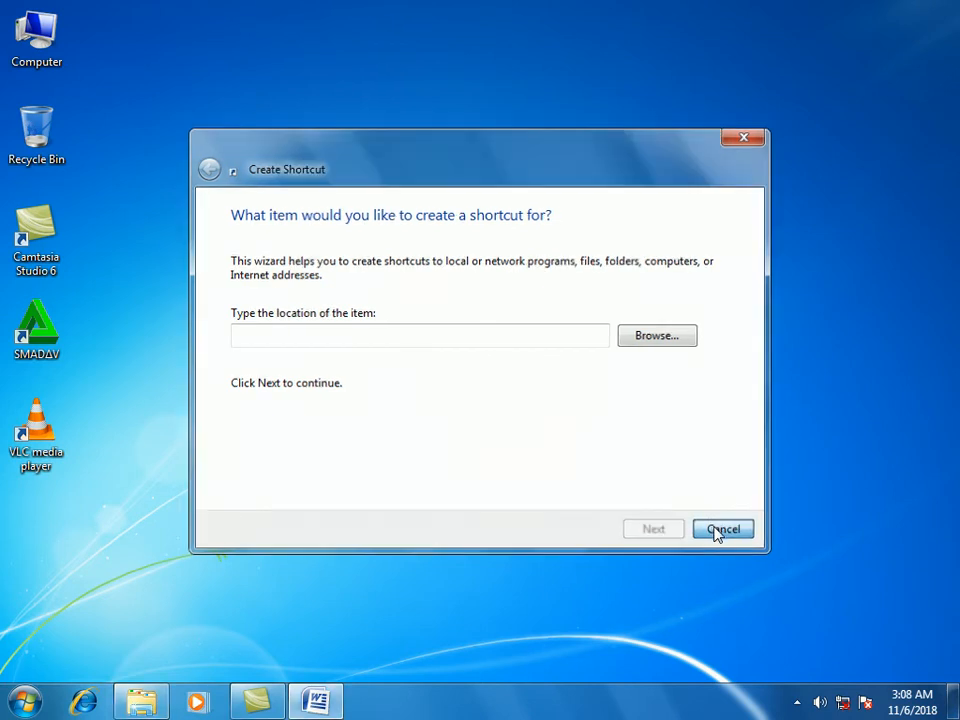
pyautogui.click(716, 530)
# - Switch back to Word and display the document in Outline view
pyautogui.click(295, 712)
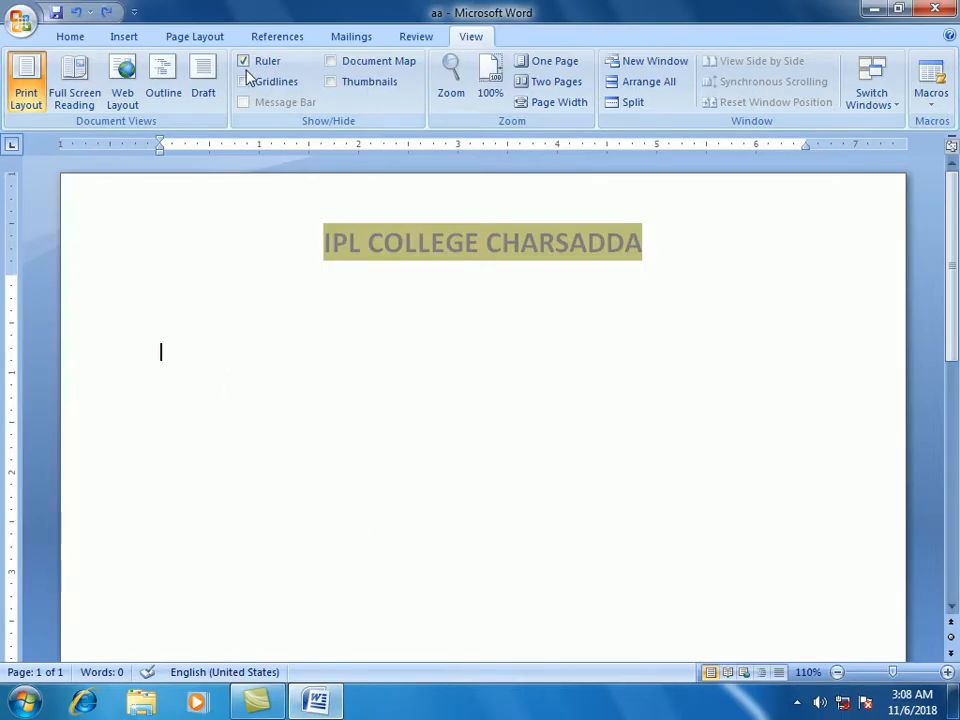
pyautogui.click(170, 98)
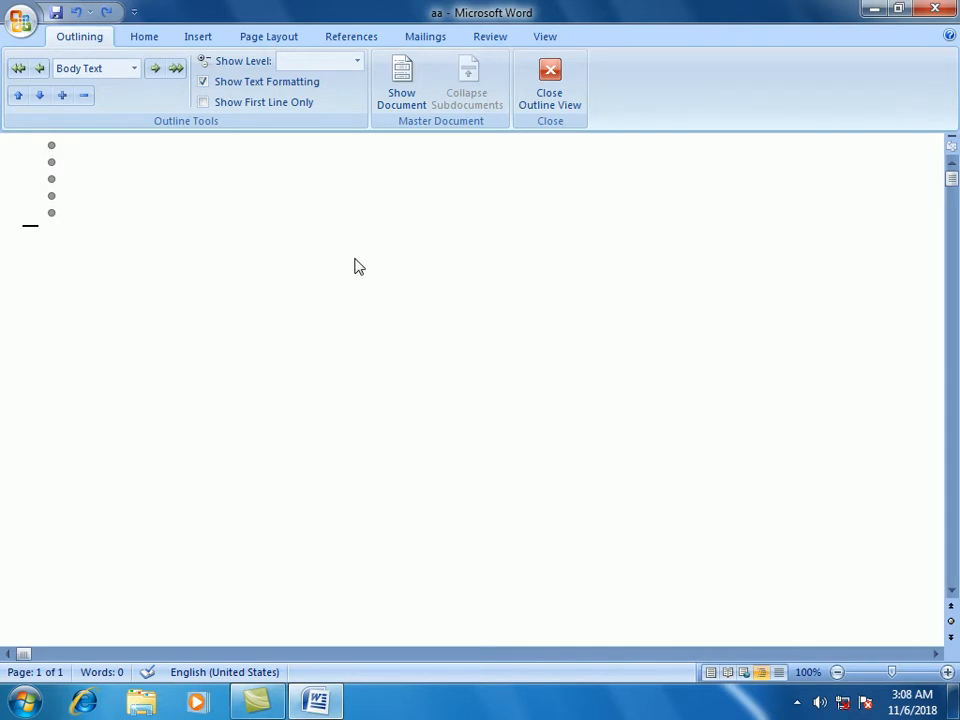
# - Enter Software as the first outline line and demote the empty line below it to Level 2
pyautogui.write('software')
pyautogui.press('Return')
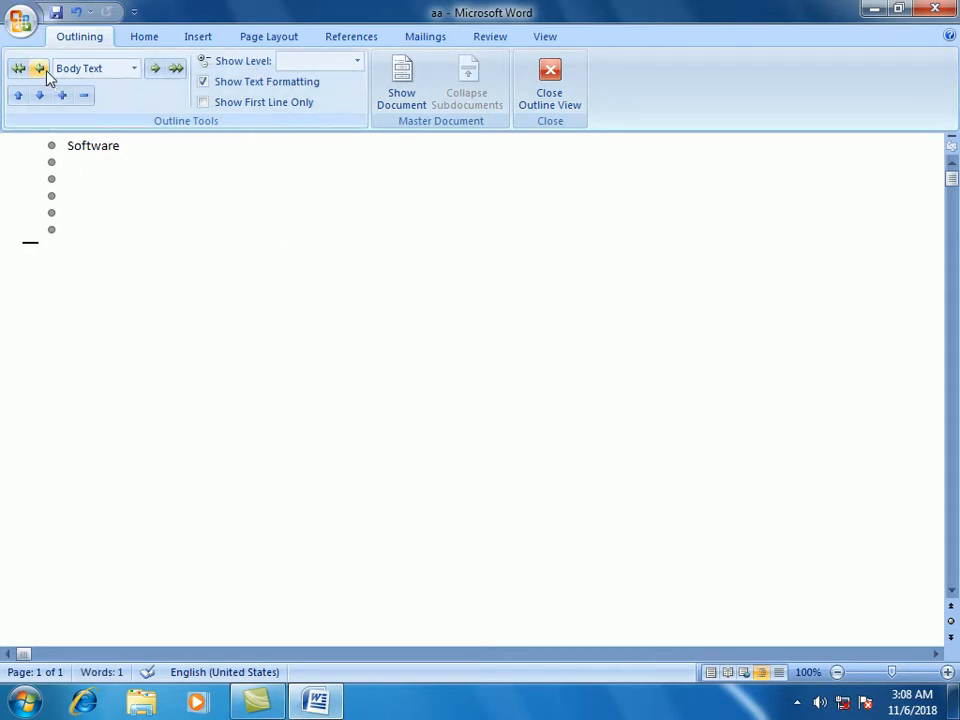
pyautogui.click(174, 70)
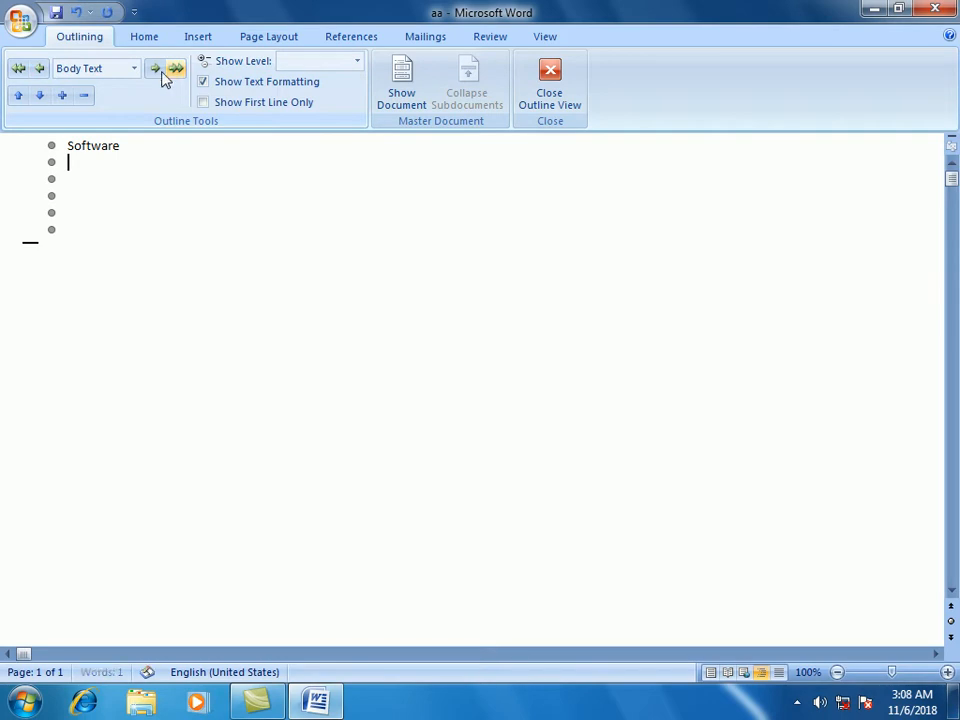
pyautogui.click(155, 70)
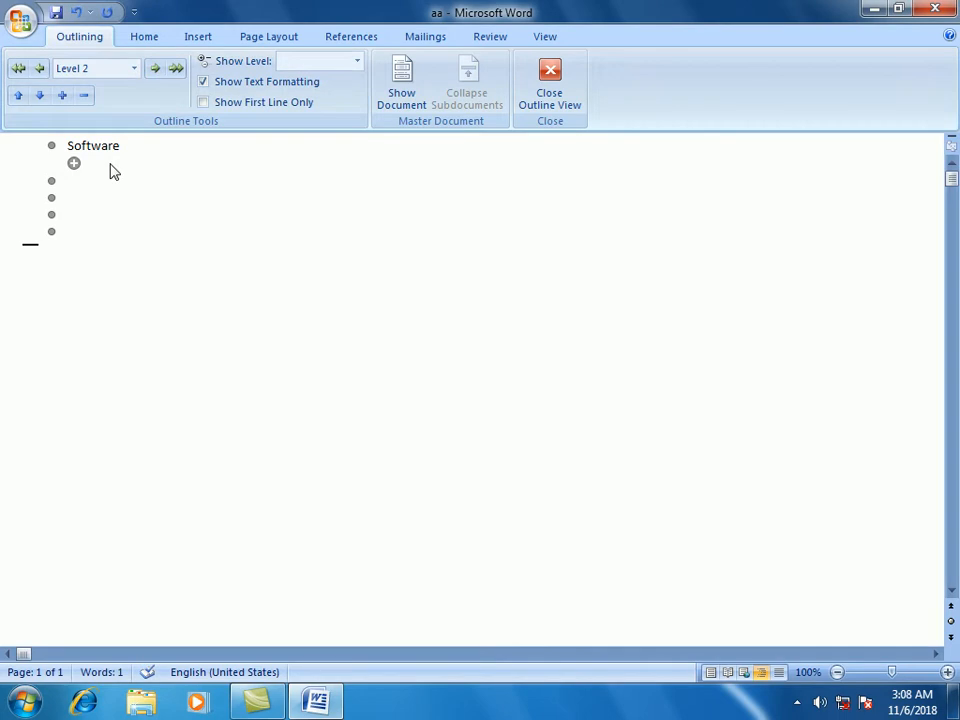
# - Undo the outline edits and delete the restored list of names
pyautogui.hotkey('ctrl', 'z')
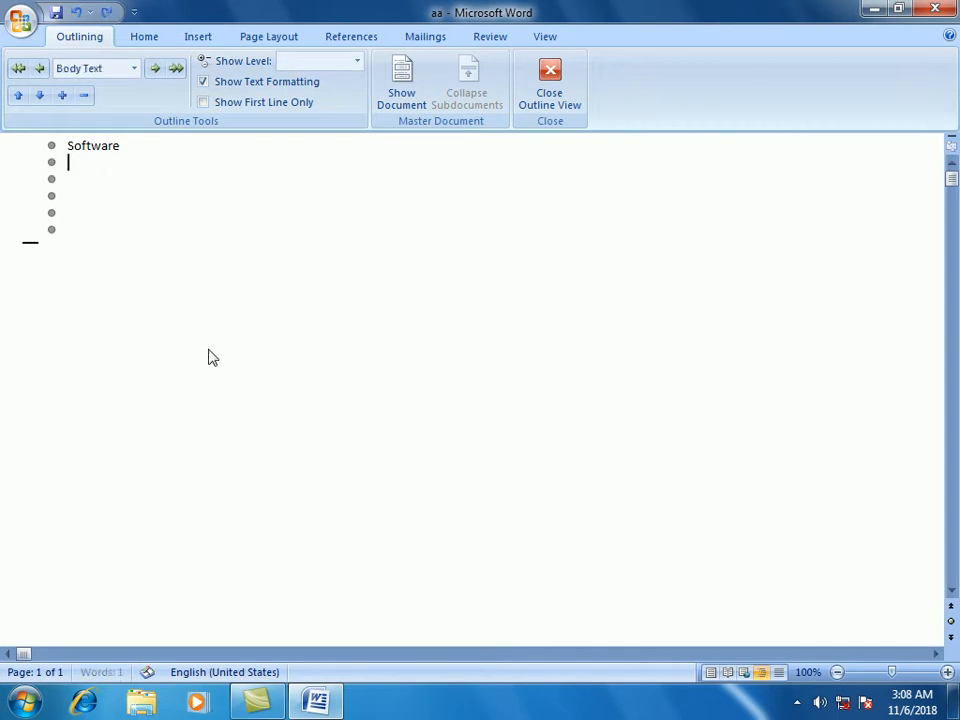
pyautogui.hotkey('ctrl', 'z')
pyautogui.hotkey('ctrl', 'z')
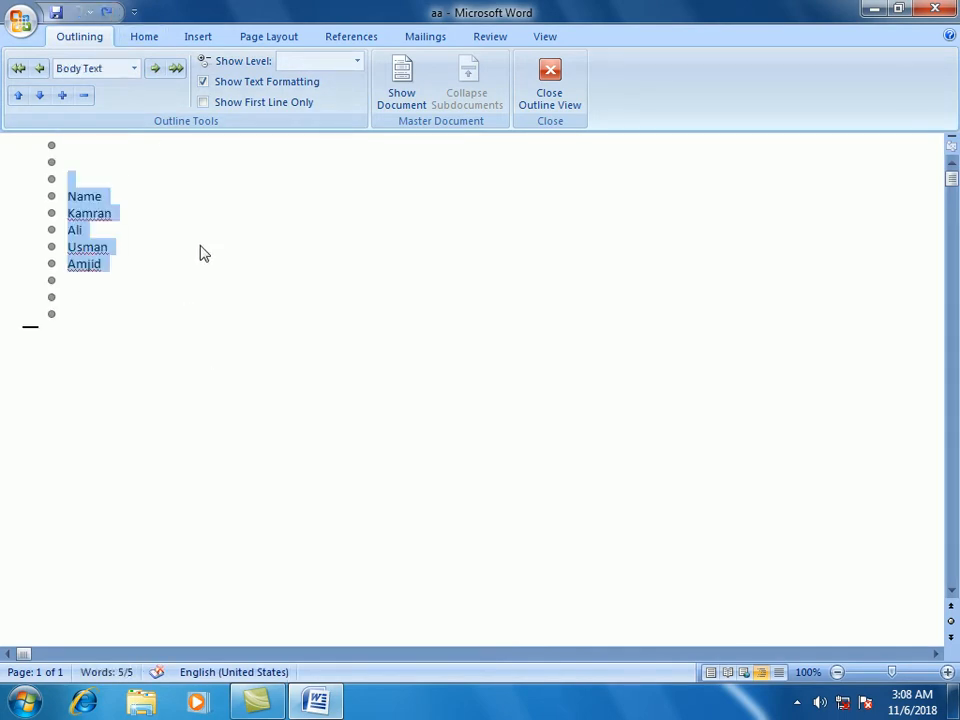
pyautogui.press('Delete')
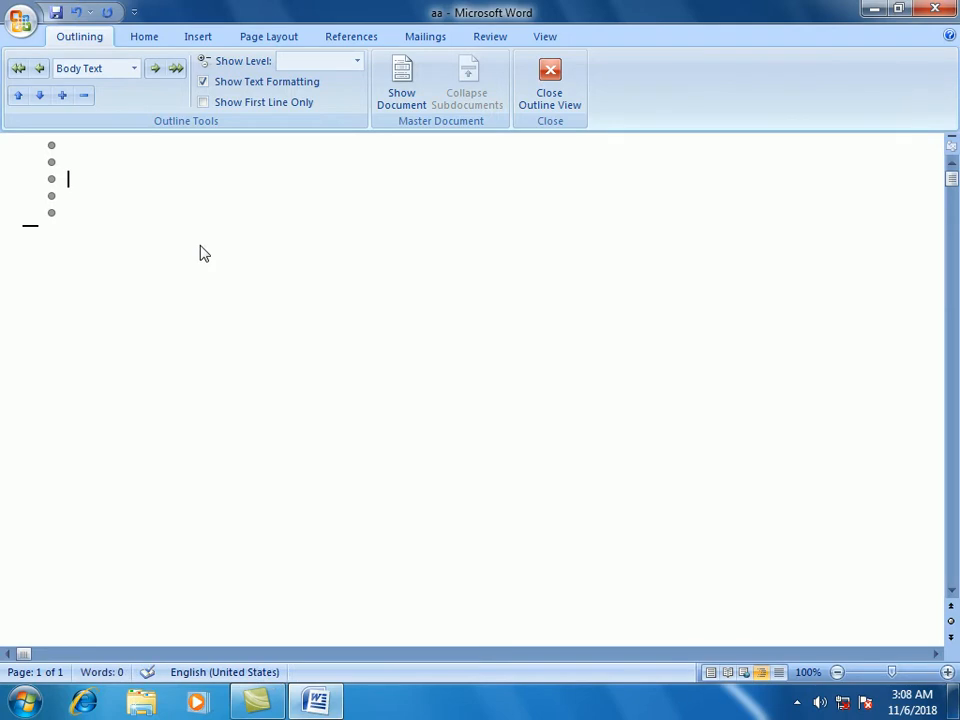
# - Create a new blank document and enter the text "Hard ware"
pyautogui.hotkey('ctrl', 'n')
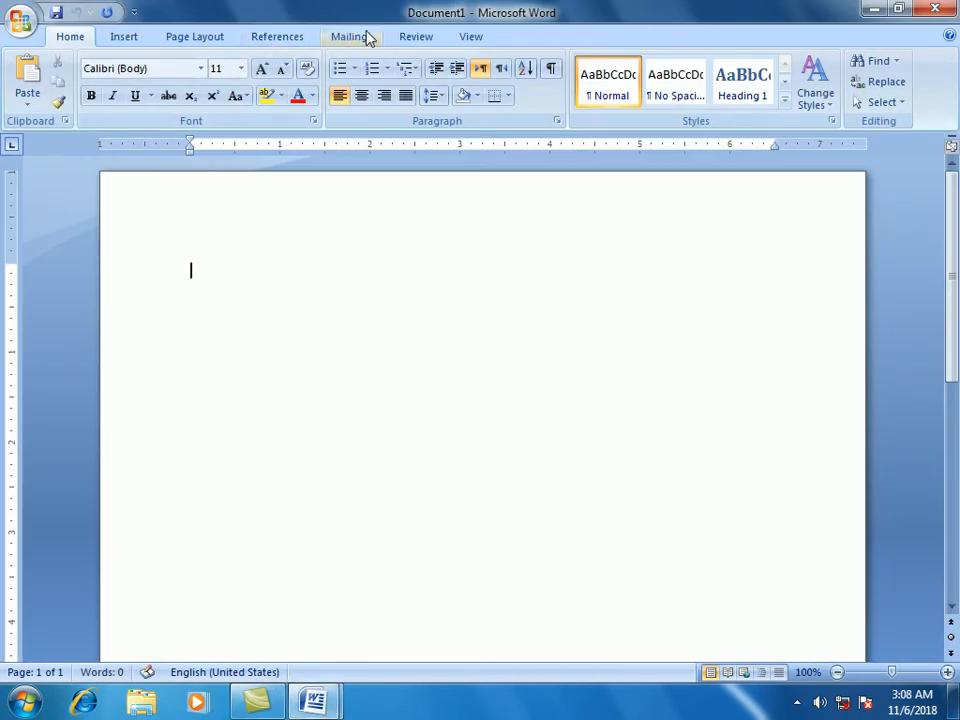
pyautogui.click(469, 39)
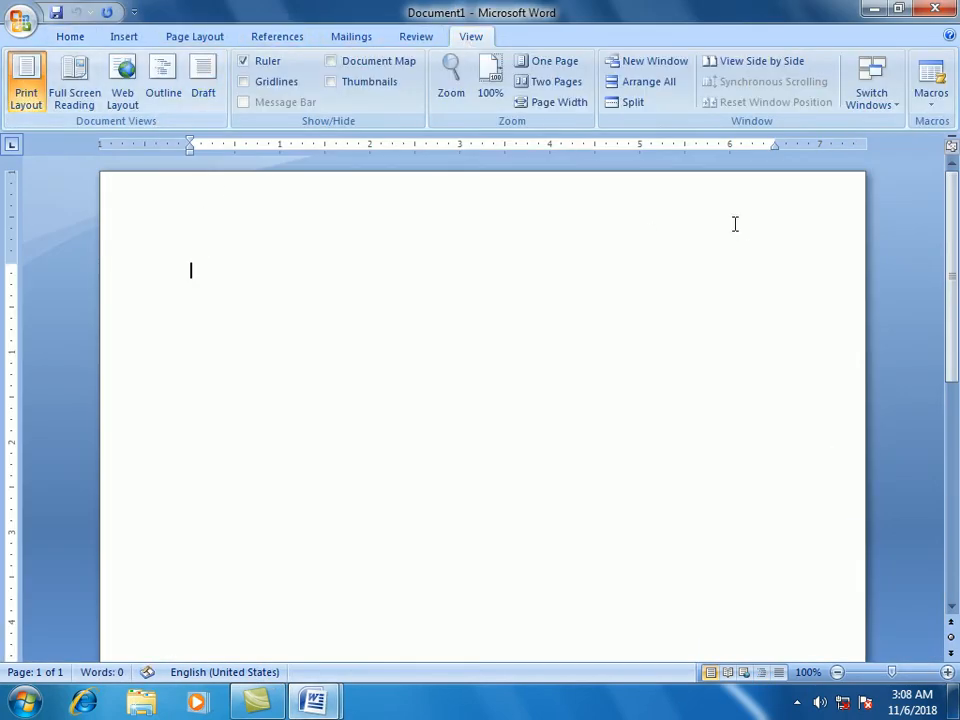
pyautogui.write('hard ware')
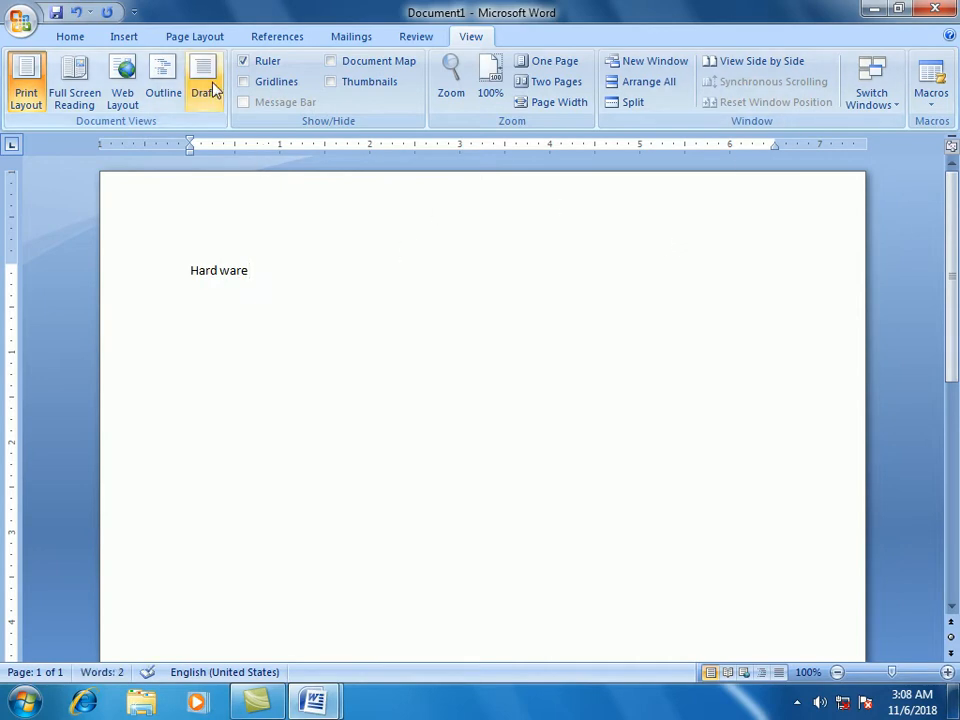
# - Show the new document in Outline view, try Levels 2 and 3 on the "Hard ware" line, and promote it to Level 1
pyautogui.click(162, 80)
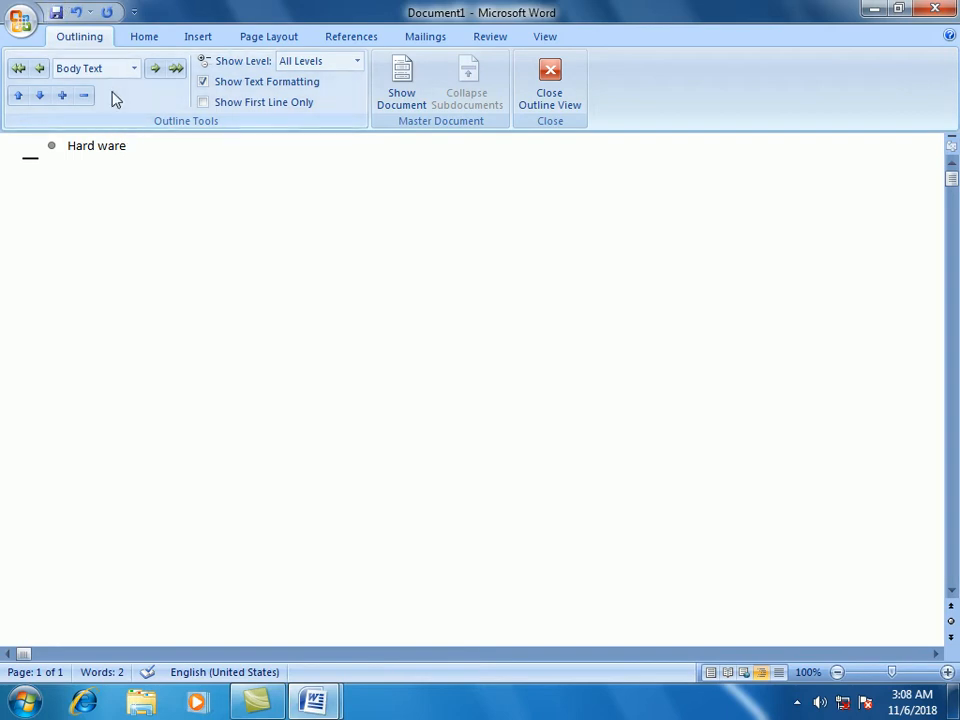
pyautogui.click(158, 72)
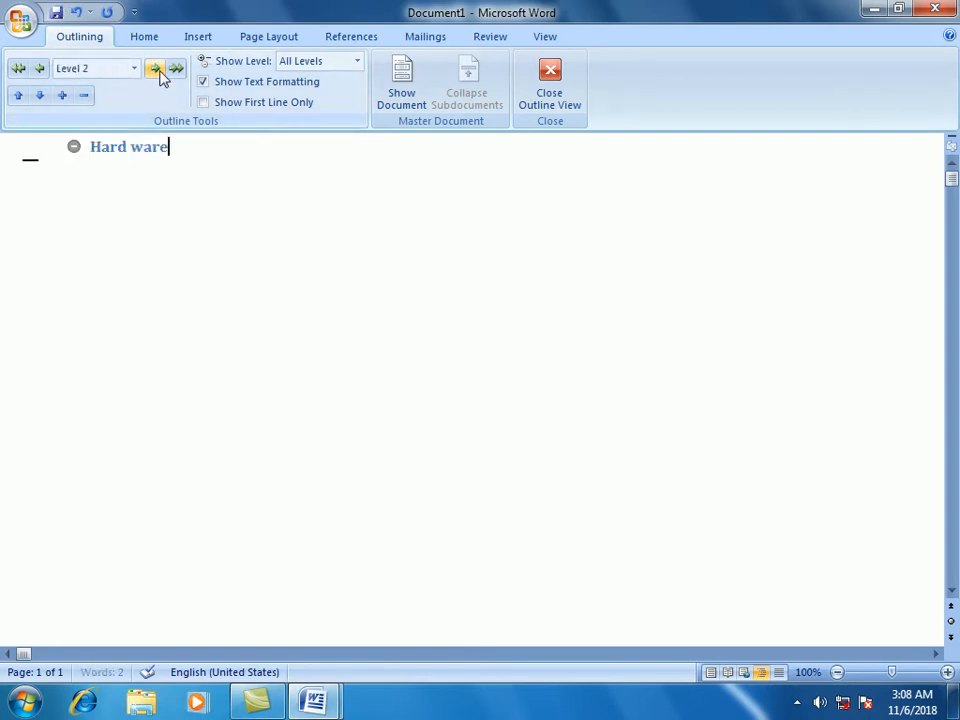
pyautogui.click(152, 72)
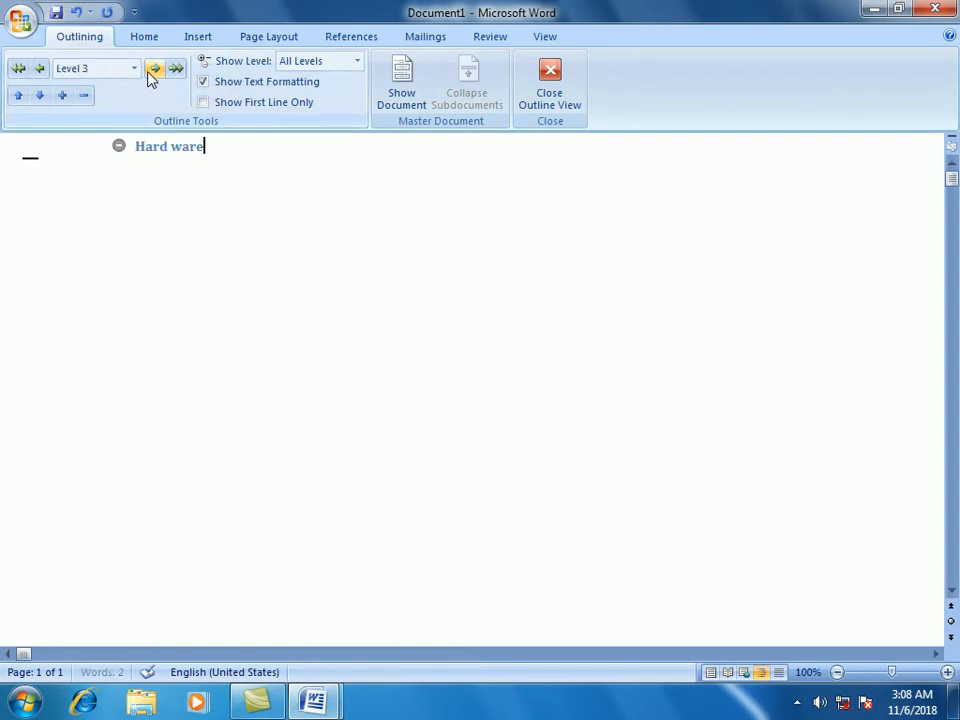
pyautogui.click(40, 70)
pyautogui.click(42, 72)
# - Add the Level 2 entries Ram, Cpu, Hard disk and Keybord under the "Hard ware" heading
pyautogui.press('Return')
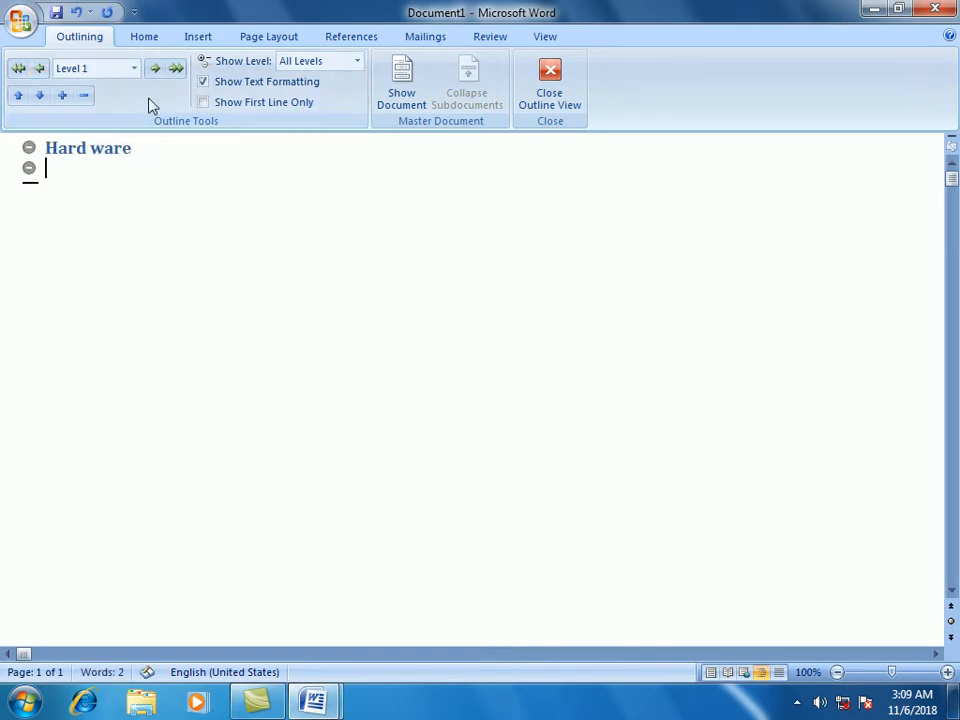
pyautogui.click(155, 72)
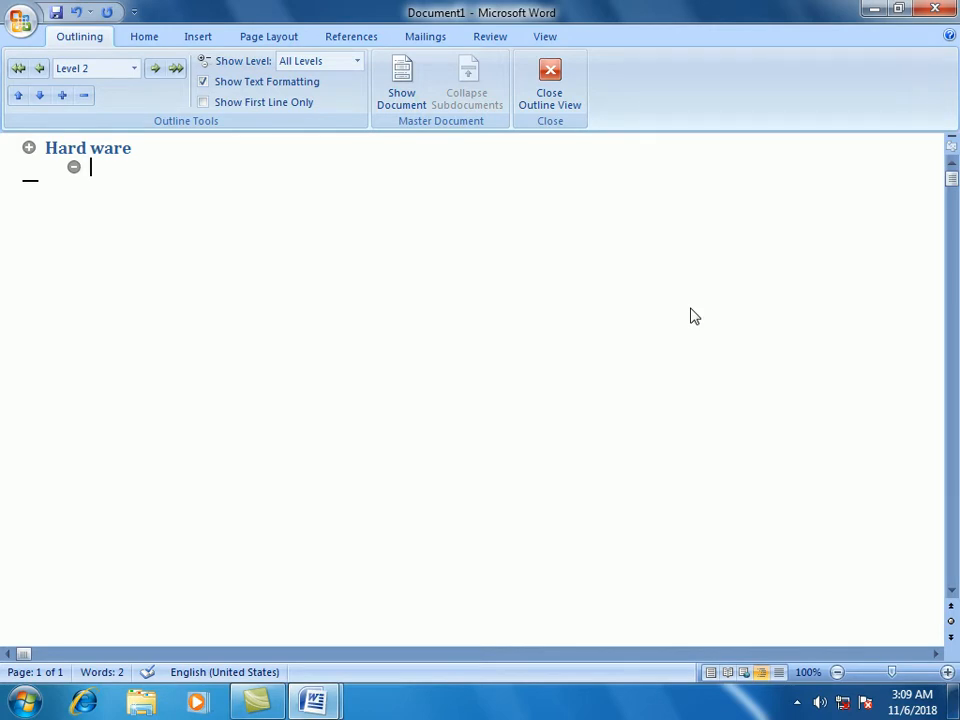
pyautogui.write('RAm')
pyautogui.press('Return')
pyautogui.write('cpu')
pyautogui.press('Return')
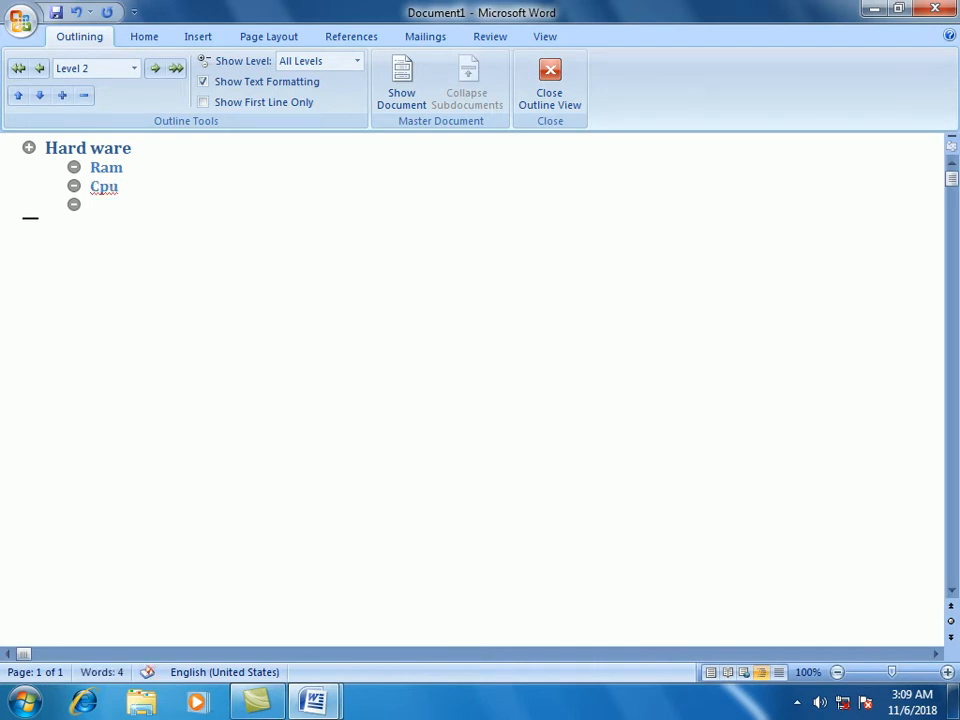
pyautogui.write('hard dis')
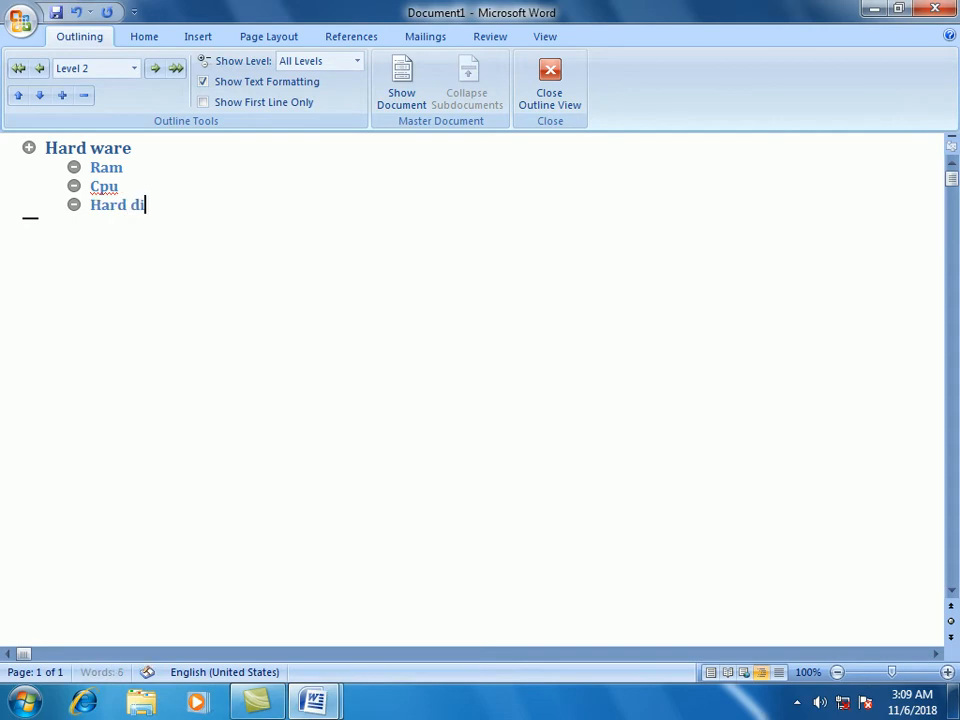
pyautogui.write('k')
pyautogui.press('Return')
pyautogui.write('keybo')
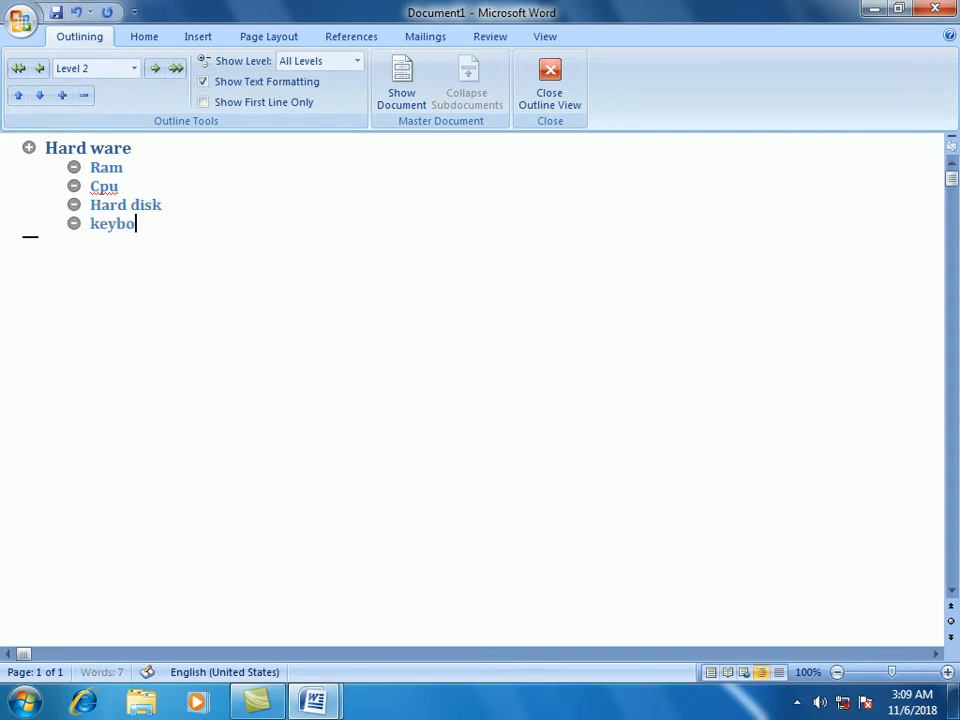
pyautogui.write('rd')
pyautogui.press('Return')
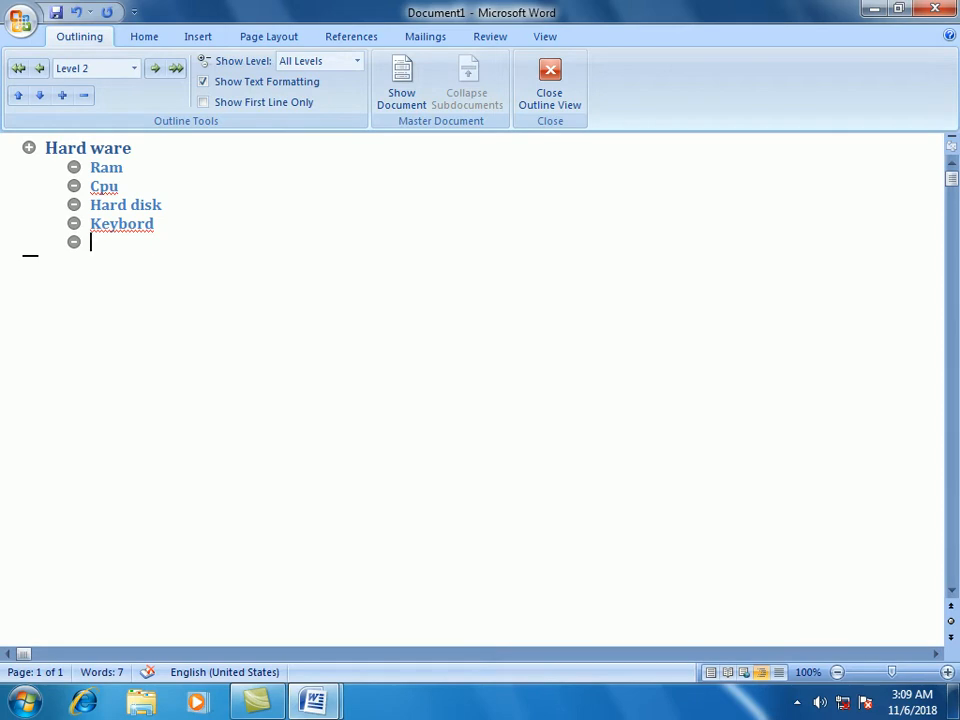
# - Add Physics as a Level 2 entry with the Level 3 entries Introduction, Vector and sclar beneath it
pyautogui.write('physics')
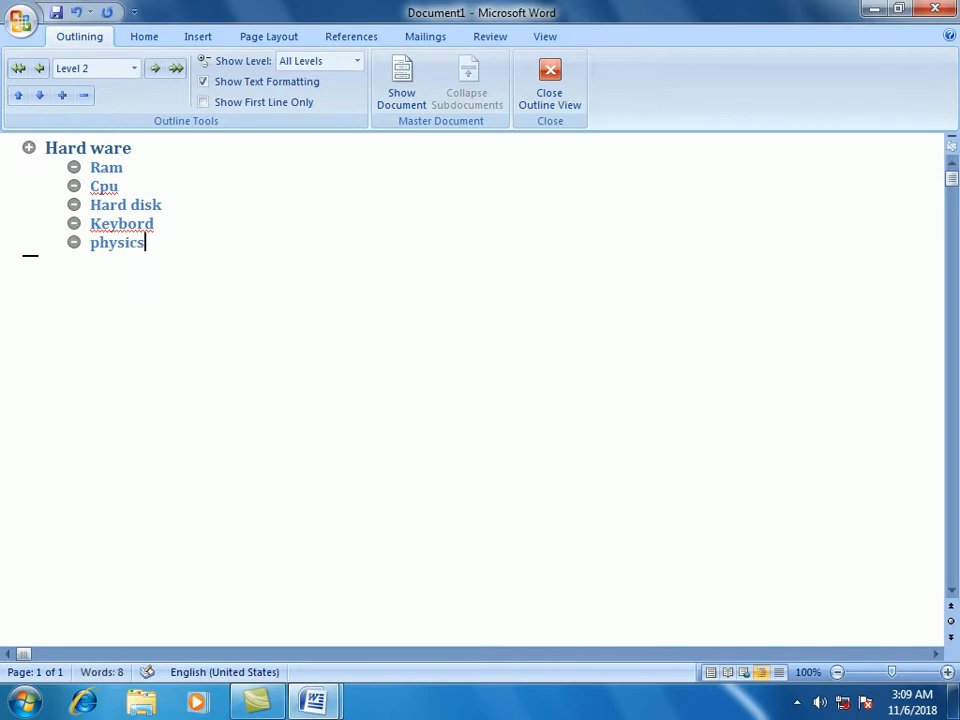
pyautogui.press('Return')
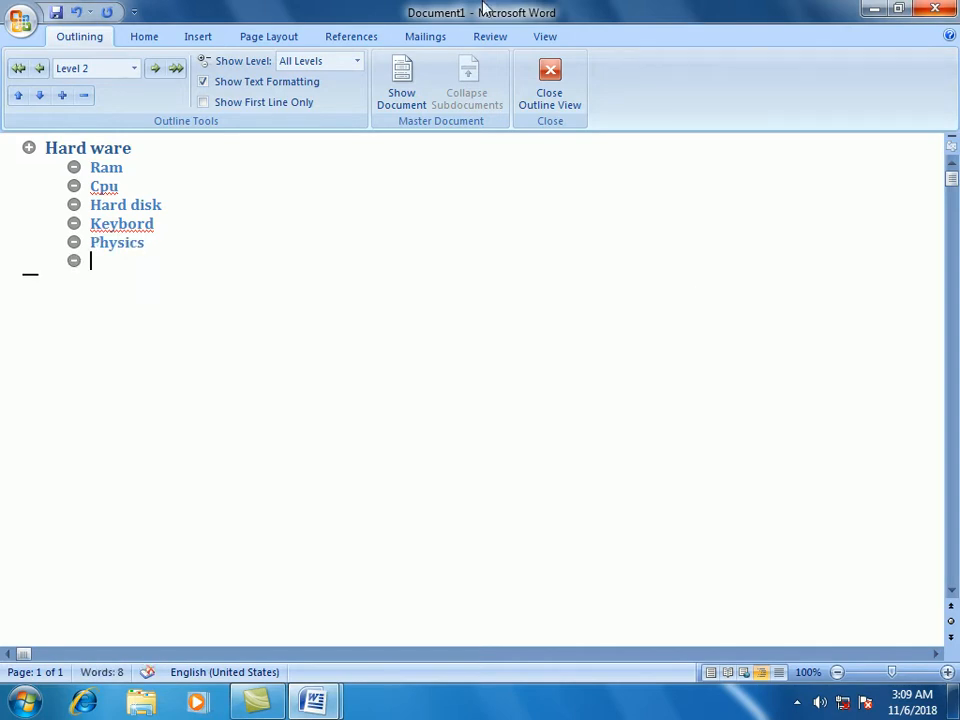
pyautogui.click(155, 70)
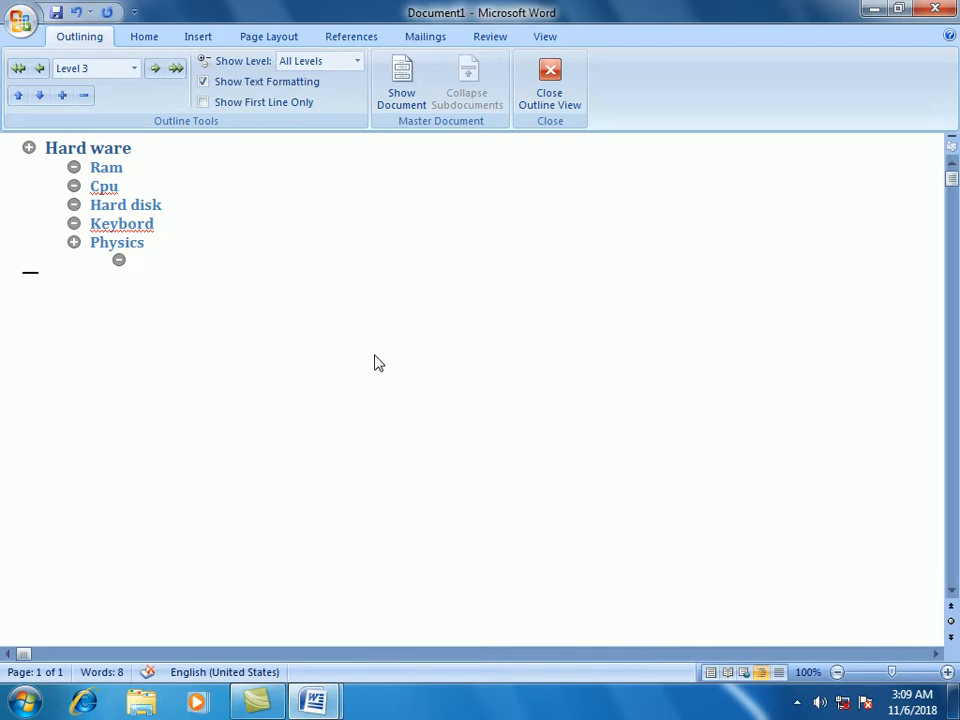
pyautogui.write('intoduction')
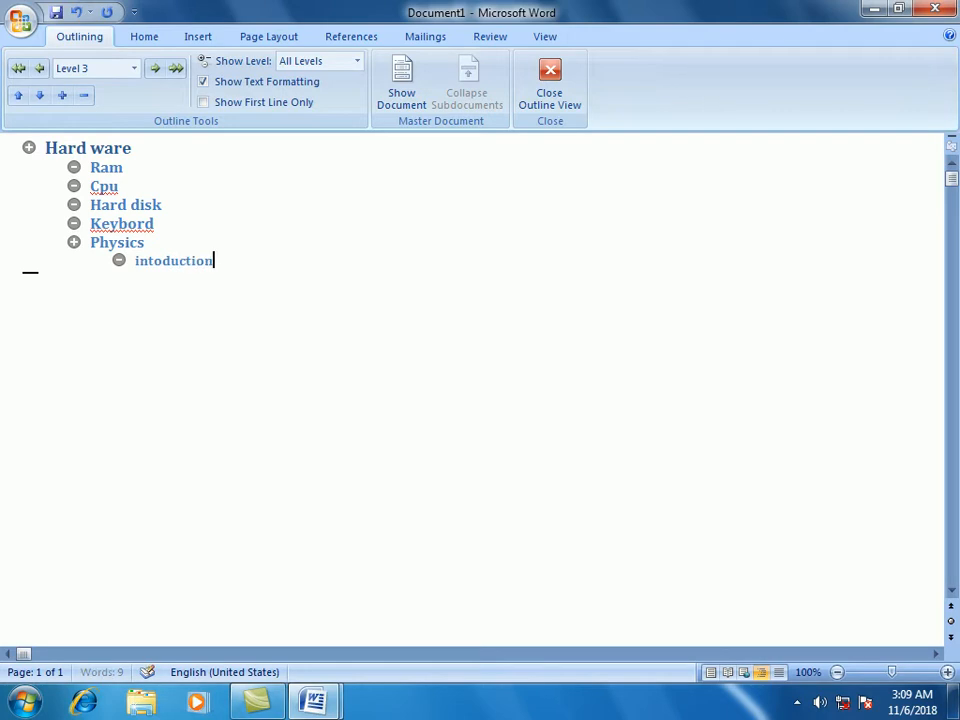
pyautogui.press('Return')
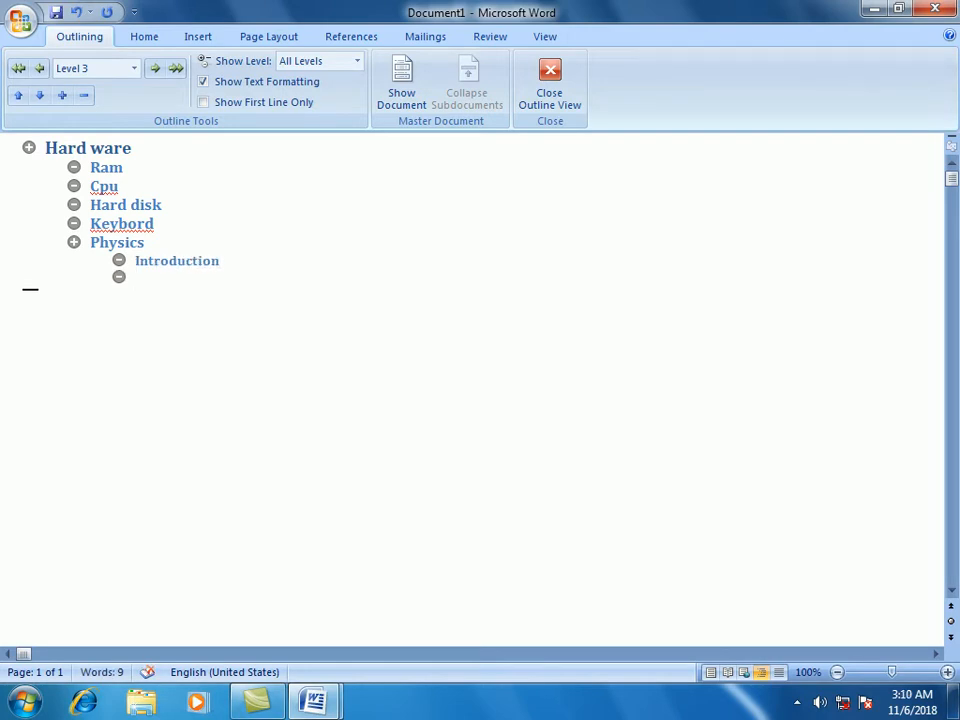
pyautogui.write('vector')
pyautogui.press('Return')
pyautogui.write('sclar')
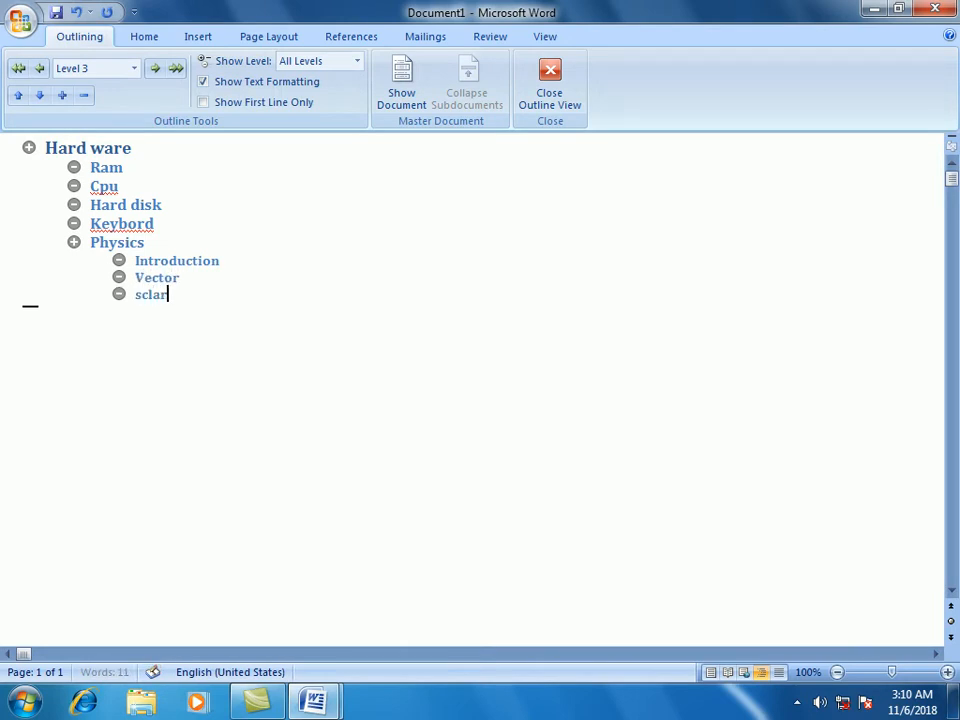
# - Add the Level 3 entries Fjdkfj, Fjdlfj and Maths after Sclar beneath Physics
pyautogui.press('Return')
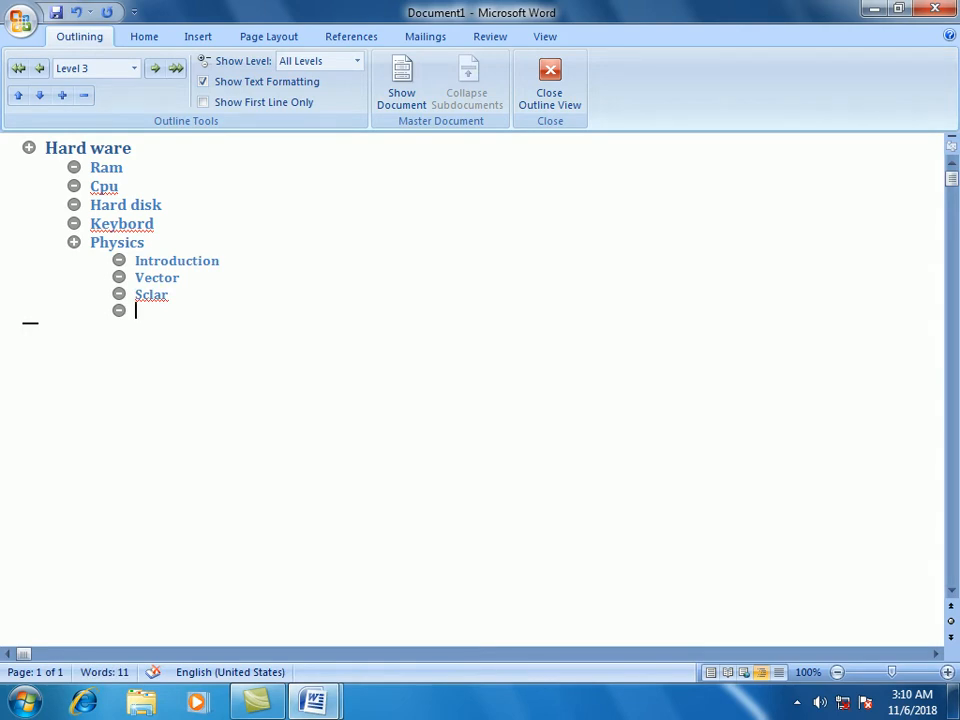
pyautogui.write('fidkfi')
pyautogui.press('Return')
pyautogui.write('fjdlfj')
pyautogui.press('Return')
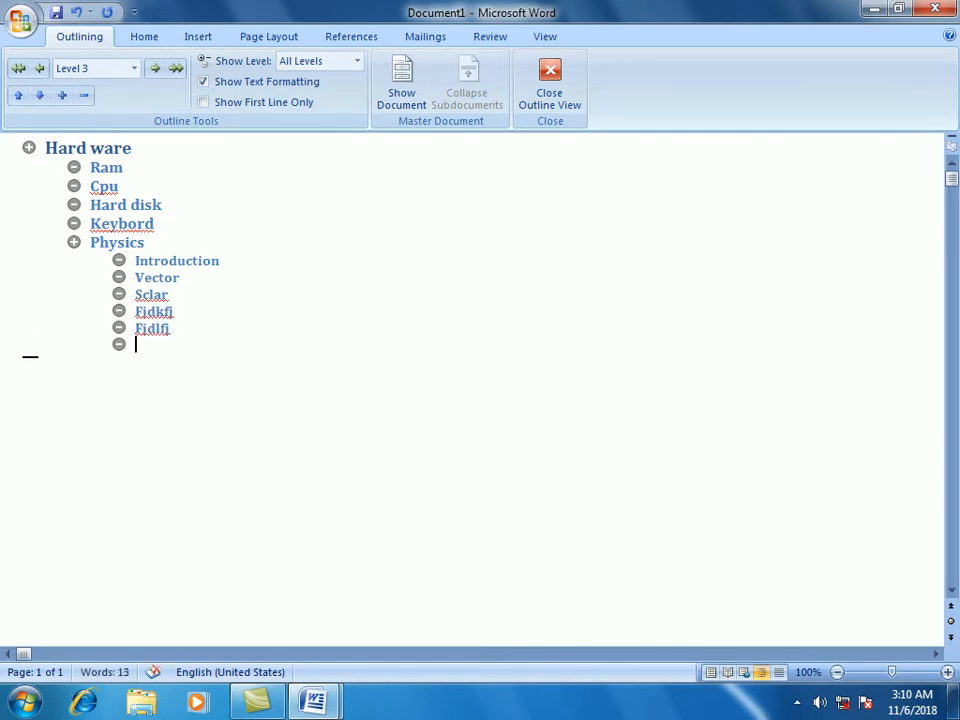
pyautogui.write('maths')
pyautogui.press('Return')
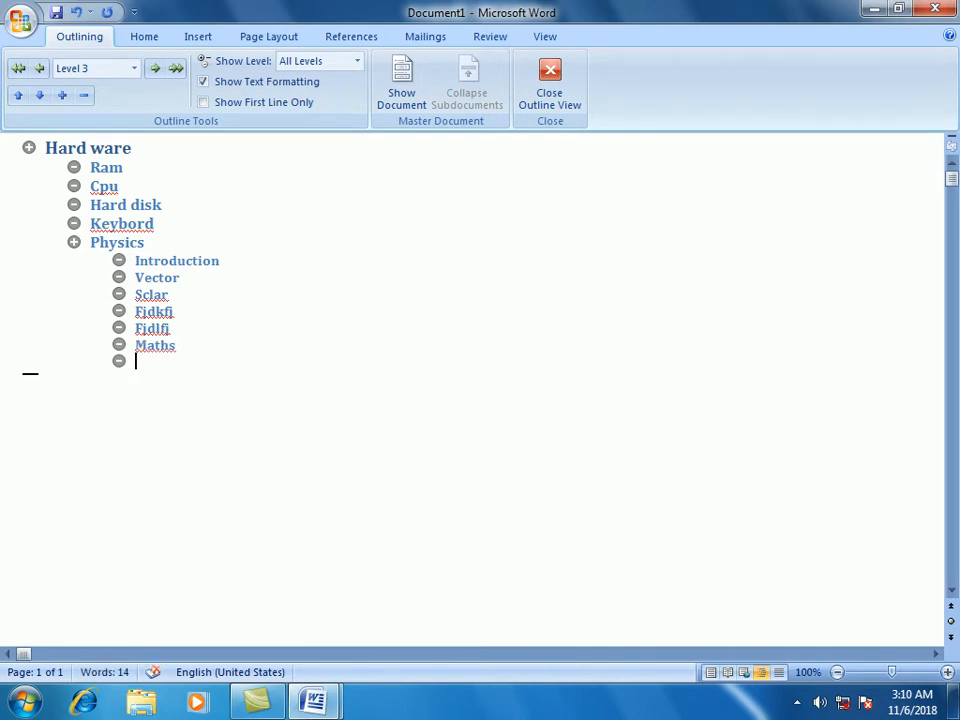
# - Add the Level 4 entries Matrix, Equation, Fdsf and Fdf beneath Maths
pyautogui.click(155, 68)
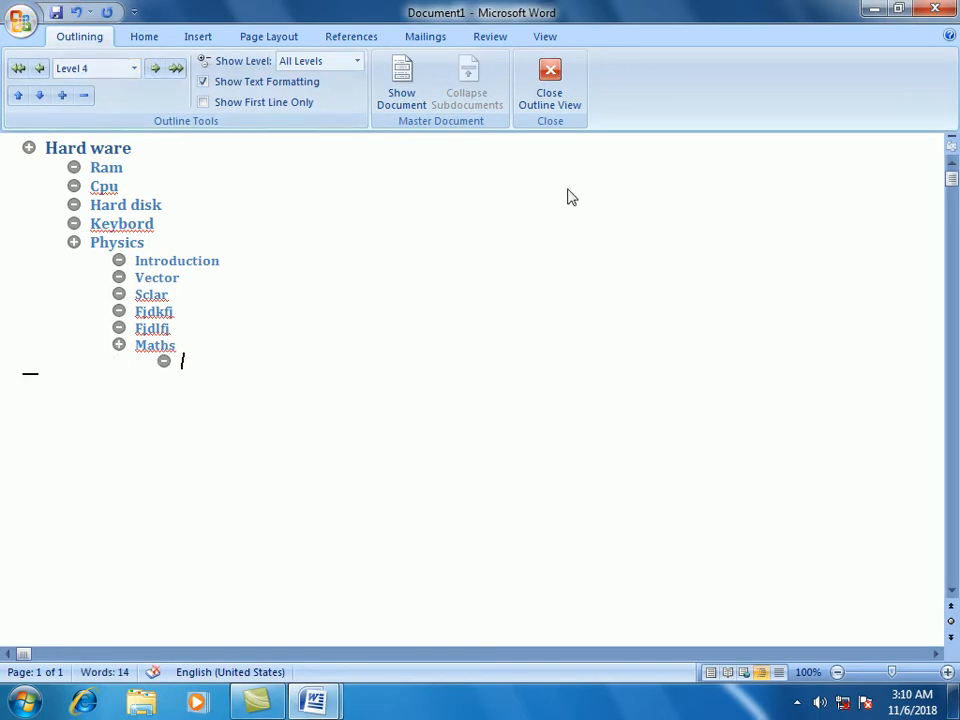
pyautogui.write('matrix')
pyautogui.press('Return')
pyautogui.write('eq')
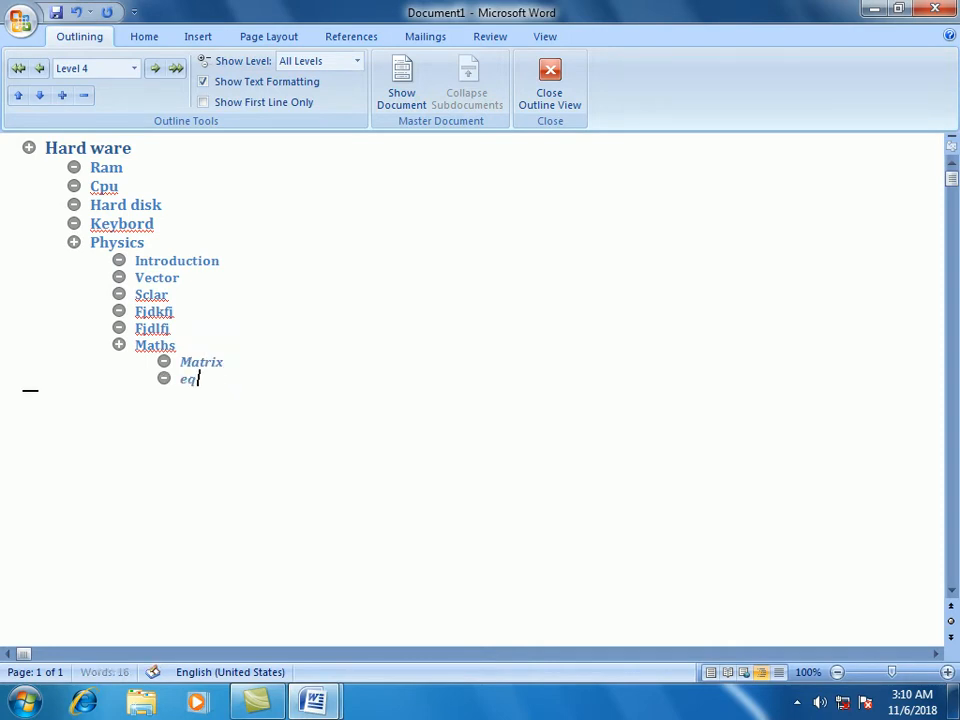
pyautogui.write('uation')
pyautogui.press('Return')
pyautogui.write('fdsf')
pyautogui.press('Return')
pyautogui.write('fdf')
pyautogui.press('Return')
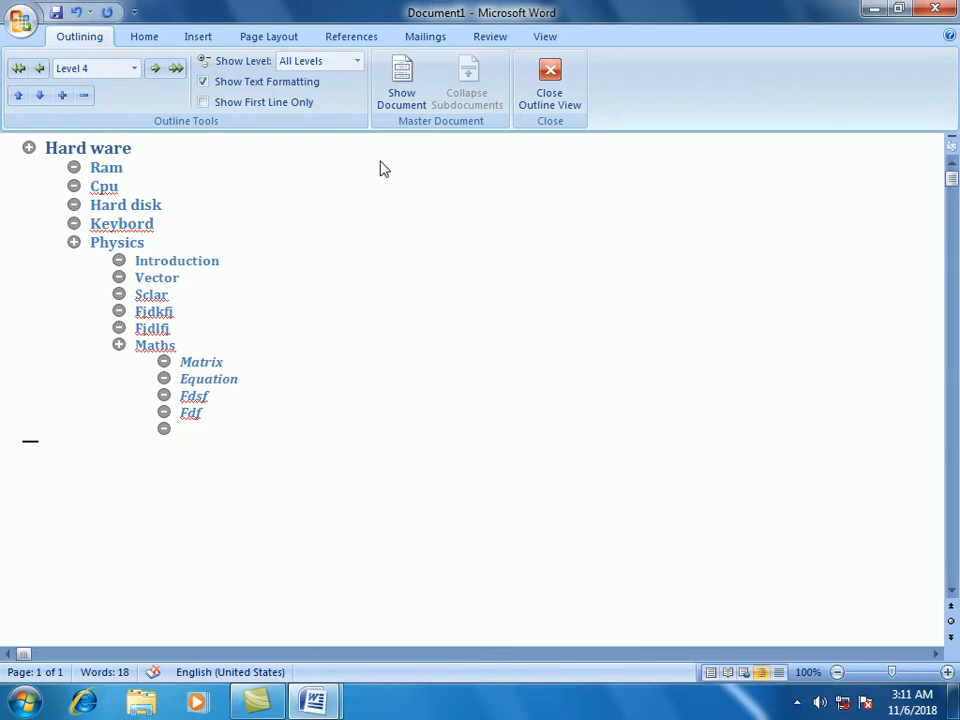
# - Collapse the Maths, Physics and Hard ware headings one after another, and expand the whole outline again
pyautogui.doubleClick(120, 343)
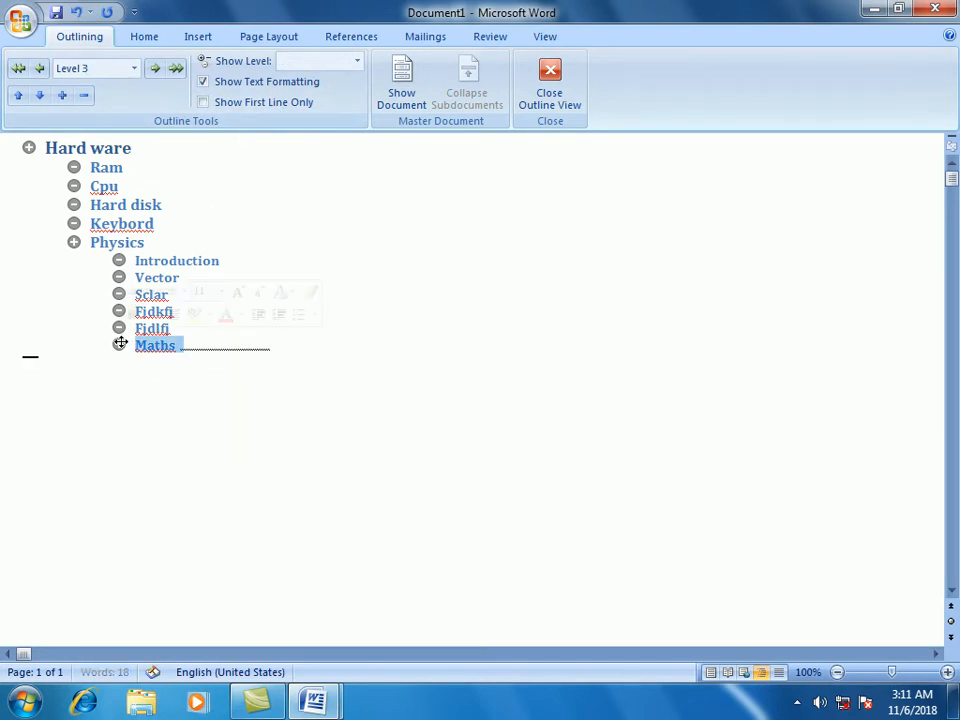
pyautogui.doubleClick(75, 242)
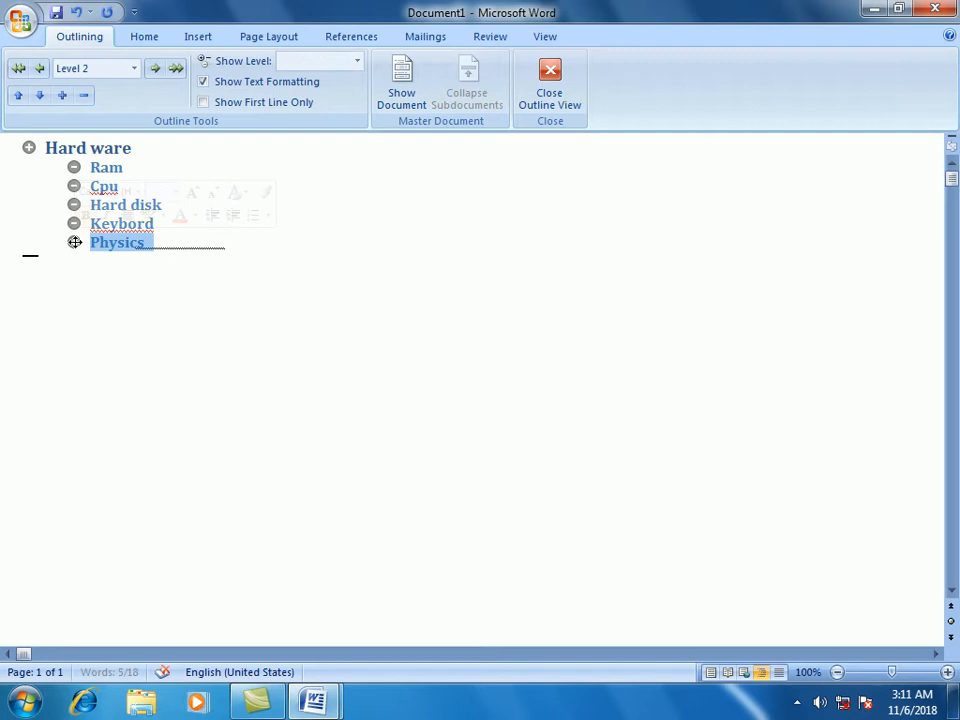
pyautogui.doubleClick(25, 147)
pyautogui.doubleClick(25, 147)
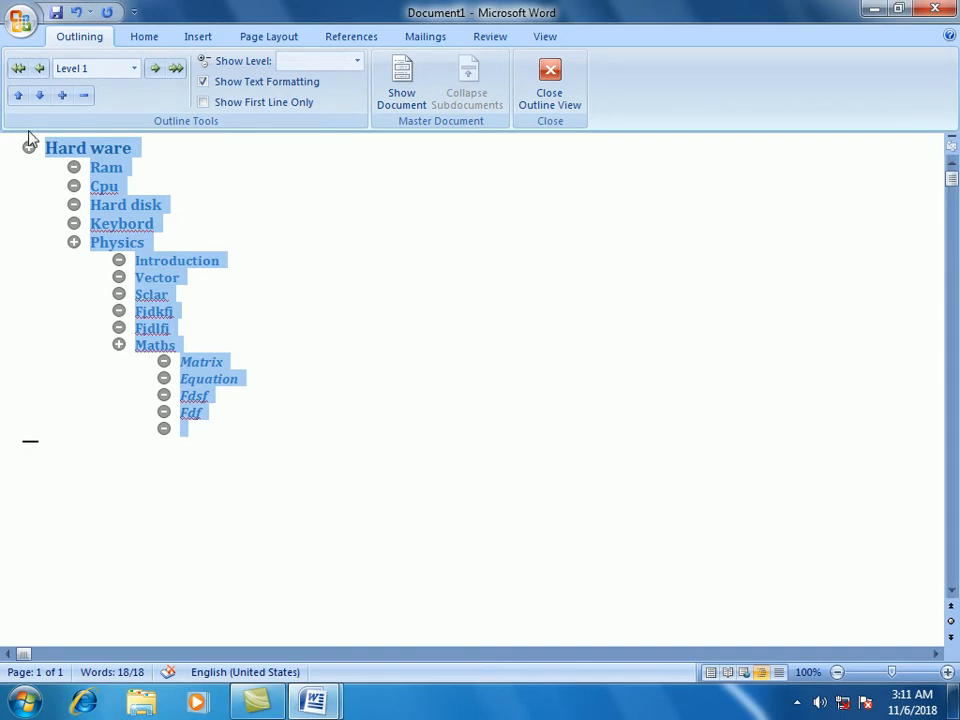
# - Close Outline view and review the whole list of headings in Print Preview
pyautogui.click(563, 108)
pyautogui.click(530, 341)
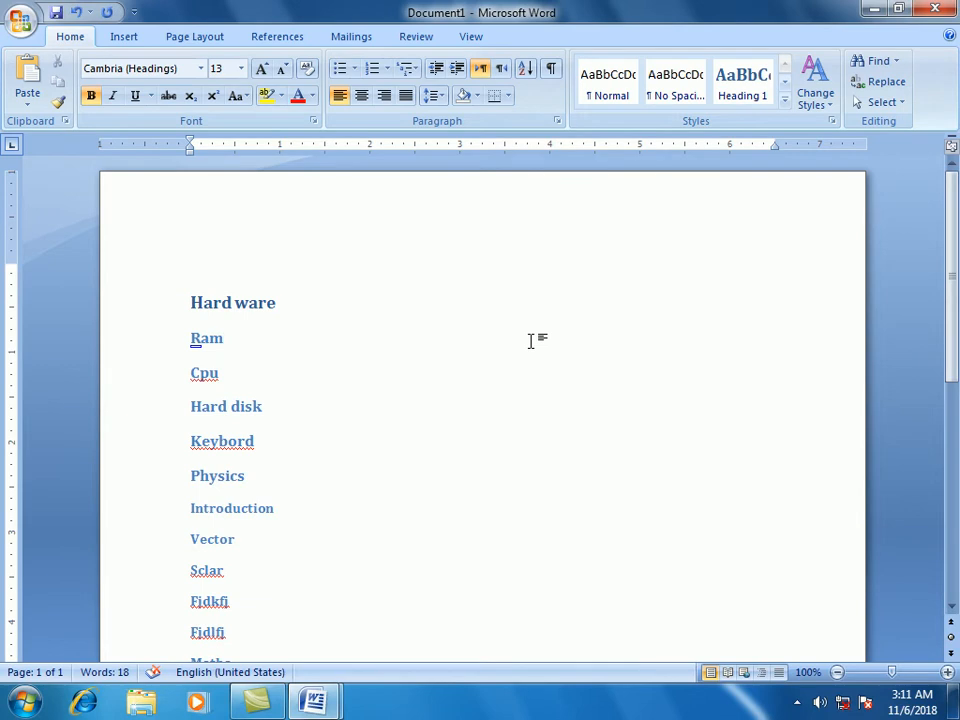
pyautogui.hotkey('ctrl', 'F2')
pyautogui.click(311, 223)
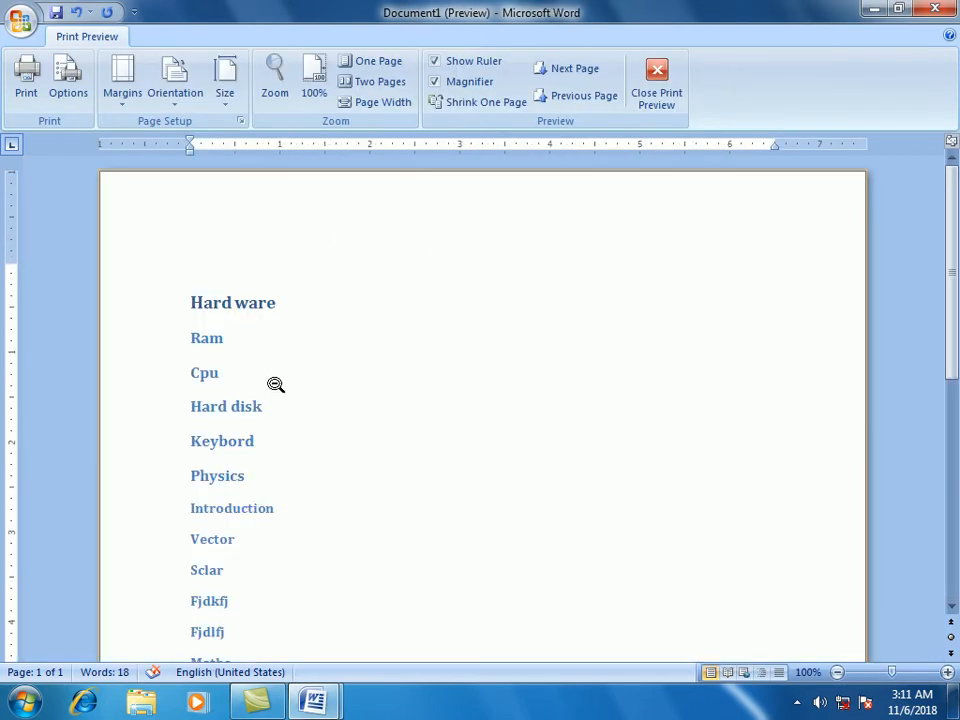
pyautogui.scroll(-2, 275, 330)
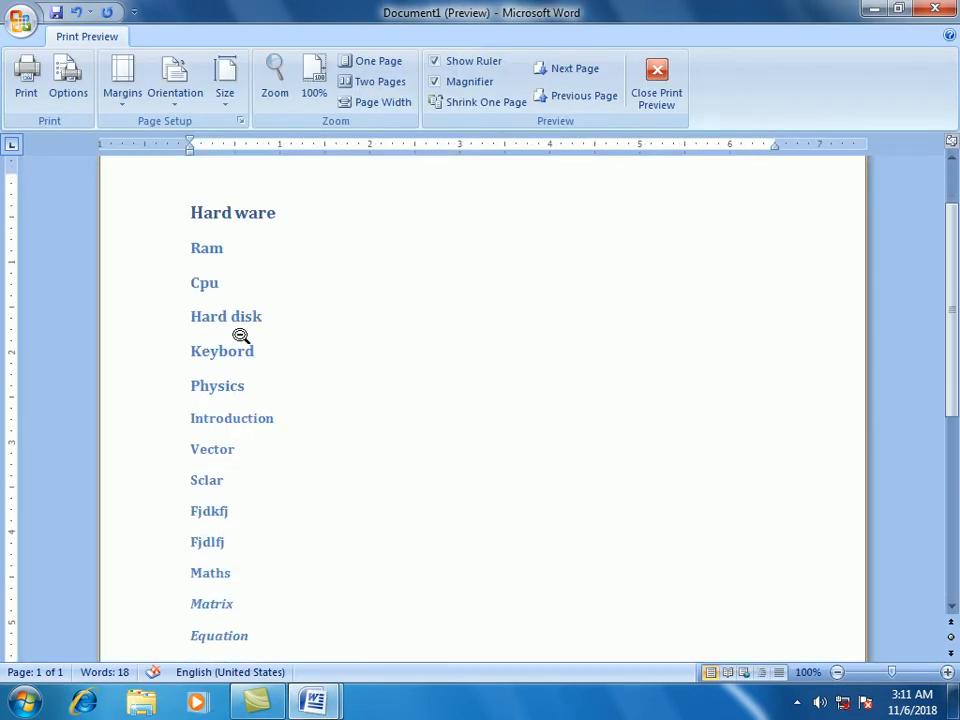
pyautogui.scroll(-5, 253, 403)
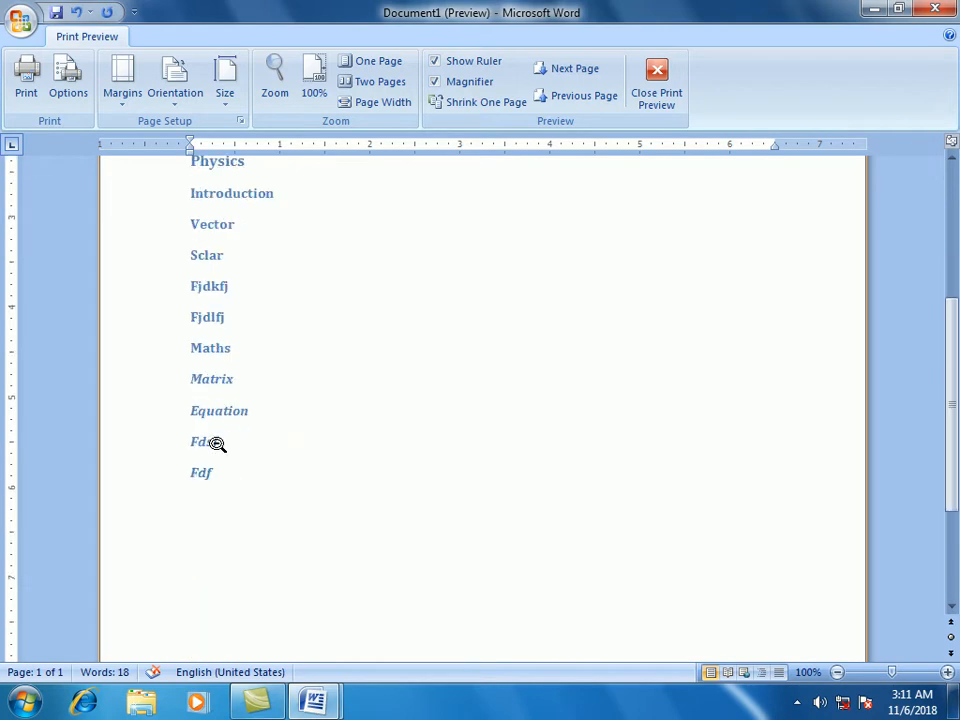
pyautogui.press('Escape')
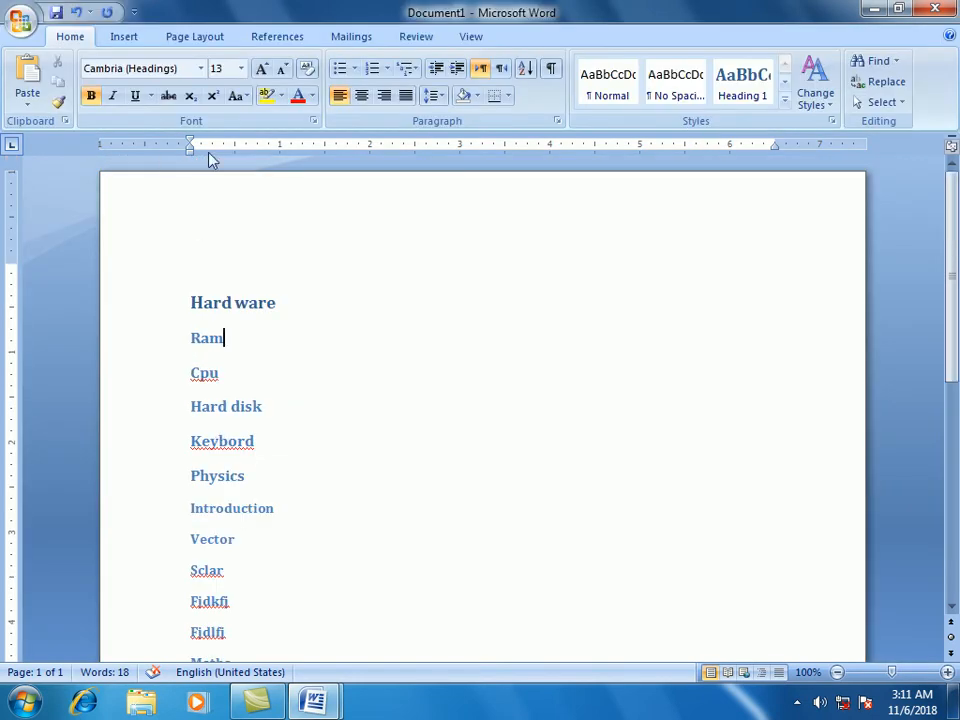
# - Show the document in Draft view and look through its headings from start to end
pyautogui.click(462, 37)
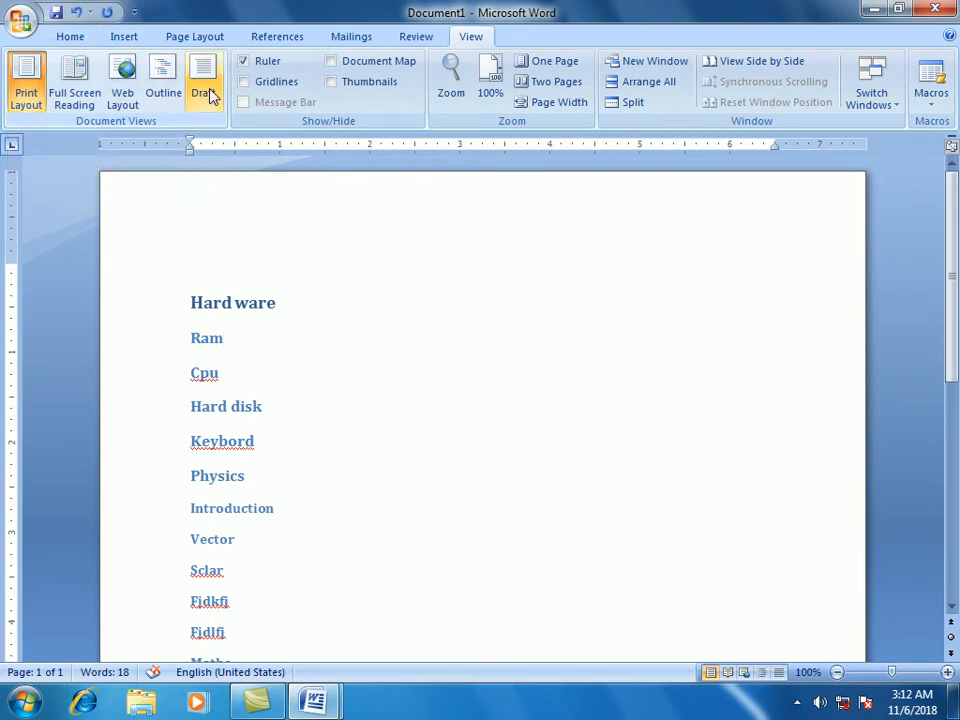
pyautogui.click(209, 92)
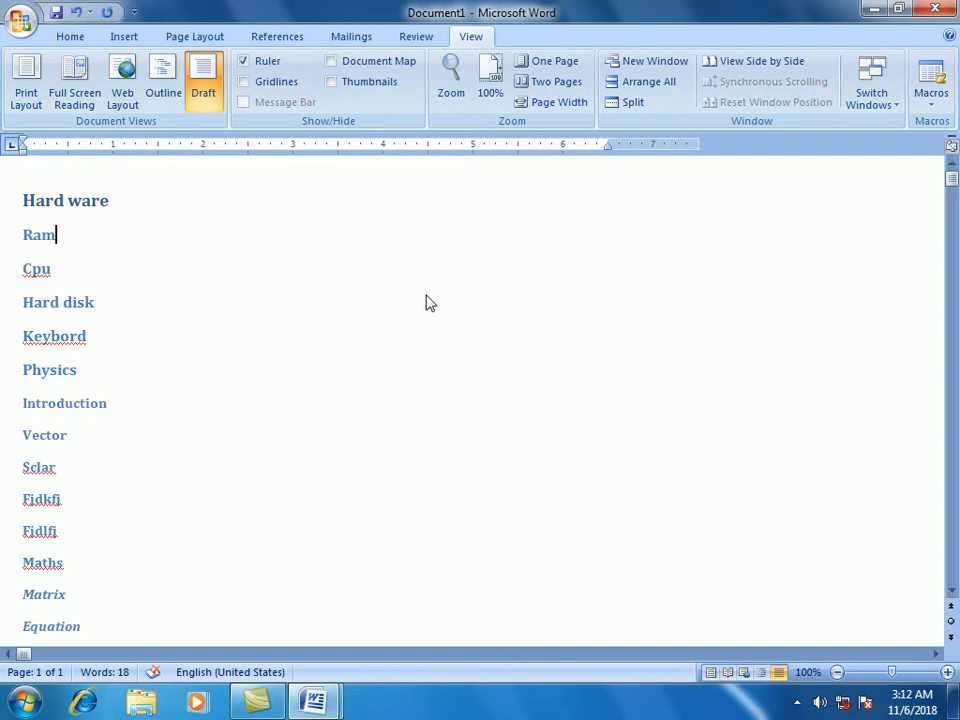
pyautogui.scroll(-6, 395, 253)
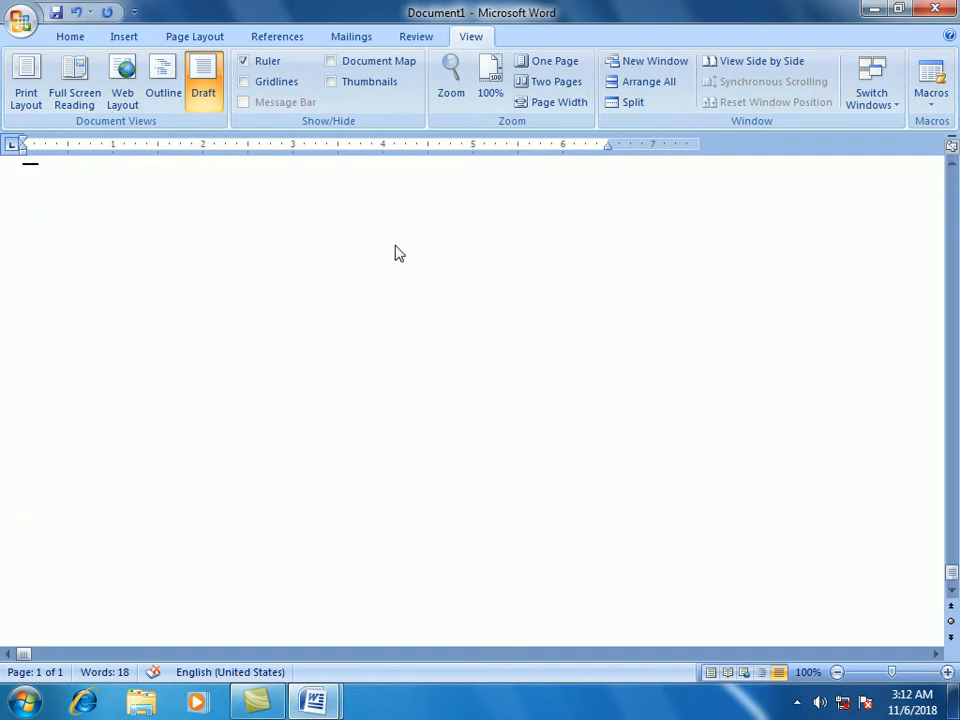
pyautogui.scroll(6, 395, 253)
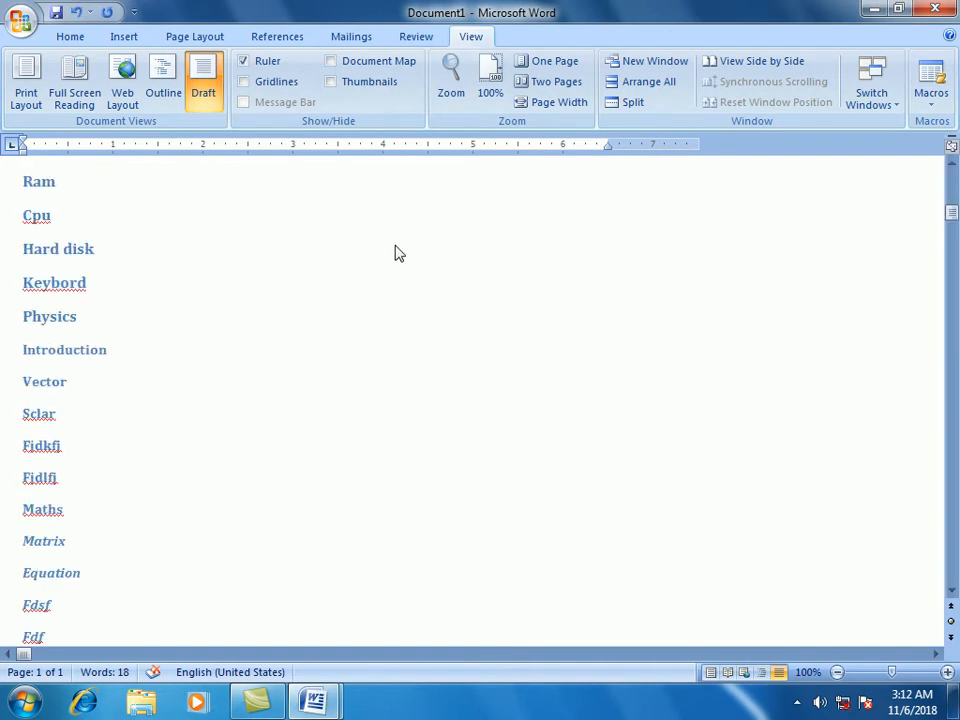
pyautogui.scroll(-4, 394, 253)
# - Add three blank lines after the Fdf entry at the end of the document
pyautogui.doubleClick(86, 388)
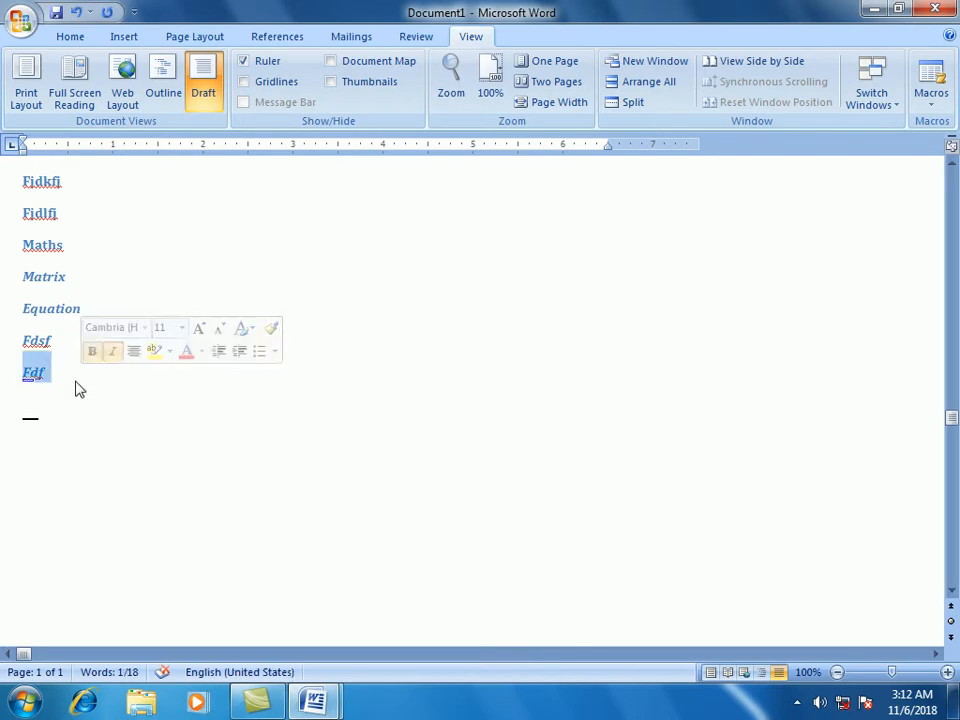
pyautogui.doubleClick(62, 393)
pyautogui.press('Return')
pyautogui.press('Return')
pyautogui.press('Return')
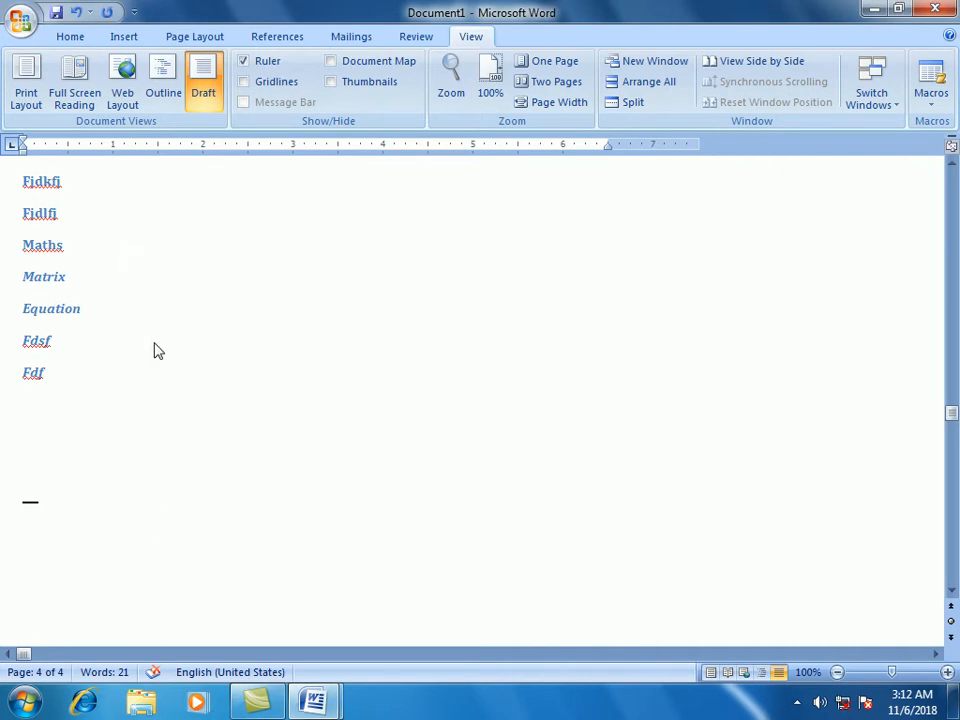
# - Undo all edits until the document is empty, and show it in Print Layout view
pyautogui.scroll(4, 155, 350)
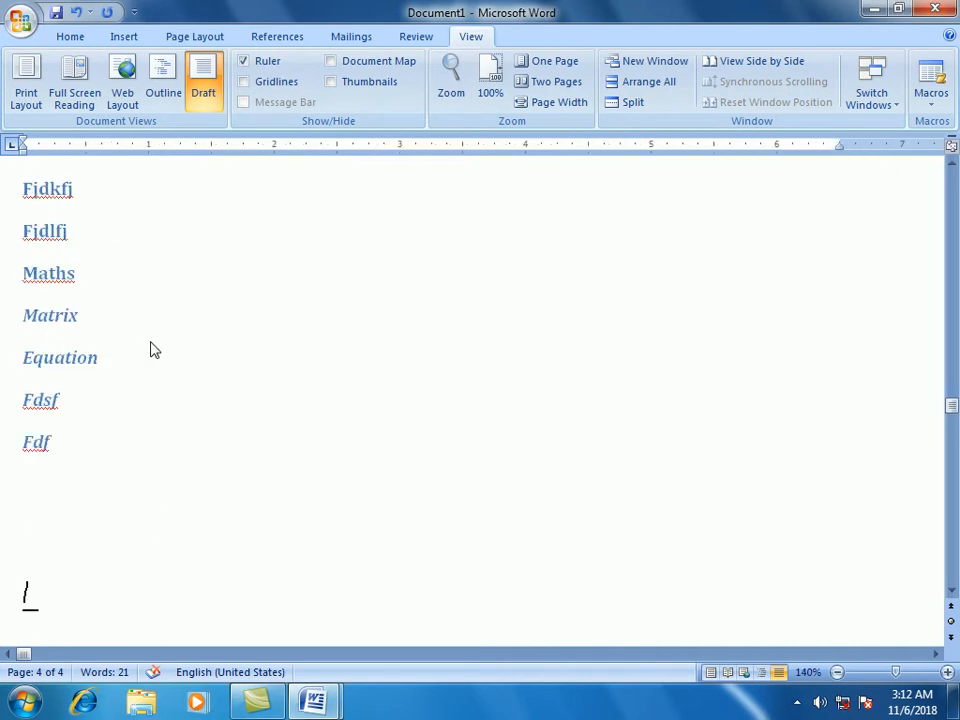
pyautogui.hotkey('ctrl', 'z')
pyautogui.hotkey('ctrl', 'z')
pyautogui.hotkey('ctrl', 'z')
pyautogui.hotkey('ctrl', 'z')
pyautogui.hotkey('ctrl', 'z')
pyautogui.hotkey('ctrl', 'z')
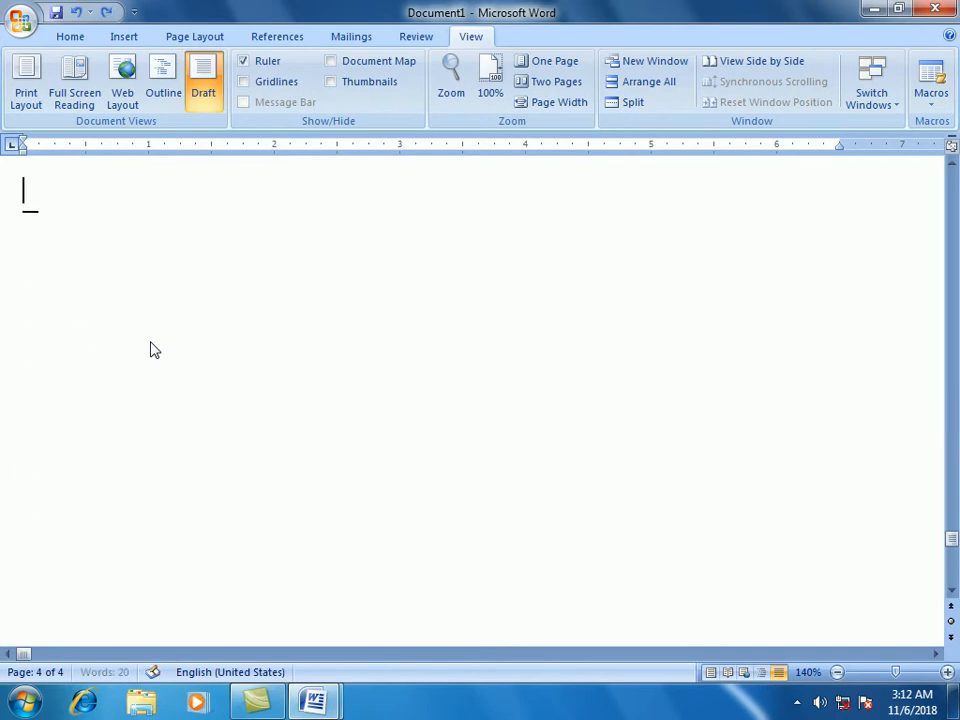
pyautogui.scroll(2, 155, 350)
pyautogui.scroll(4, 236, 125)
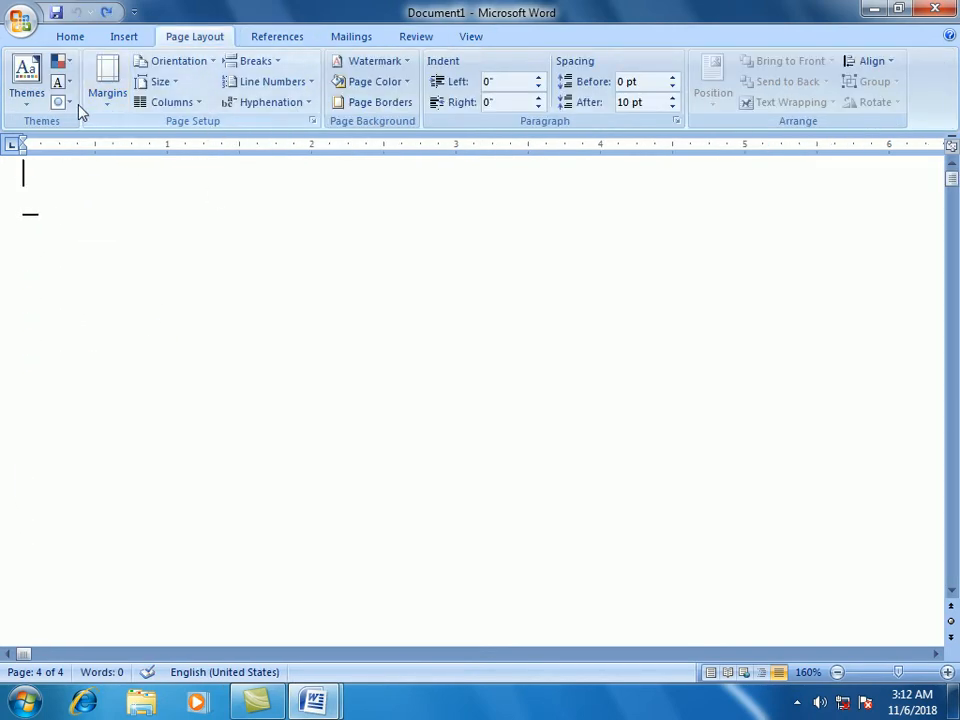
pyautogui.click(468, 37)
pyautogui.click(38, 80)
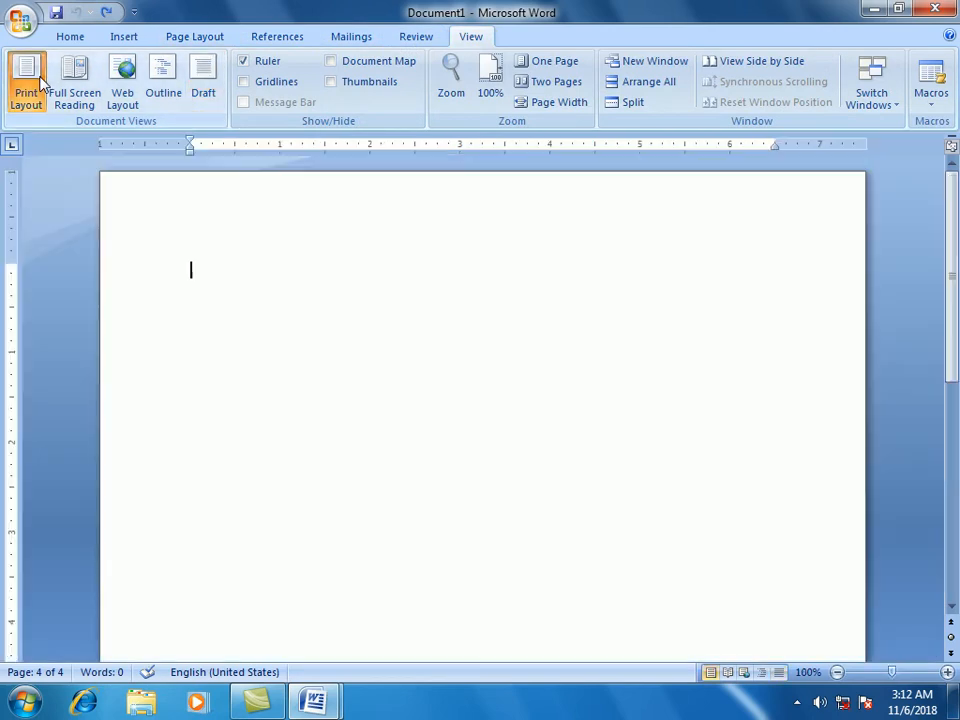
# - Look at the open aa document window and return to Document1
pyautogui.moveTo(313, 702)
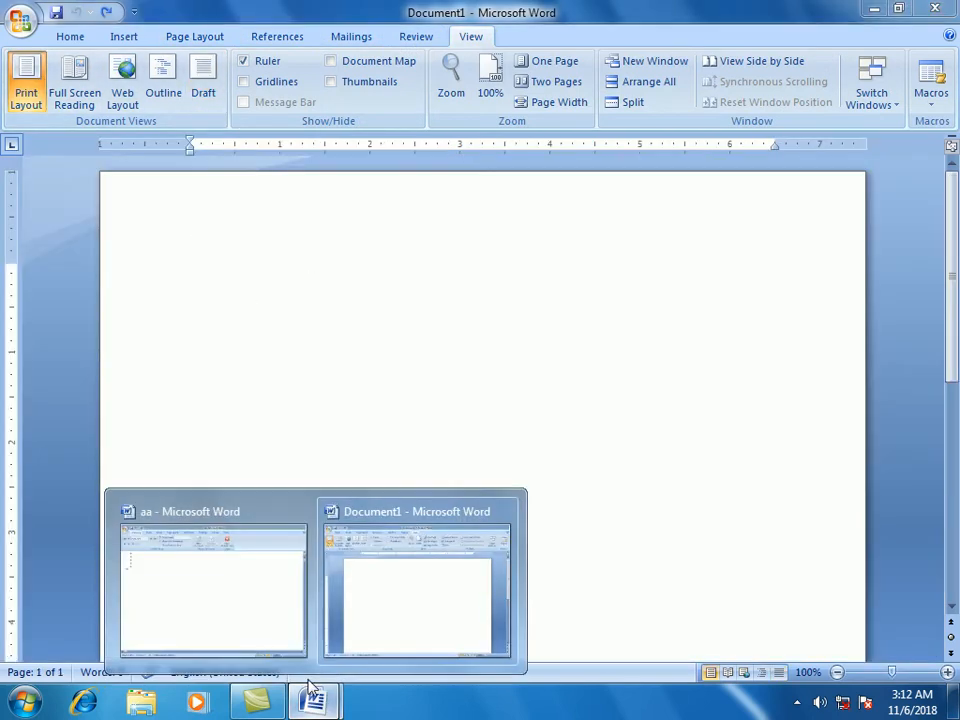
pyautogui.click(251, 619)
pyautogui.click(405, 640)
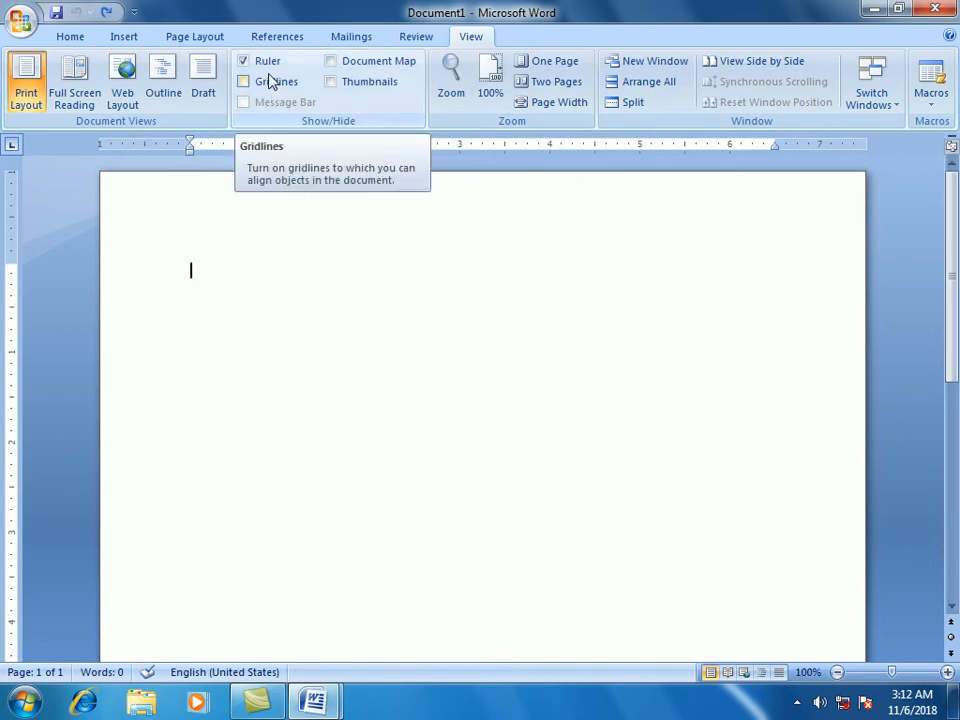
# - Hide and show the ruler several times on the blank page
pyautogui.click(246, 63)
pyautogui.click(246, 63)
pyautogui.click(246, 63)
pyautogui.click(246, 63)
pyautogui.click(246, 63)
pyautogui.click(246, 63)
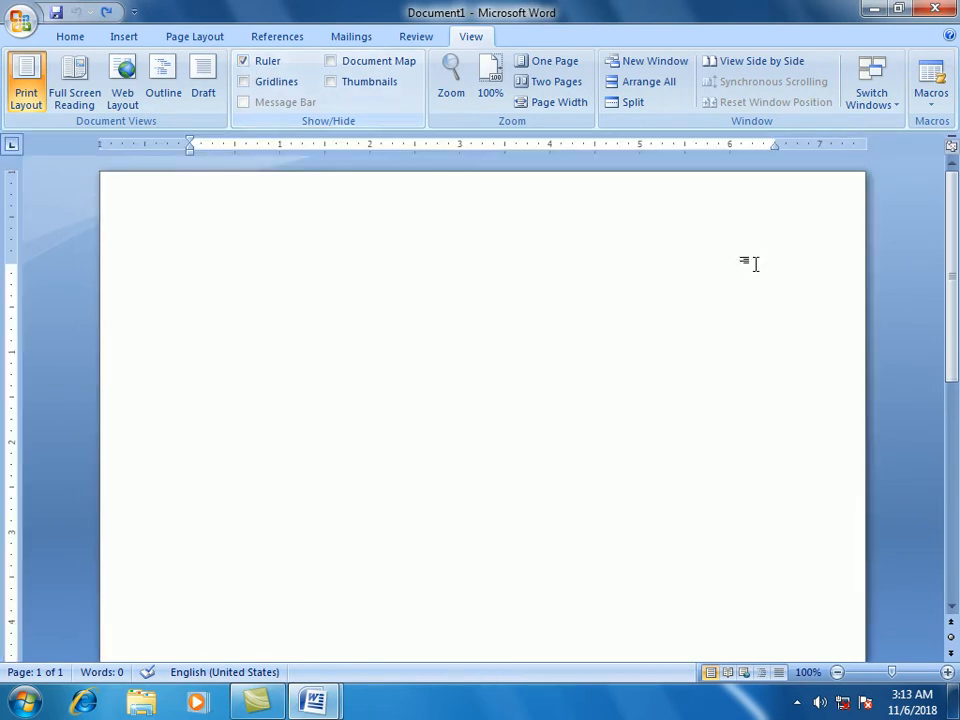
# - Generate sample paragraphs with =rand() and toggle the ruler off and on around the text
pyautogui.write('=rand()')
pyautogui.press('Return')
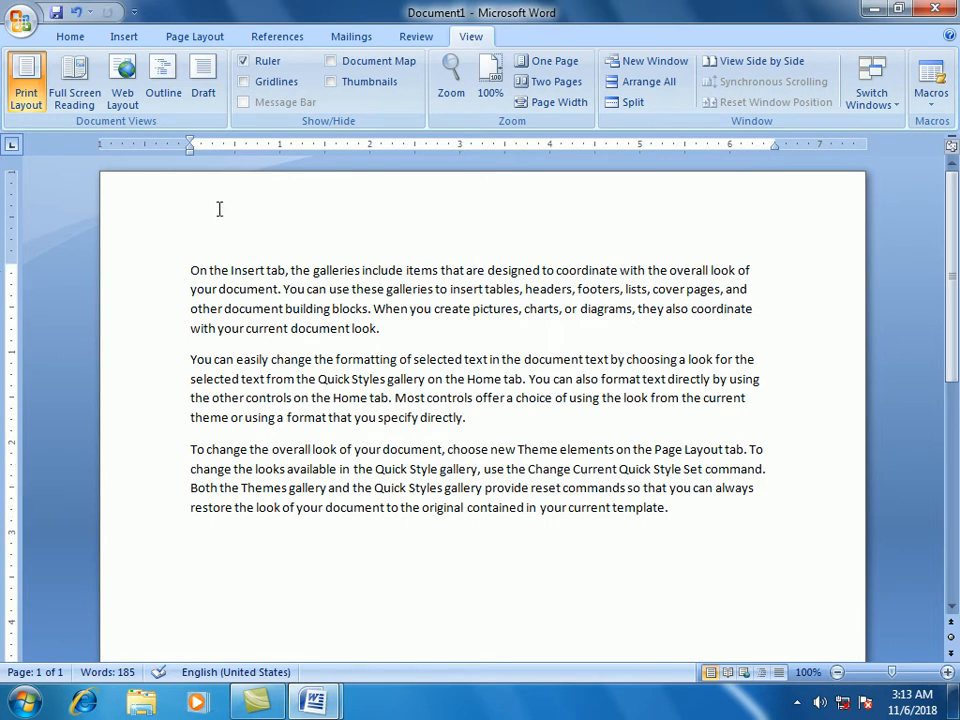
pyautogui.click(244, 61)
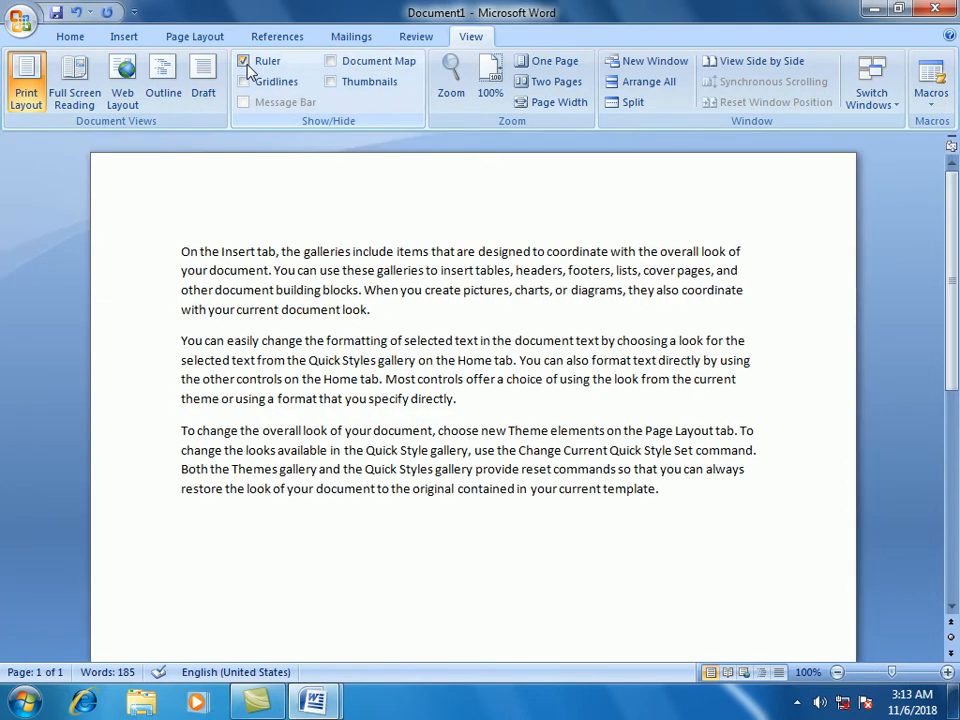
pyautogui.click(245, 63)
pyautogui.click(245, 63)
pyautogui.click(244, 61)
# - Show the gridlines, check the page in Print Preview, and hide the gridlines again
pyautogui.click(244, 82)
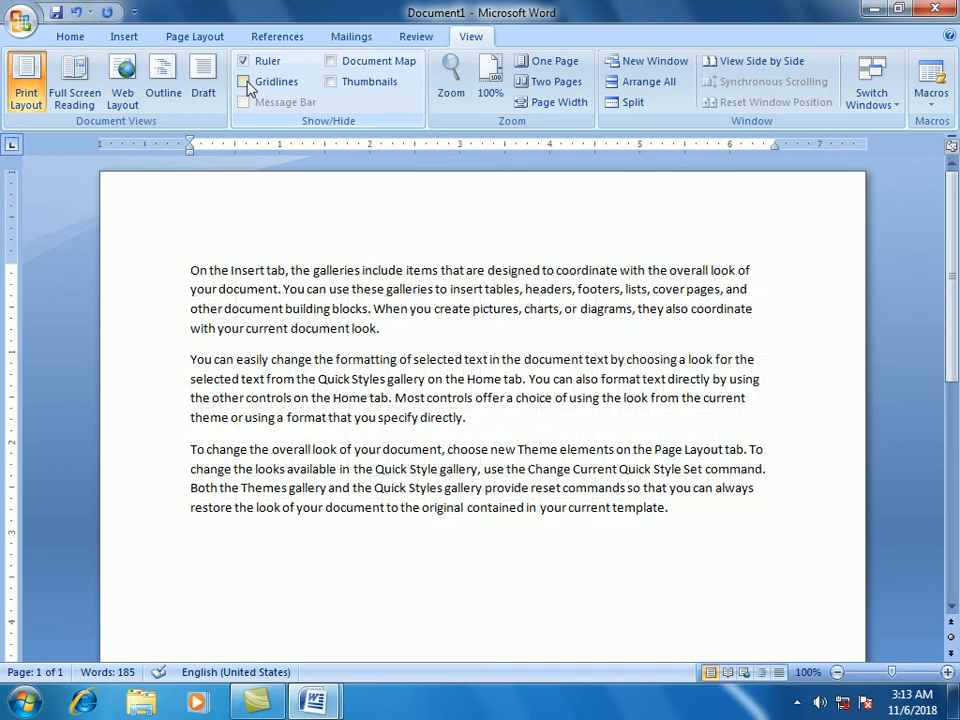
pyautogui.scroll(-4, 608, 328)
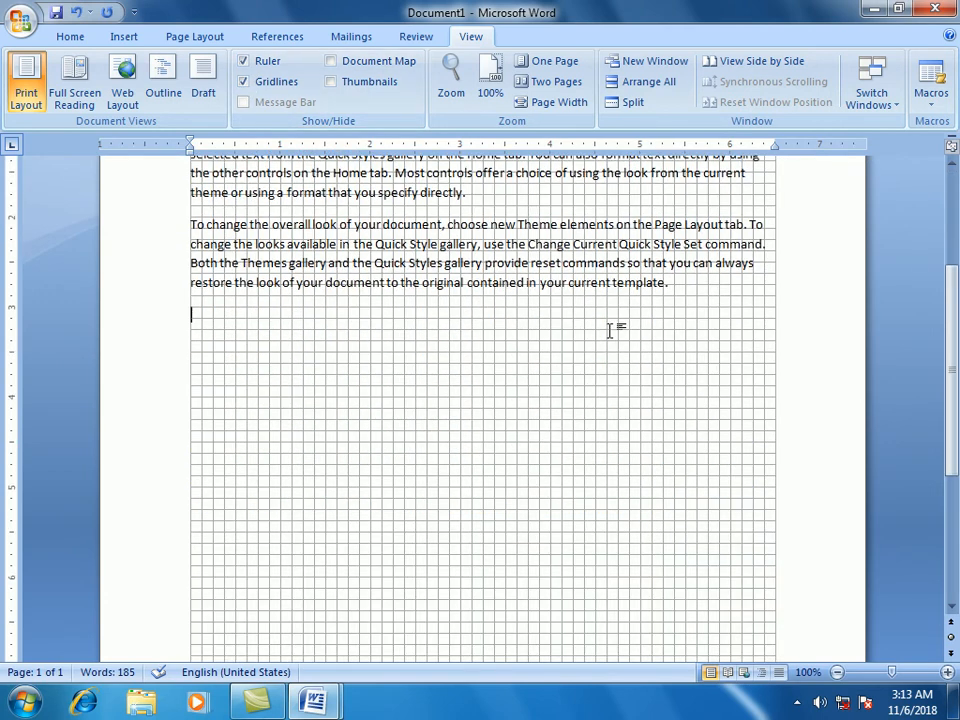
pyautogui.hotkey('ctrl', 'F2')
pyautogui.click(551, 308)
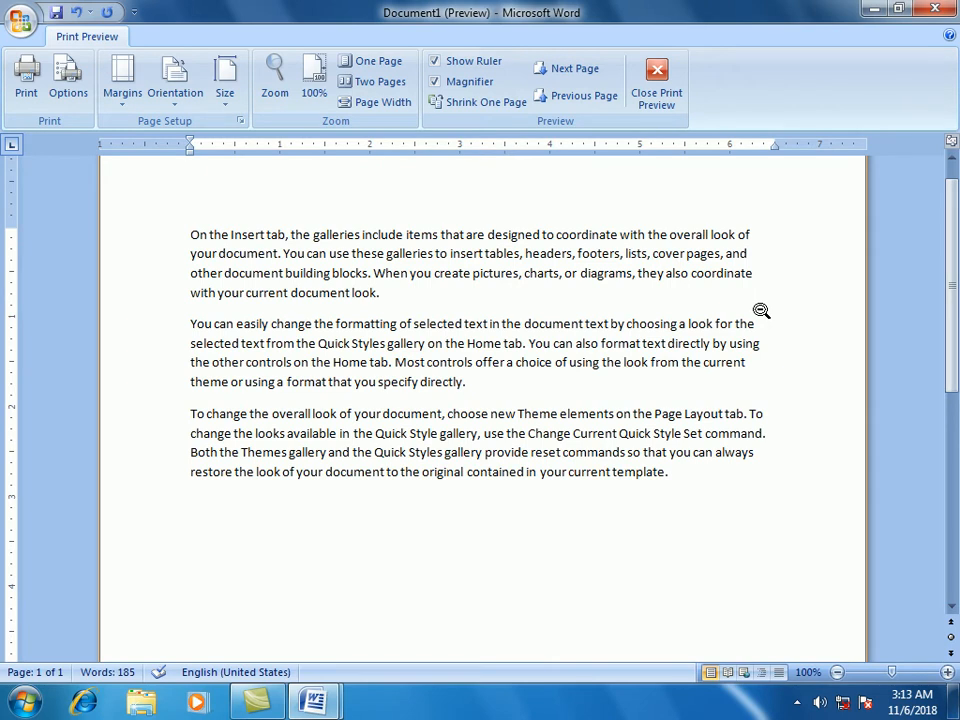
pyautogui.press('Escape')
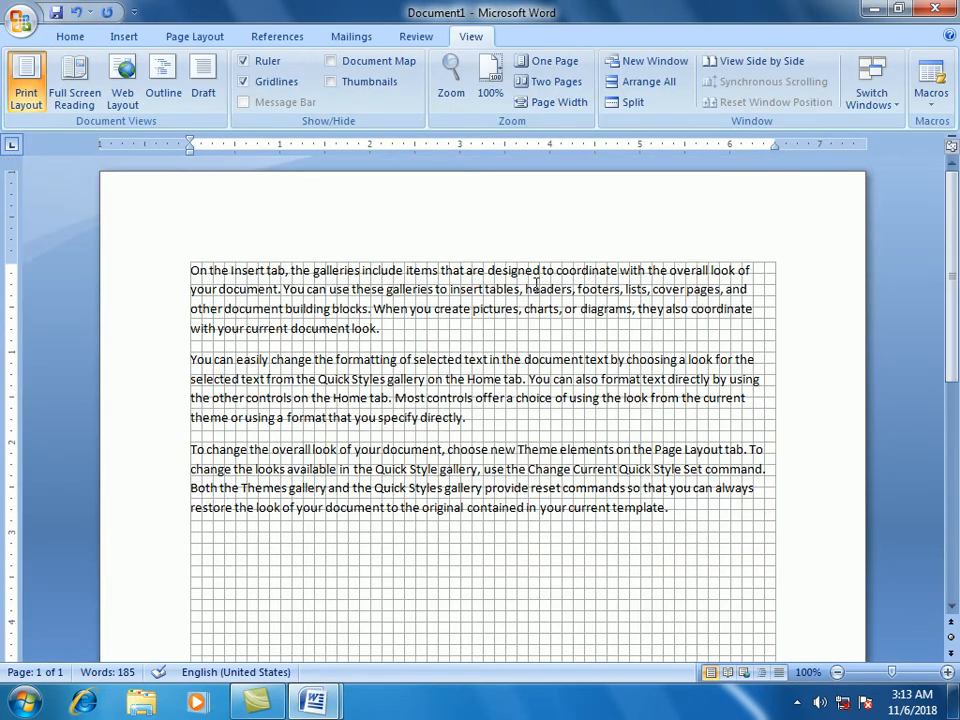
pyautogui.click(242, 82)
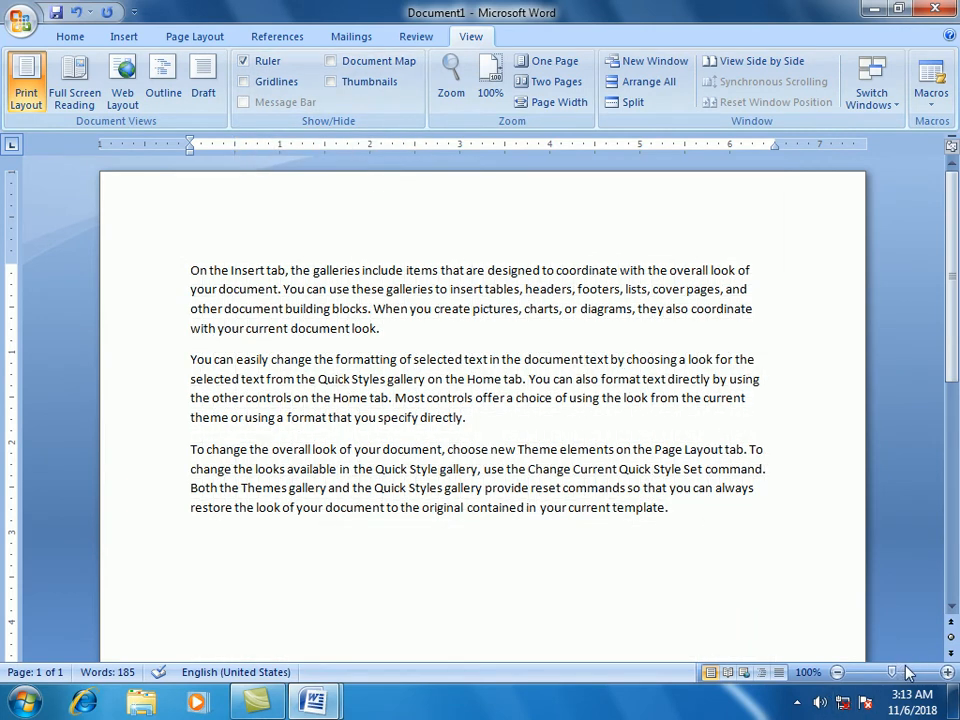
# - Zoom in on the sample text to 236%
pyautogui.moveTo(893, 672); pyautogui.dragTo(909, 673)
pyautogui.scroll(10, 262, 280)
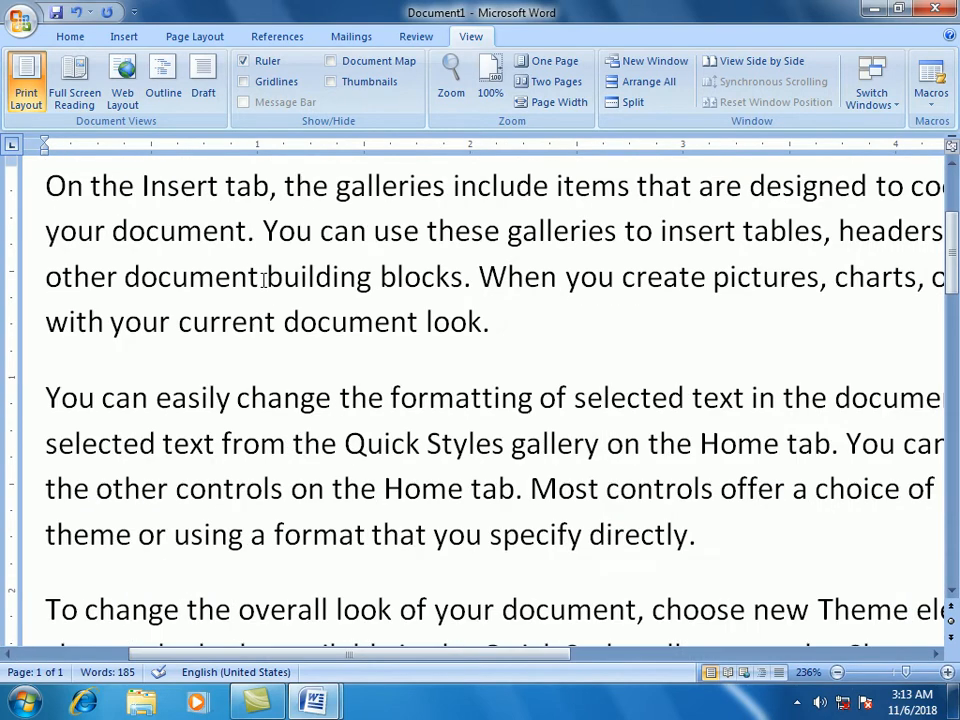
# - Check the page with the sample text in Print Preview and return to the zoomed Print Layout view
pyautogui.scroll(-2, 263, 280)
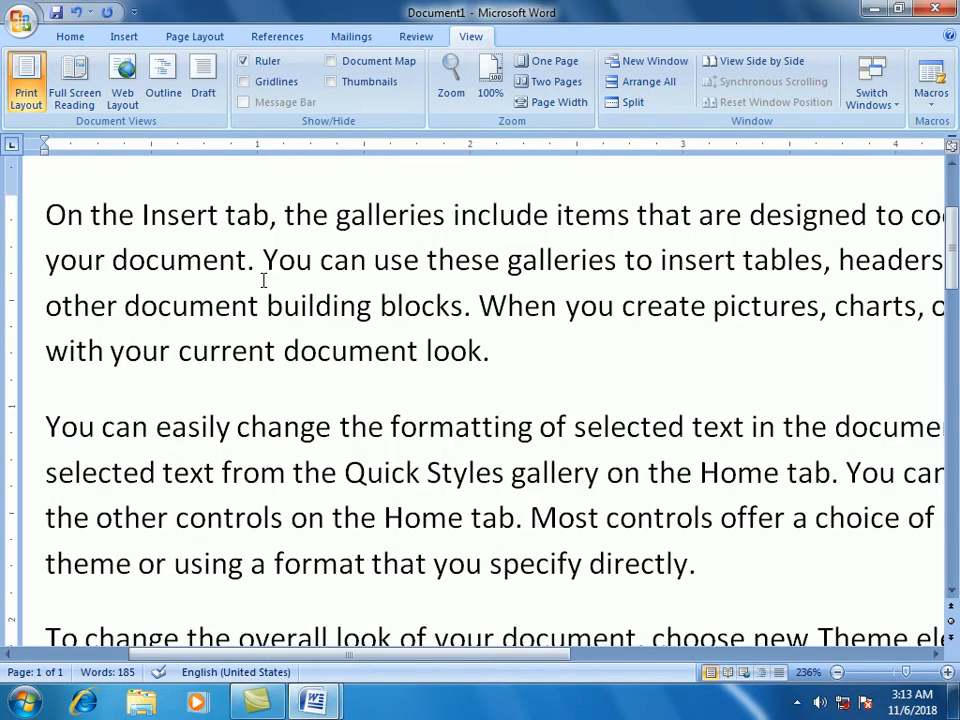
pyautogui.hotkey('ctrl', 'F2')
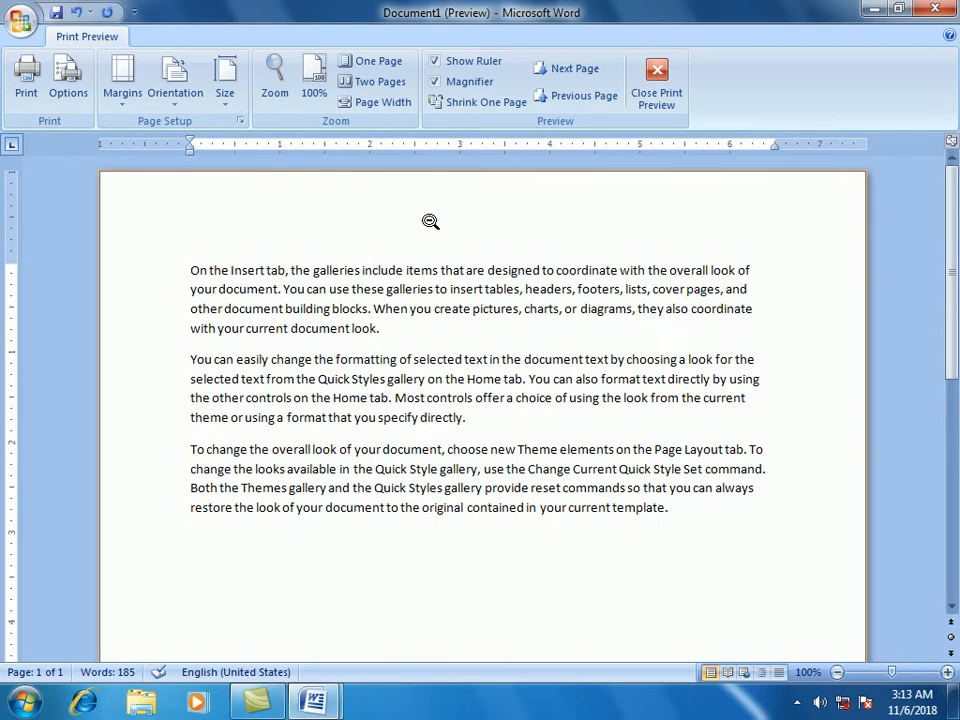
pyautogui.hotkey('ctrl', 'F2')
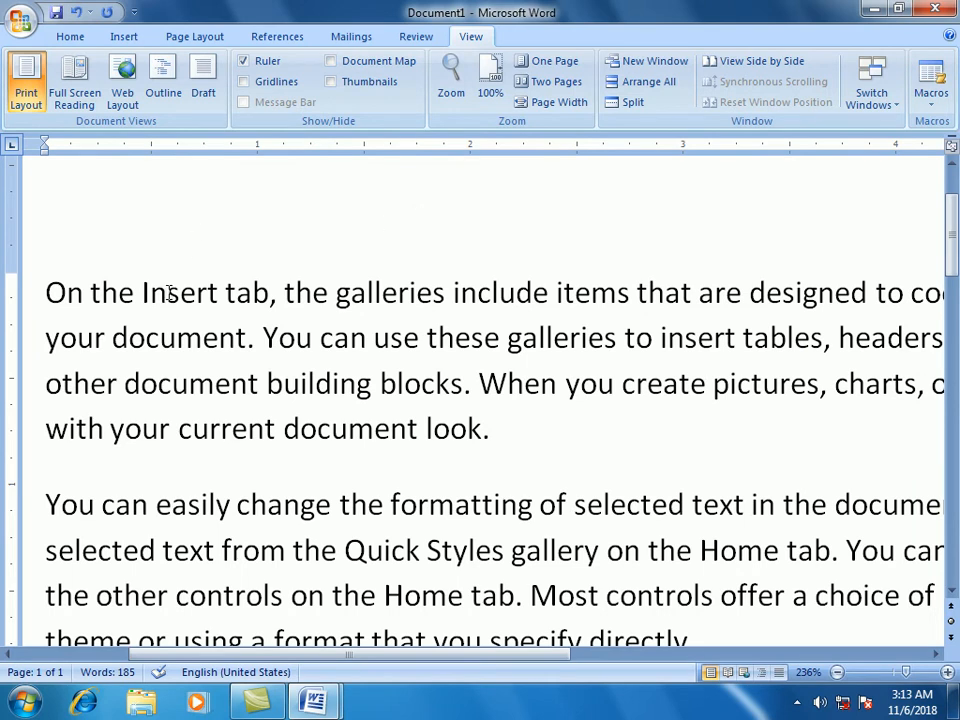
# - Enlarge the words "On the" at the start of the first paragraph with Grow Font, and check the result in Print Preview
pyautogui.moveTo(62, 292); pyautogui.dragTo(134, 292)
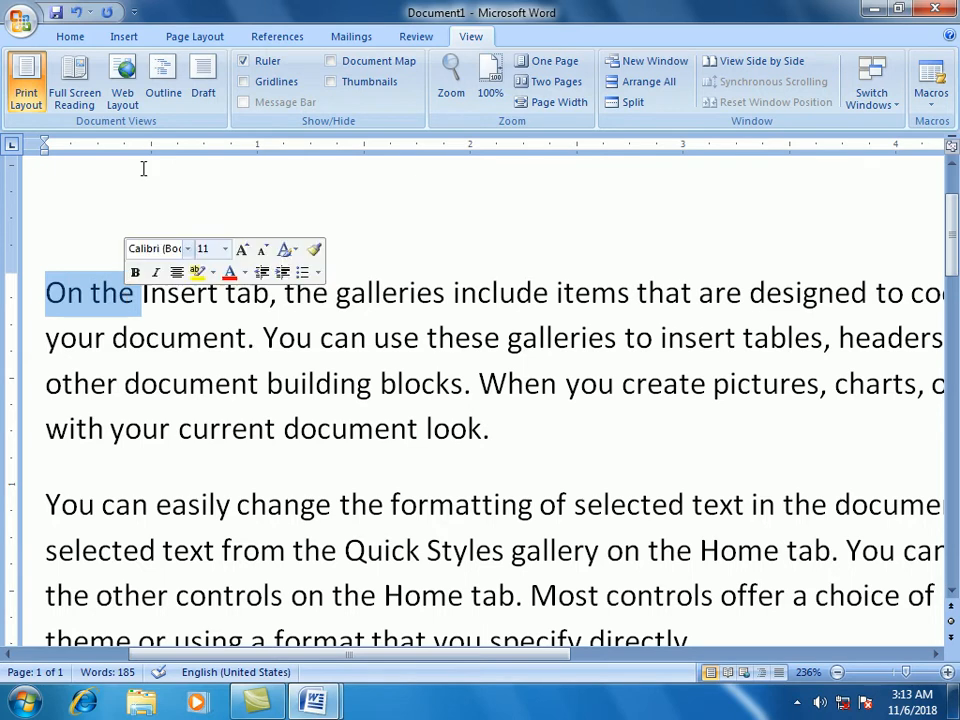
pyautogui.click(70, 37)
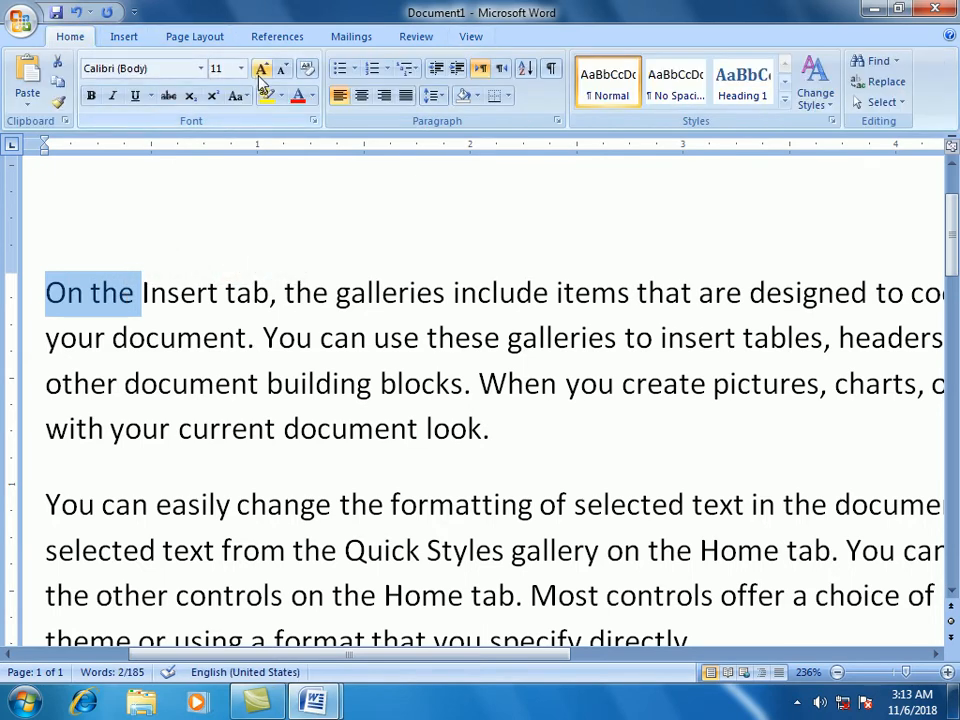
pyautogui.click(260, 69)
pyautogui.click(260, 69)
pyautogui.click(260, 69)
pyautogui.click(260, 69)
pyautogui.click(260, 69)
pyautogui.click(260, 69)
pyautogui.click(260, 69)
pyautogui.click(281, 69)
pyautogui.click(281, 69)
pyautogui.click(281, 69)
pyautogui.click(281, 69)
pyautogui.click(260, 69)
pyautogui.click(260, 69)
pyautogui.click(260, 69)
pyautogui.click(260, 69)
pyautogui.click(260, 69)
pyautogui.click(260, 69)
pyautogui.click(352, 402)
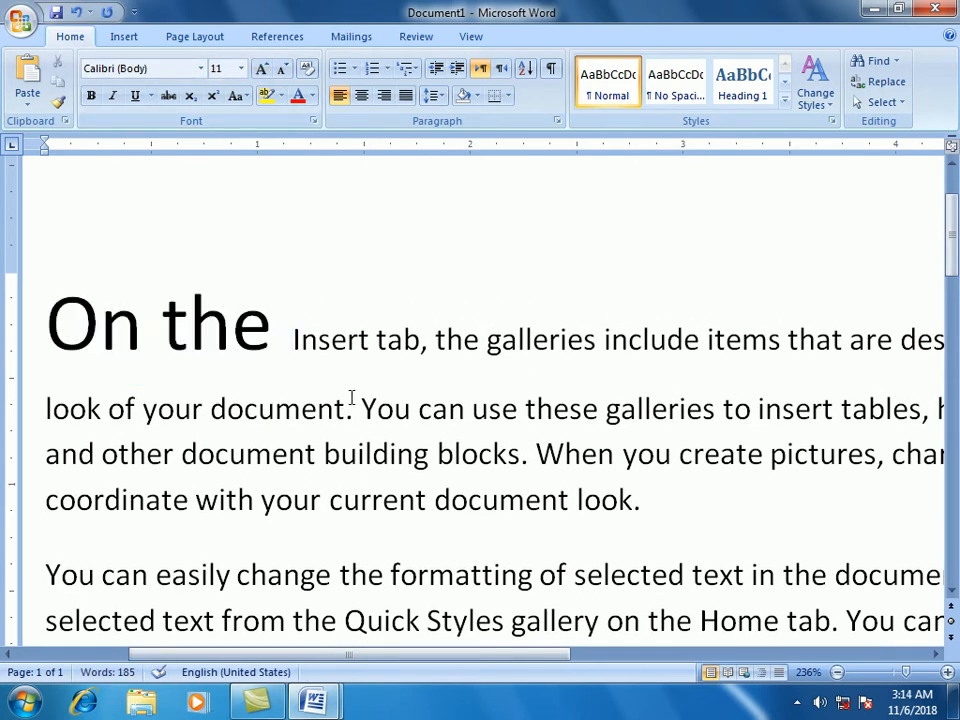
pyautogui.hotkey('ctrl', 'F2')
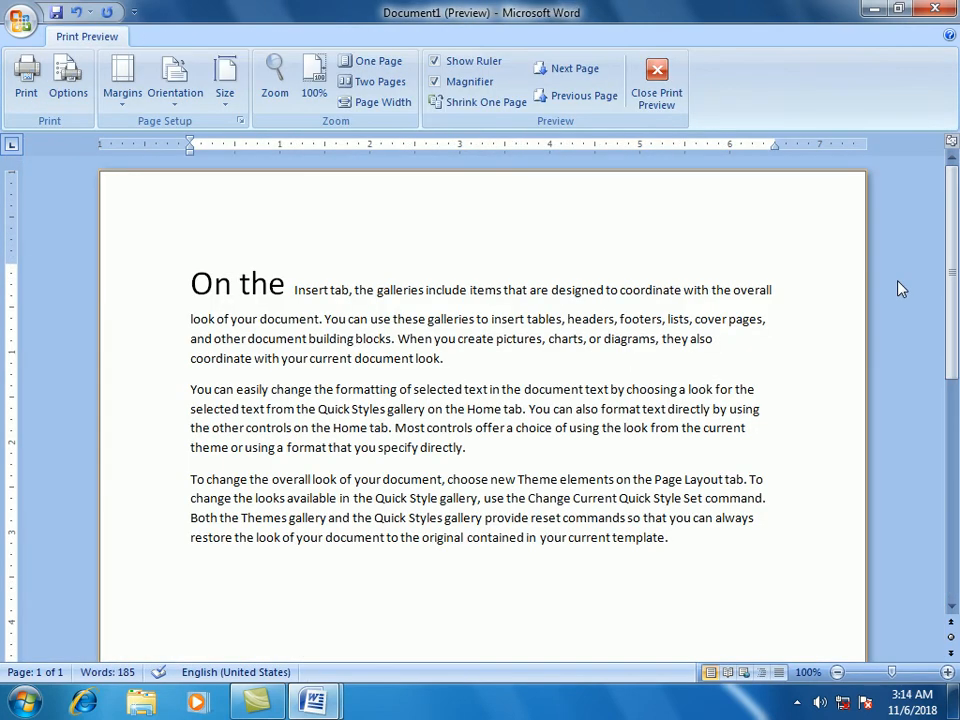
pyautogui.hotkey('ctrl', 'F2')
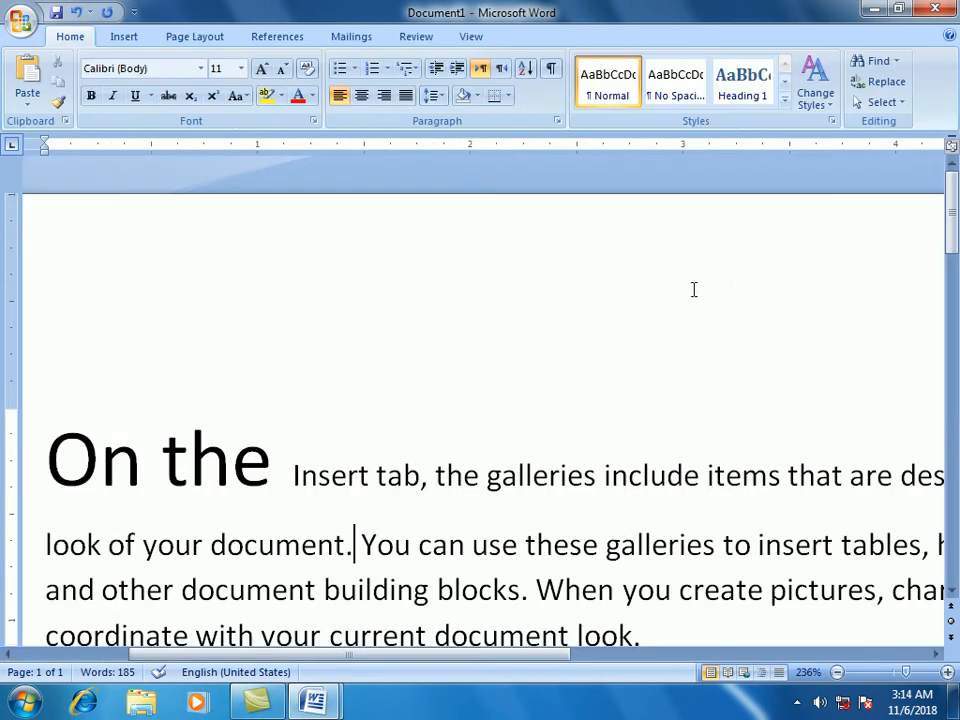
# - Close Document1 and aa without saving, and create a new blank document viewed at 76% zoom
pyautogui.click(471, 36)
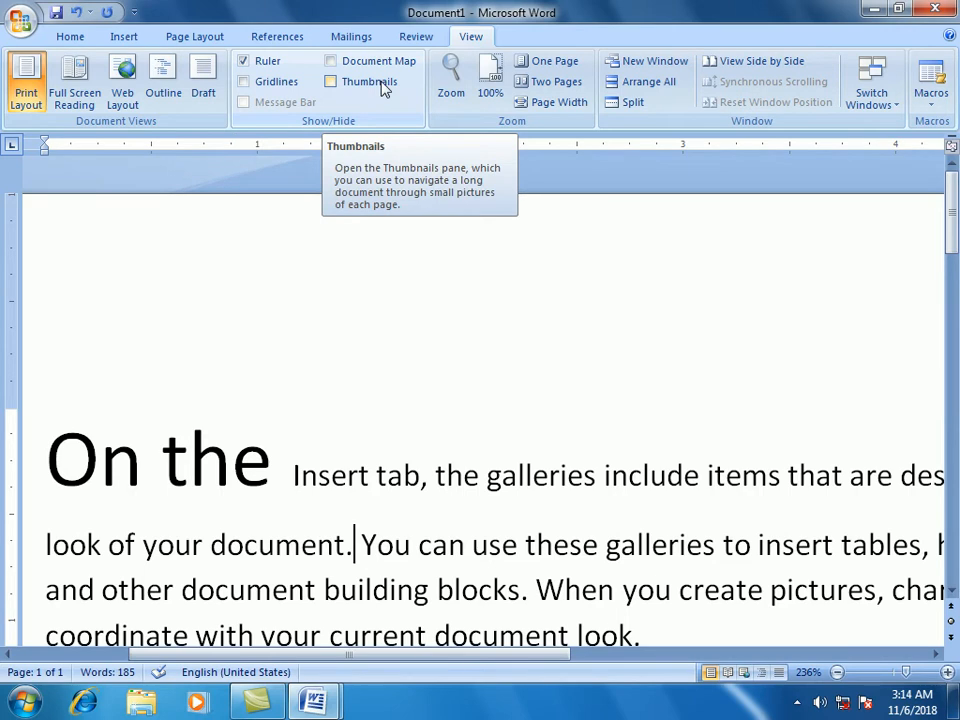
pyautogui.click(383, 239)
pyautogui.hotkey('ctrl', 'w')
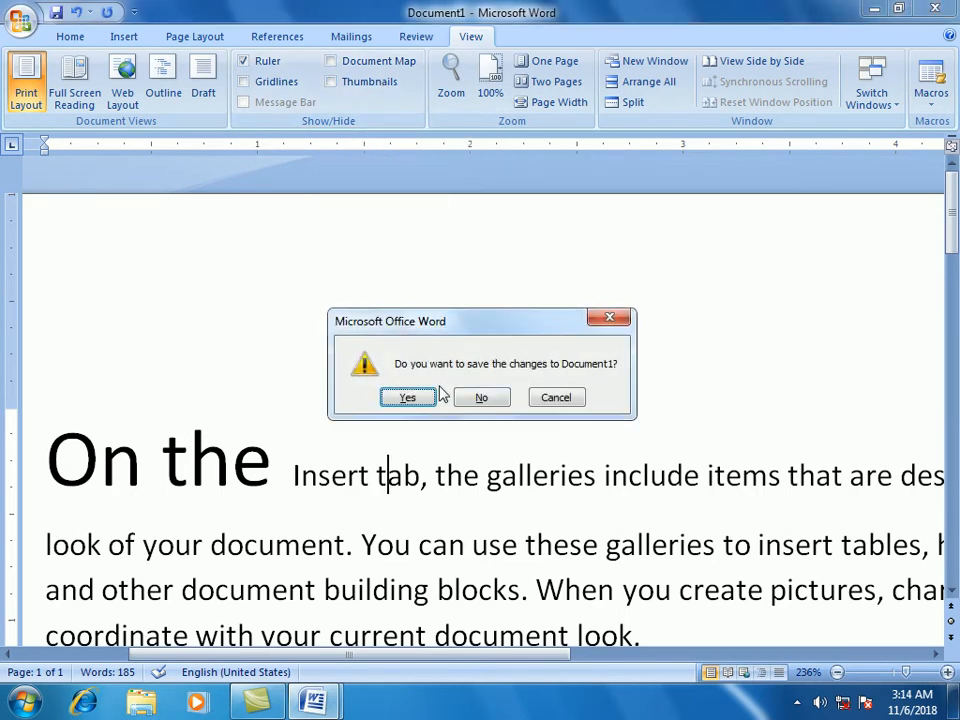
pyautogui.click(497, 400)
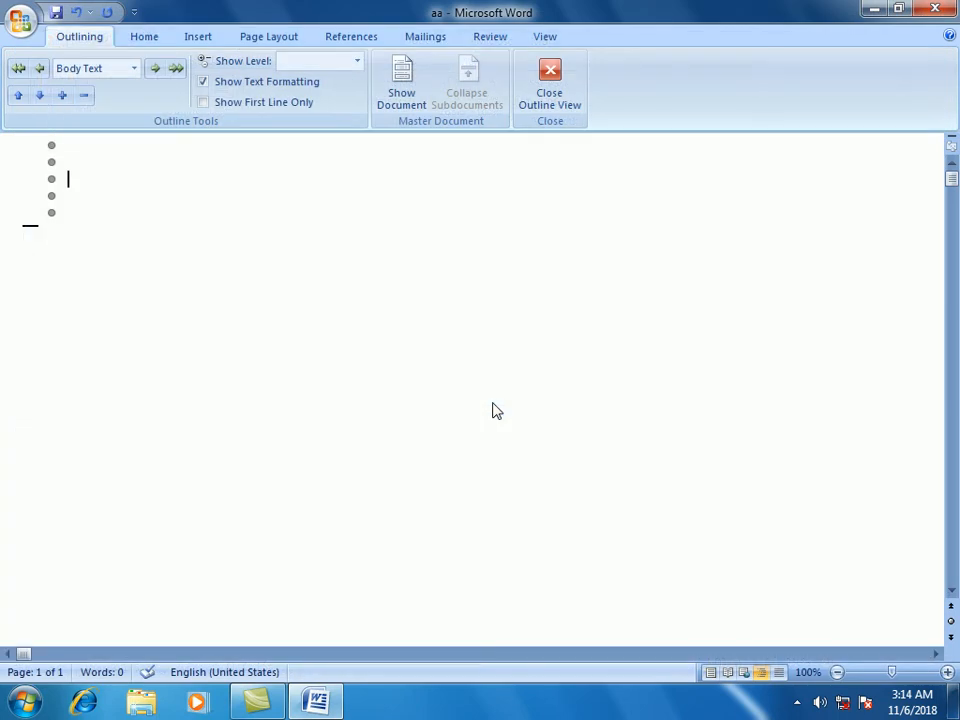
pyautogui.hotkey('ctrl', 'w')
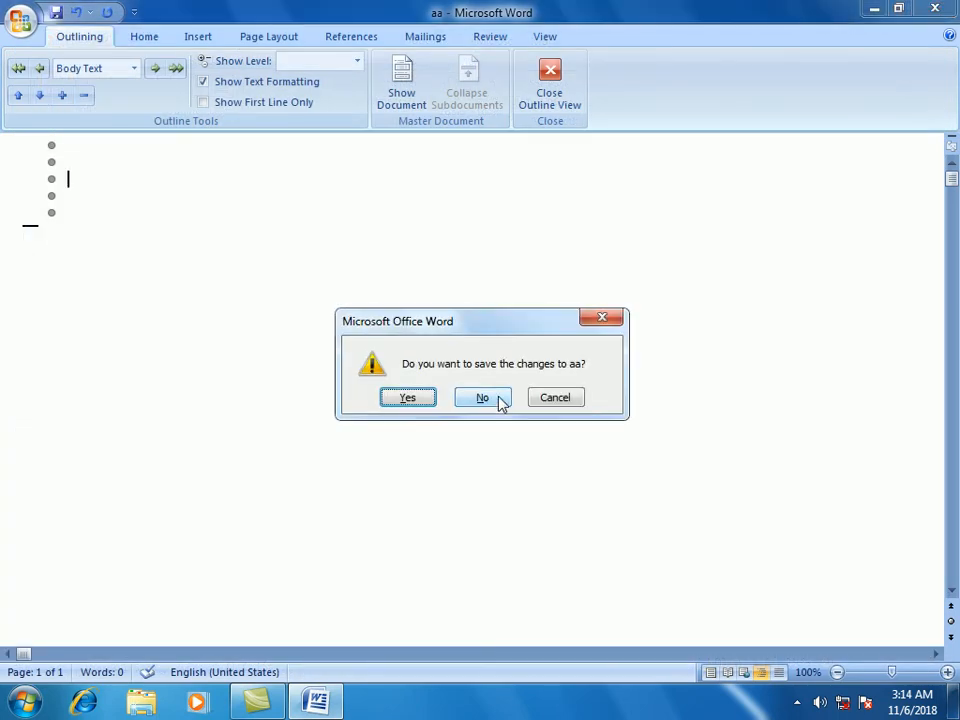
pyautogui.click(496, 398)
pyautogui.hotkey('ctrl', 'n')
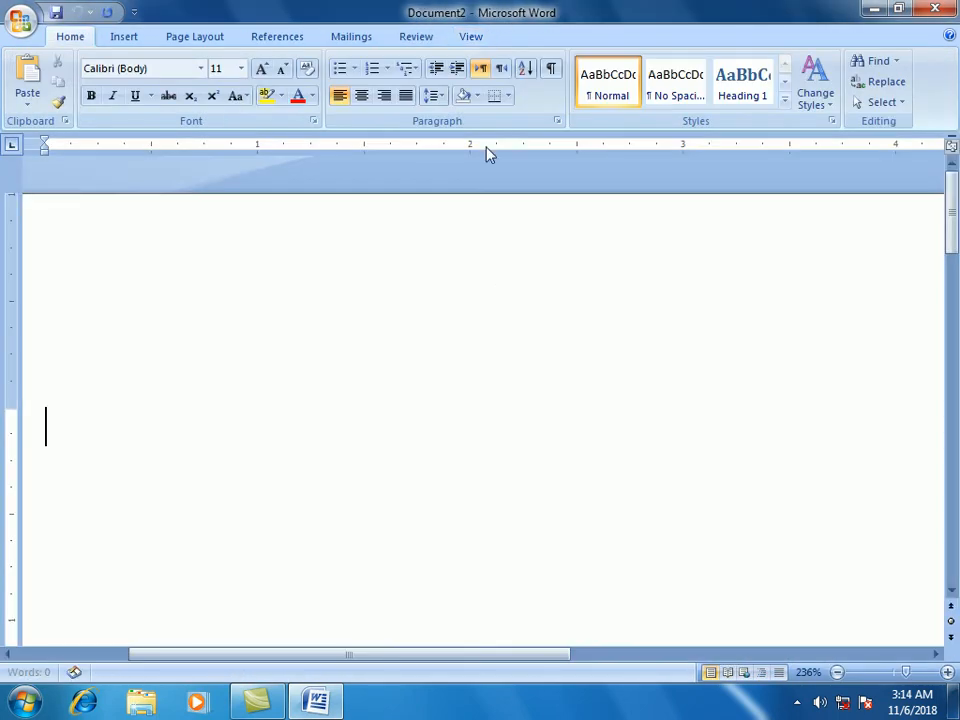
pyautogui.scroll(-12, 371, 287)
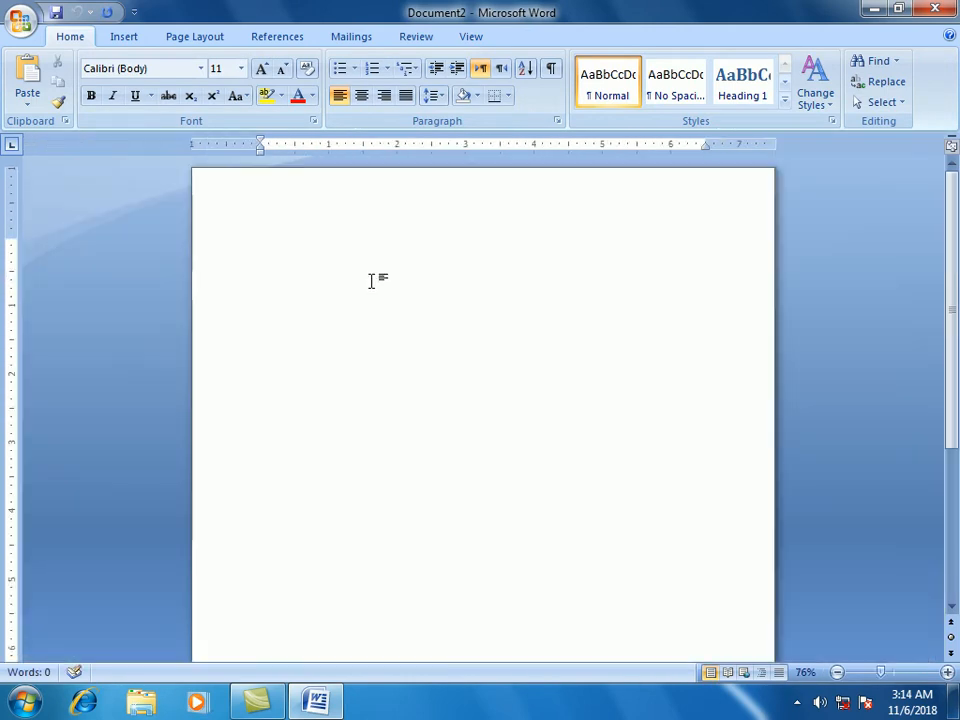
# - Show the Document Map, enter "math" on the blank page, delete it and close the map
pyautogui.click(471, 37)
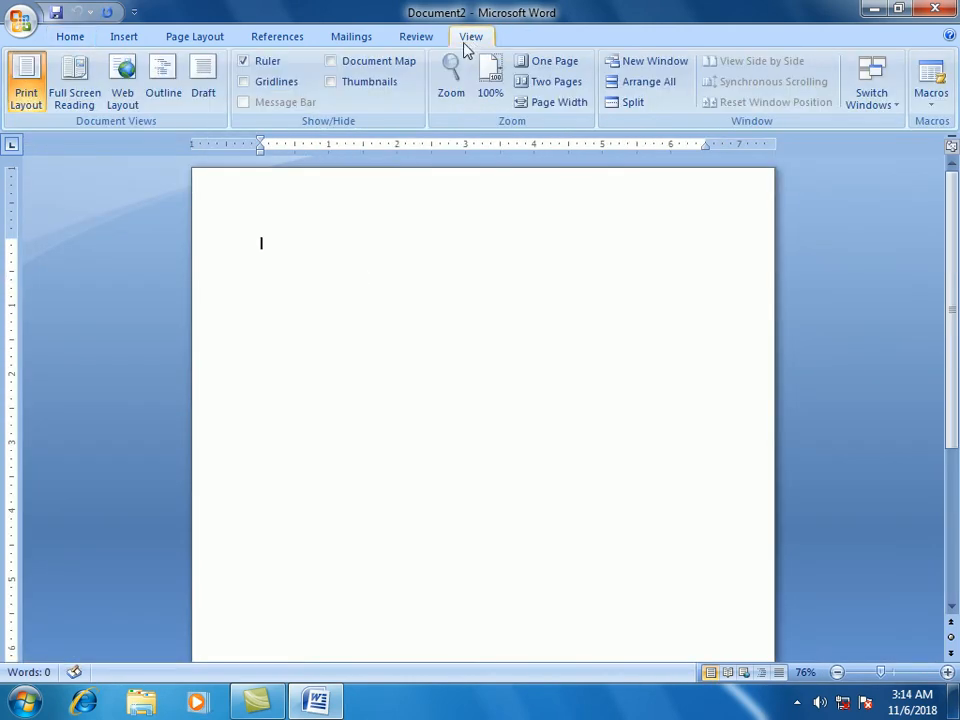
pyautogui.click(345, 64)
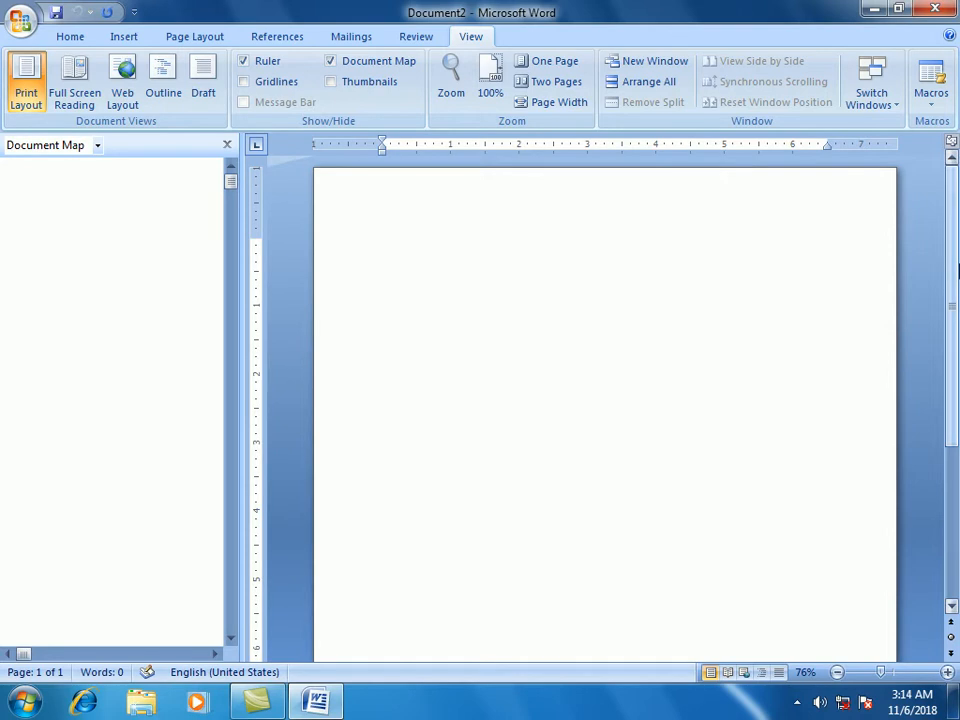
pyautogui.write('math')
pyautogui.press('BackSpace')
pyautogui.press('BackSpace')
pyautogui.press('BackSpace')
pyautogui.press('BackSpace')
pyautogui.press('BackSpace')
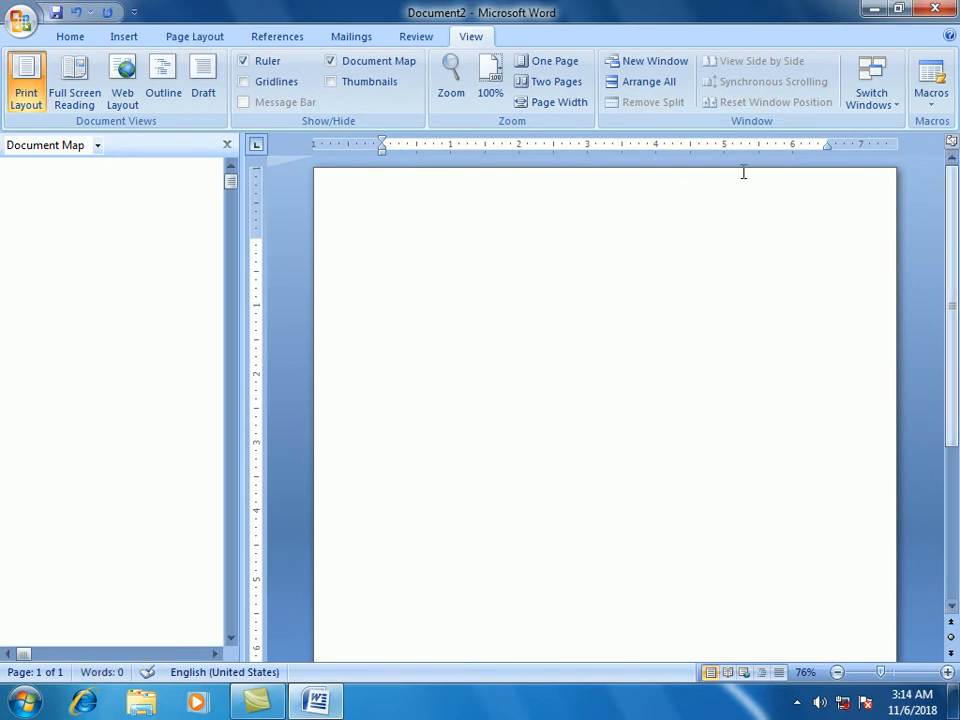
pyautogui.click(227, 146)
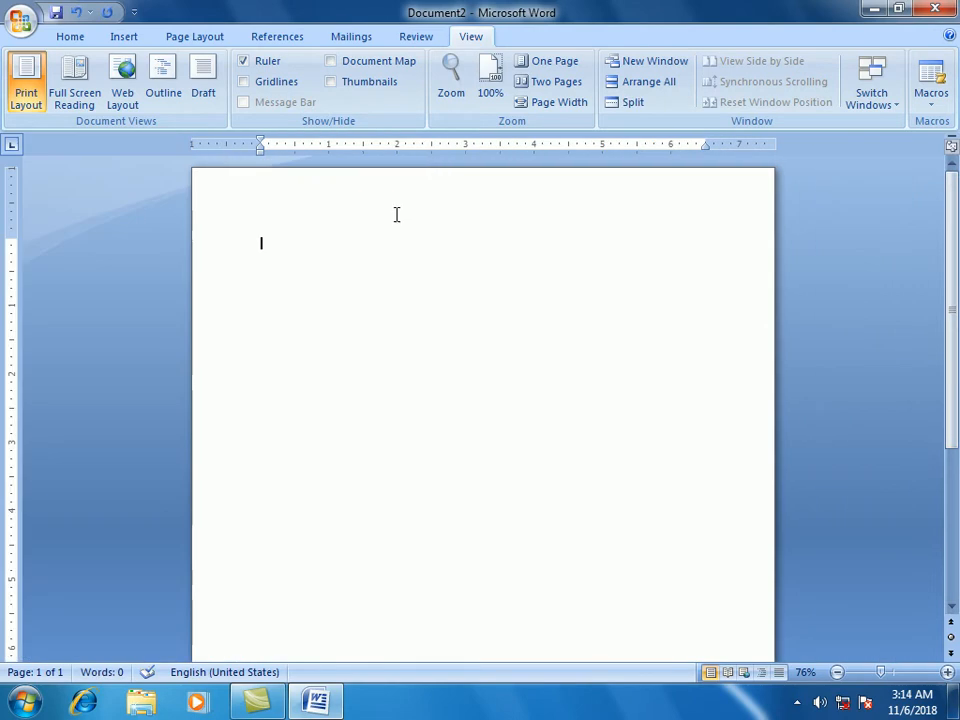
# - Enter the title lines "Computer" and "Ram", each followed by sample paragraphs generated with =rand()
pyautogui.write('computer')
pyautogui.press('Return')
pyautogui.write('=rand()')
pyautogui.press('Return')
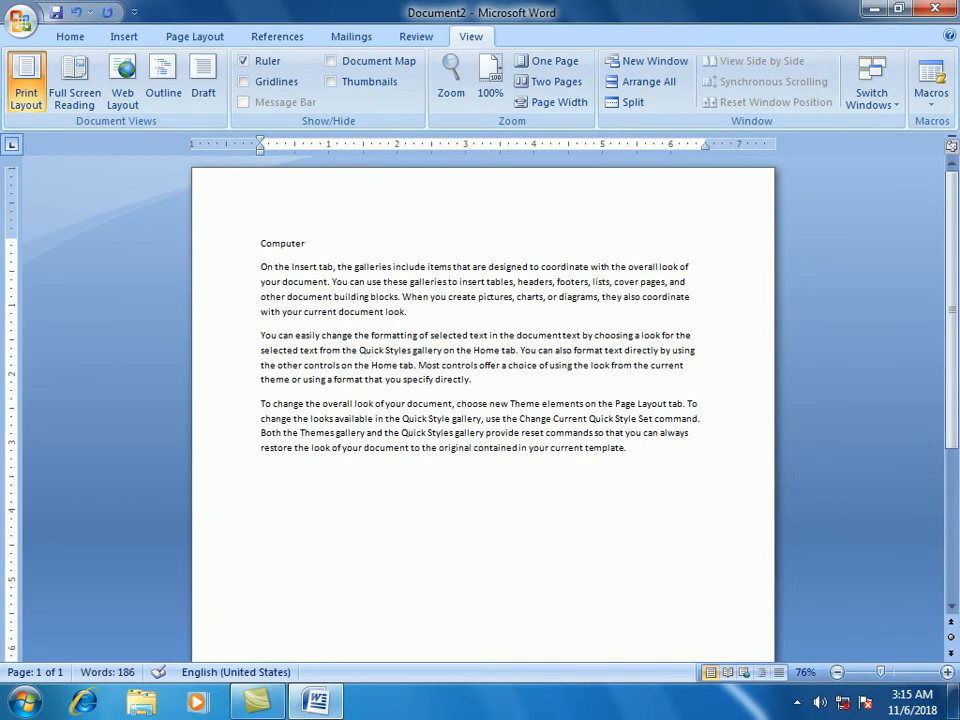
pyautogui.press('Return')
pyautogui.write('Ram')
pyautogui.press('Return')
pyautogui.write('=rand()')
pyautogui.press('Return')
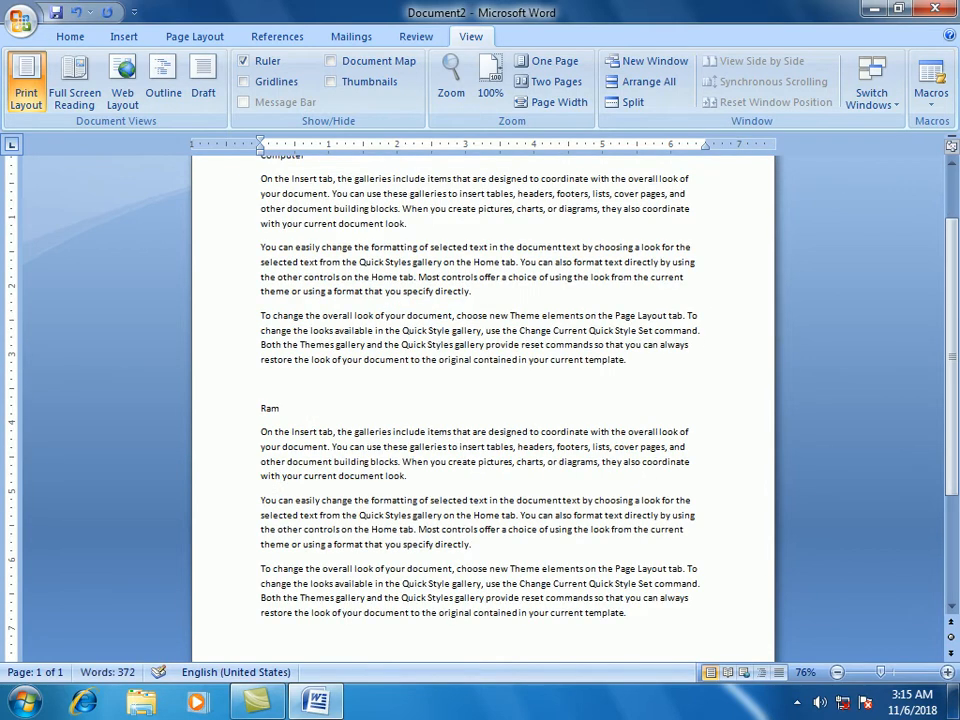
# - Show the Document Map and use it to jump back and forth between the Computer and Ram sections
pyautogui.click(332, 61)
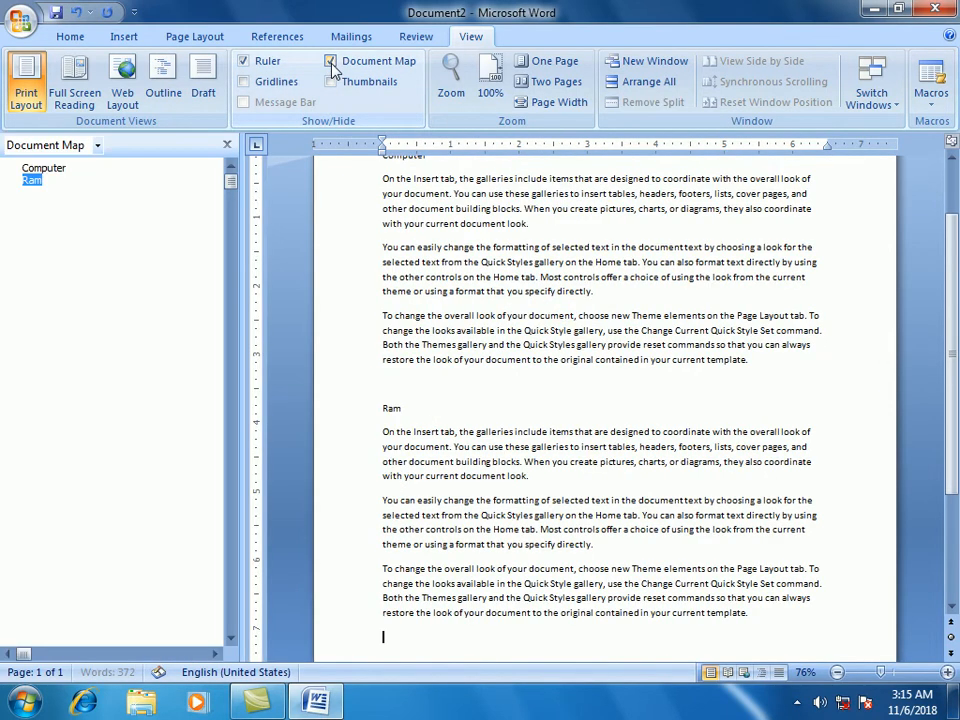
pyautogui.click(40, 168)
pyautogui.click(40, 182)
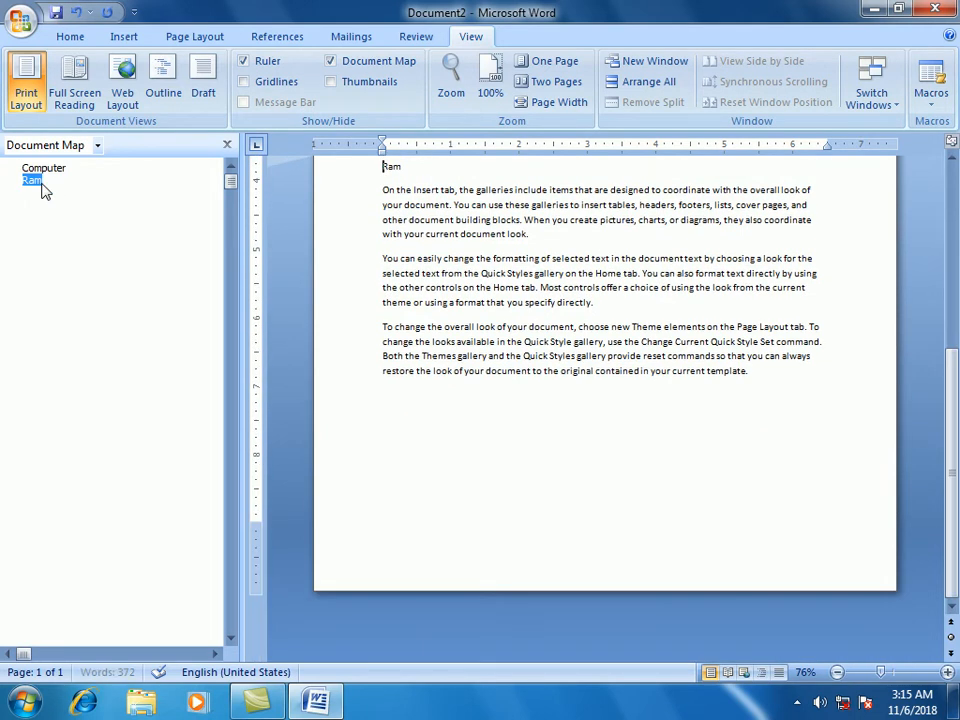
pyautogui.click(48, 172)
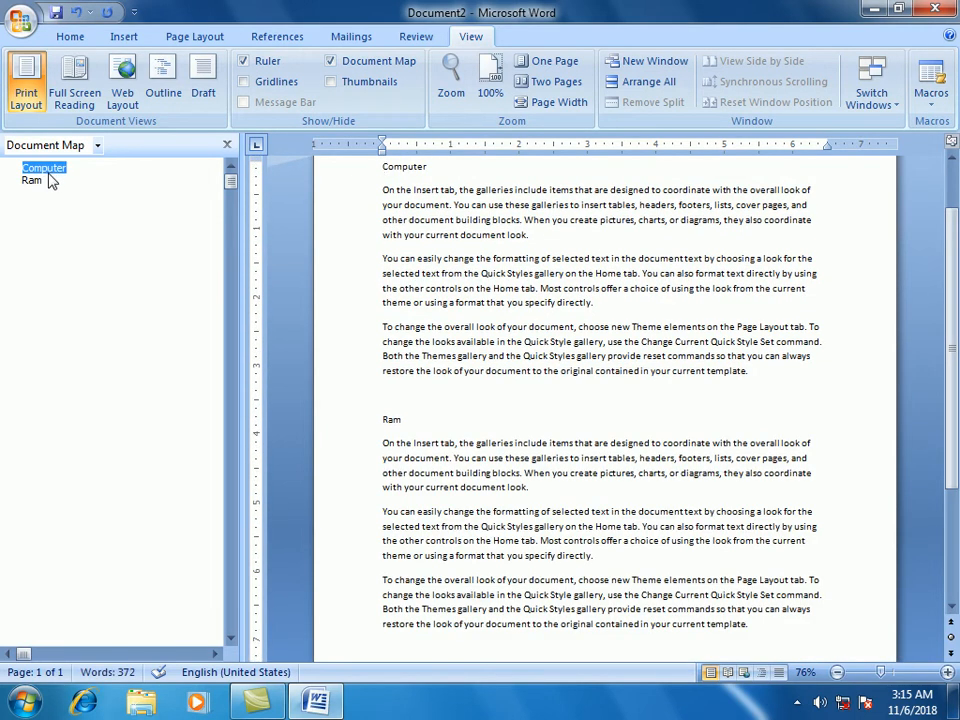
pyautogui.click(36, 181)
pyautogui.click(48, 170)
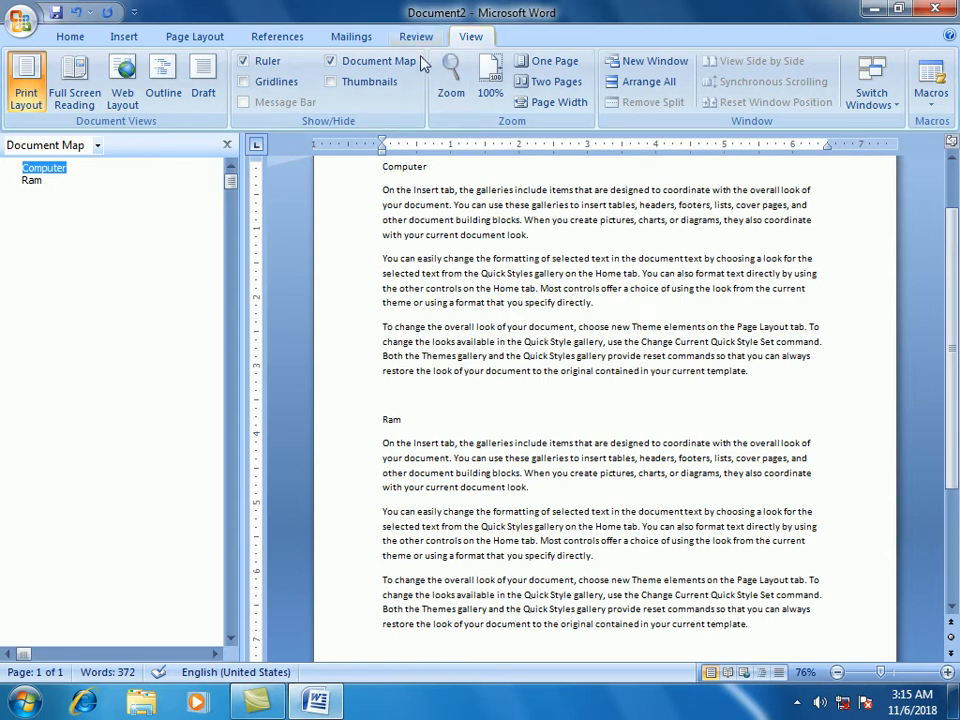
# - Switch the navigation pane to page thumbnails and insert three page breaks in the document
pyautogui.click(334, 86)
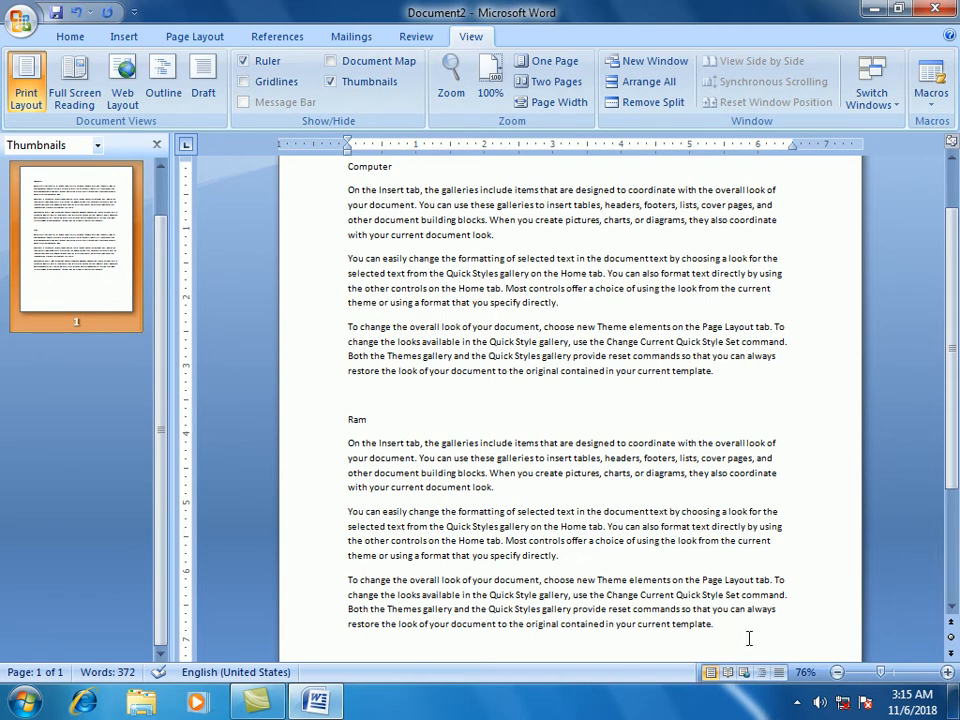
pyautogui.hotkey('ctrl', 'Return')
pyautogui.hotkey('ctrl', 'Return')
pyautogui.hotkey('ctrl', 'Return')
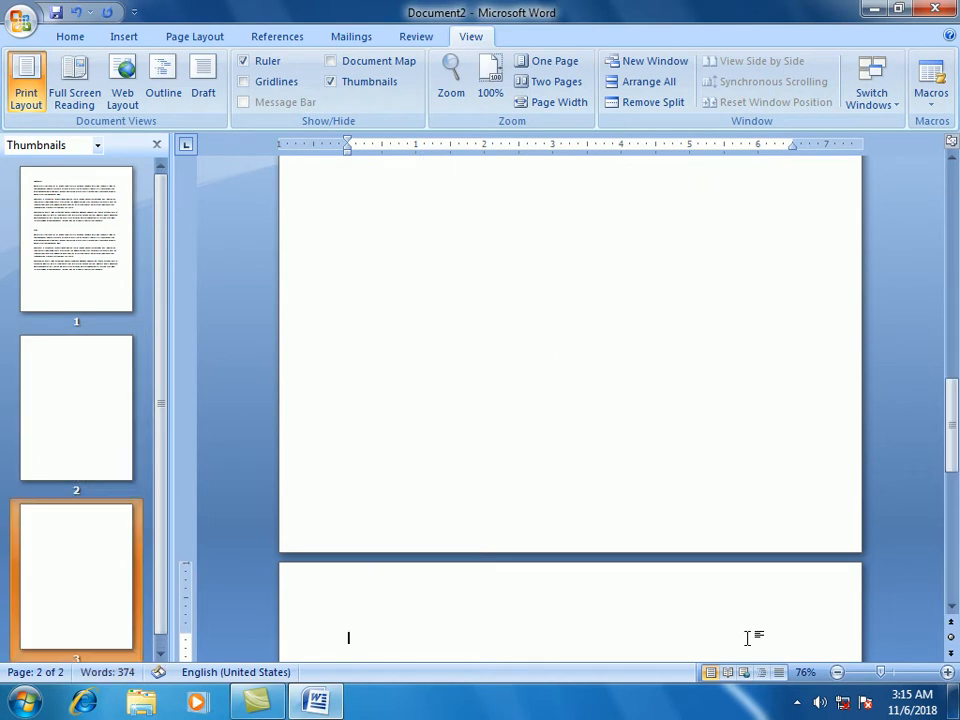
# - Use the page thumbnails to go back through the blank pages to page 1
pyautogui.click(32, 398)
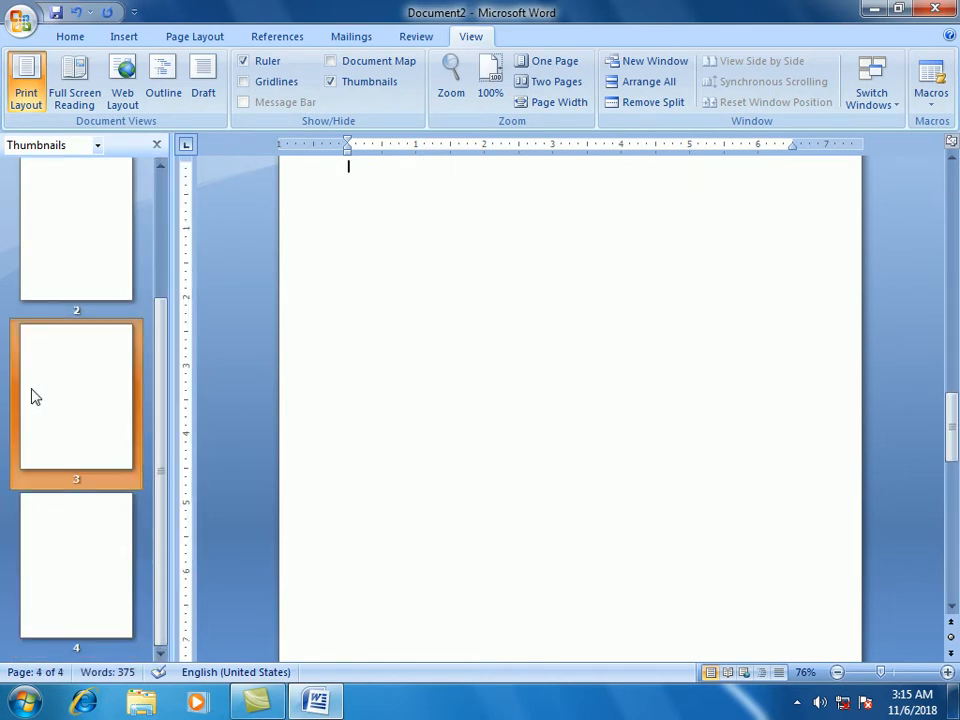
pyautogui.click(82, 228)
pyautogui.scroll(3, 82, 228)
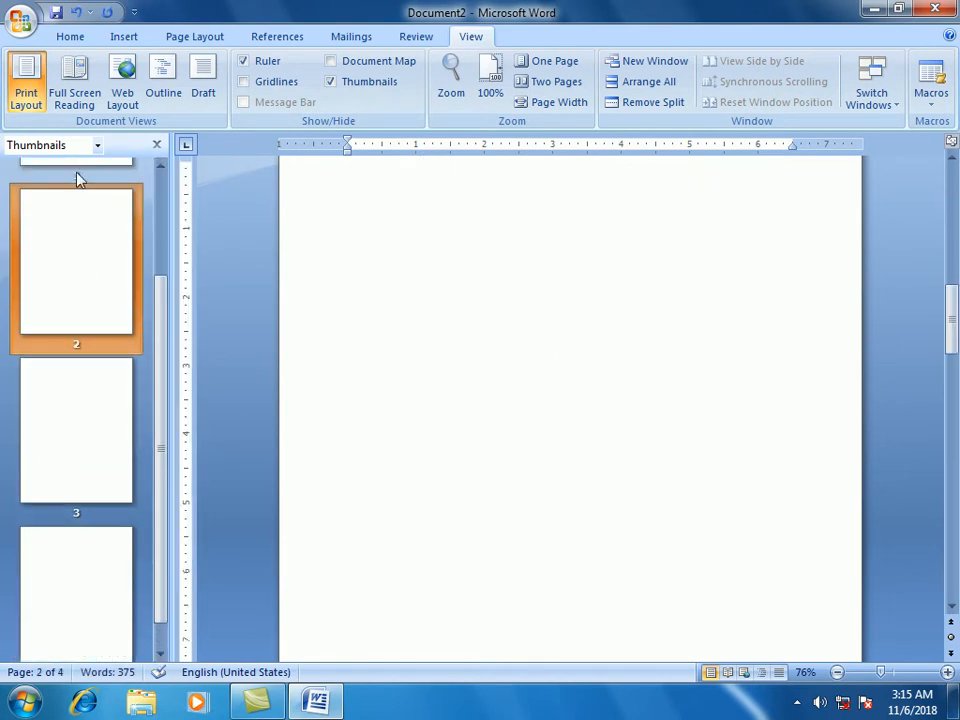
pyautogui.click(79, 178)
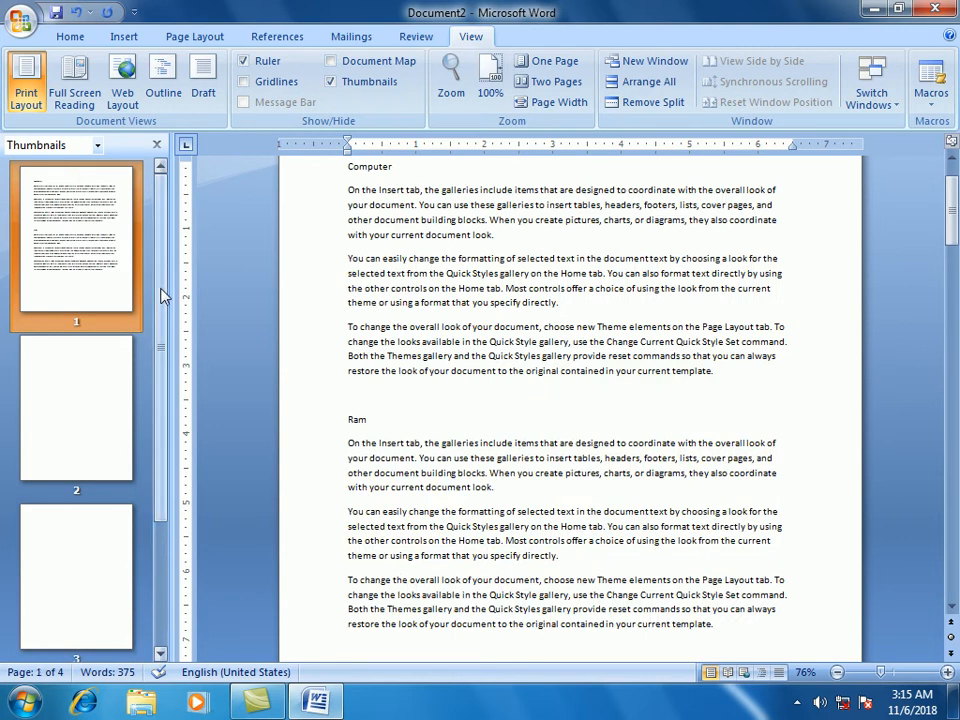
# - Show the Document Map again, jump to Ram and back to Computer, and close the map
pyautogui.click(332, 61)
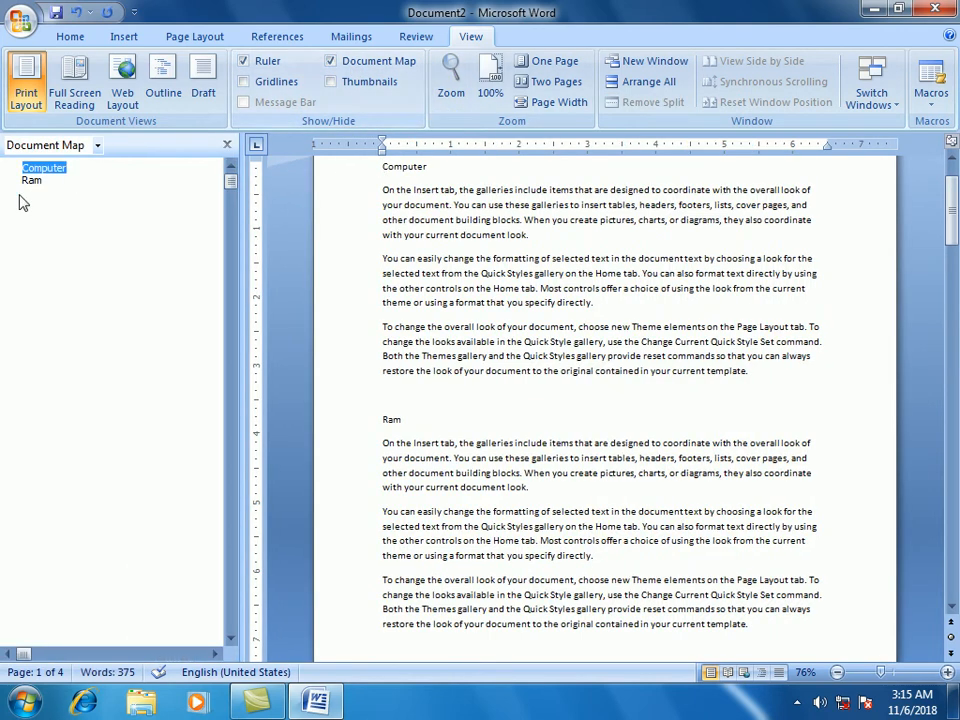
pyautogui.click(45, 179)
pyautogui.click(50, 171)
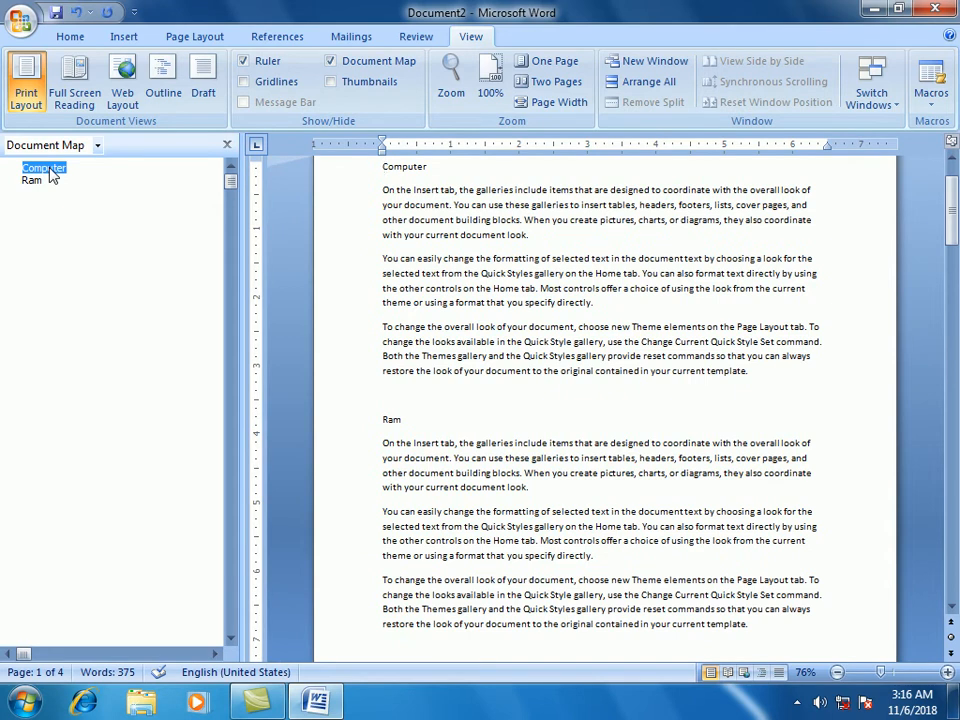
pyautogui.click(227, 145)
pyautogui.scroll(2, 356, 160)
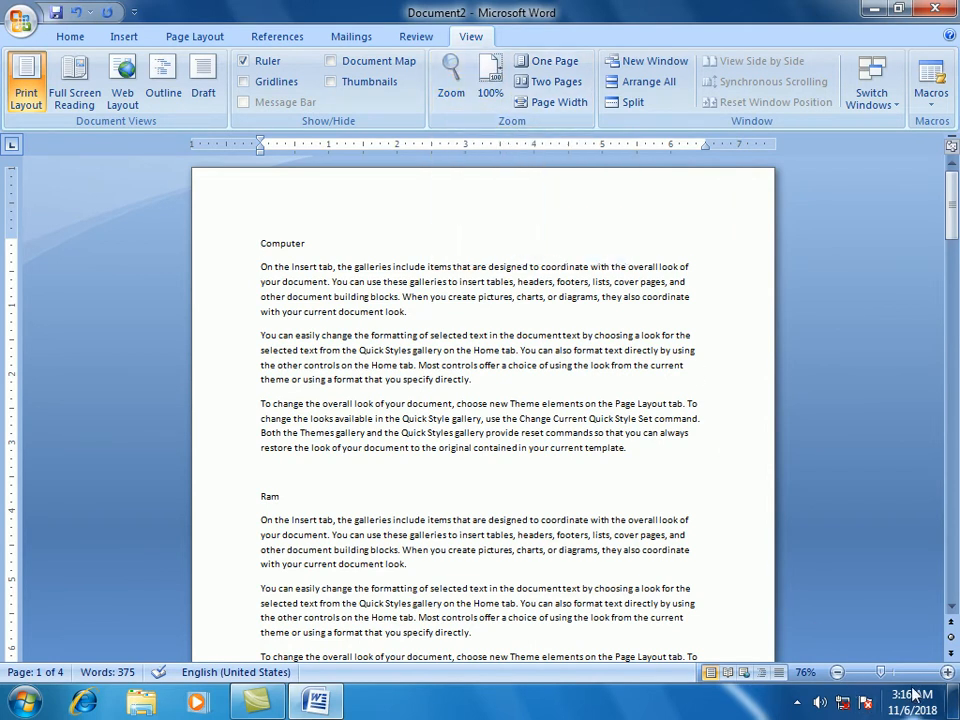
# - Zoom the document out to 10%, in to 500%, and back down to 150%
pyautogui.moveTo(879, 677); pyautogui.dragTo(846, 677)
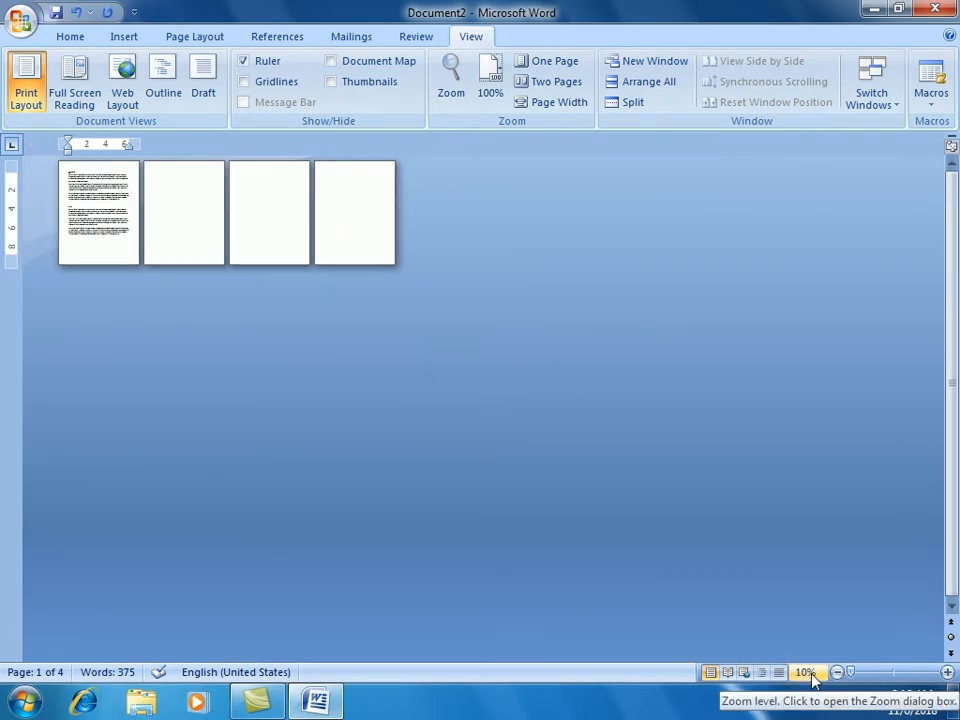
pyautogui.moveTo(849, 673); pyautogui.dragTo(936, 672)
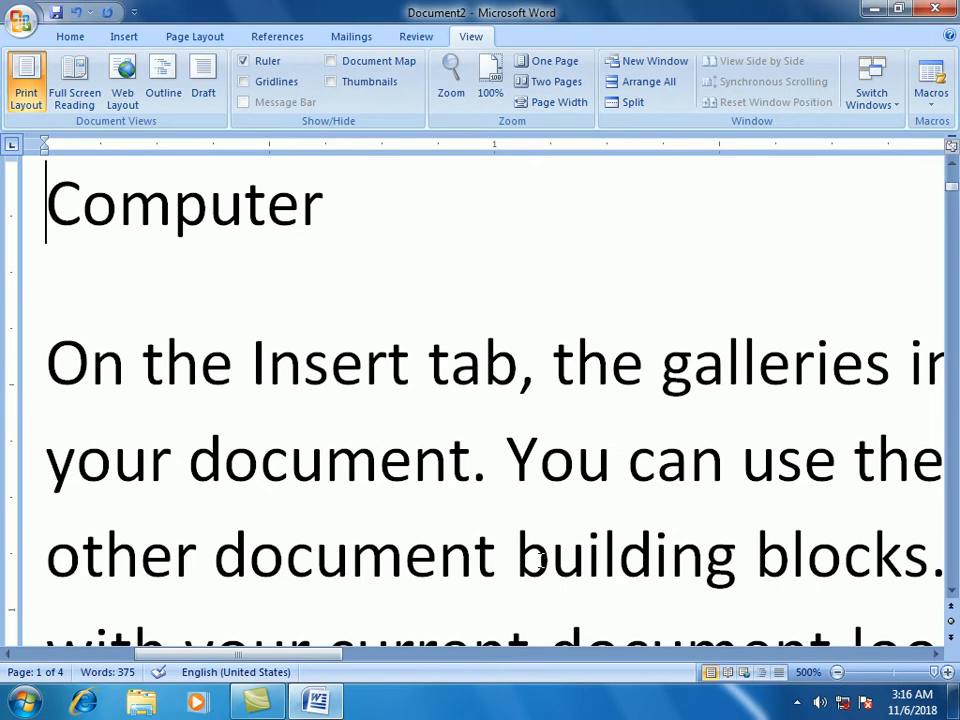
pyautogui.keyDown('ctrl'); pyautogui.scroll(-20, 447, 467); pyautogui.keyUp('ctrl')
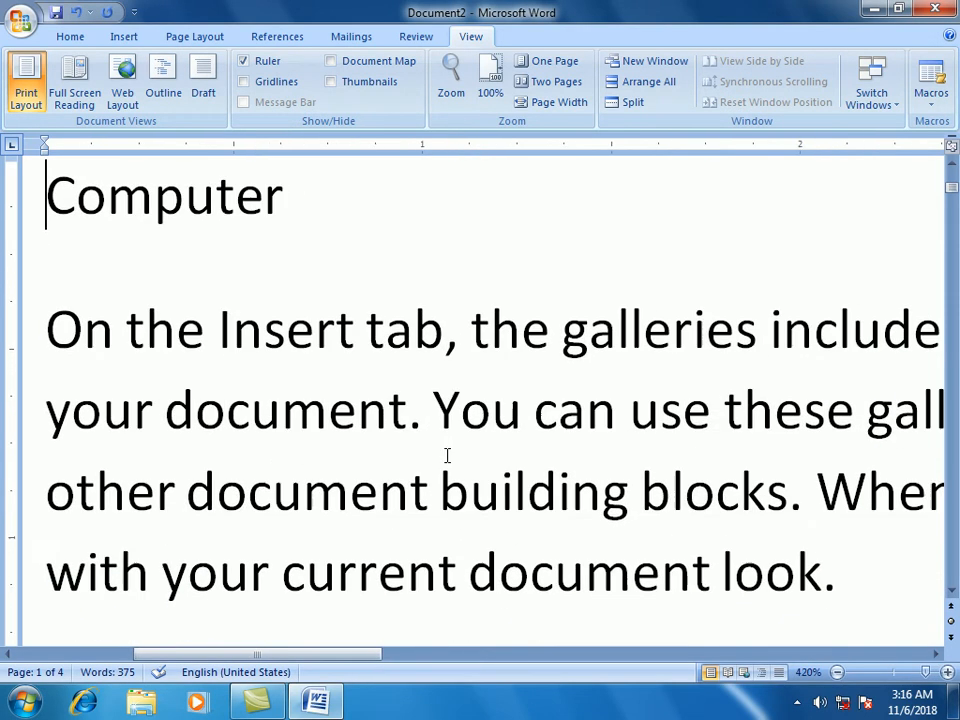
pyautogui.keyDown('ctrl'); pyautogui.scroll(-15, 447, 456); pyautogui.keyUp('ctrl')
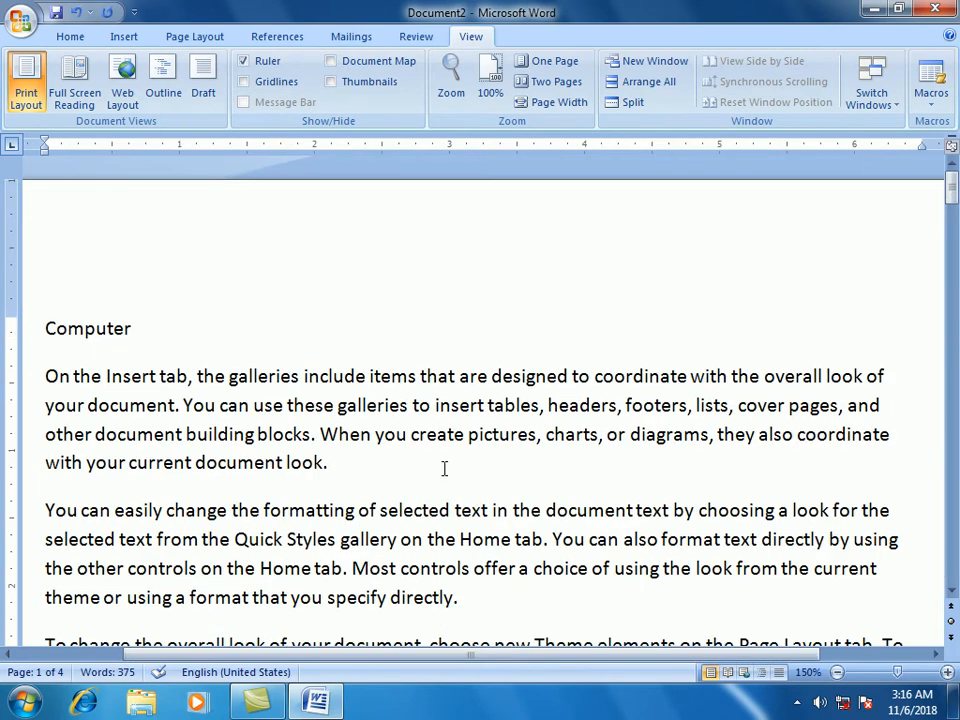
# - Zoom the page in and out repeatedly in small increments, finishing at 140%
pyautogui.keyDown('ctrl'); pyautogui.scroll(-4, 414, 377); pyautogui.keyUp('ctrl')
pyautogui.keyDown('ctrl'); pyautogui.scroll(8, 415, 378); pyautogui.keyUp('ctrl')
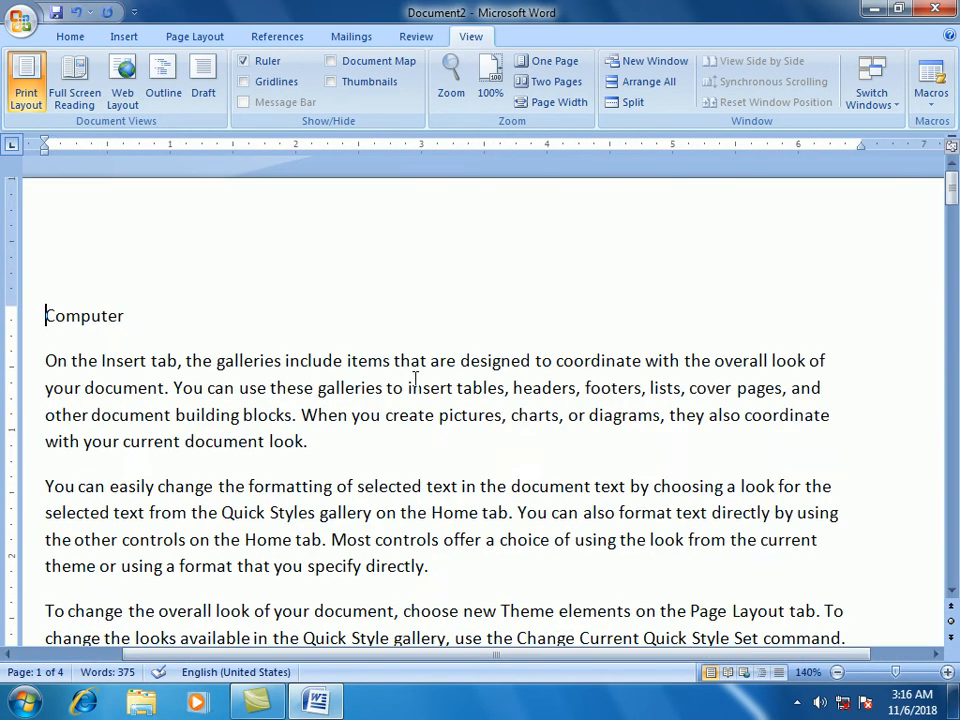
pyautogui.keyDown('ctrl'); pyautogui.scroll(4, 415, 378); pyautogui.keyUp('ctrl')
pyautogui.keyDown('ctrl'); pyautogui.scroll(-14, 415, 378); pyautogui.keyUp('ctrl')
pyautogui.keyDown('ctrl'); pyautogui.scroll(3, 415, 378); pyautogui.keyUp('ctrl')
pyautogui.keyDown('ctrl'); pyautogui.scroll(-1, 415, 378); pyautogui.keyUp('ctrl')
pyautogui.keyDown('ctrl'); pyautogui.scroll(7, 415, 378); pyautogui.keyUp('ctrl')
pyautogui.keyDown('ctrl'); pyautogui.scroll(-8, 415, 378); pyautogui.keyUp('ctrl')
pyautogui.keyDown('ctrl'); pyautogui.scroll(10, 415, 378); pyautogui.keyUp('ctrl')
pyautogui.keyDown('ctrl'); pyautogui.scroll(-14, 415, 378); pyautogui.keyUp('ctrl')
pyautogui.keyDown('ctrl'); pyautogui.scroll(10, 415, 378); pyautogui.keyUp('ctrl')
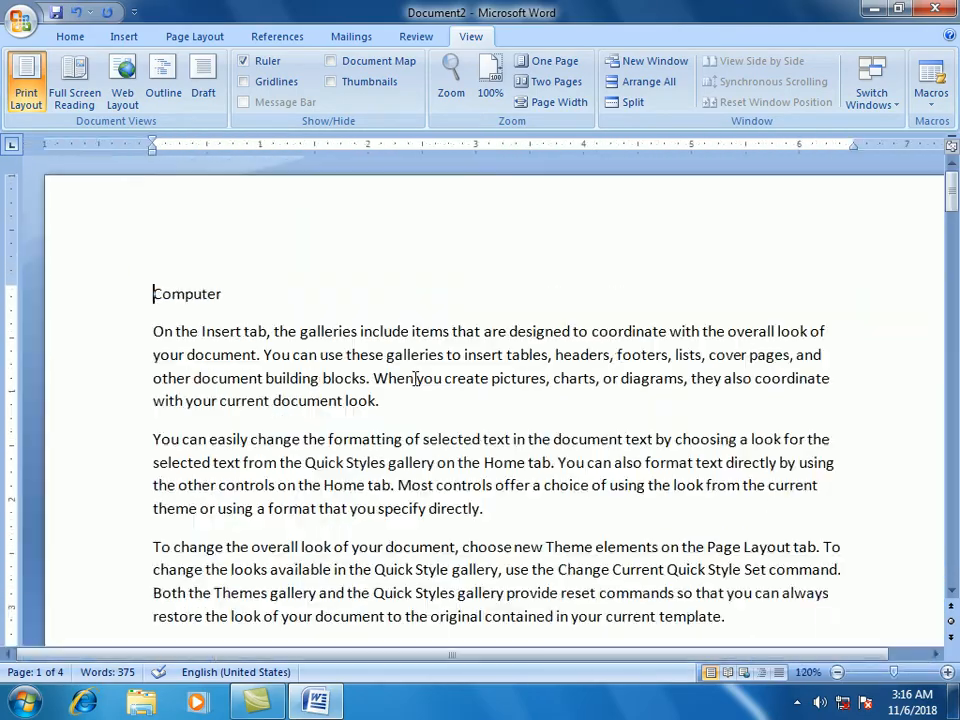
pyautogui.keyDown('ctrl'); pyautogui.scroll(-1, 415, 378); pyautogui.keyUp('ctrl')
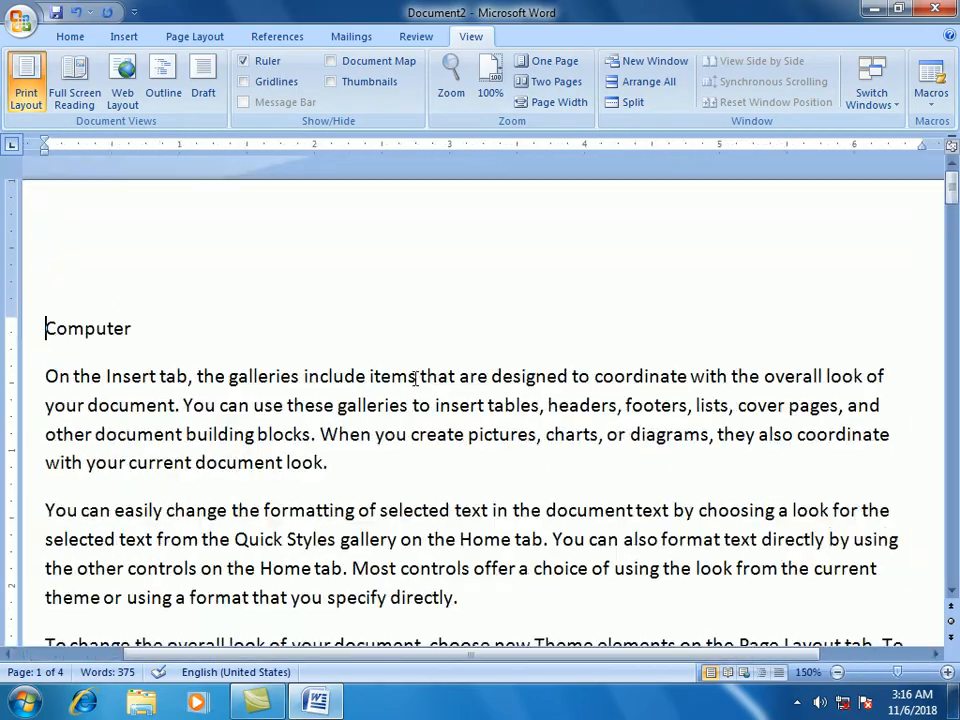
pyautogui.keyDown('ctrl'); pyautogui.scroll(1, 415, 378); pyautogui.keyUp('ctrl')
pyautogui.keyDown('ctrl'); pyautogui.scroll(-5, 415, 378); pyautogui.keyUp('ctrl')
pyautogui.scroll(3, 415, 380)
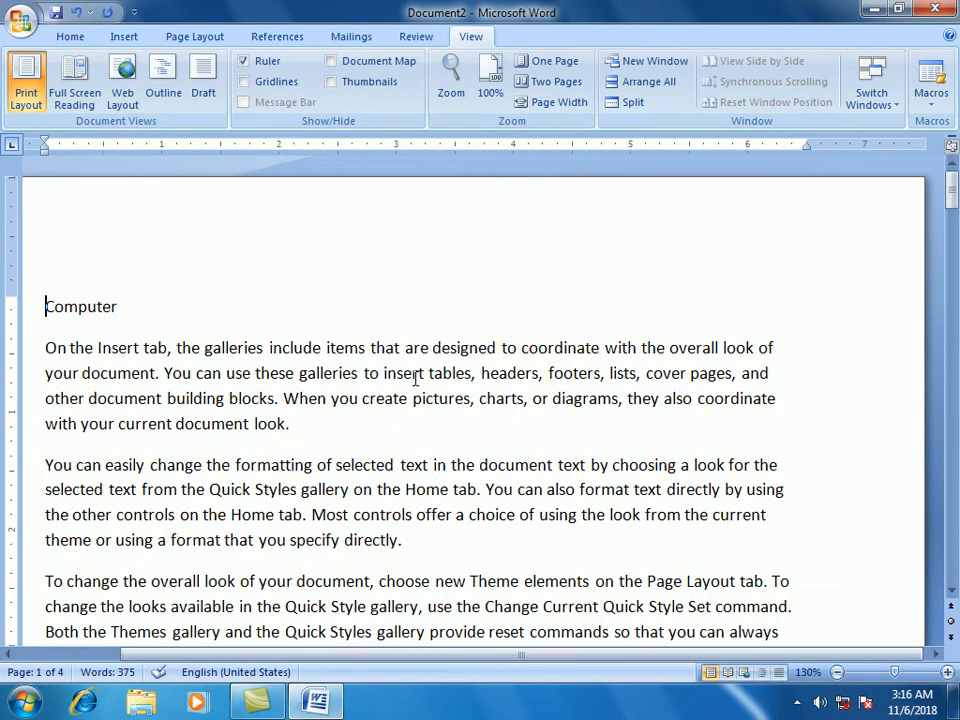
# - Set the document zoom to the 200% preset in the Zoom dialog
pyautogui.click(458, 82)
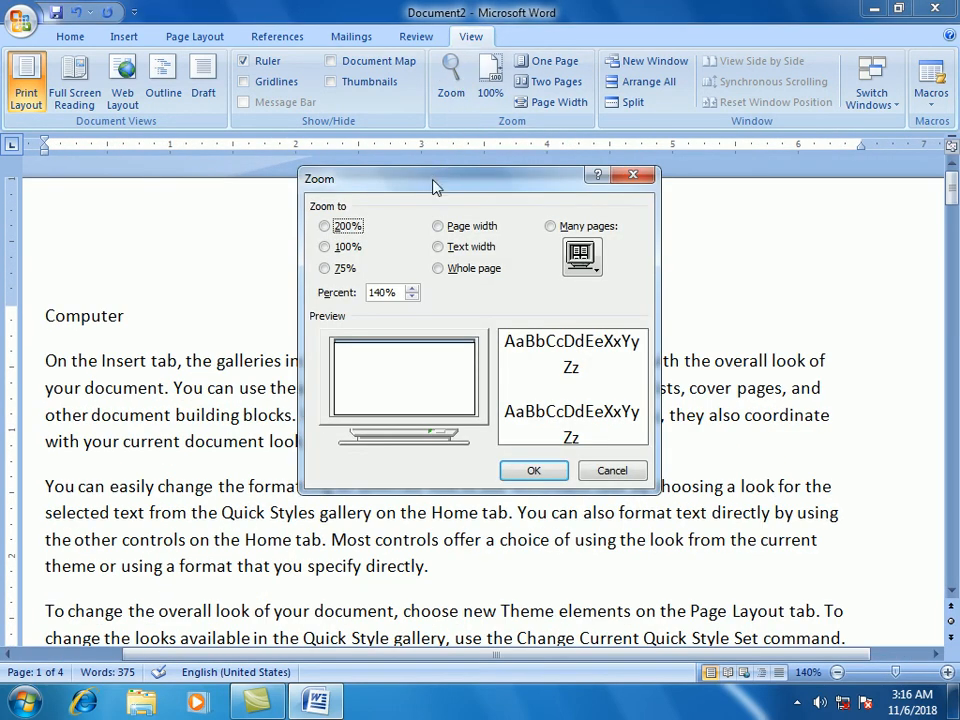
pyautogui.moveTo(437, 180); pyautogui.dragTo(414, 75)
pyautogui.click(324, 122)
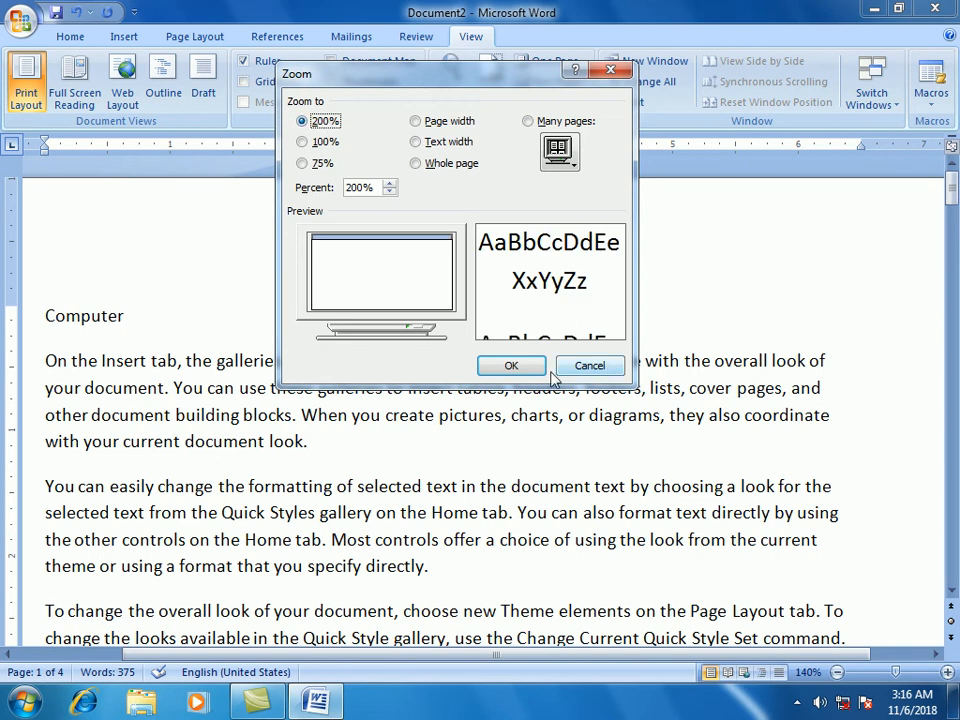
pyautogui.click(507, 365)
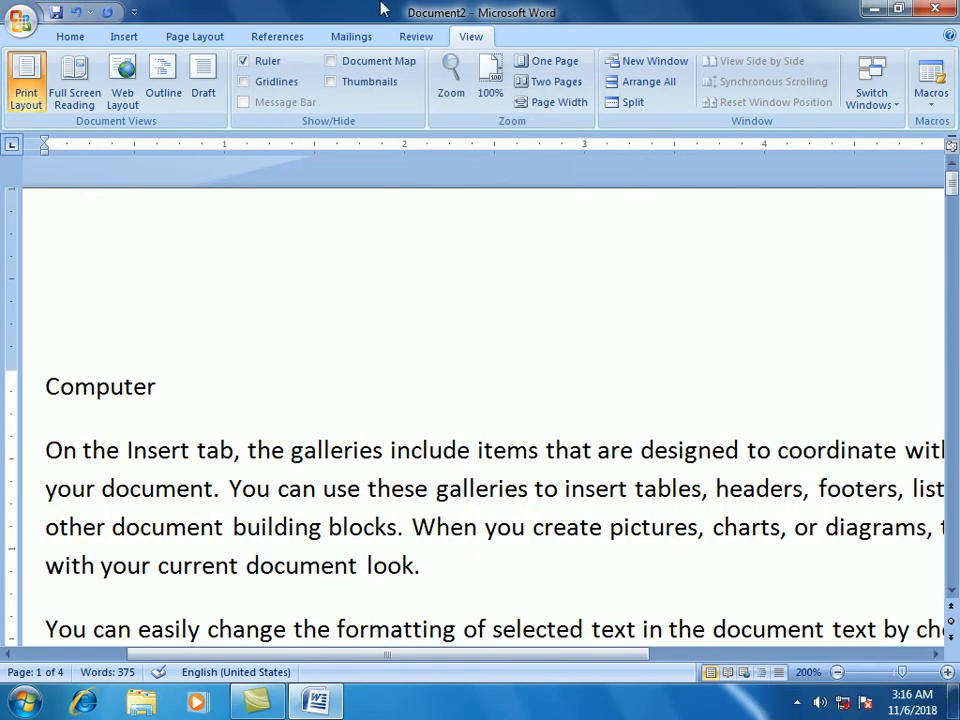
# - Set the document zoom to the 75% preset
pyautogui.click(451, 97)
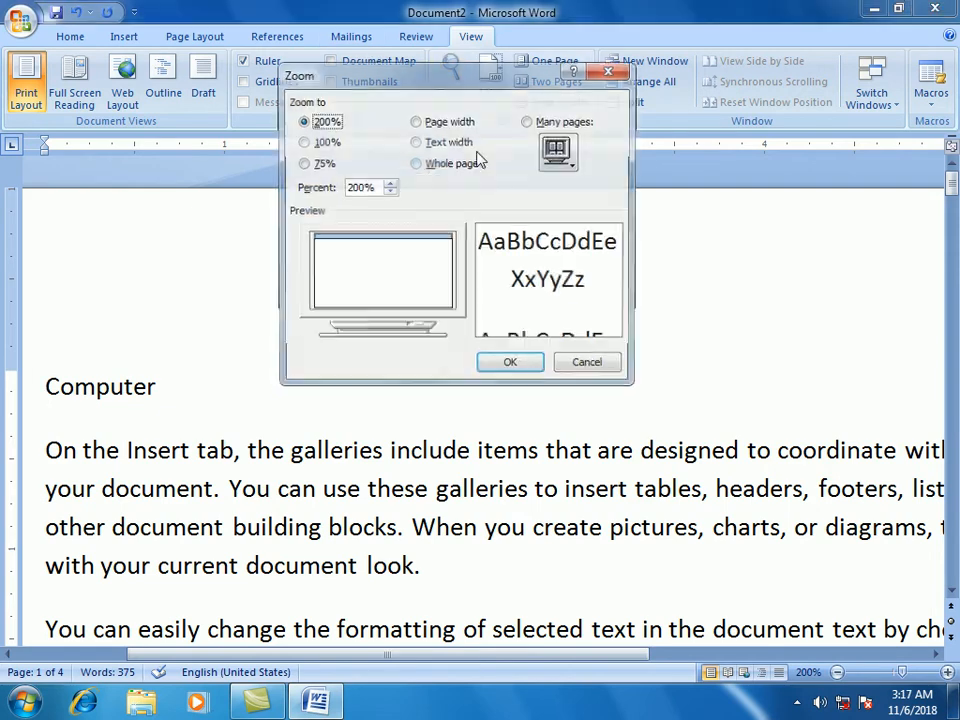
pyautogui.click(320, 162)
pyautogui.click(511, 362)
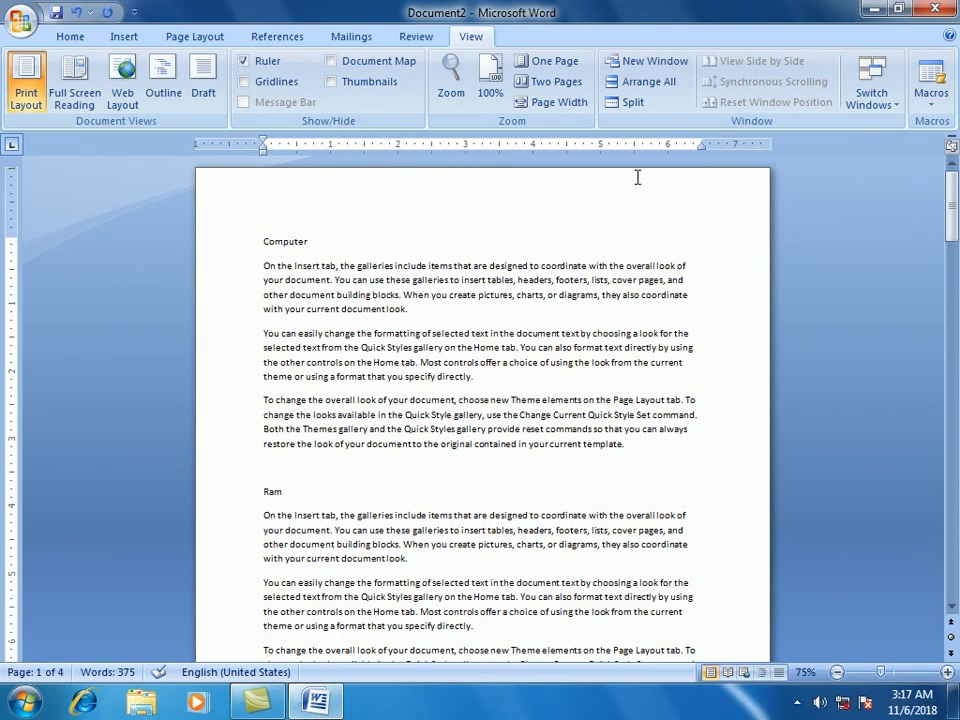
# - Preview the Text width, Whole page, 100% and 75% zoom options, and apply Page width to the document
pyautogui.click(450, 85)
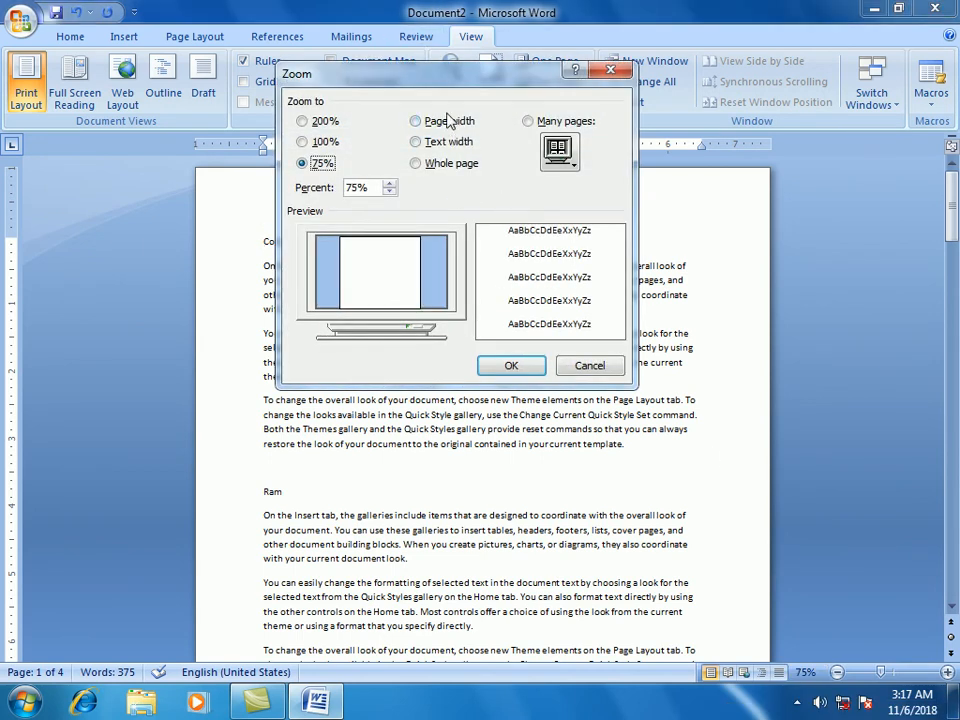
pyautogui.click(418, 121)
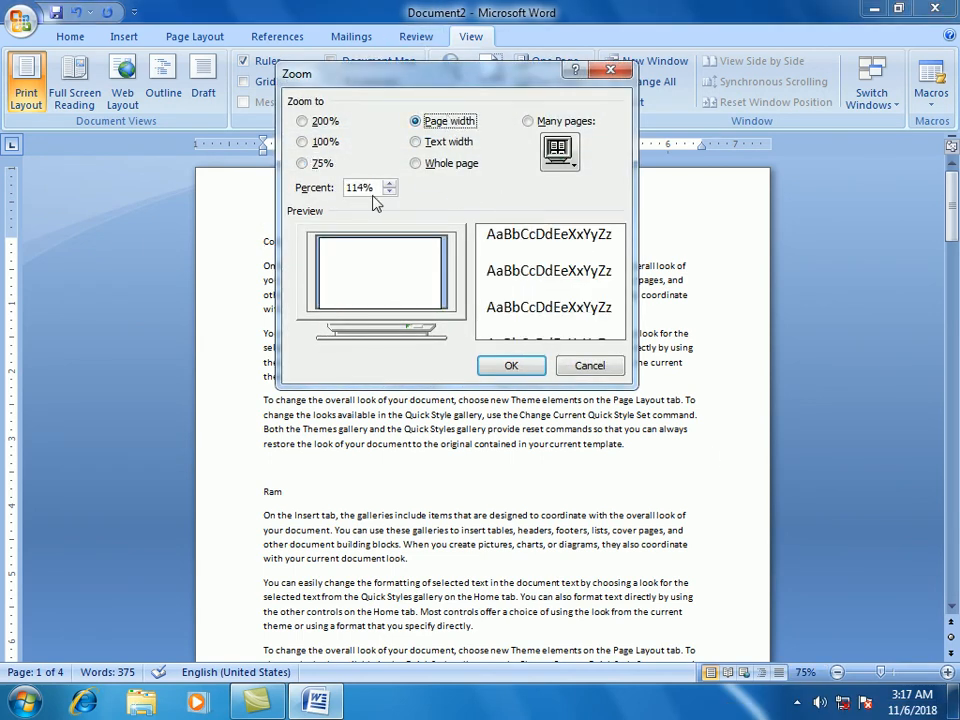
pyautogui.click(416, 142)
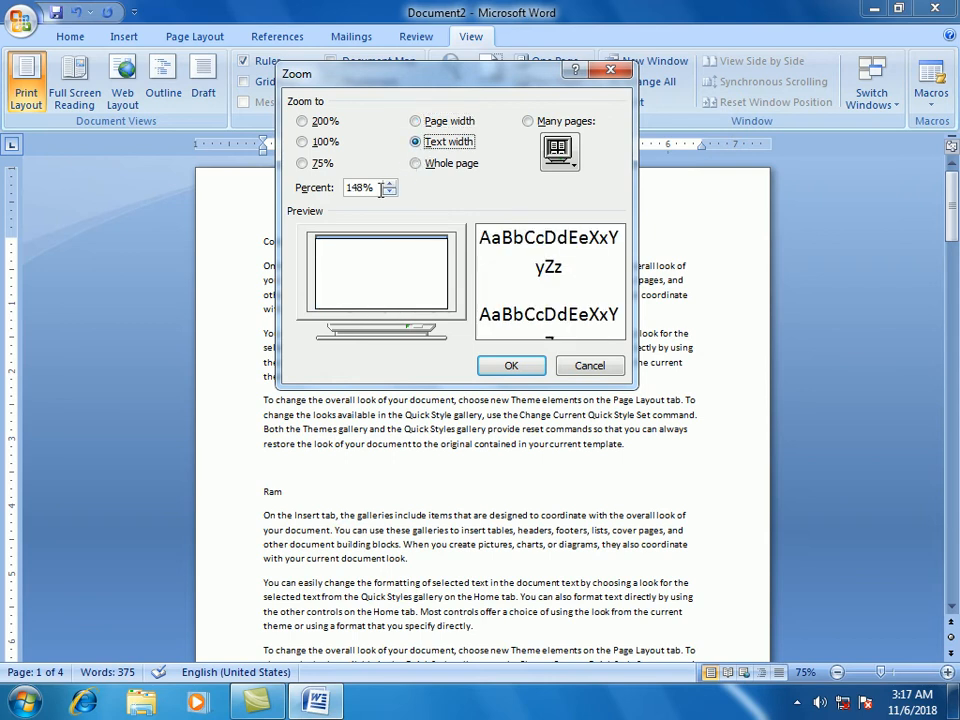
pyautogui.click(447, 165)
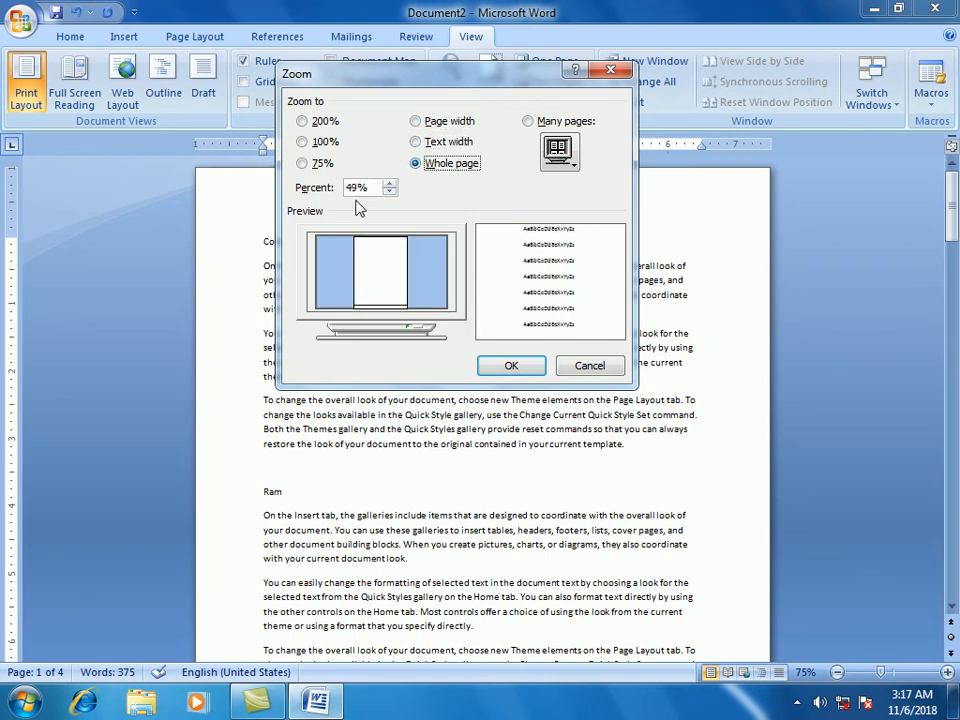
pyautogui.click(446, 141)
pyautogui.click(428, 121)
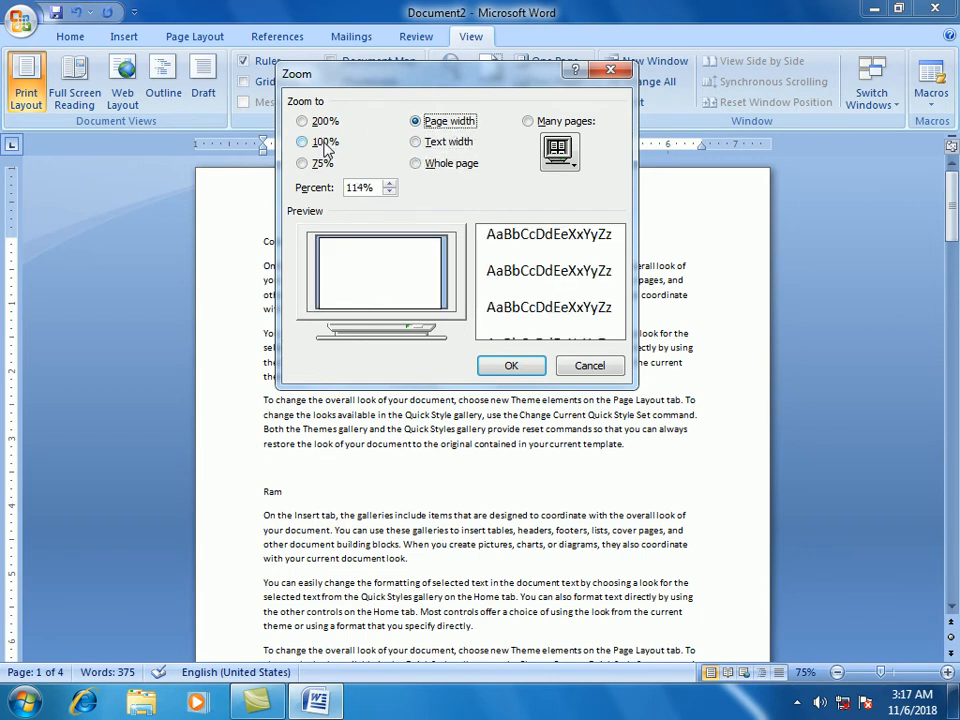
pyautogui.click(325, 143)
pyautogui.click(320, 165)
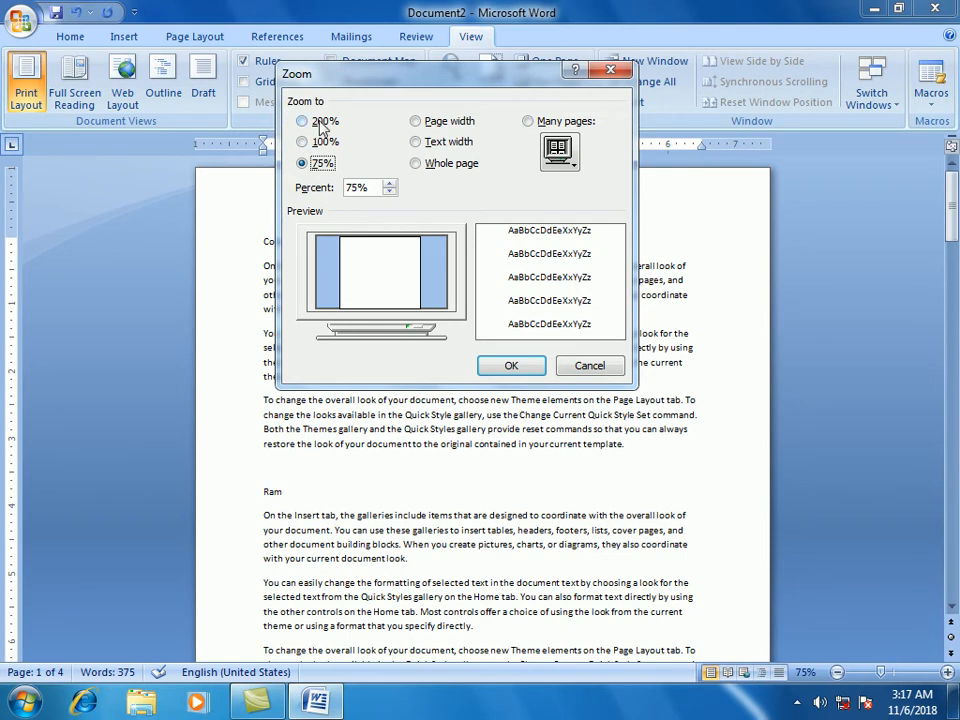
pyautogui.click(447, 124)
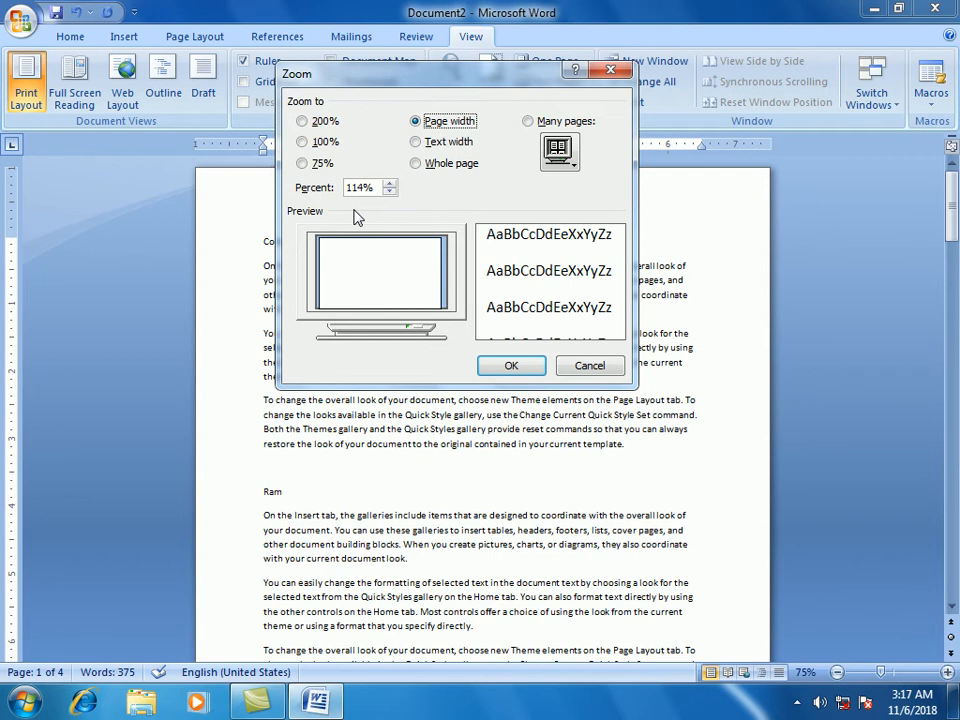
pyautogui.click(510, 365)
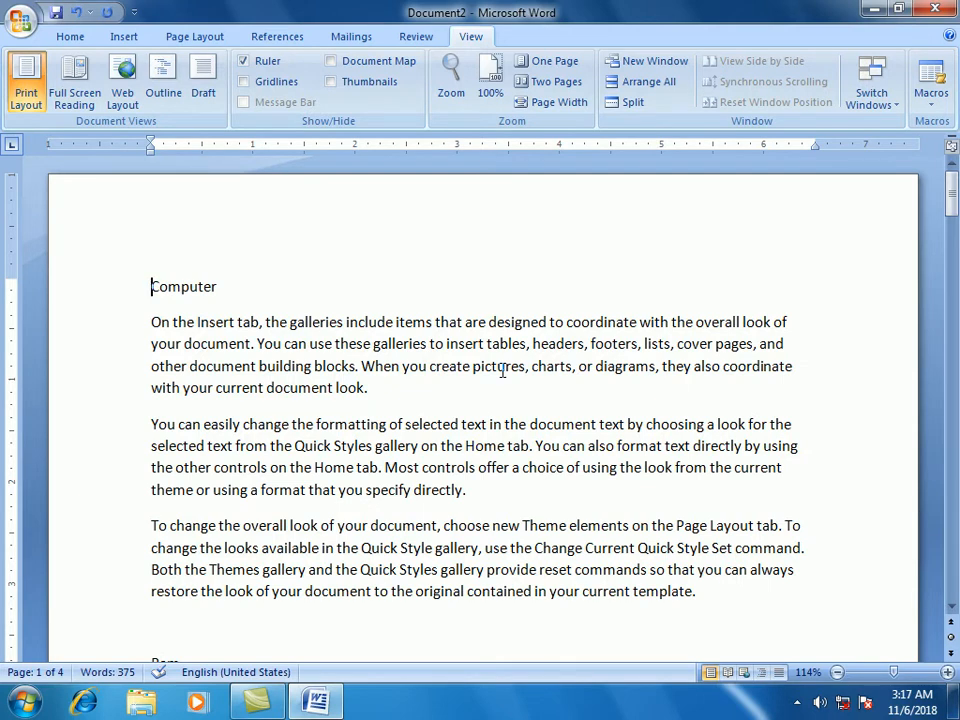
# - Change the document zoom to Text width
pyautogui.click(451, 80)
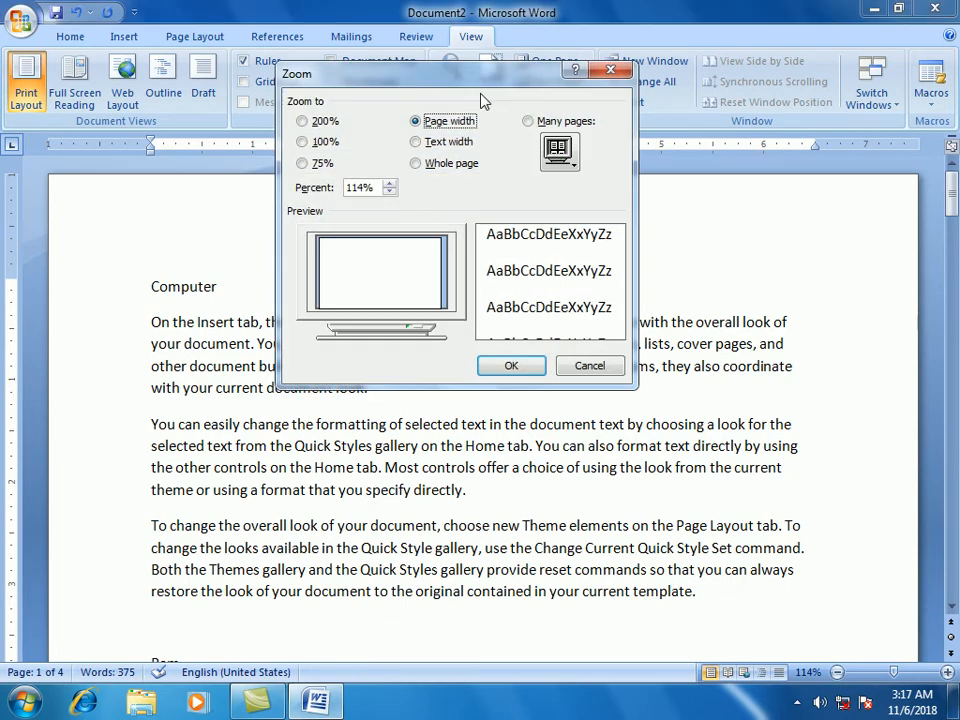
pyautogui.click(436, 143)
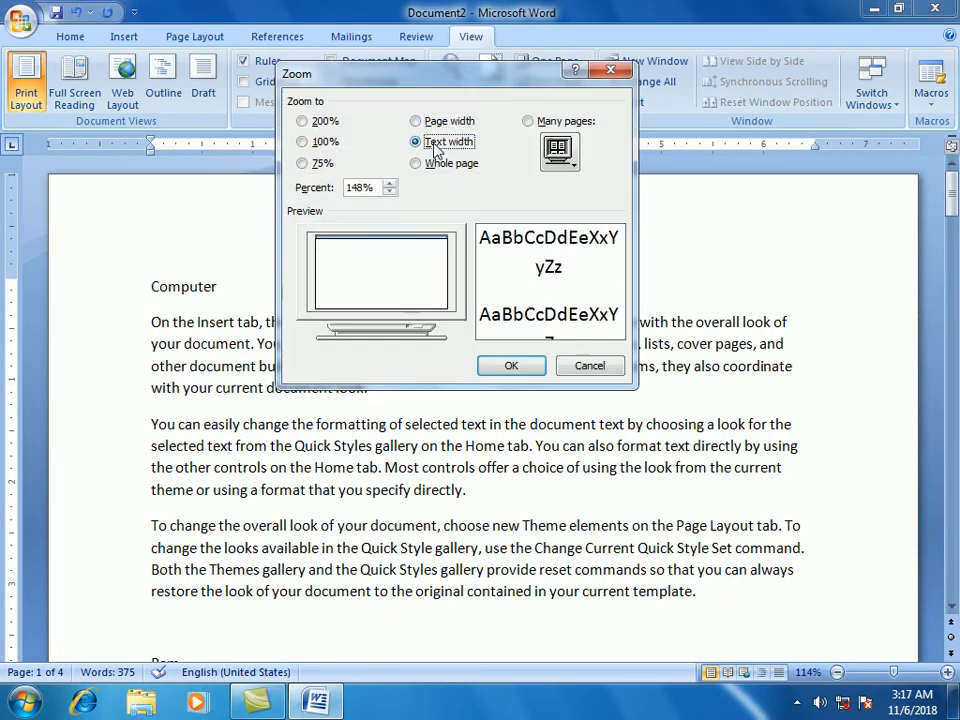
pyautogui.click(505, 366)
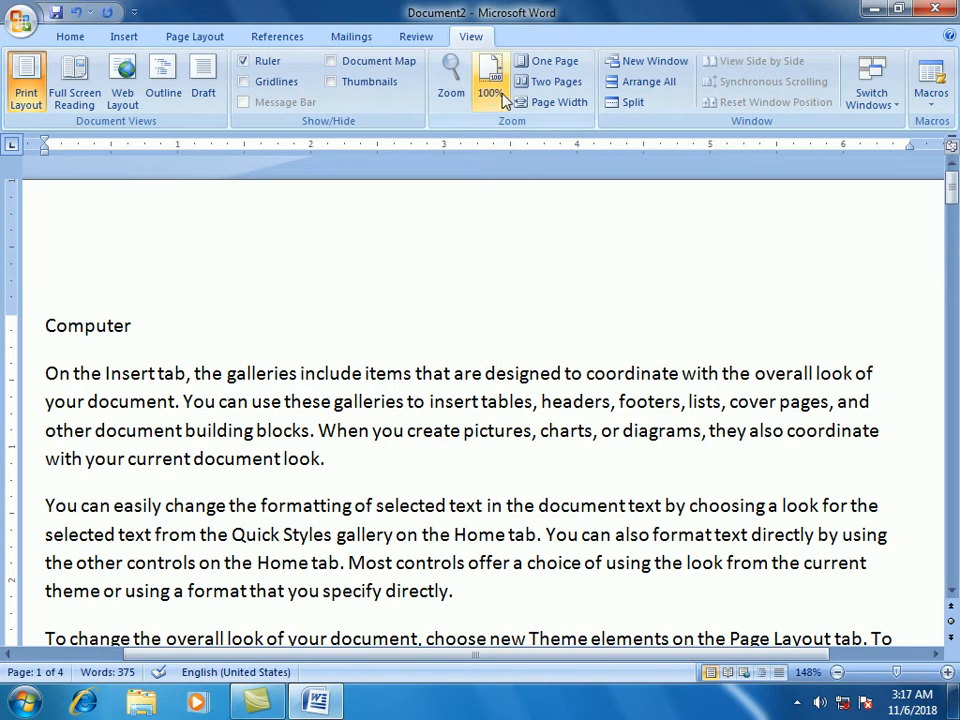
# - Change the document zoom to Whole page
pyautogui.click(451, 78)
pyautogui.click(452, 164)
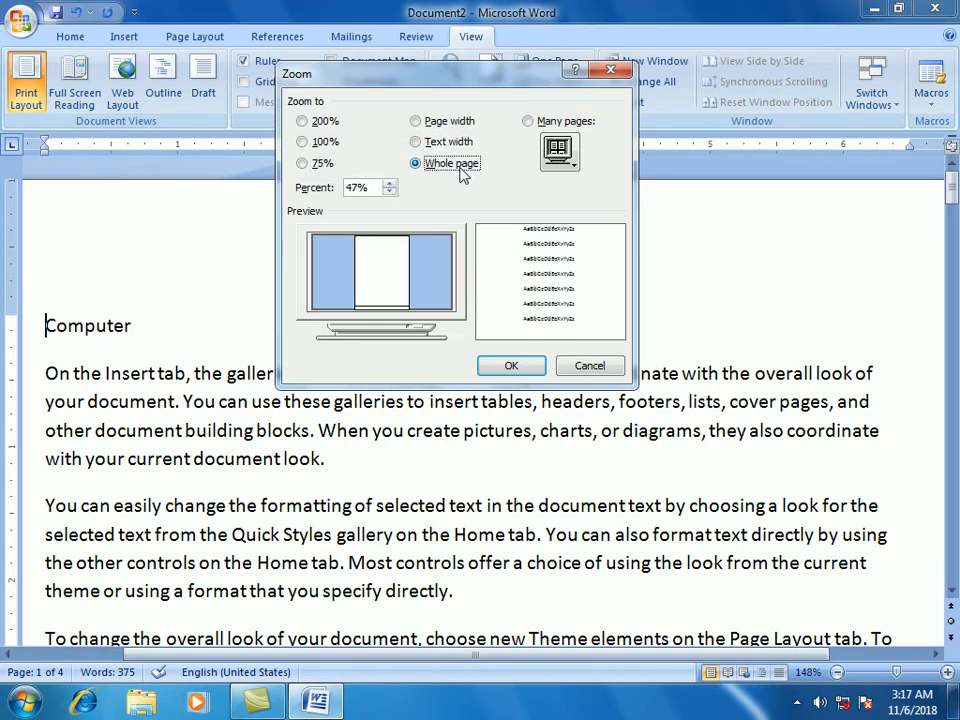
pyautogui.click(511, 365)
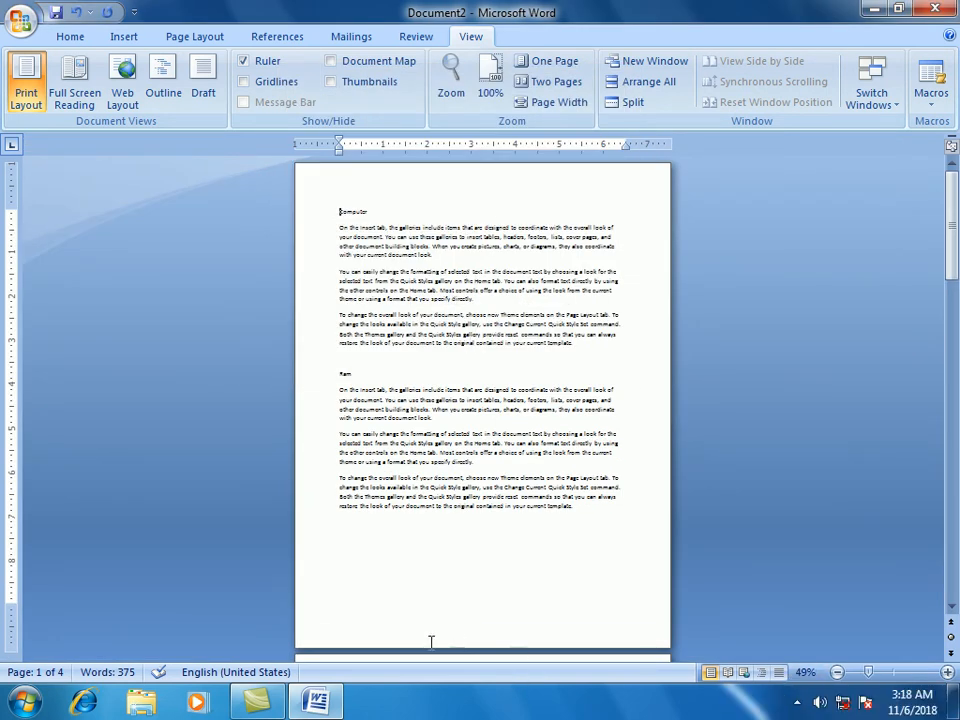
# - Set the zoom to Many pages to display all document pages side by side
pyautogui.click(451, 95)
pyautogui.press('Tab')
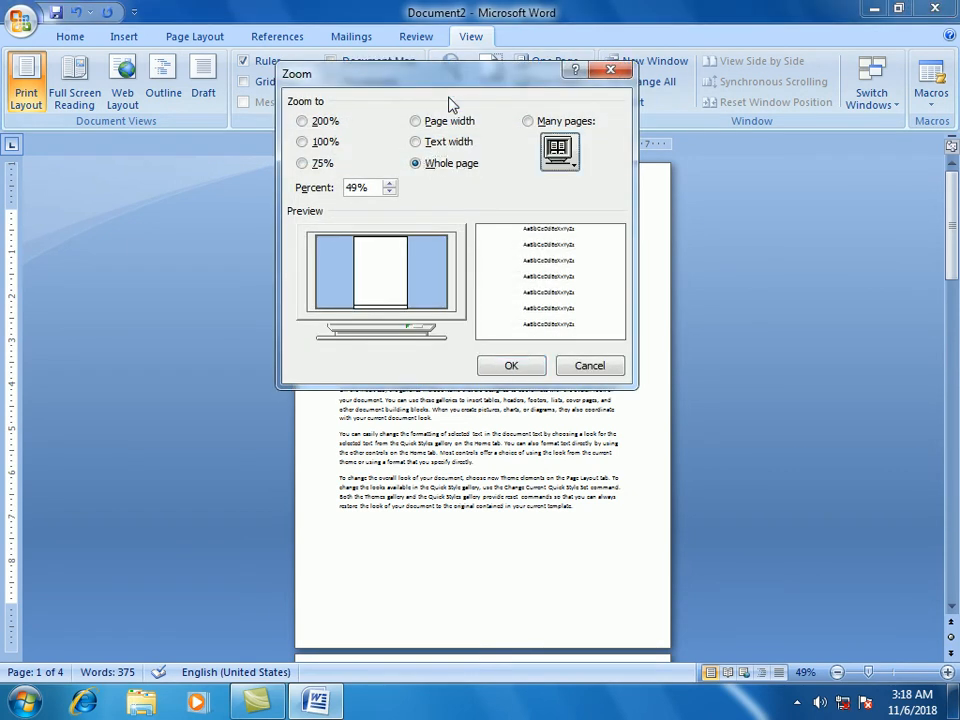
pyautogui.click(528, 121)
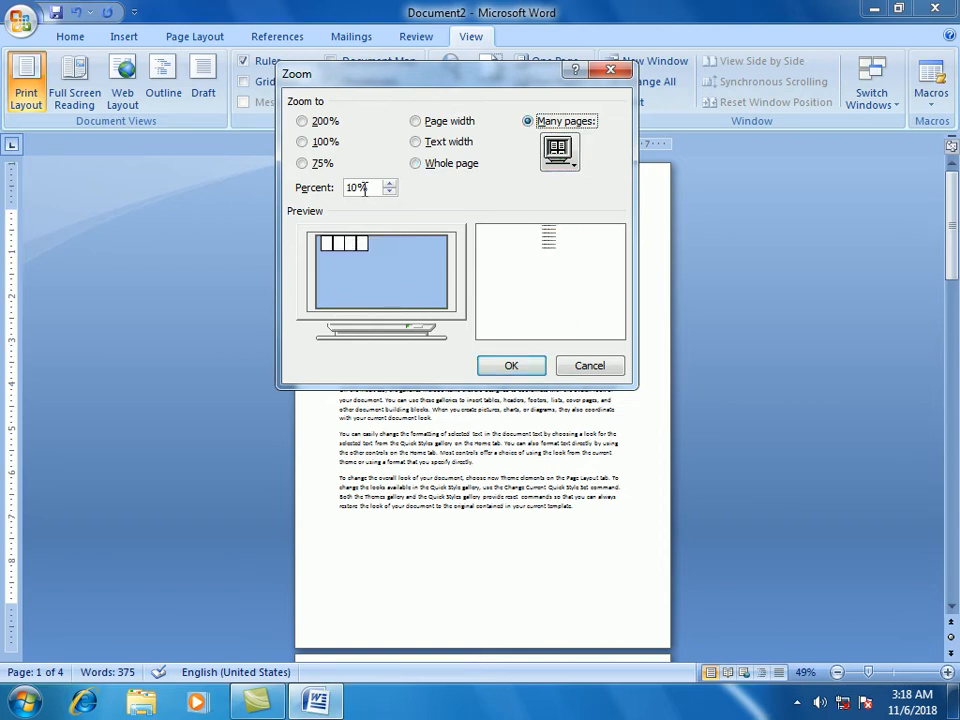
pyautogui.click(503, 369)
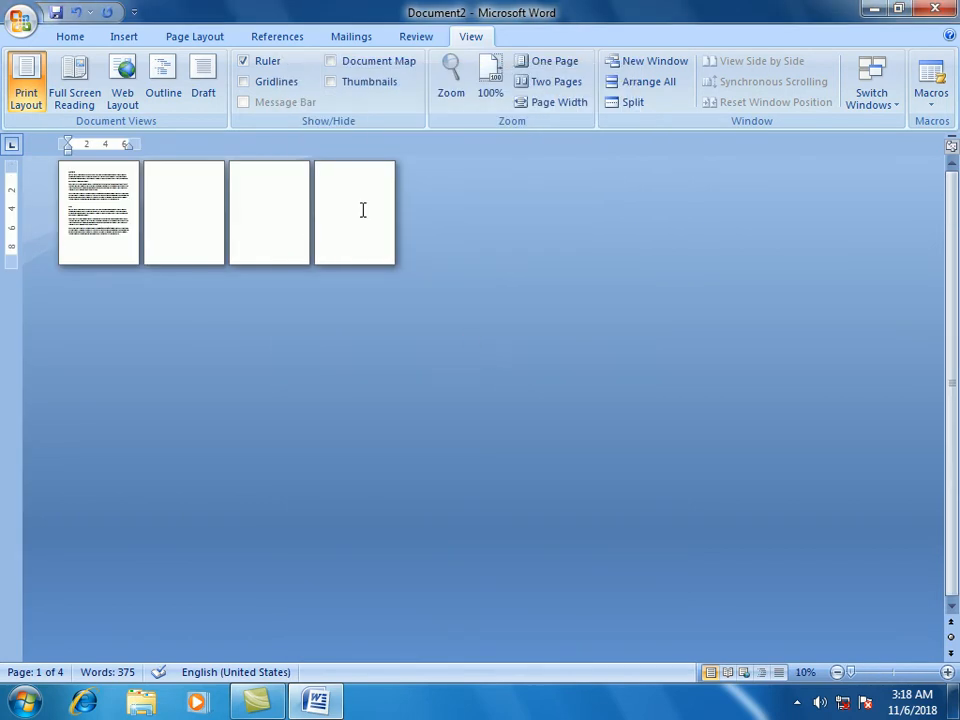
# - Insert 31 page breaks at the end of the document to fill the multi-page view
pyautogui.hotkey('ctrl', 'End')
pyautogui.hotkey('ctrl', 'Return')
pyautogui.hotkey('ctrl', 'Return')
pyautogui.hotkey('ctrl', 'Return')
pyautogui.hotkey('ctrl', 'Return')
pyautogui.hotkey('ctrl', 'Return')
pyautogui.hotkey('ctrl', 'Return')
pyautogui.hotkey('ctrl', 'Return')
pyautogui.hotkey('ctrl', 'Return')
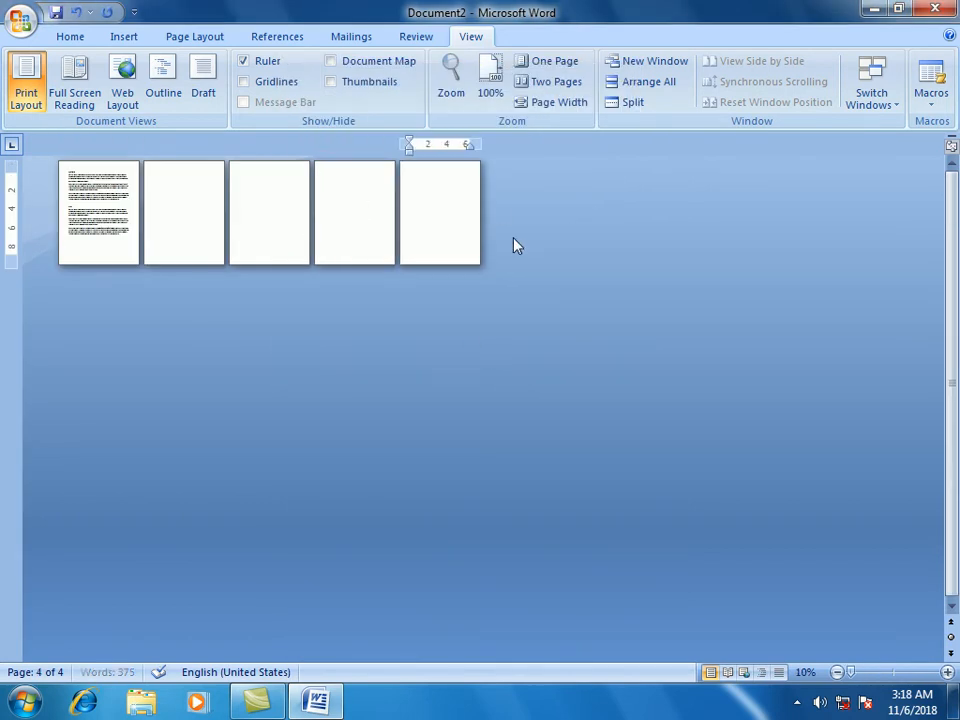
pyautogui.hotkey('ctrl', 'Return')
pyautogui.hotkey('ctrl', 'Return')
pyautogui.hotkey('ctrl', 'Return')
pyautogui.hotkey('ctrl', 'Return')
pyautogui.hotkey('ctrl', 'Return')
pyautogui.hotkey('ctrl', 'Return')
pyautogui.hotkey('ctrl', 'Return')
pyautogui.hotkey('ctrl', 'Return')
pyautogui.hotkey('ctrl', 'Return')
pyautogui.hotkey('ctrl', 'Return')
pyautogui.hotkey('ctrl', 'Return')
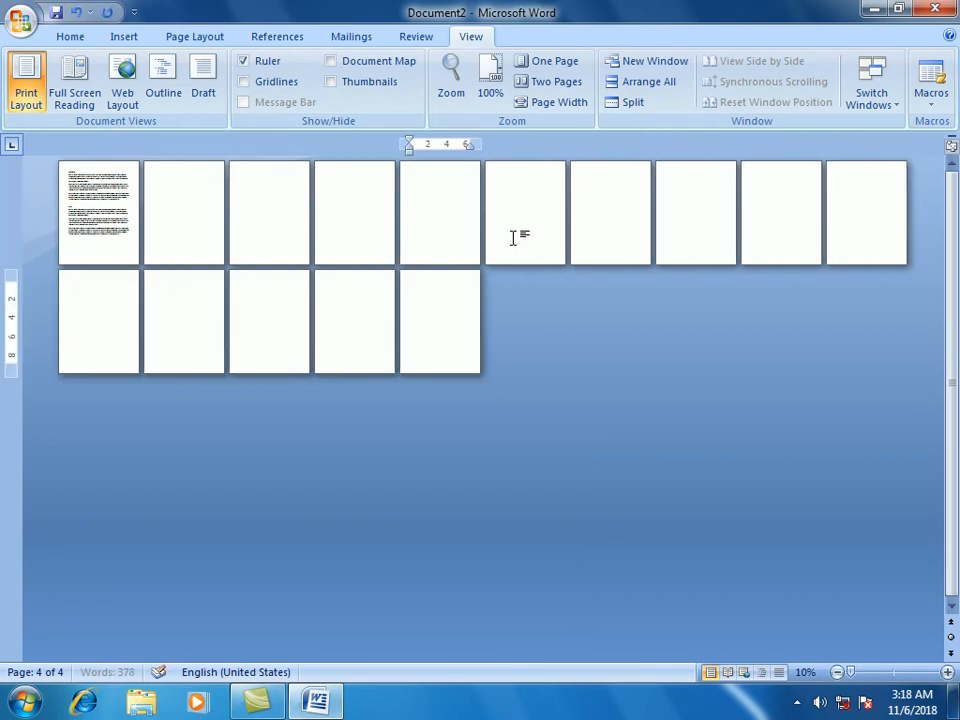
pyautogui.hotkey('ctrl', 'Return')
pyautogui.hotkey('ctrl', 'Return')
pyautogui.hotkey('ctrl', 'Return')
pyautogui.hotkey('ctrl', 'Return')
pyautogui.hotkey('ctrl', 'Return')
pyautogui.hotkey('ctrl', 'Return')
pyautogui.hotkey('ctrl', 'Return')
pyautogui.hotkey('ctrl', 'Return')
pyautogui.hotkey('ctrl', 'Return')
pyautogui.hotkey('ctrl', 'Return')
pyautogui.hotkey('ctrl', 'Return')
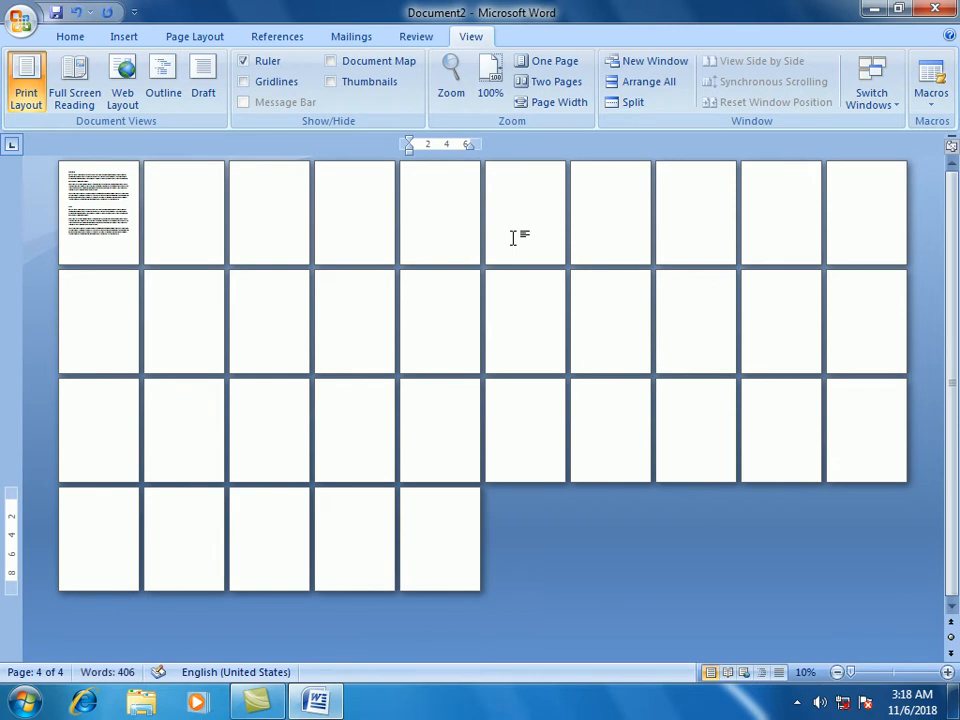
pyautogui.hotkey('ctrl', 'Return')
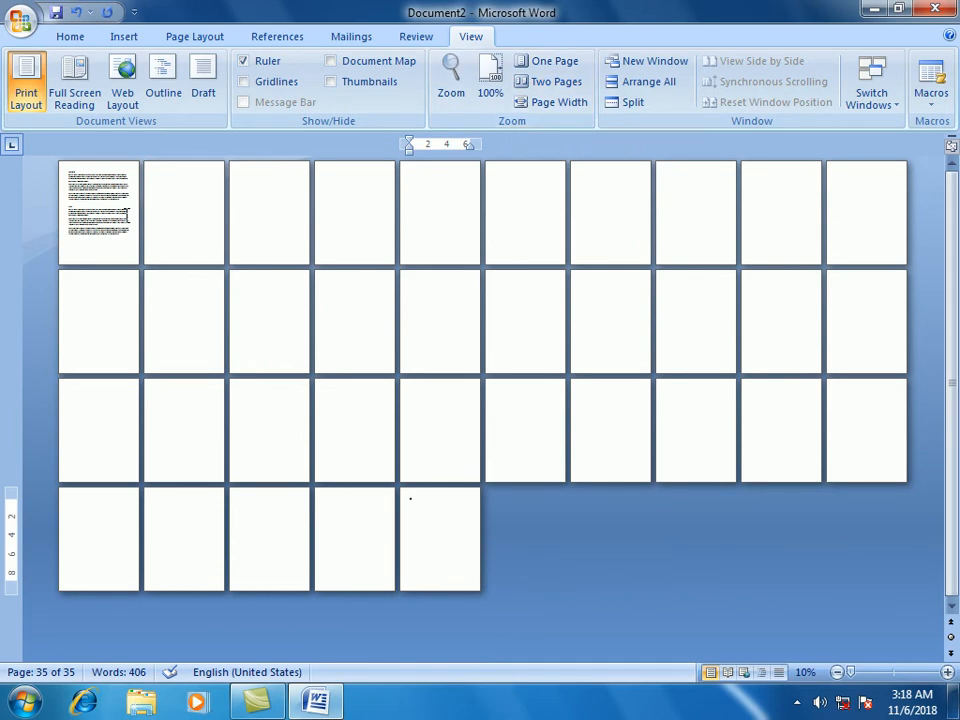
# - Close the document without saving it and exit the program
pyautogui.hotkey('ctrl', 'w')
pyautogui.click(494, 401)
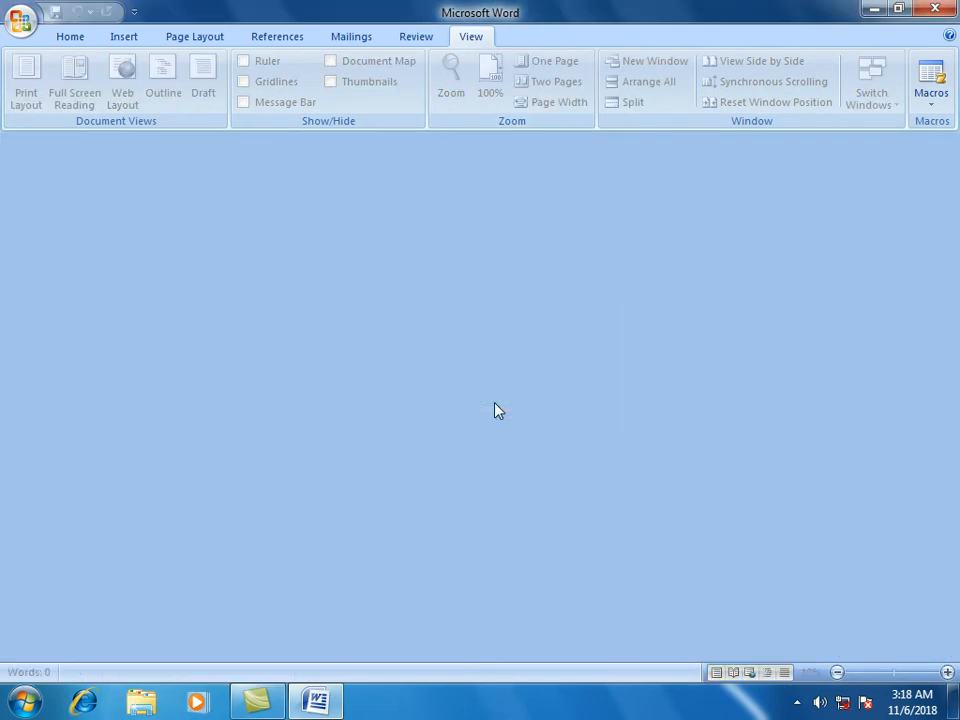
pyautogui.click(935, 9)
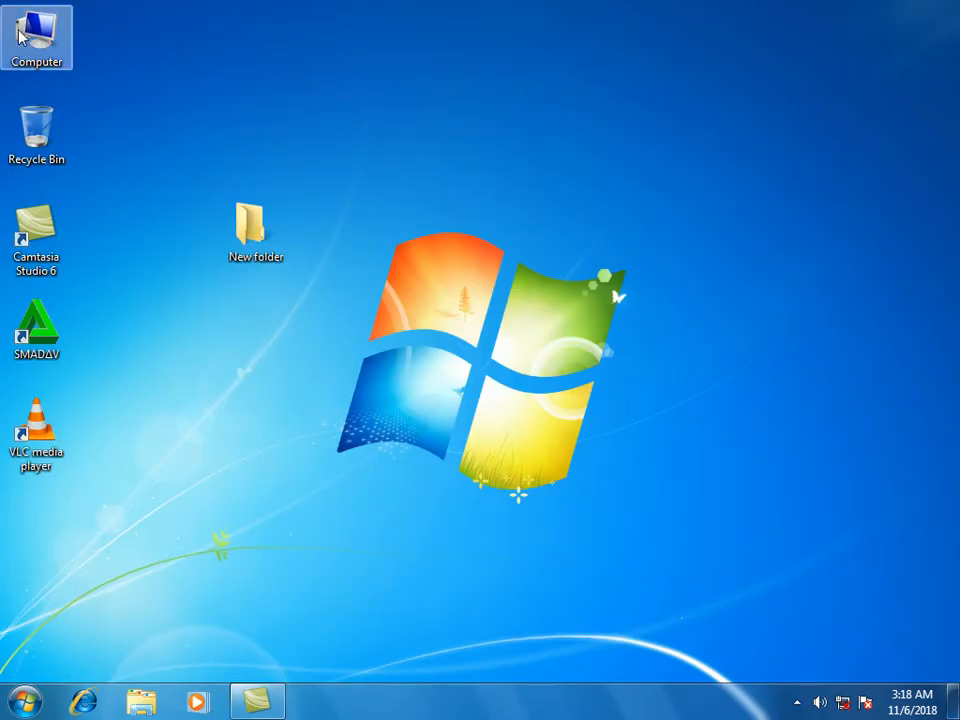
# - Reopen the aa document from the computer's files and close the Thumbnails pane
pyautogui.doubleClick(28, 40)
pyautogui.doubleClick(177, 301)
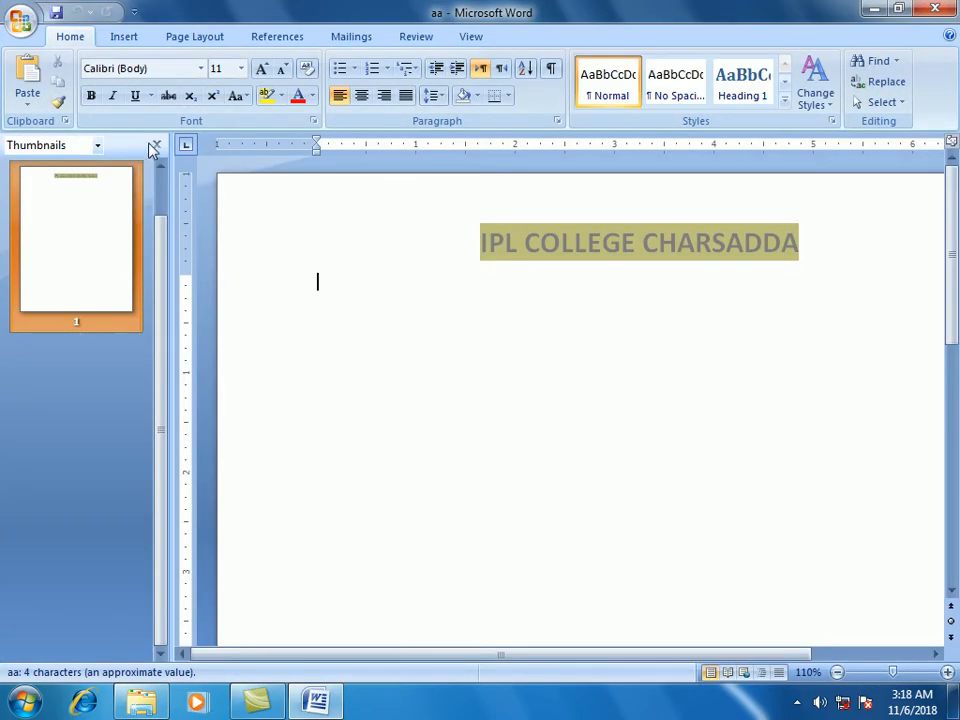
pyautogui.click(156, 145)
# - Add two blank lines below the IPL COLLEGE CHARSADDA heading and generate sample paragraphs with rand()
pyautogui.press('Return')
pyautogui.press('Return')
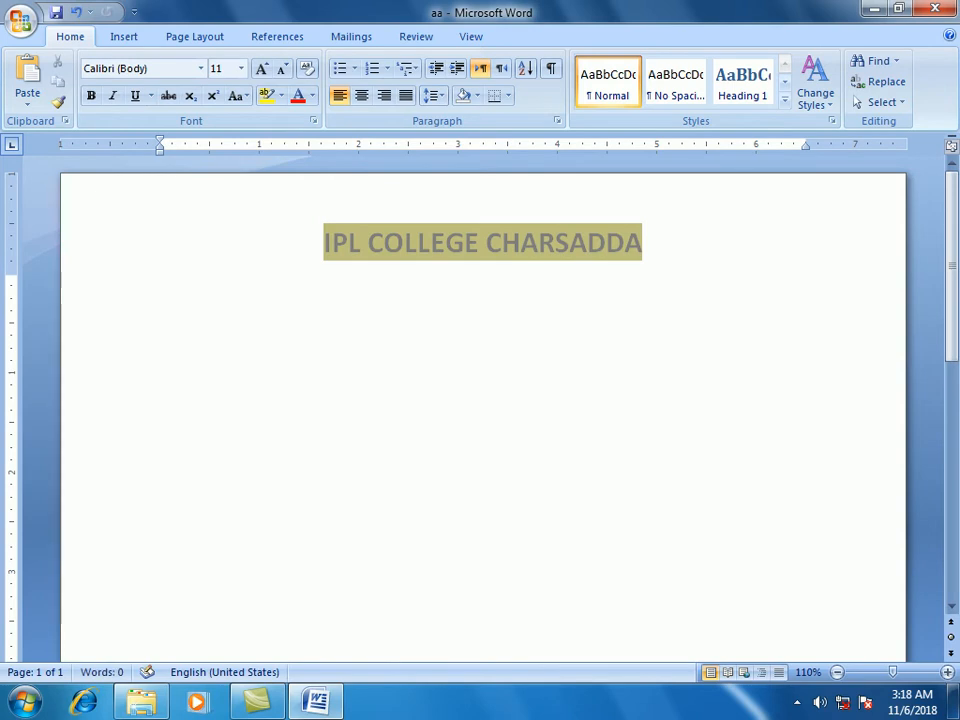
pyautogui.click(476, 40)
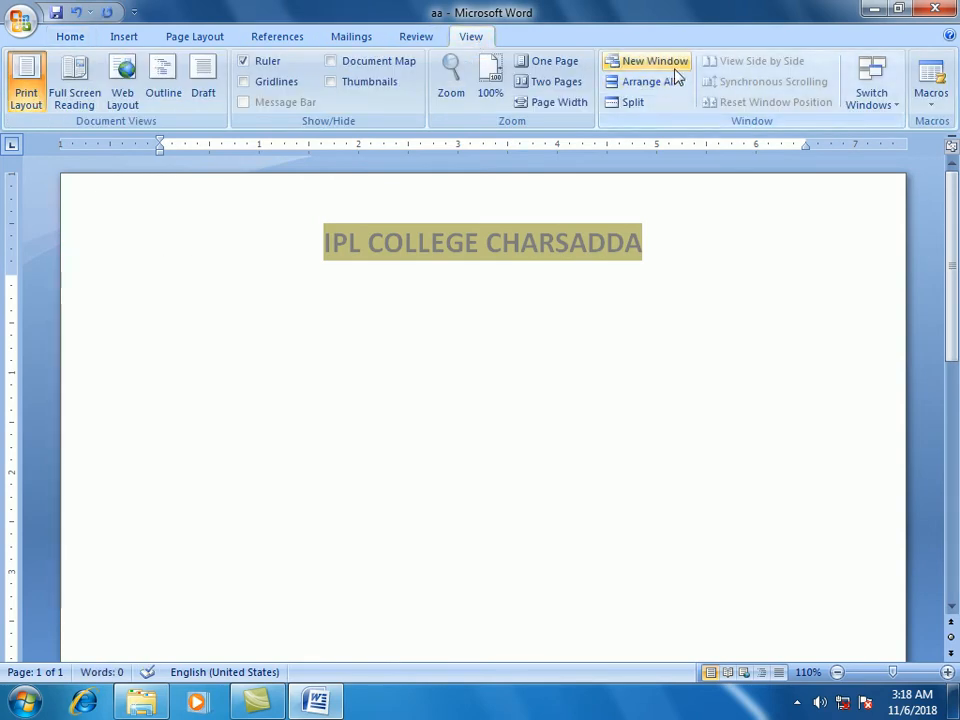
pyautogui.write('rand()')
pyautogui.press('Return')
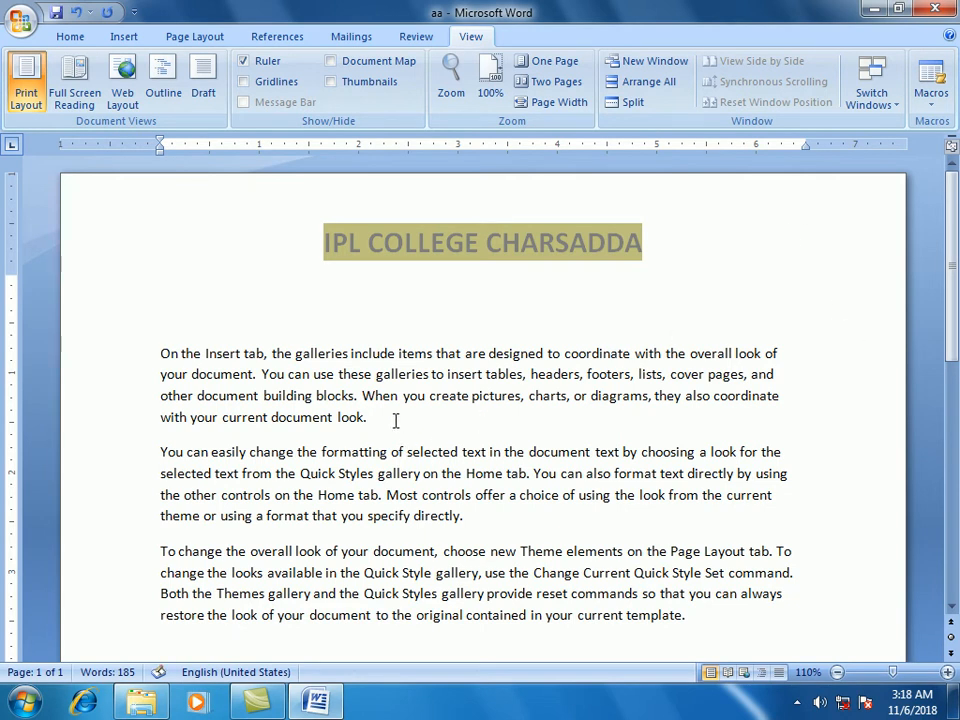
# - Append "fdsfs" to the second paragraph and delete it again
pyautogui.scroll(-3, 394, 418)
pyautogui.write('fdsfs')
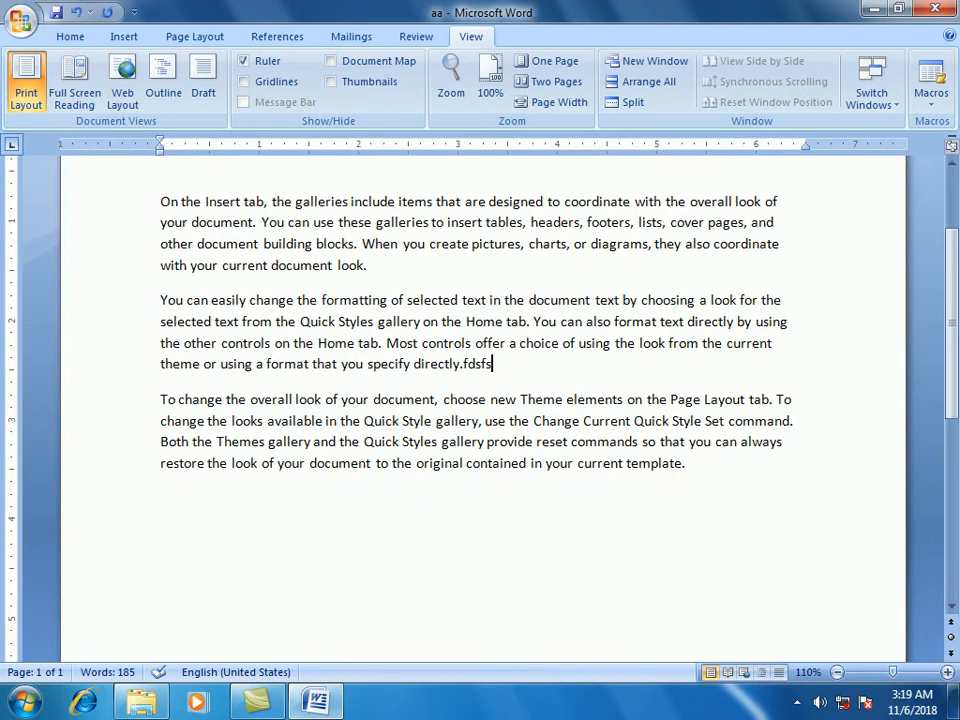
pyautogui.press('BackSpace')
pyautogui.press('BackSpace')
pyautogui.press('BackSpace')
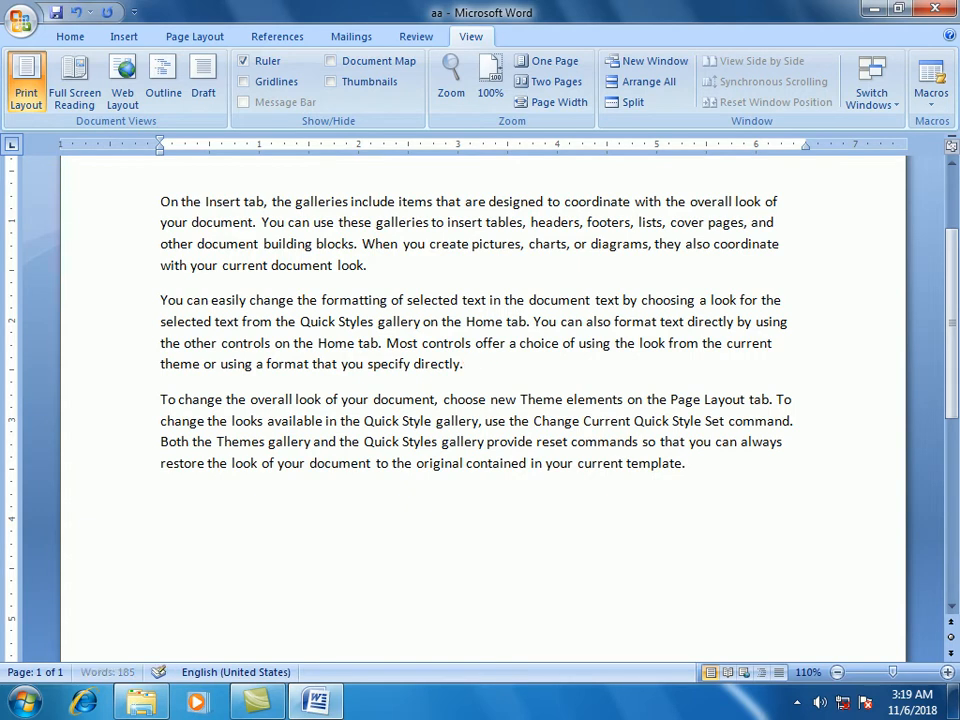
# - Launch another Word window, enter a row of "a" characters and close the new document without saving
pyautogui.click(24, 702)
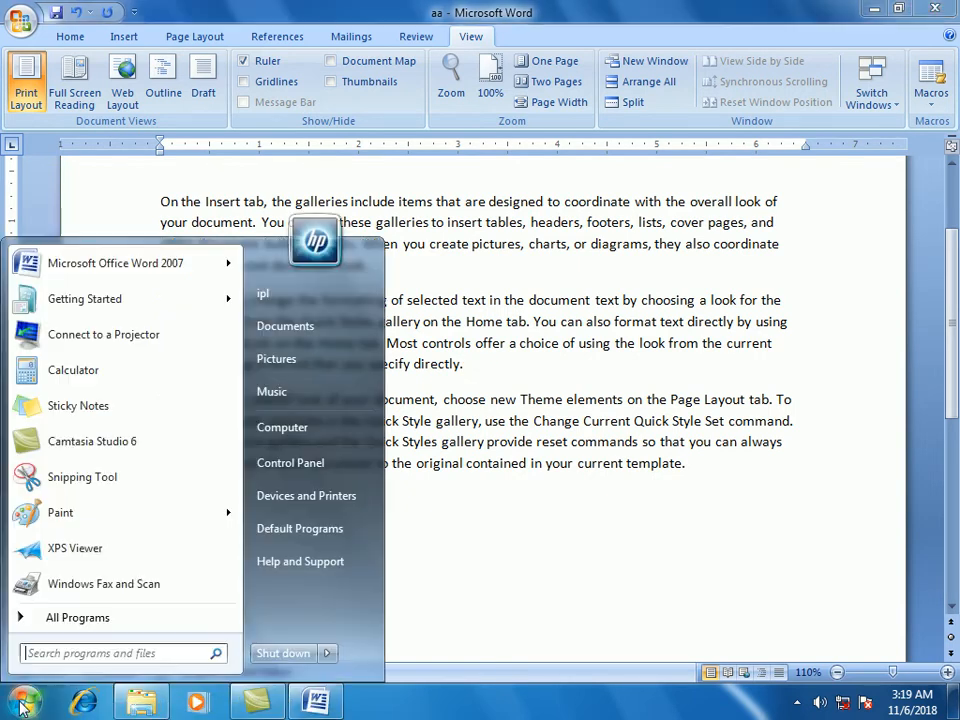
pyautogui.click(96, 265)
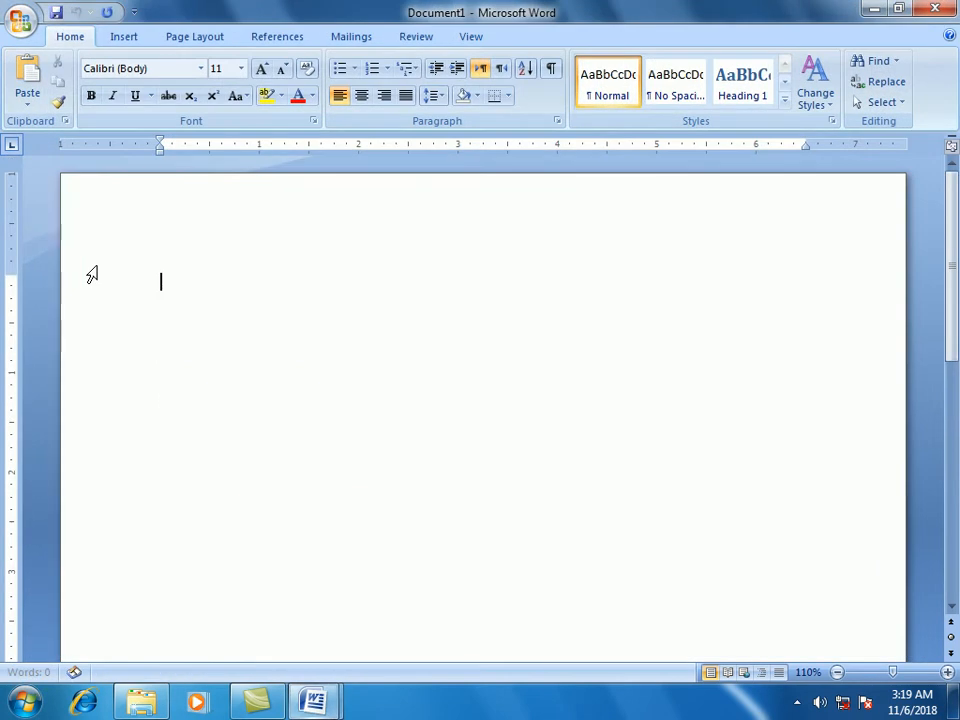
pyautogui.write('aaaaaaaaaaaaaaaaaaaaaaaaaaaaaaaaa')
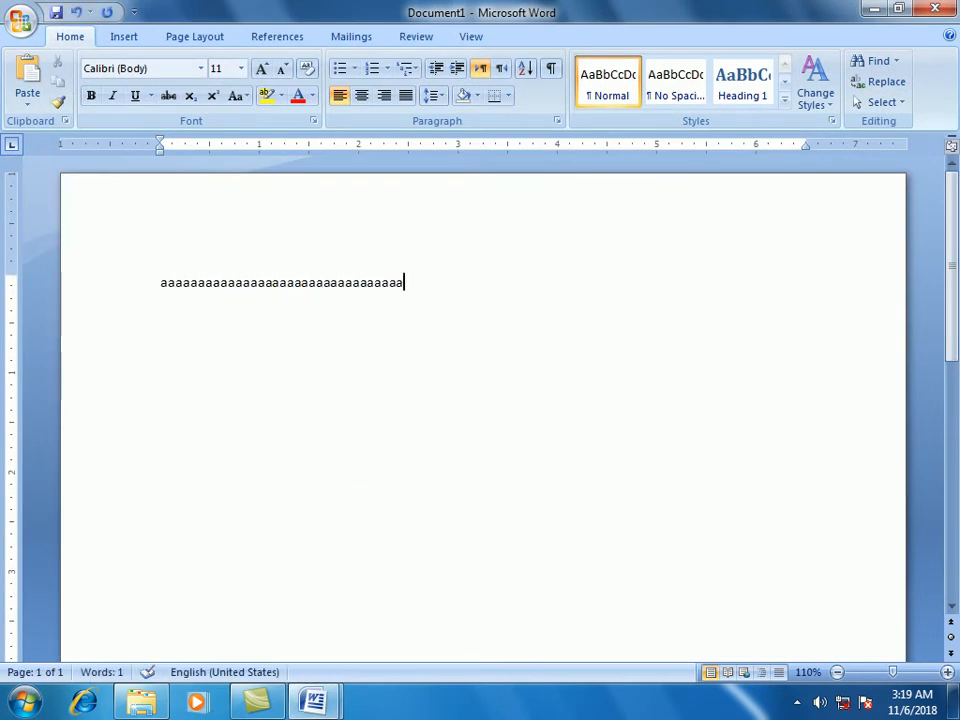
pyautogui.hotkey('alt', 'F4')
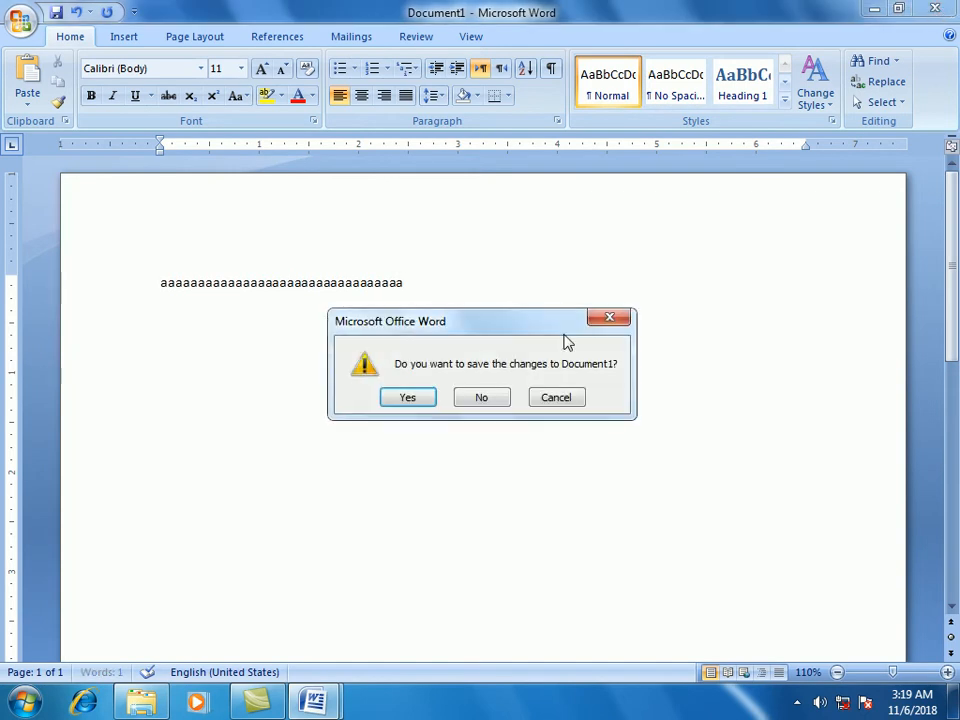
pyautogui.click(481, 398)
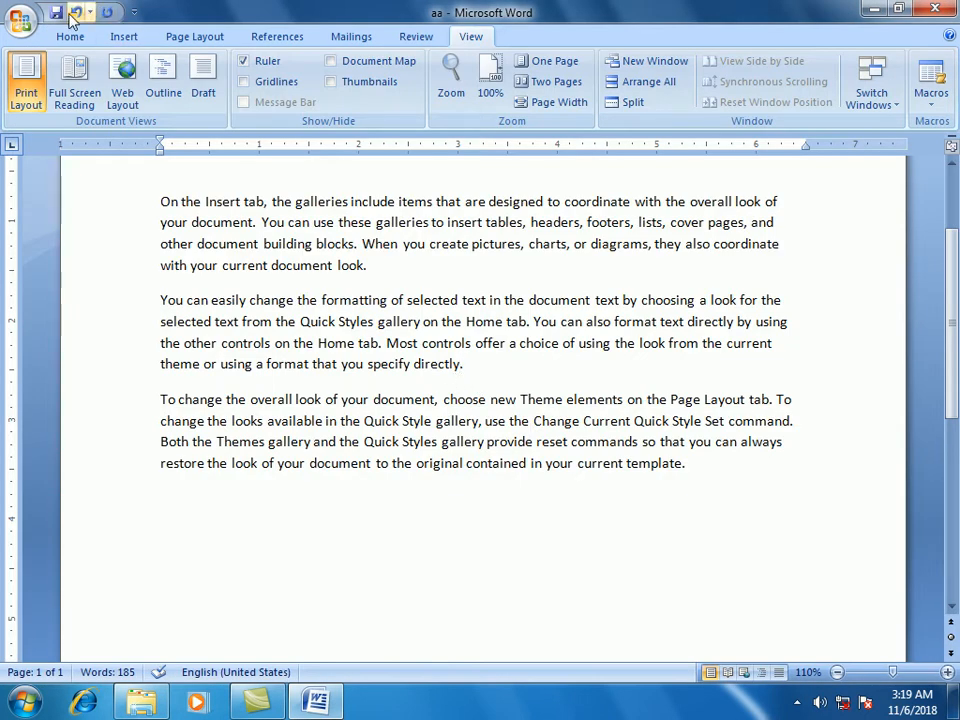
# - Create a blank document from the New Document dialog, enter "gfgdfgfdgdfgd" and close it without saving
pyautogui.click(18, 20)
pyautogui.click(35, 57)
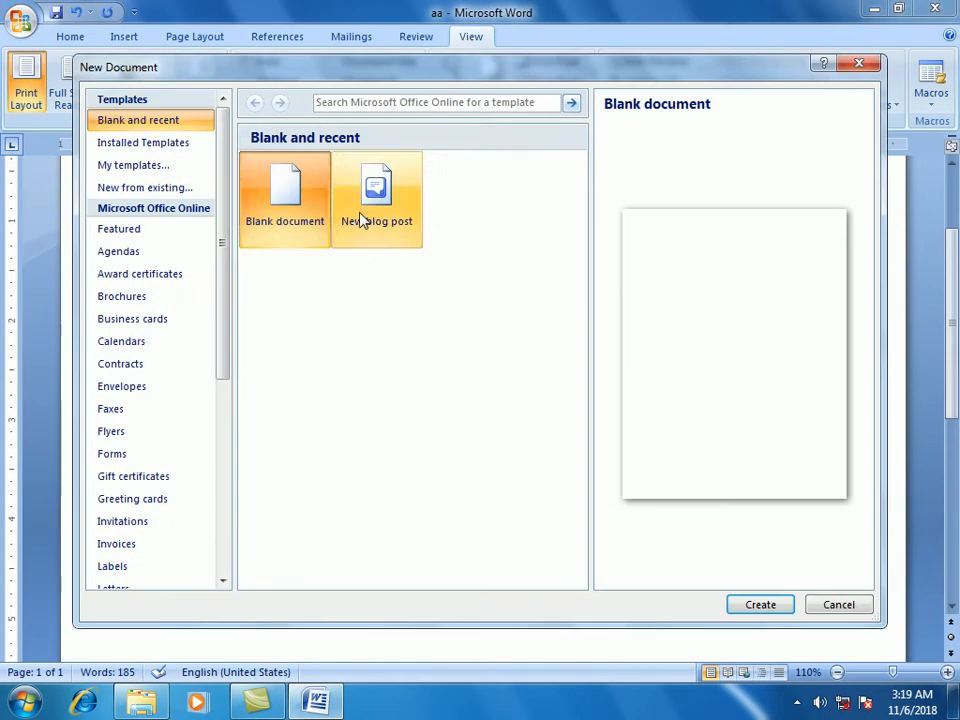
pyautogui.click(759, 605)
pyautogui.write('gfgdfgfdgdfgd')
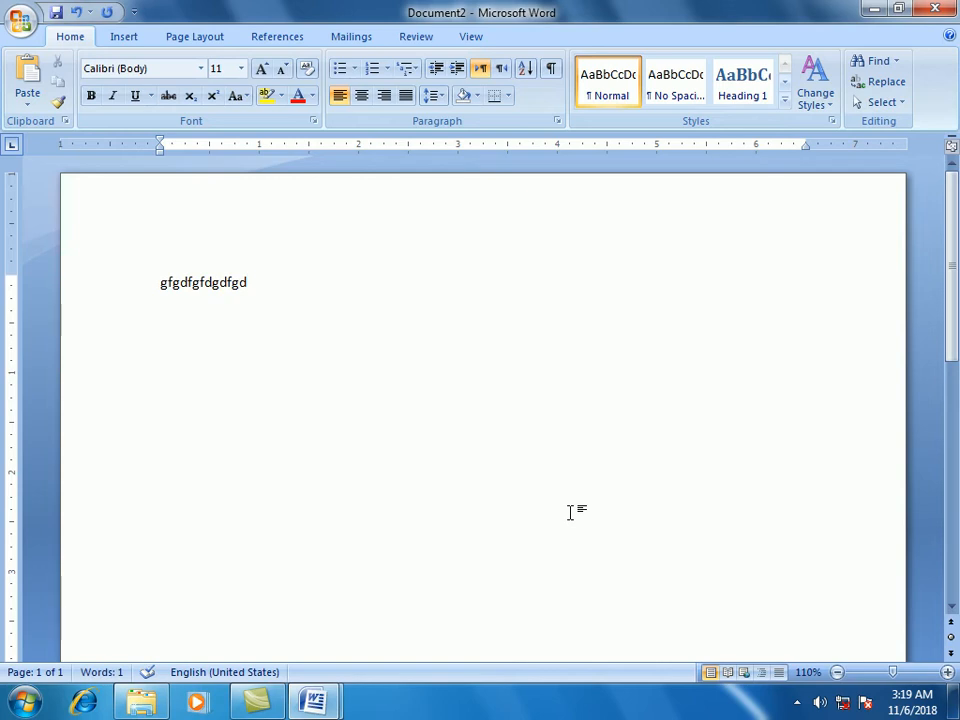
pyautogui.click(936, 10)
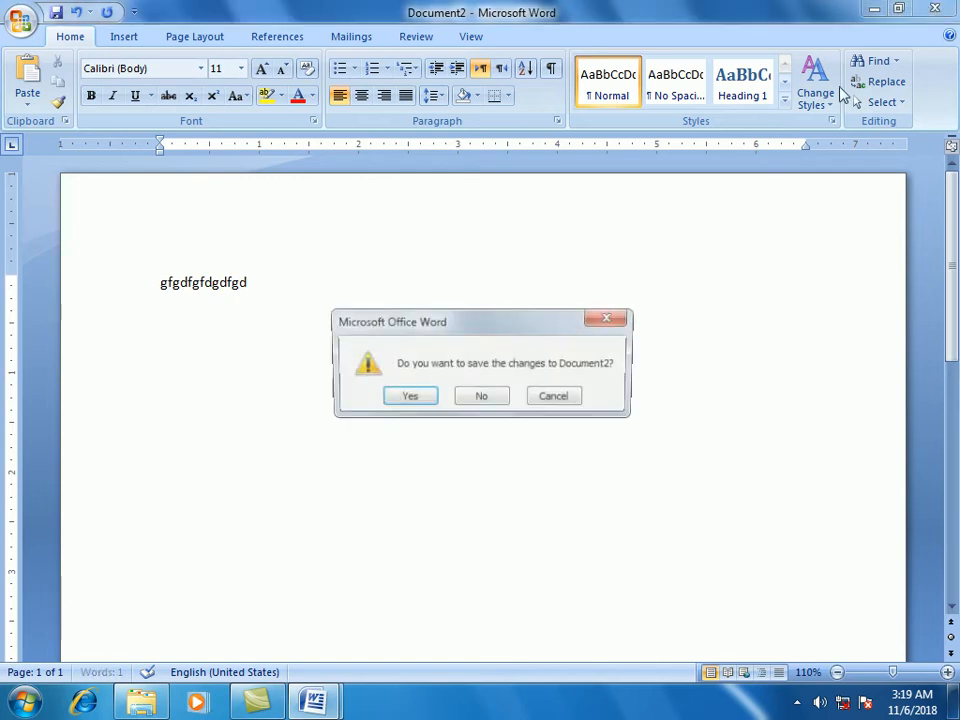
pyautogui.click(488, 398)
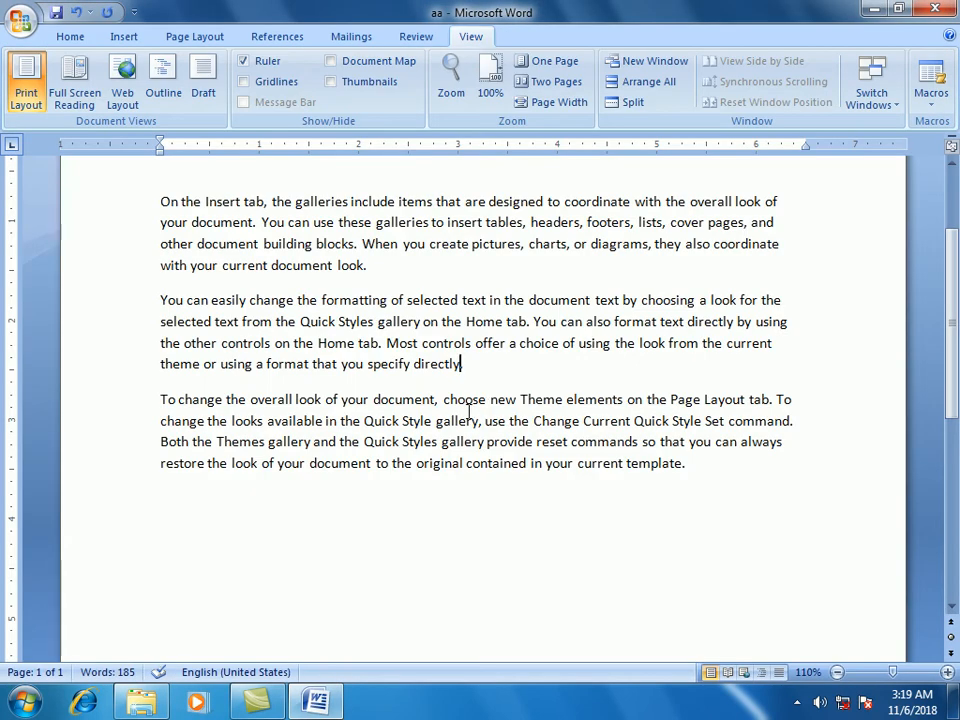
# - Create another blank document directly, enter "gfdgdfgdfgdfgdfgdfg" and close it without saving
pyautogui.hotkey('ctrl', 'n')
pyautogui.write('gfdgdf')
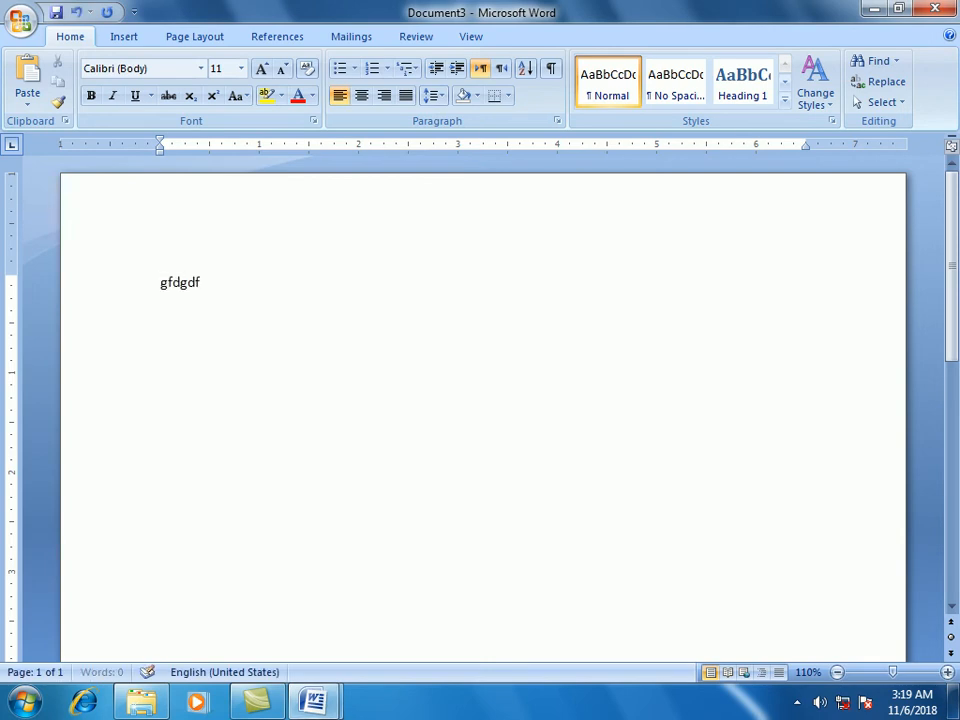
pyautogui.write('gdfgdfgdfgdfg')
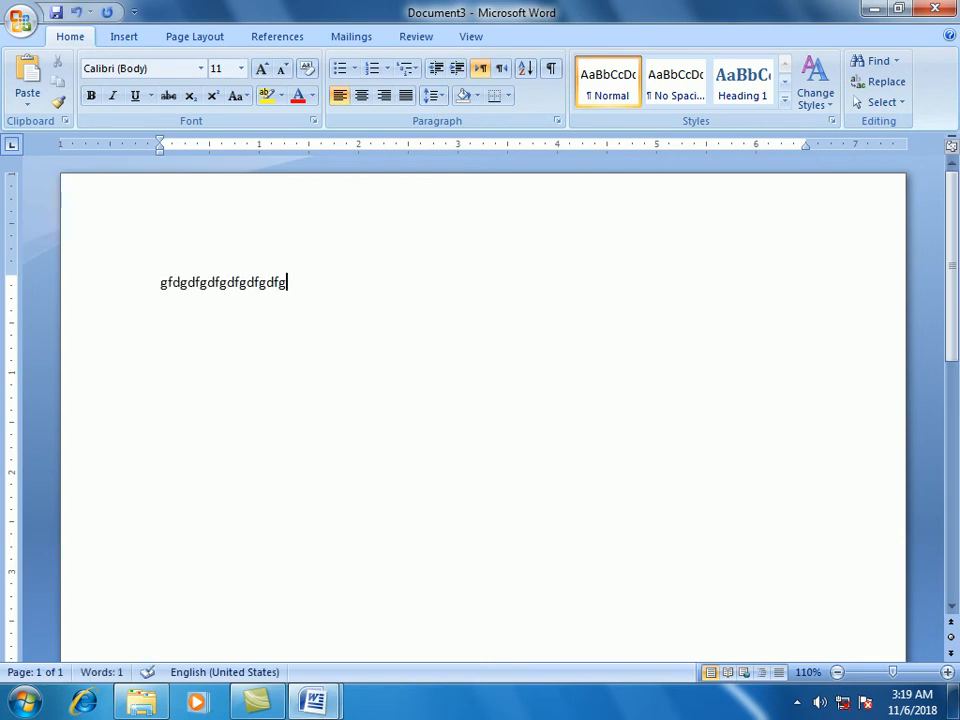
pyautogui.click(936, 10)
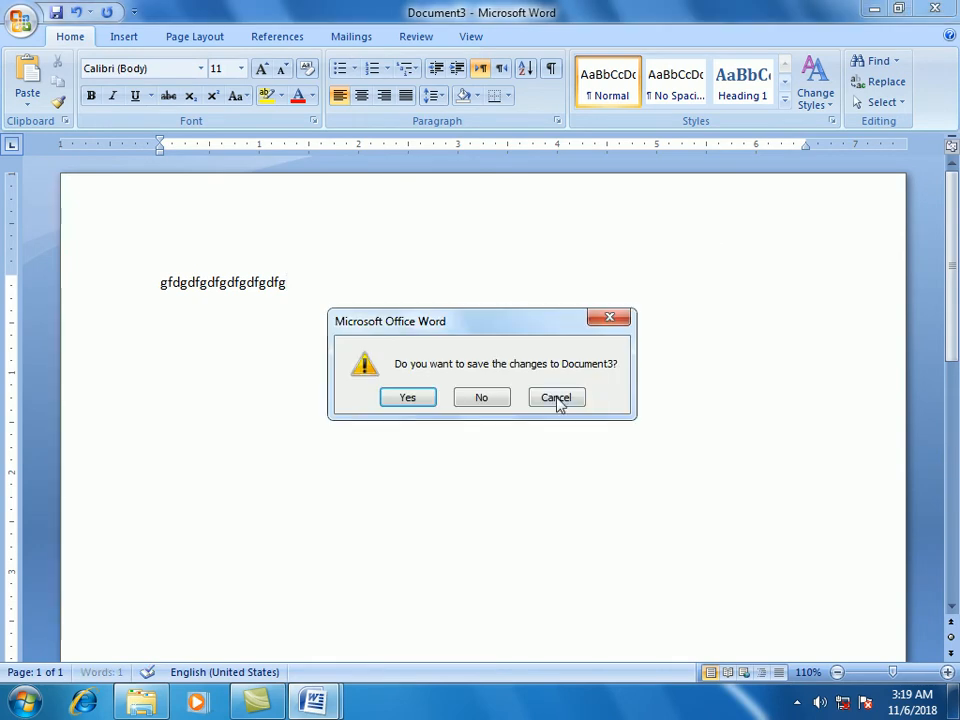
pyautogui.click(486, 399)
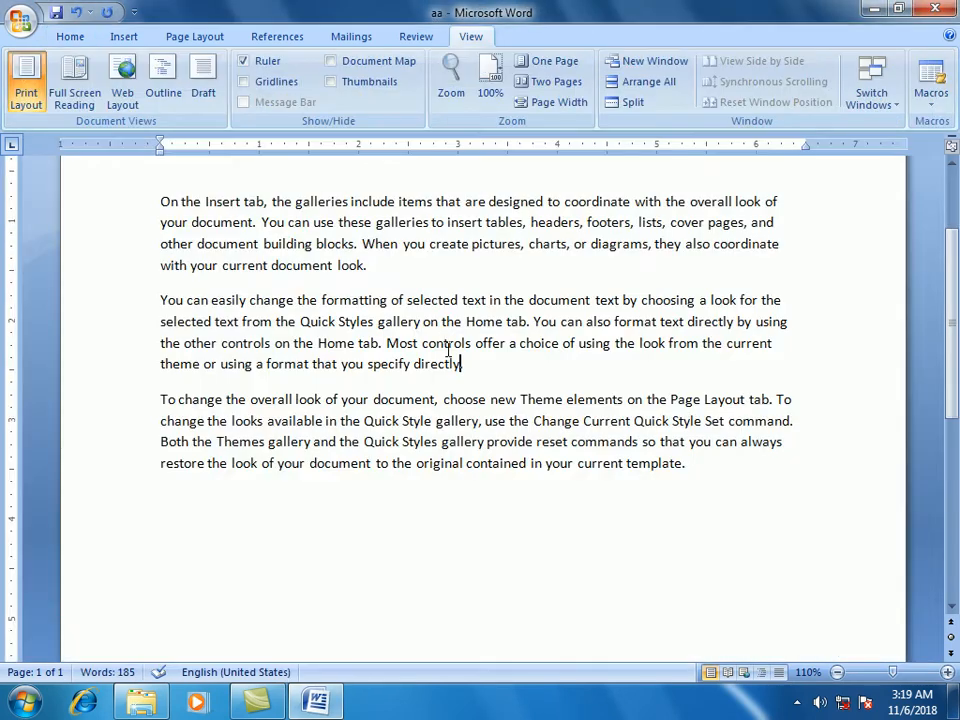
# - Open a second window of the aa document and switch to window aa:1 and back to aa:2
pyautogui.click(650, 64)
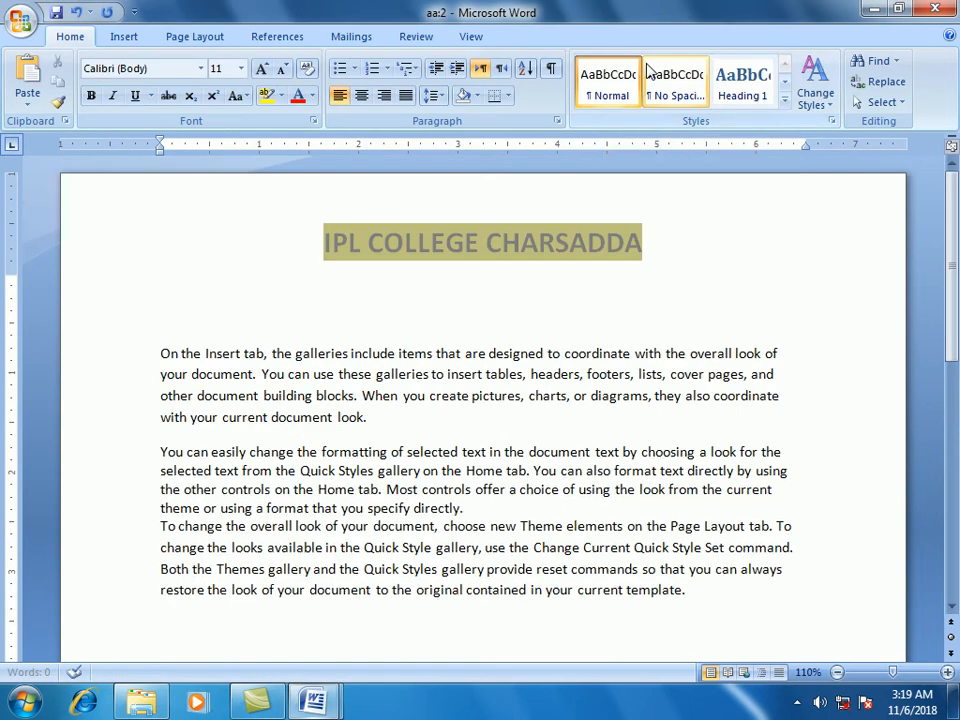
pyautogui.scroll(-2, 481, 397)
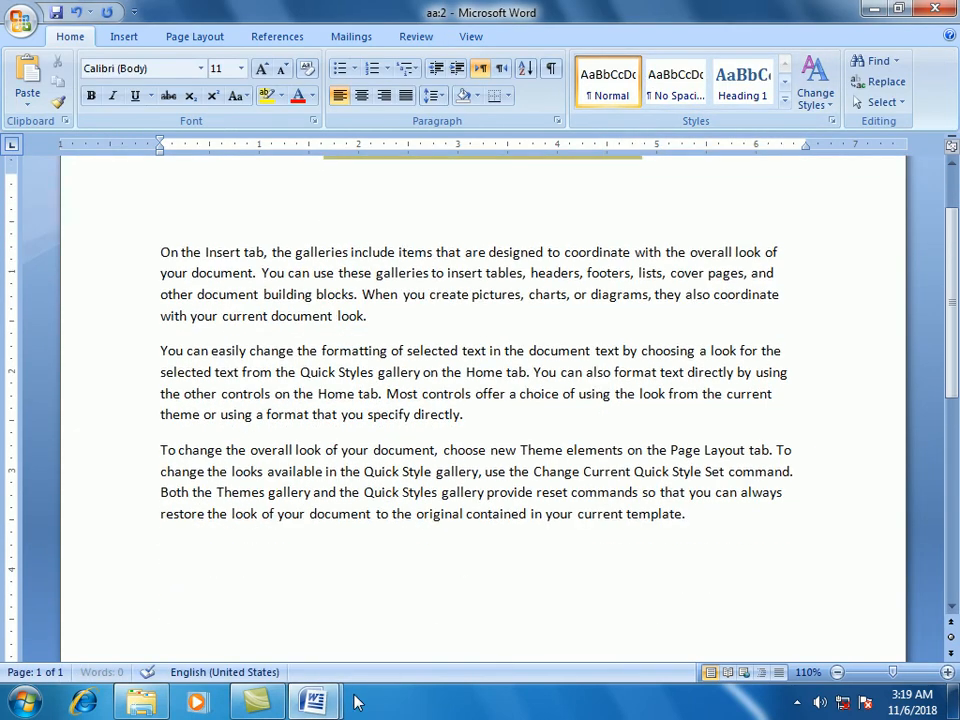
pyautogui.moveTo(328, 706)
pyautogui.click(275, 643)
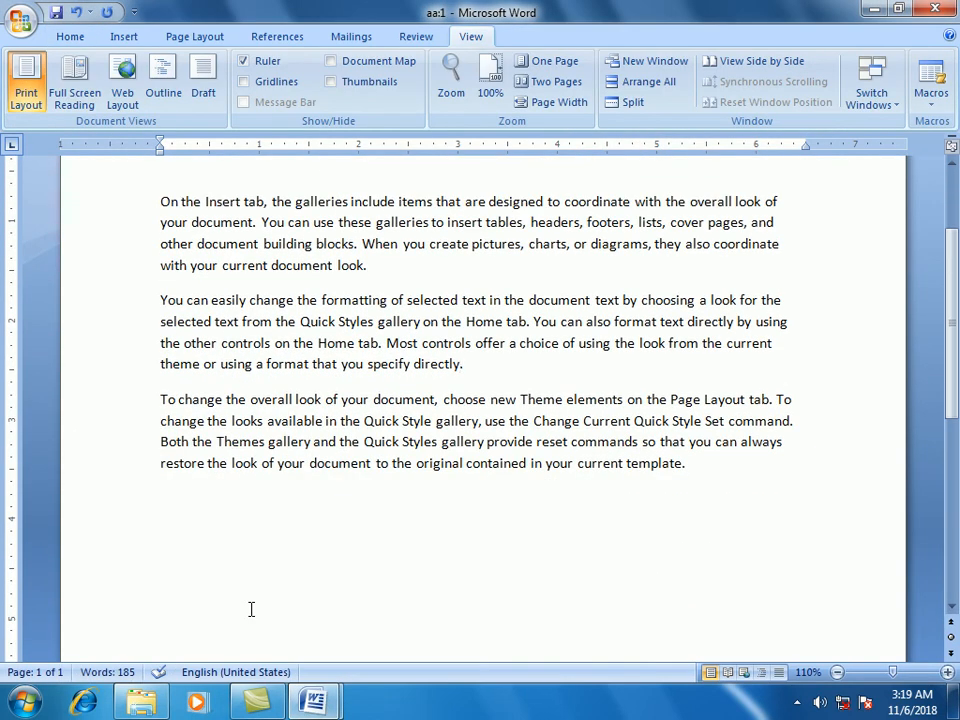
pyautogui.click(417, 600)
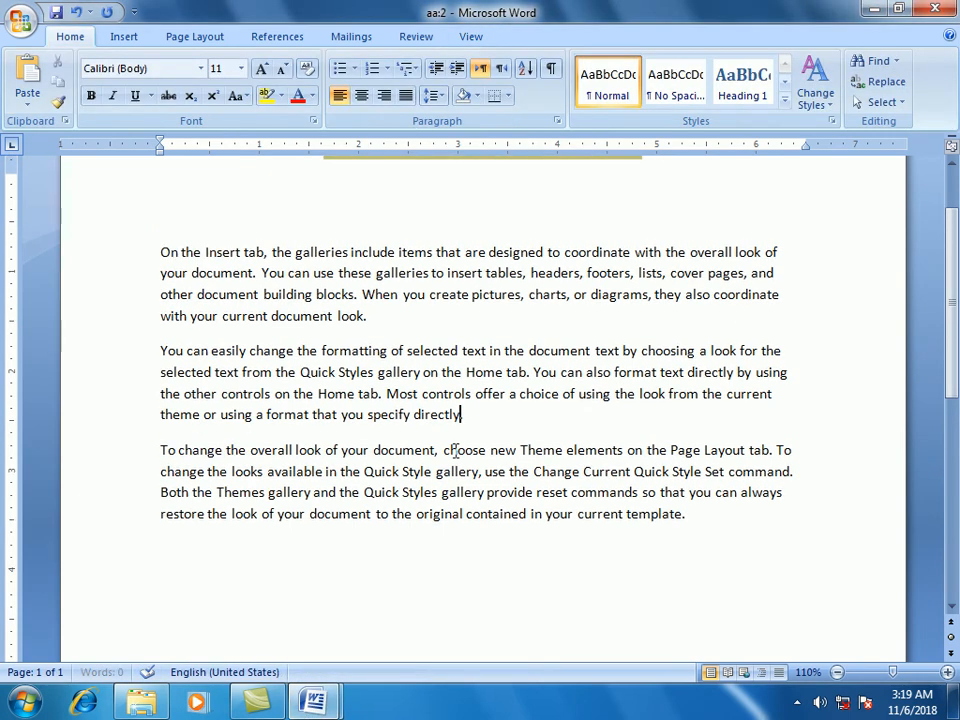
# - In window aa:2, replace "choice" with "gfdg" and append "dfgdfgdf" to the end of the second paragraph
pyautogui.doubleClick(527, 390)
pyautogui.write('gfdg')
pyautogui.click(450, 414)
pyautogui.write('dfgdfgdf')
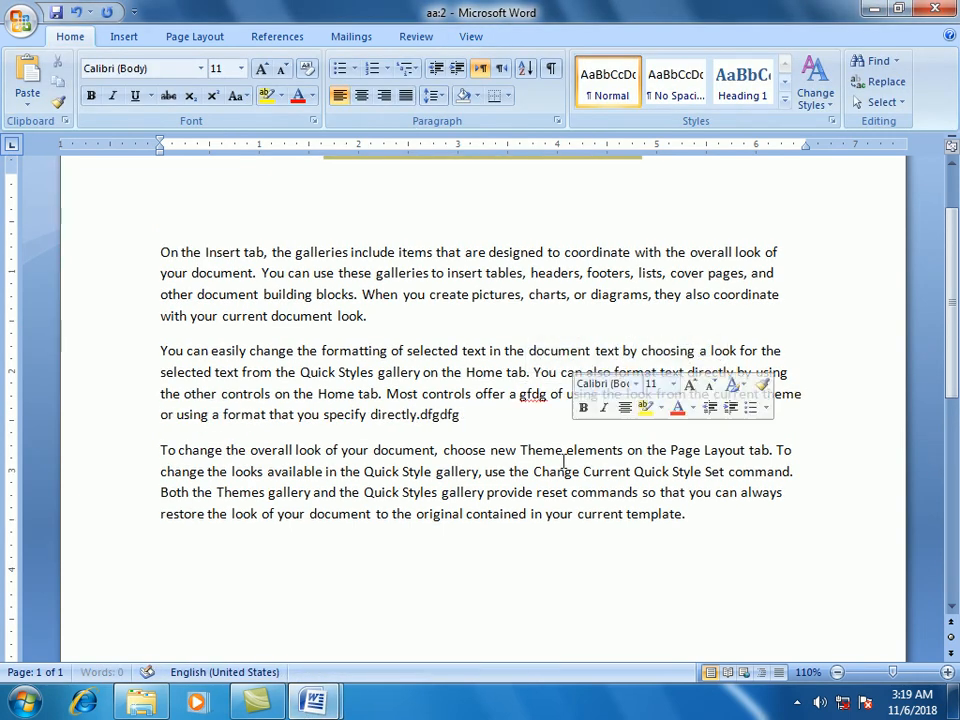
# - Insert stray letters such as "dfg" into "Change", "gallery", "Styles", "offer" and "text" in the second and third paragraphs
pyautogui.click(553, 471)
pyautogui.write('dfg')
pyautogui.click(552, 494)
pyautogui.write('dfg')
pyautogui.click(506, 493)
pyautogui.write('dfg')
pyautogui.click(484, 395)
pyautogui.write('df')
pyautogui.click(474, 352)
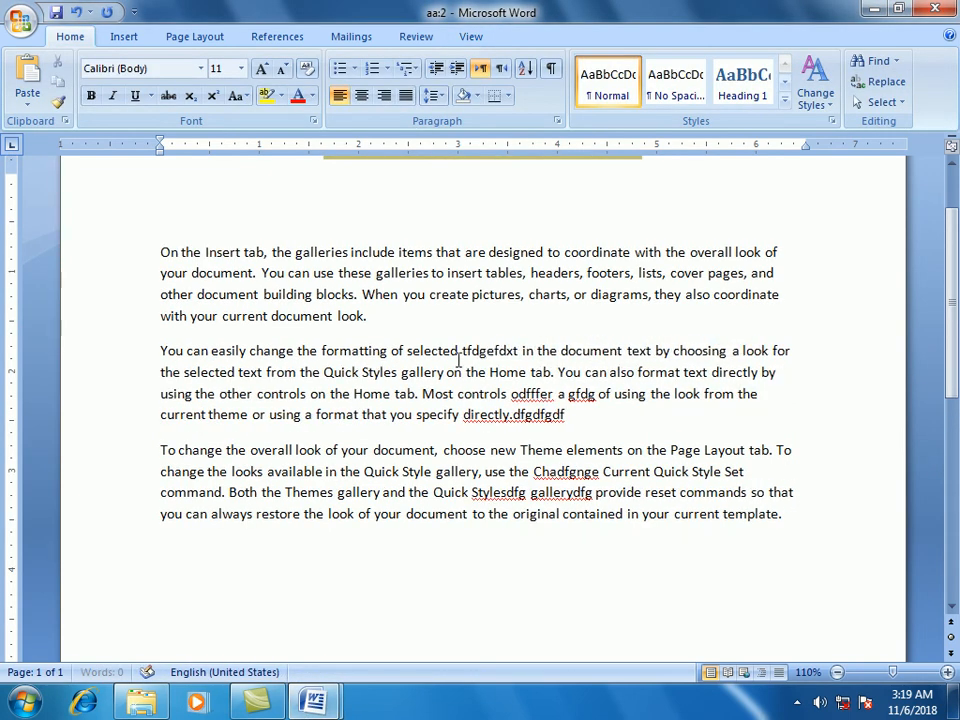
# - Switch to window aa:1 to check whether it shows the same edits, and return to window aa:2
pyautogui.moveTo(313, 705)
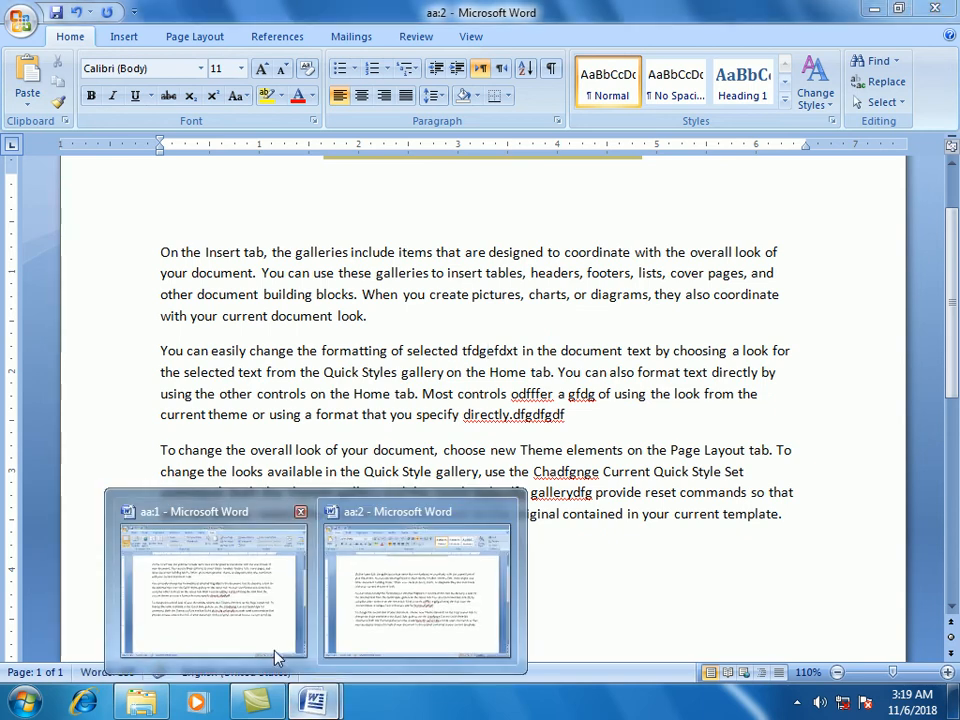
pyautogui.moveTo(275, 645)
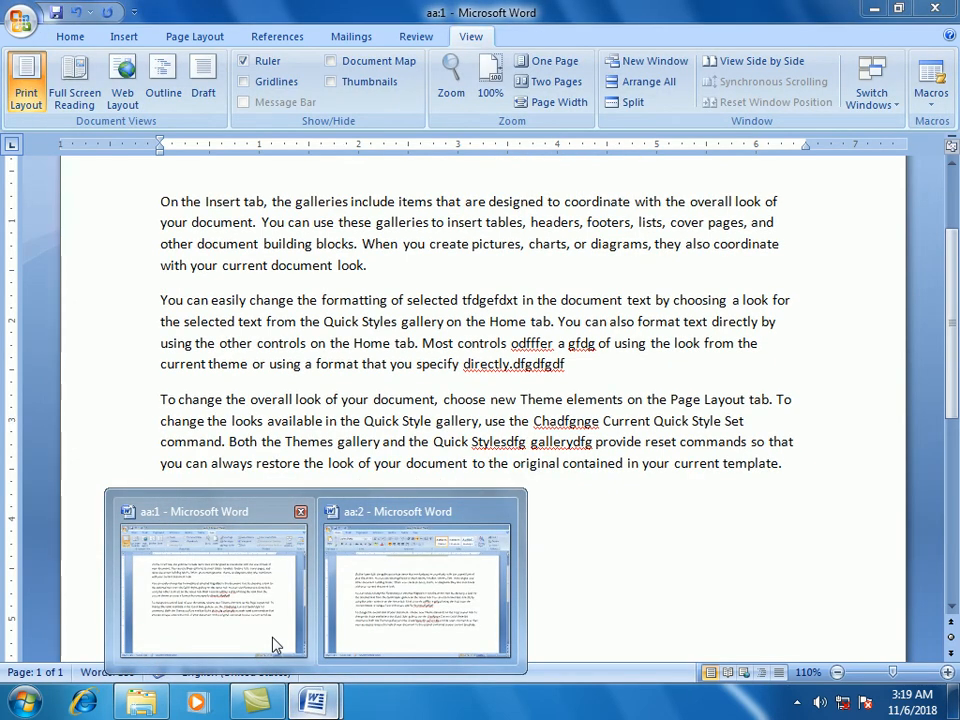
pyautogui.click(275, 645)
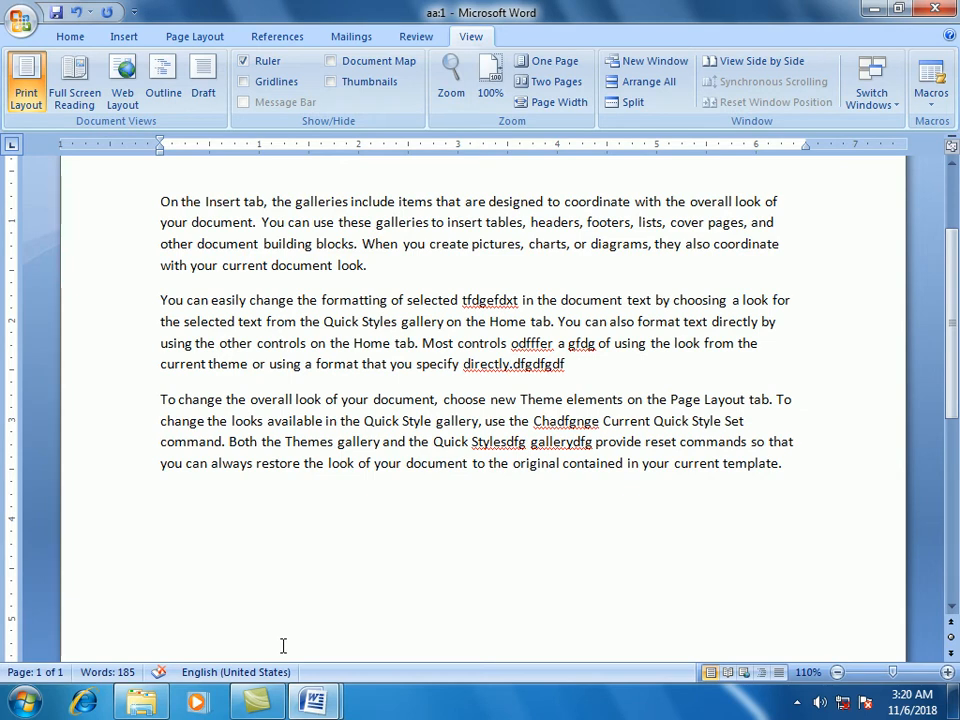
pyautogui.click(322, 707)
pyautogui.click(265, 614)
pyautogui.click(326, 712)
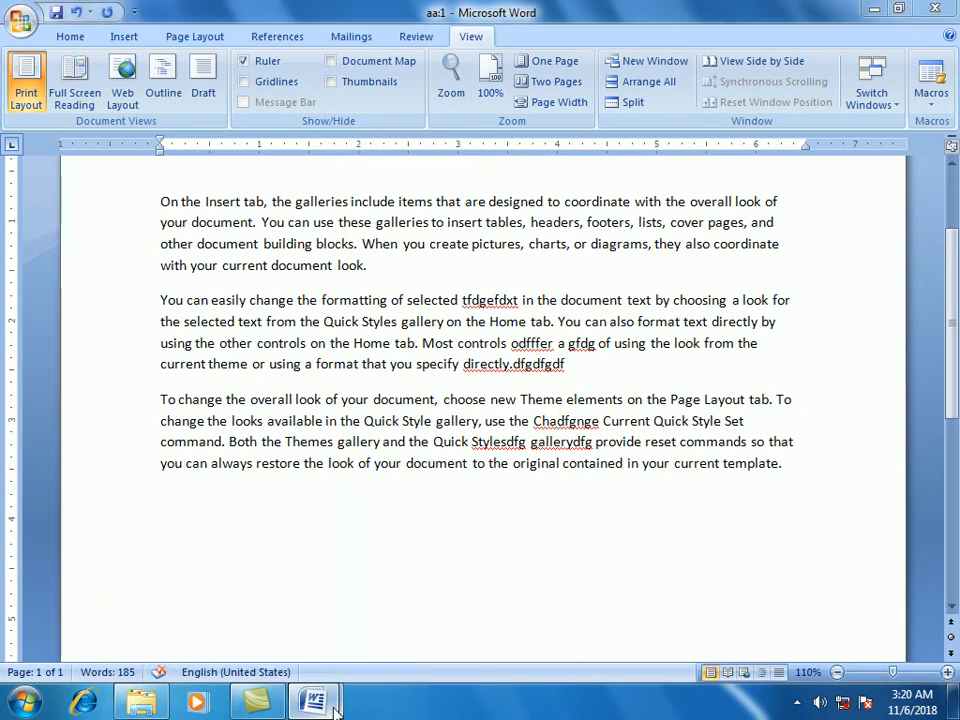
pyautogui.click(392, 626)
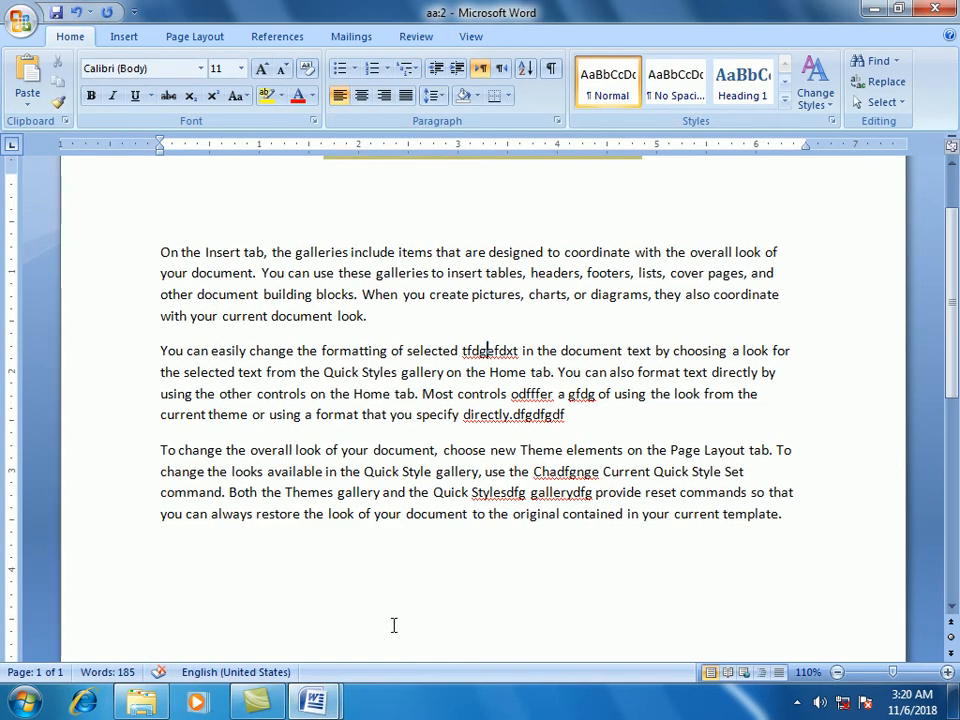
# - Open a third window of the aa document with New Window
pyautogui.click(468, 38)
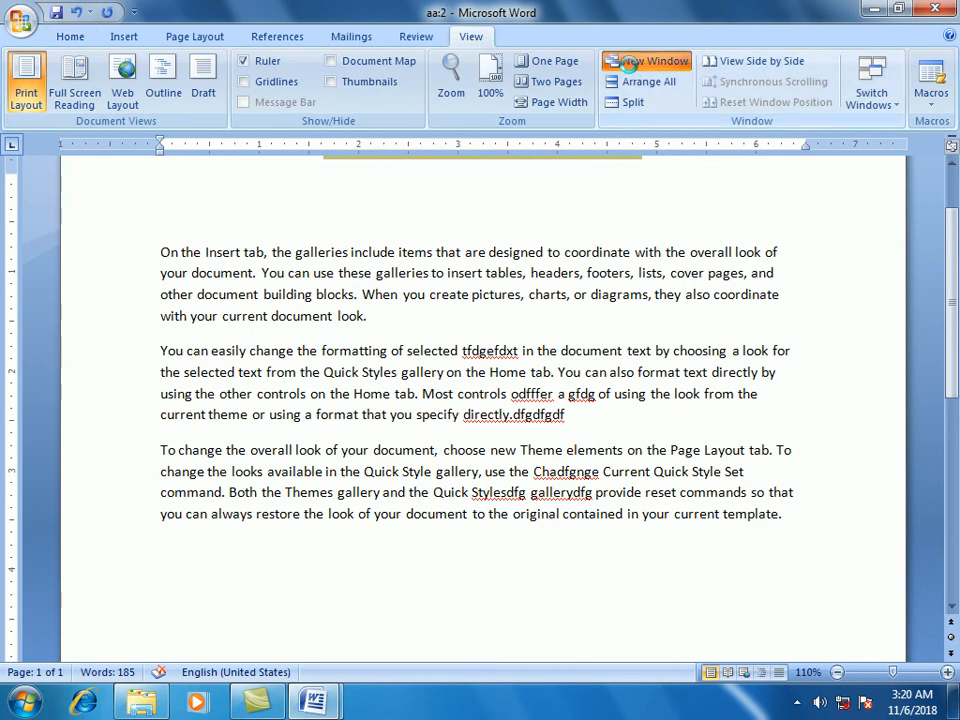
pyautogui.click(630, 66)
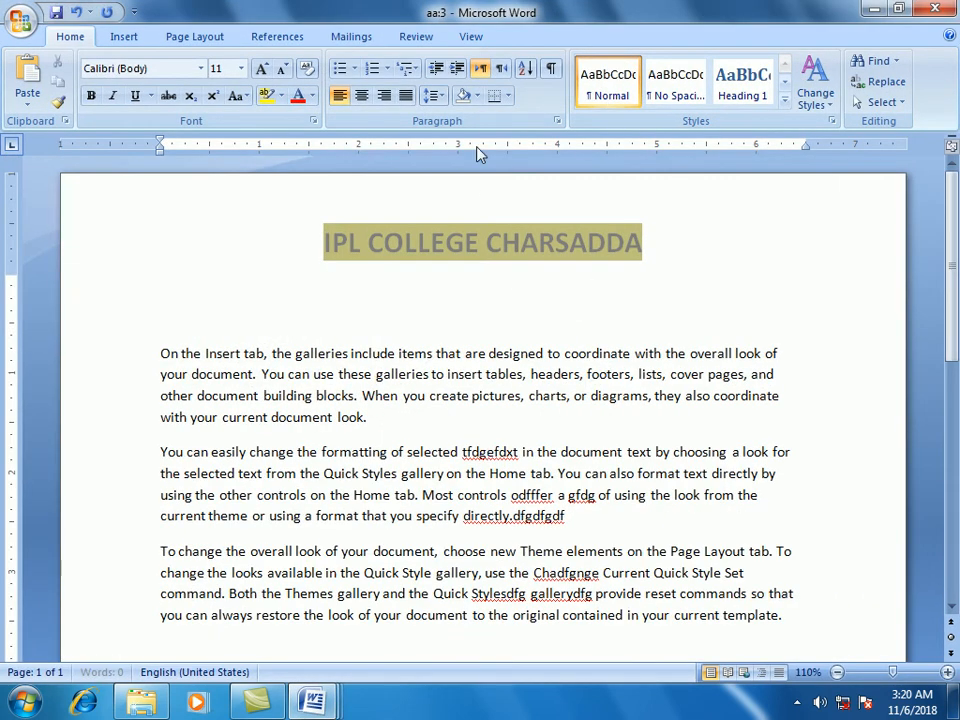
pyautogui.click(470, 40)
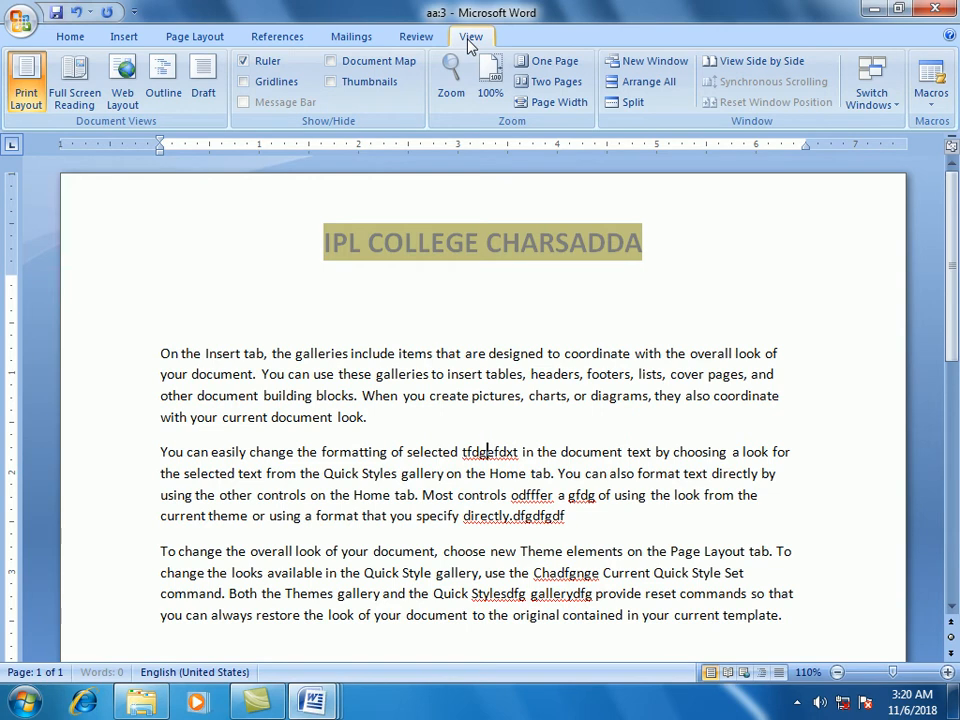
# - In window aa:3, highlight "to insert tables" in yellow and colour its text red
pyautogui.moveTo(431, 375); pyautogui.dragTo(522, 375)
pyautogui.click(70, 36)
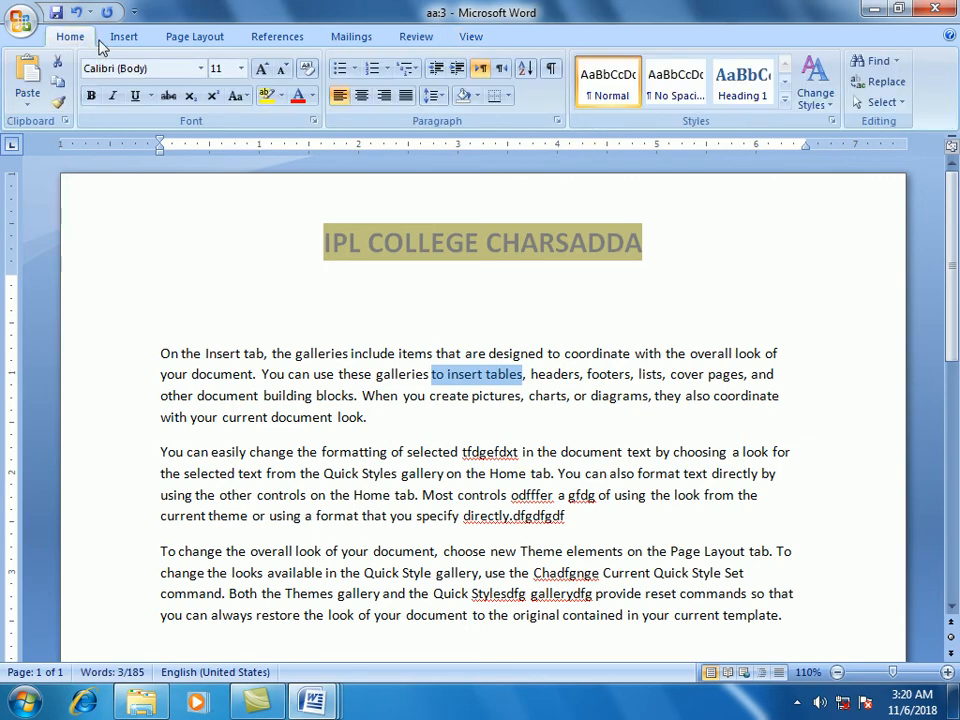
pyautogui.click(267, 96)
pyautogui.click(488, 615)
pyautogui.moveTo(330, 700)
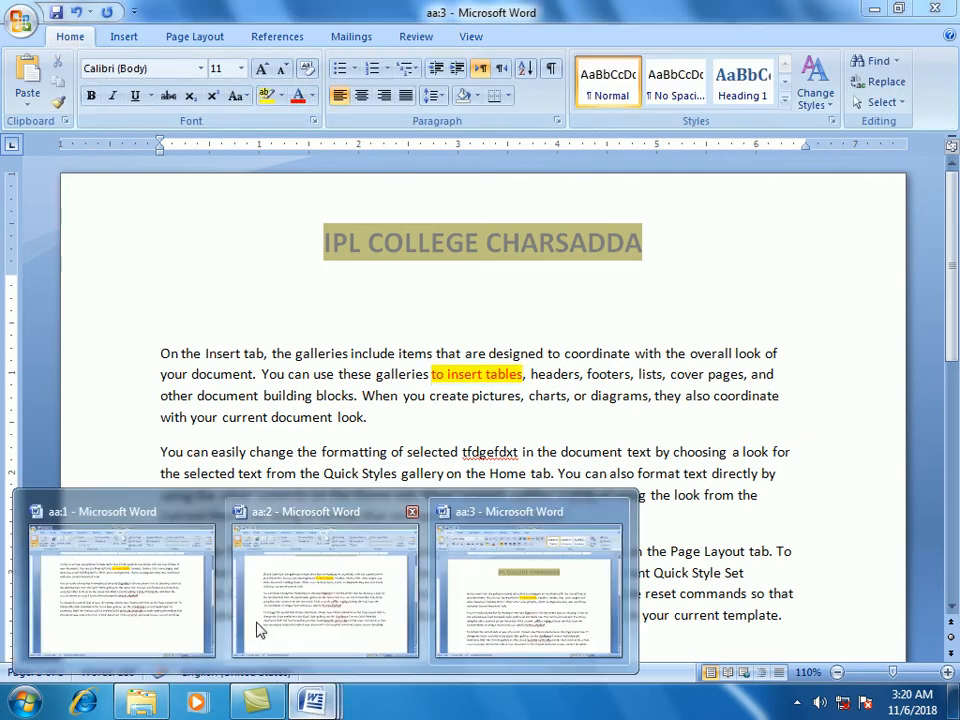
# - Switch to window aa:1 to check whether "to insert tables" has the same highlight and text colour there
pyautogui.click(154, 598)
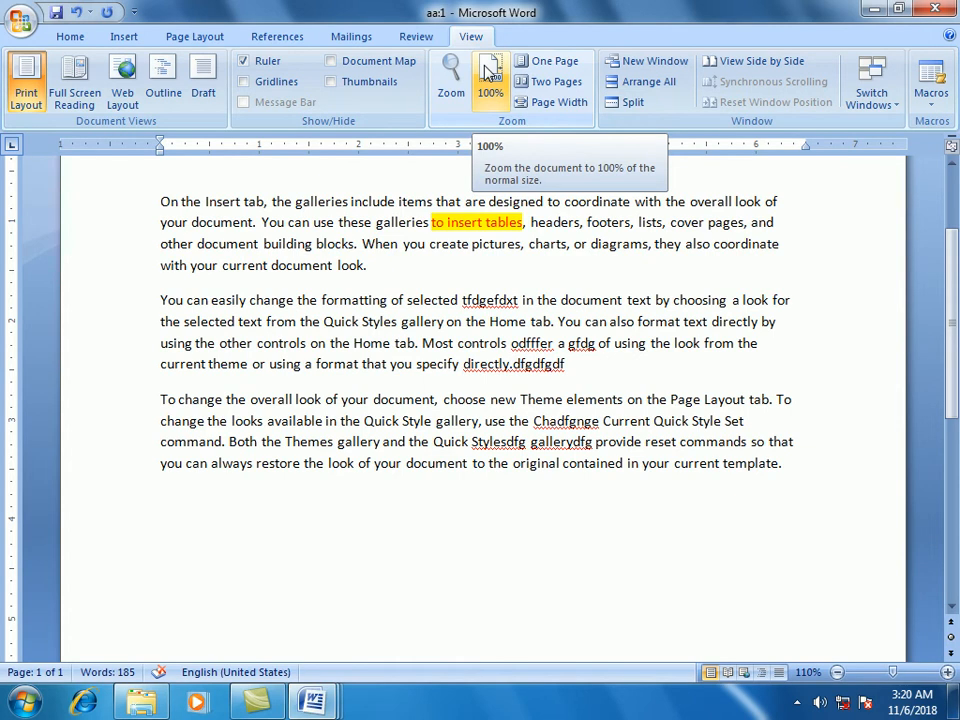
pyautogui.click(24, 703)
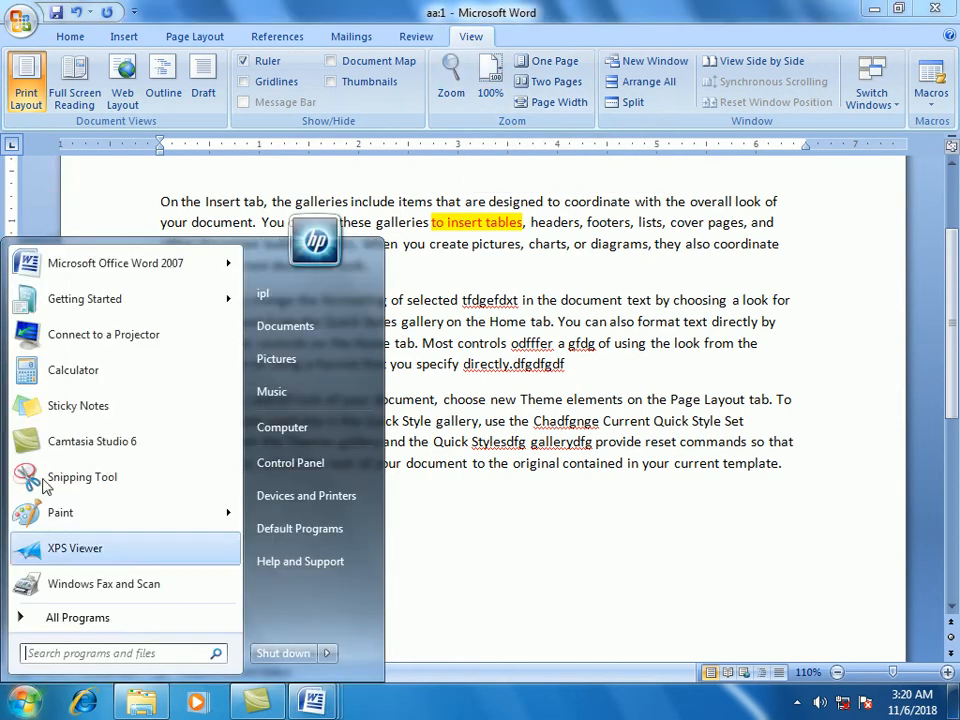
pyautogui.moveTo(91, 270)
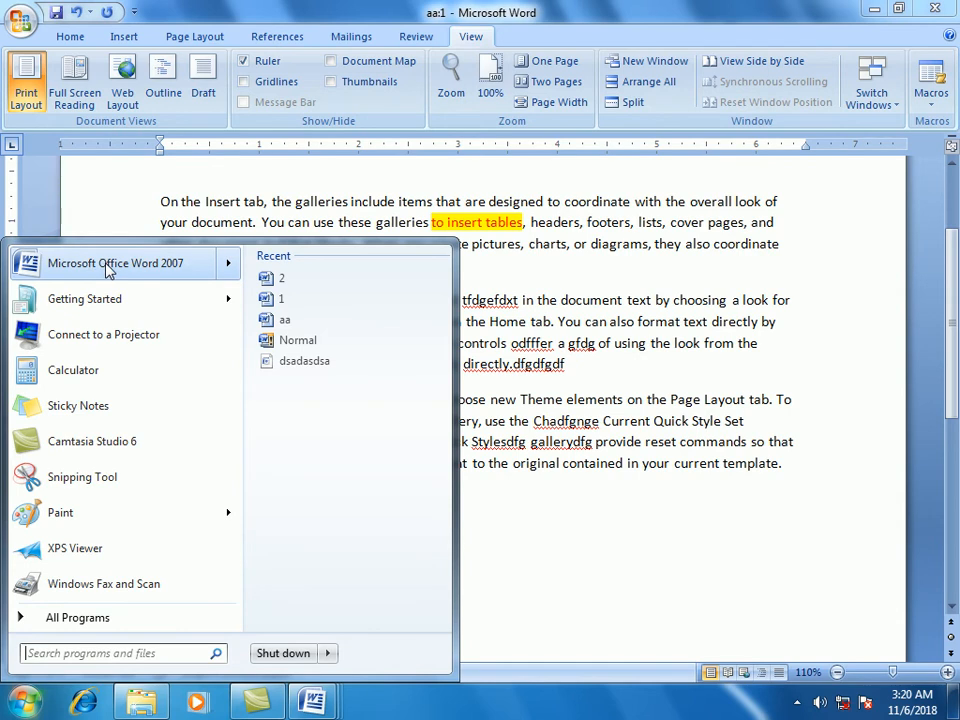
pyautogui.click(640, 275)
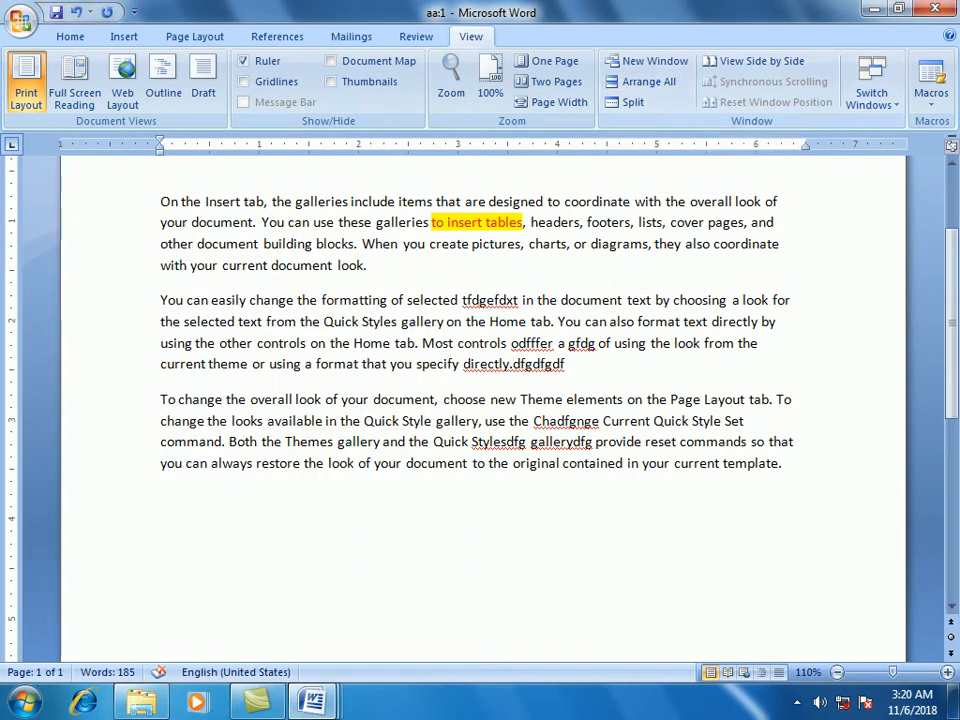
# - Arrange all three aa windows on the screen with Arrange All, and maximize aa:1 again
pyautogui.moveTo(305, 706)
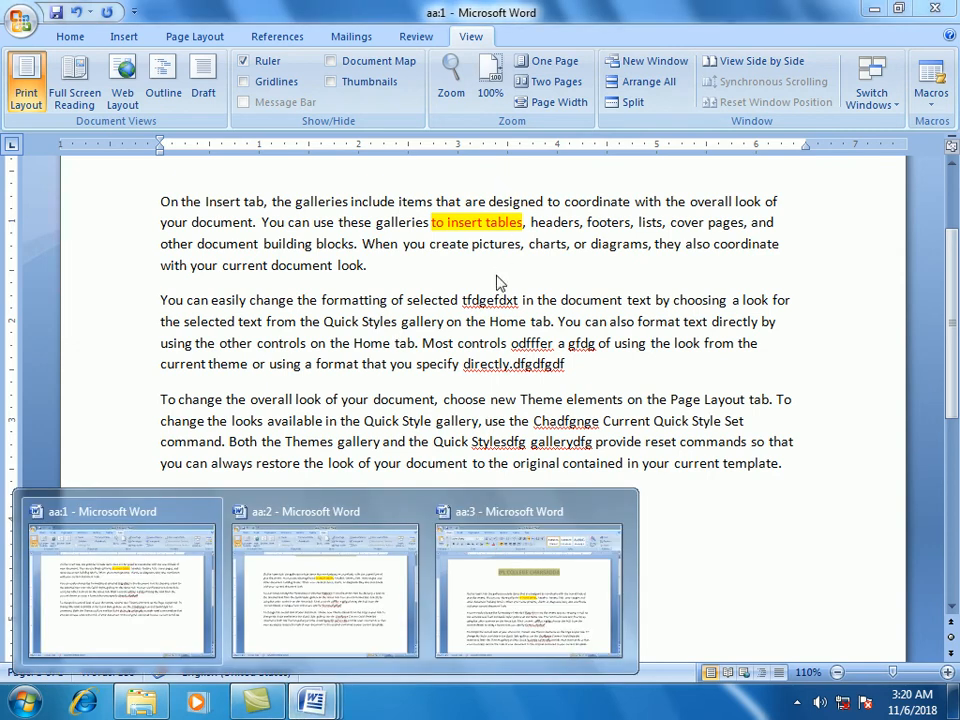
pyautogui.click(640, 84)
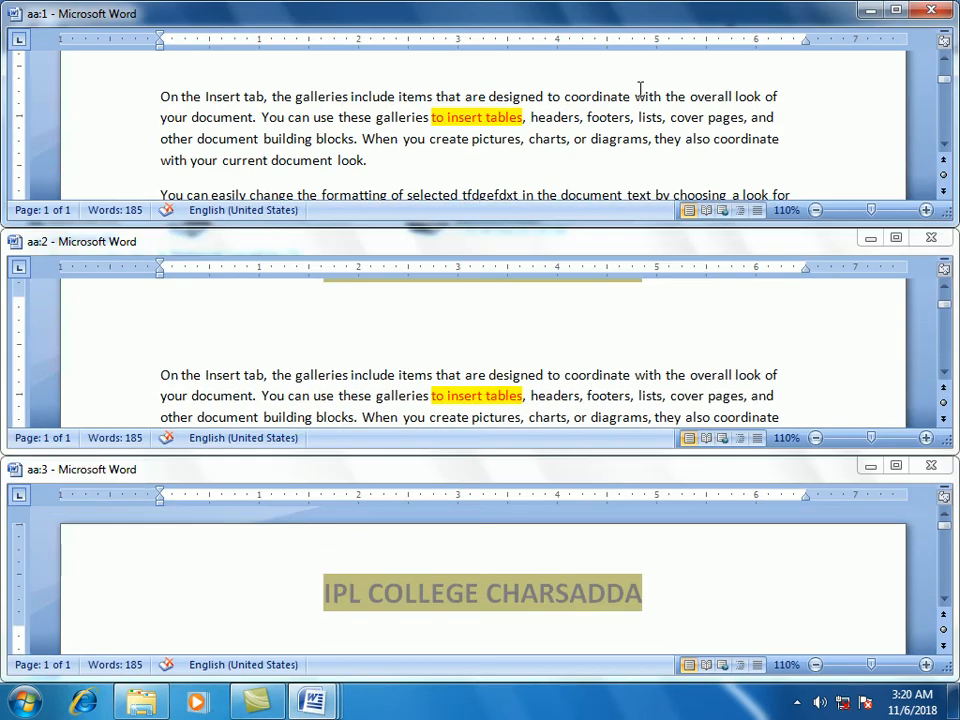
pyautogui.click(468, 560)
pyautogui.click(534, 136)
pyautogui.click(898, 10)
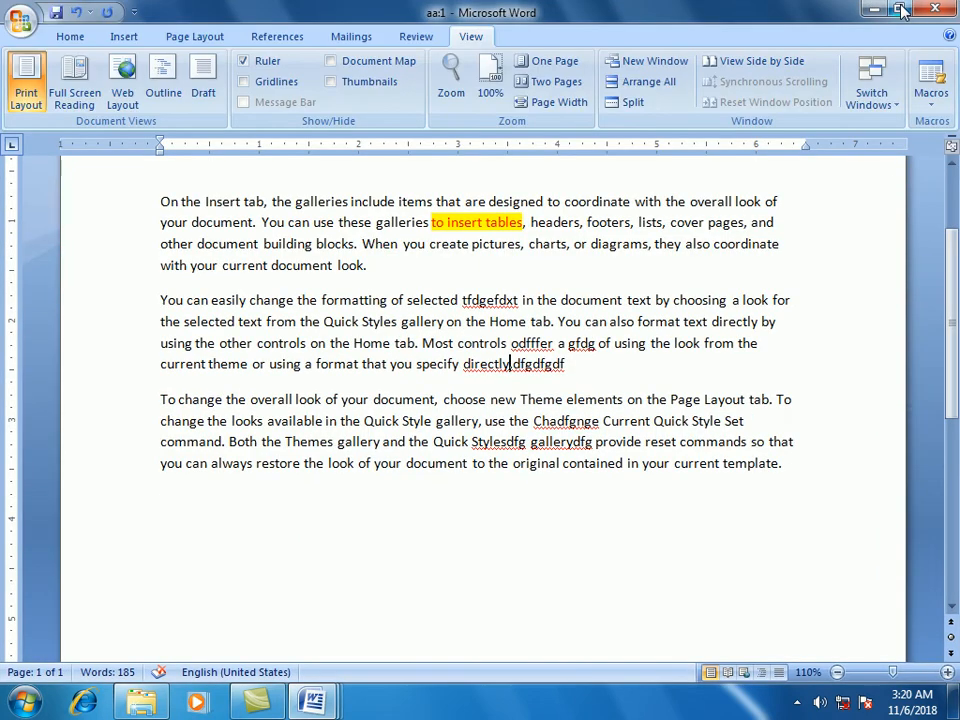
# - View aa:1 side by side with window aa:2
pyautogui.click(733, 76)
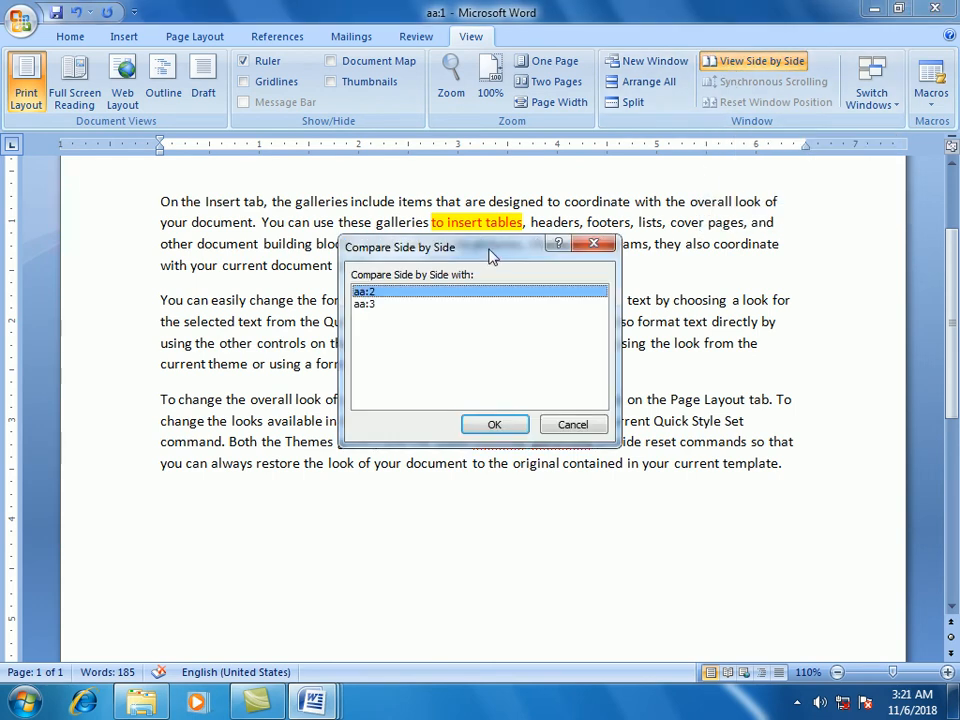
pyautogui.moveTo(489, 250); pyautogui.dragTo(578, 199)
pyautogui.click(452, 251)
pyautogui.click(454, 237)
pyautogui.click(455, 251)
pyautogui.click(457, 239)
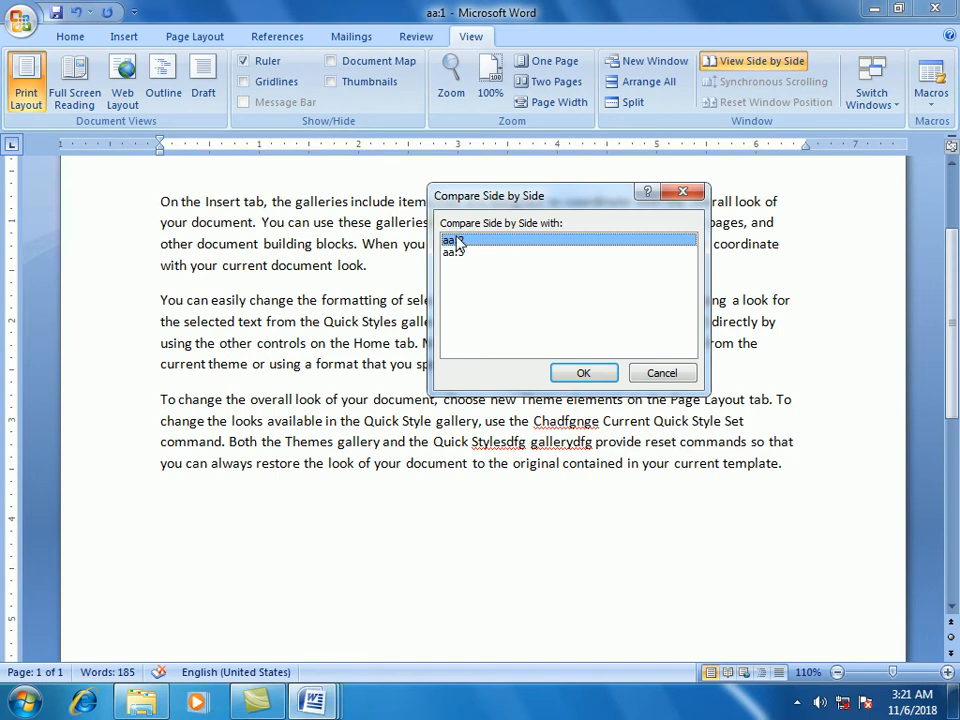
pyautogui.click(583, 373)
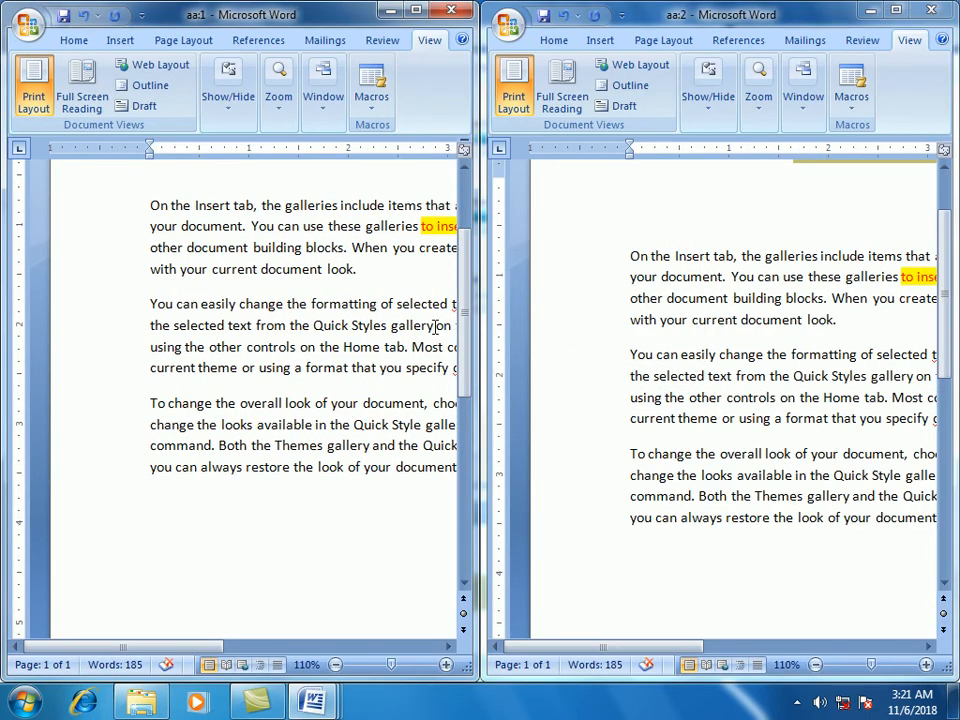
# - Reset the window position of the side-by-side windows aa:1 and aa:2
pyautogui.click(318, 112)
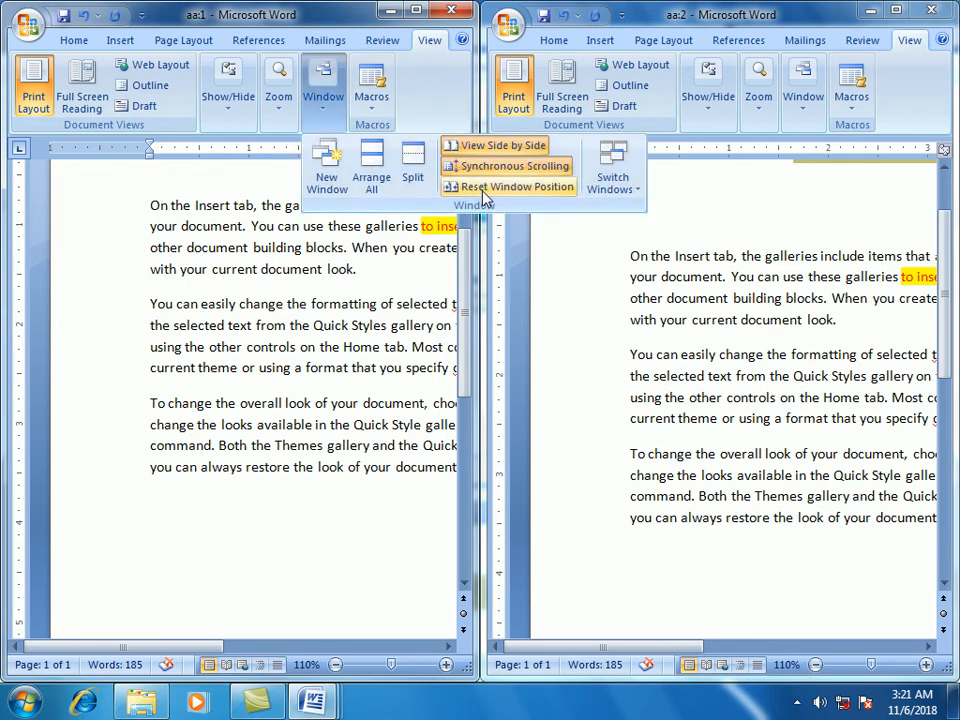
pyautogui.click(483, 189)
pyautogui.click(323, 100)
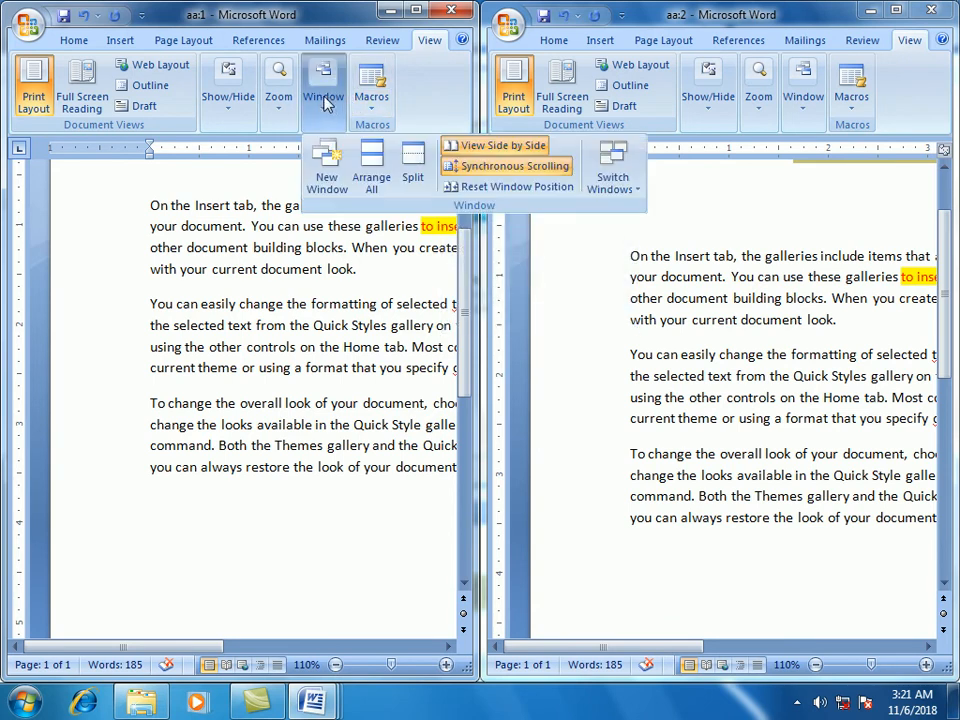
pyautogui.click(498, 189)
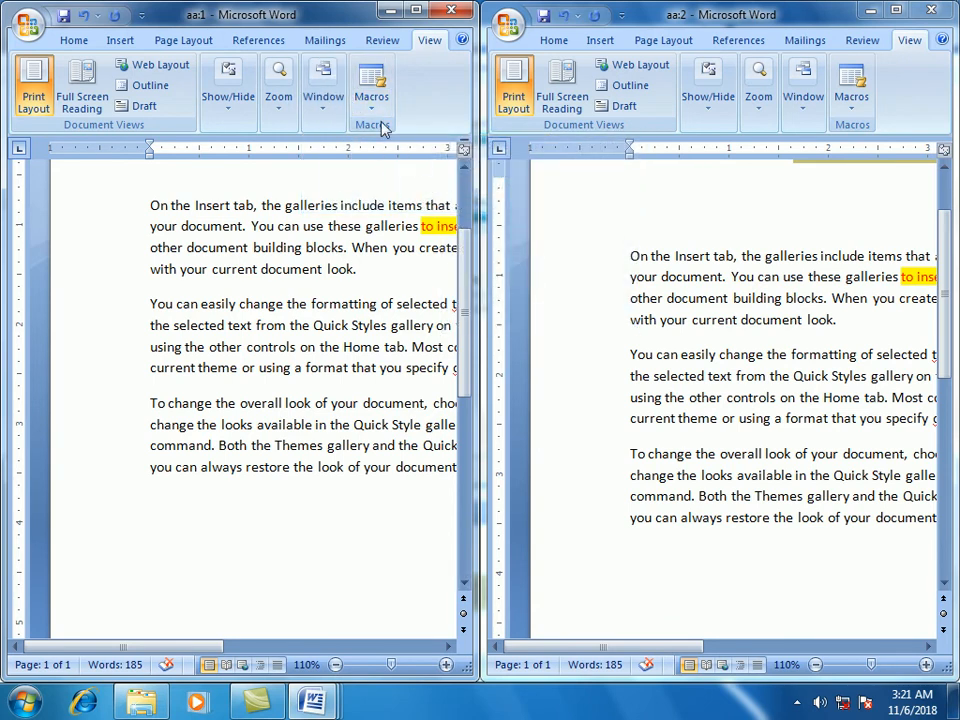
# - Maximize window aa:1, restore the side-by-side layout with Reset Window Position, and maximize aa:1 again
pyautogui.doubleClick(422, 15)
pyautogui.click(765, 102)
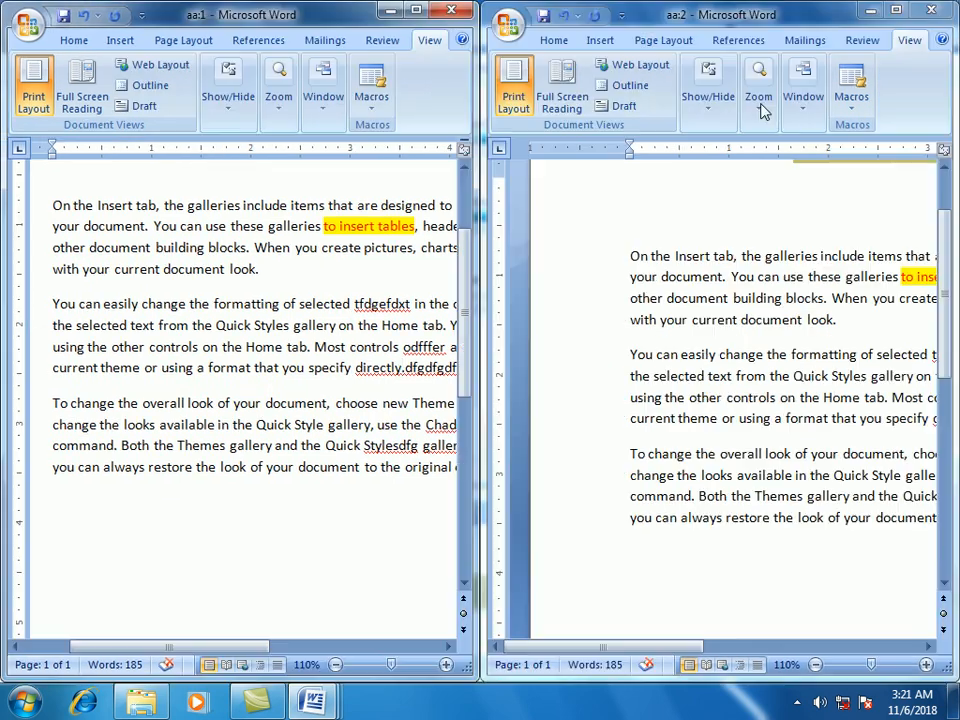
pyautogui.doubleClick(306, 9)
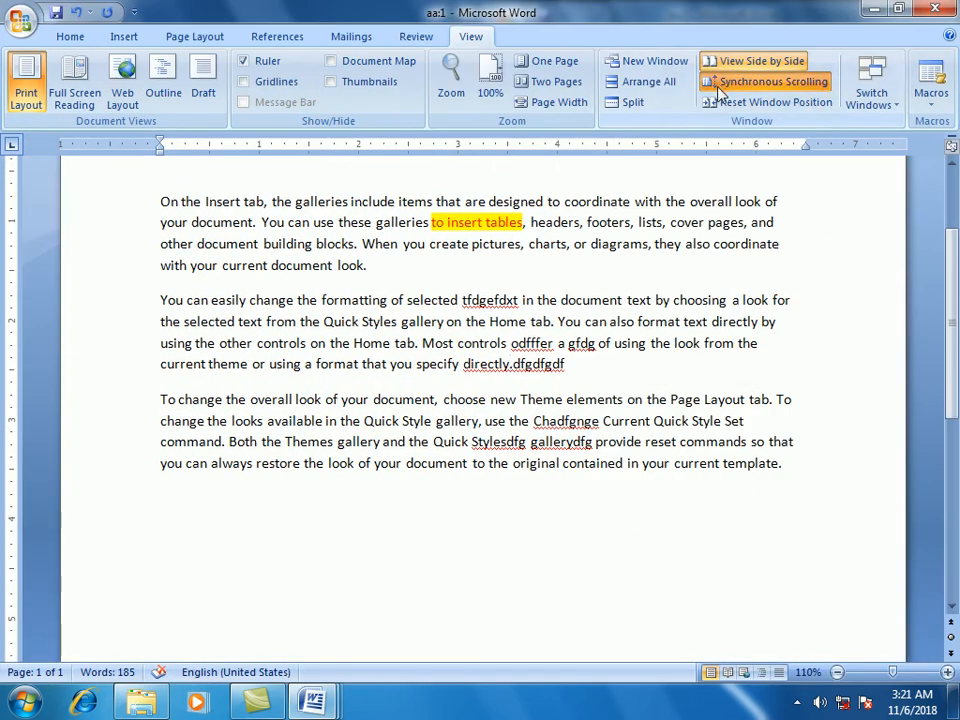
pyautogui.click(726, 103)
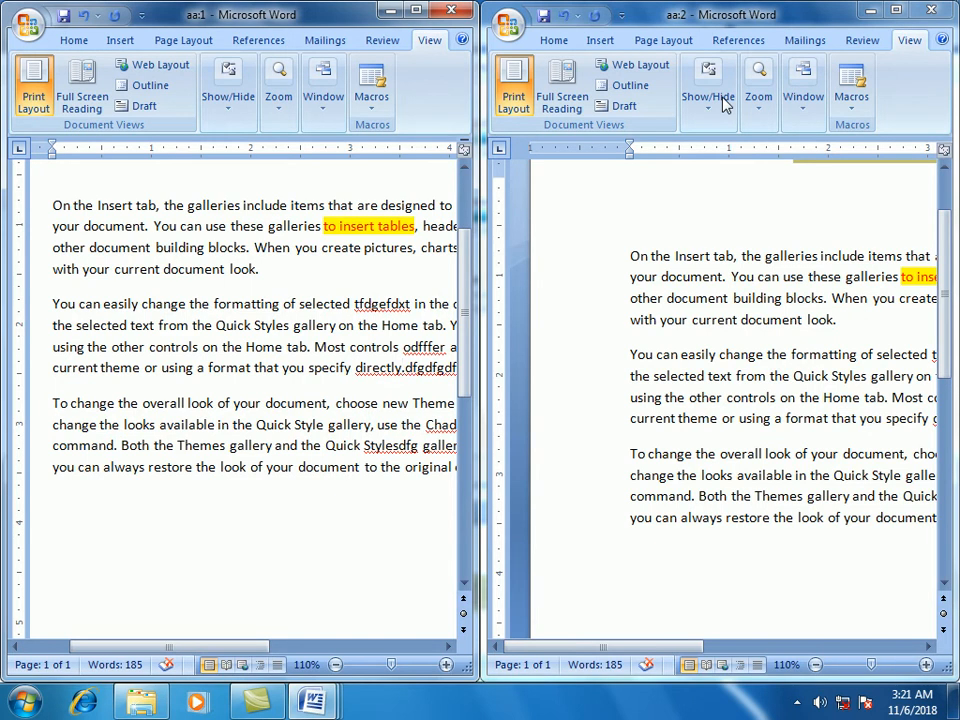
pyautogui.click(418, 14)
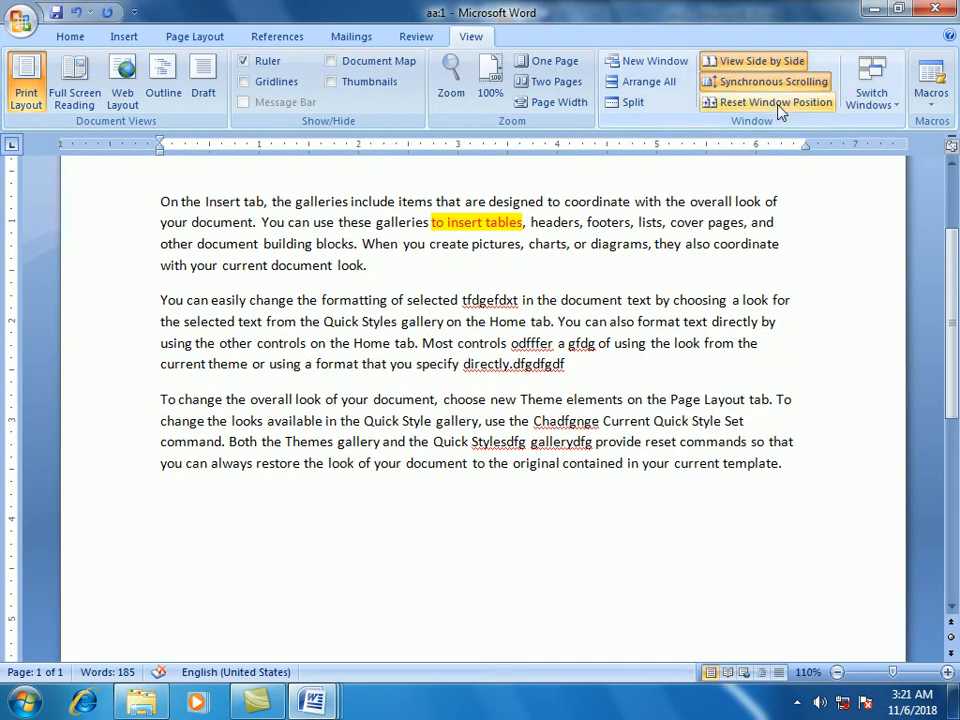
# - Switch to window aa:2 with Switch Windows and maximize it
pyautogui.click(872, 100)
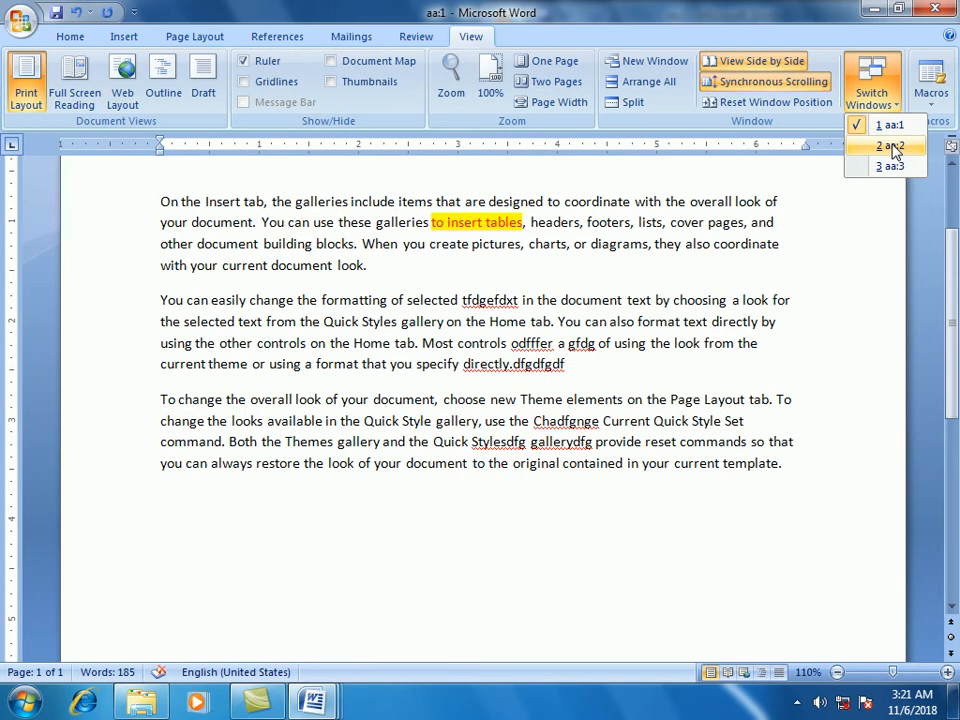
pyautogui.click(889, 145)
pyautogui.click(858, 112)
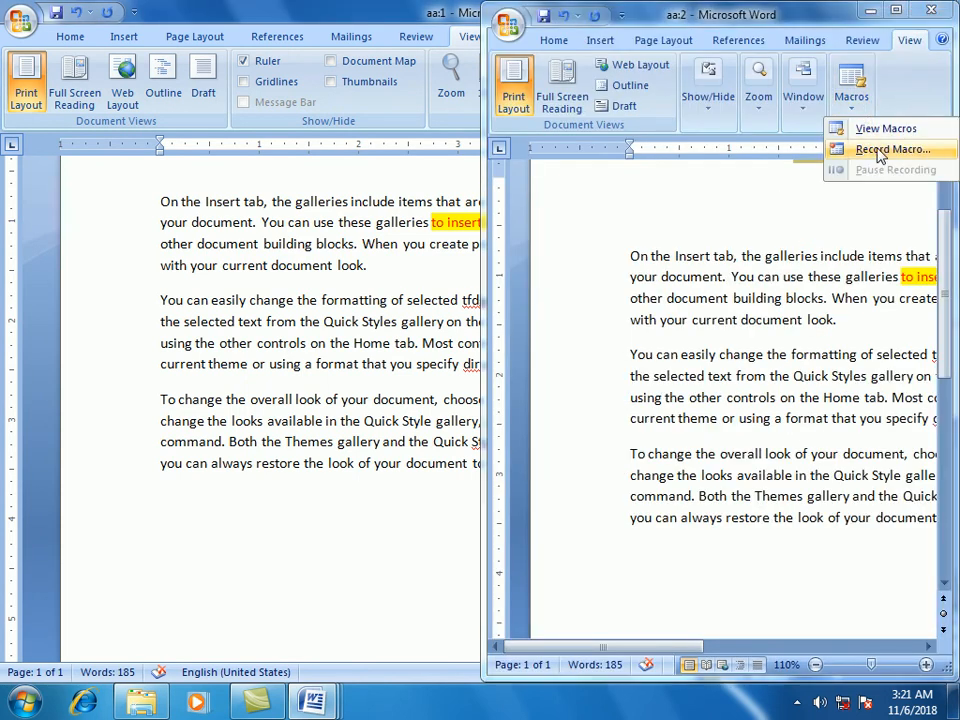
pyautogui.click(878, 150)
pyautogui.click(879, 199)
pyautogui.click(895, 12)
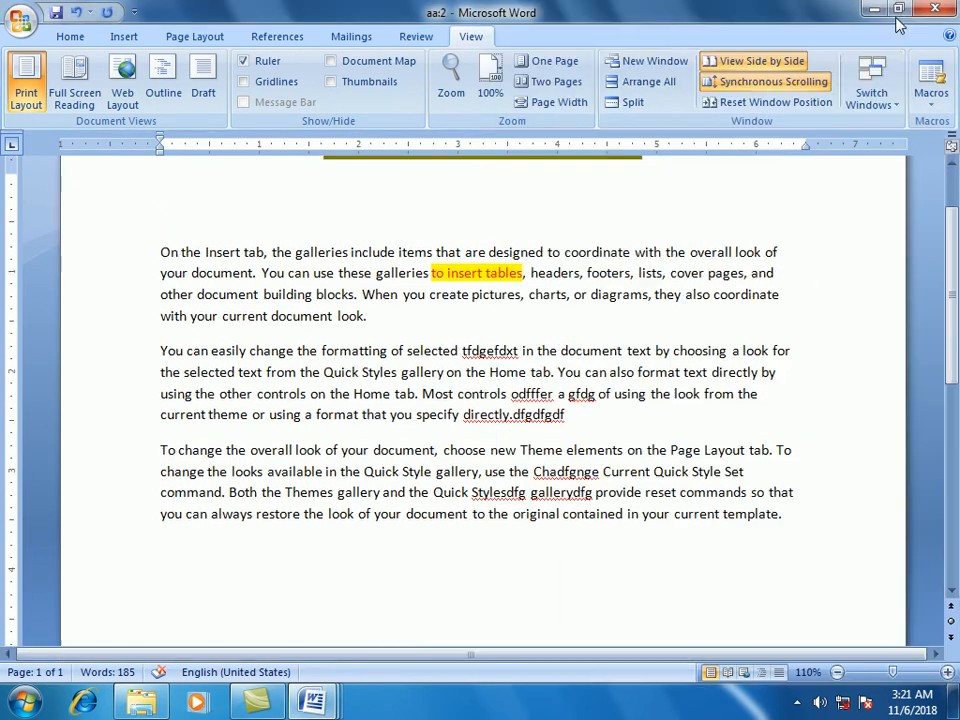
pyautogui.click(871, 95)
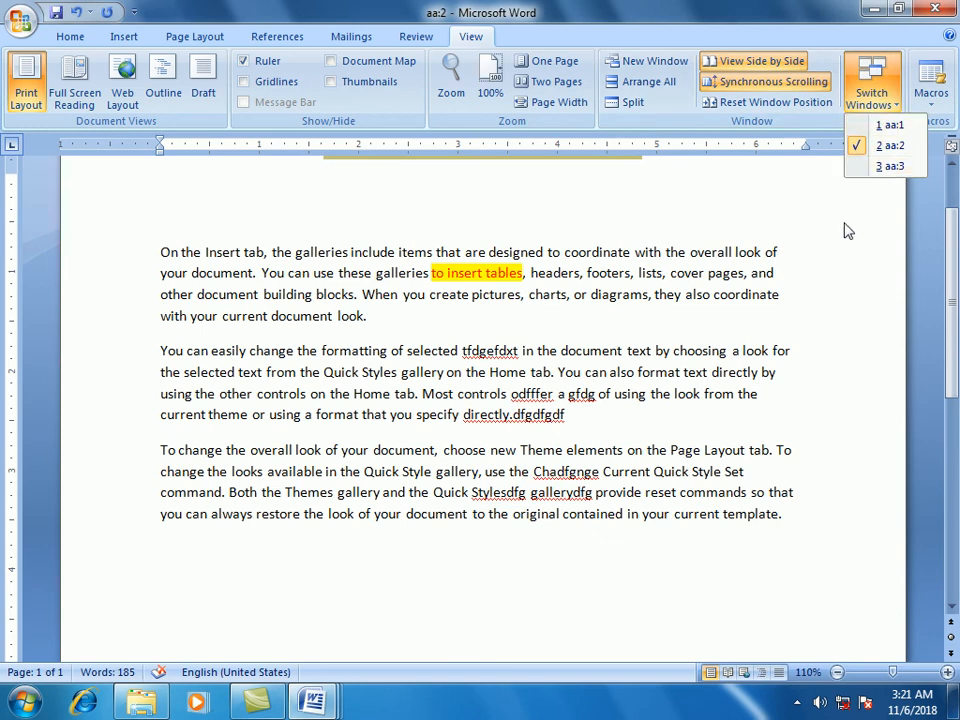
pyautogui.click(840, 256)
# - Undo all recent edits in aa:2, back to the document with only the IPL COLLEGE CHARSADDA heading
pyautogui.scroll(2, 673, 185)
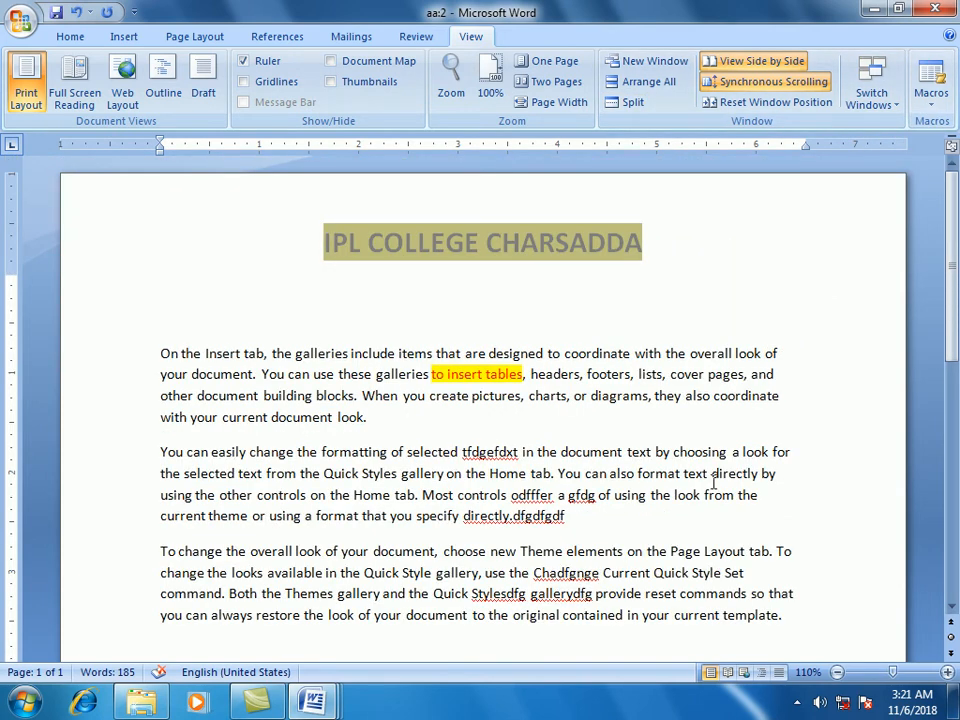
pyautogui.scroll(-3, 630, 575)
pyautogui.scroll(1, 645, 555)
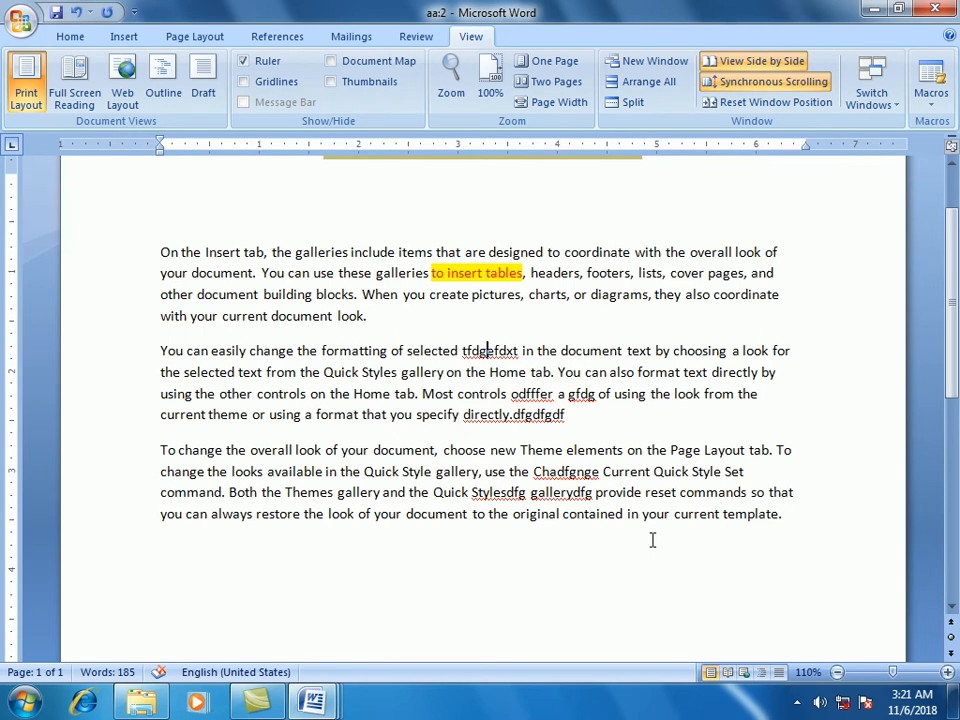
pyautogui.hotkey('ctrl', 'z')
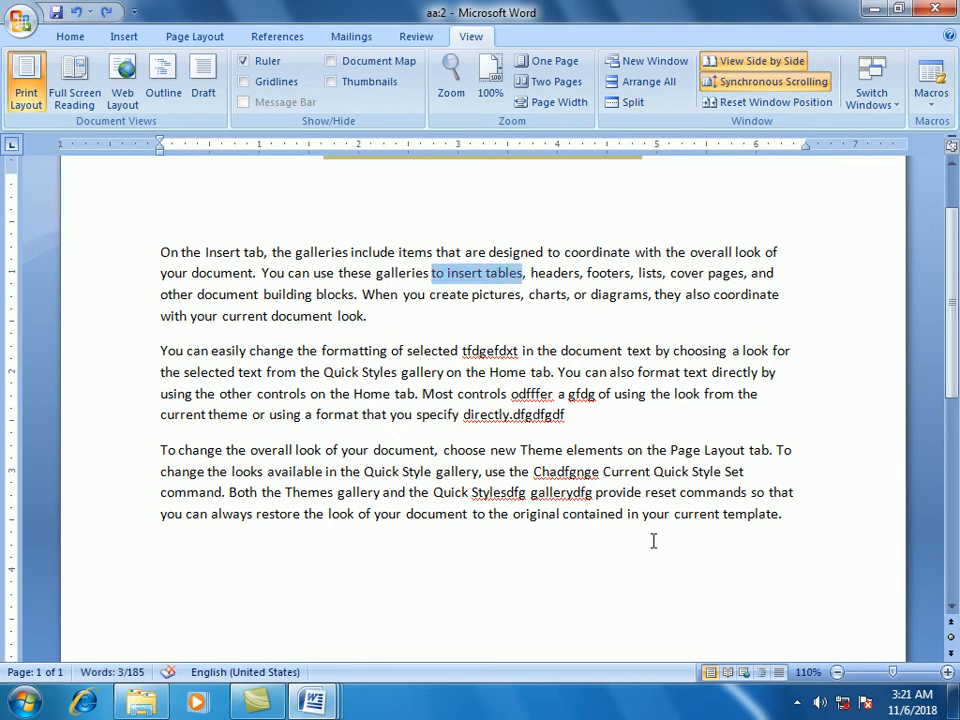
pyautogui.hotkey('ctrl', 'z')
pyautogui.hotkey('ctrl', 'z')
pyautogui.hotkey('ctrl', 'z')
pyautogui.hotkey('ctrl', 'z')
pyautogui.hotkey('ctrl', 'z')
pyautogui.hotkey('ctrl', 'z')
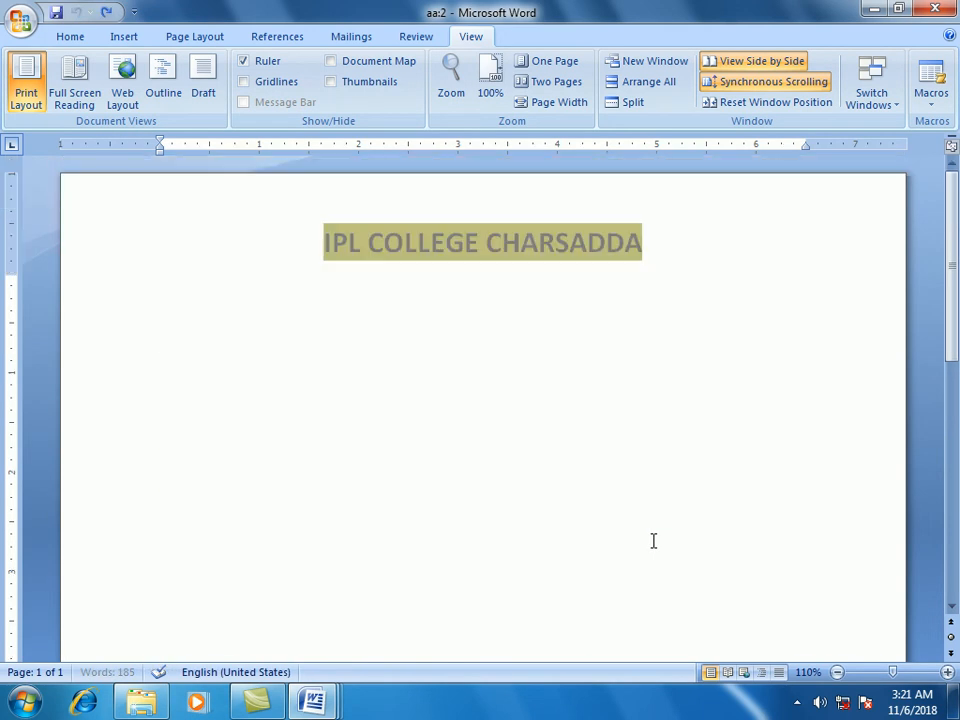
# - Turn off the side-by-side view and close the extra windows of the aa document, keeping one maximized
pyautogui.click(783, 64)
pyautogui.click(782, 66)
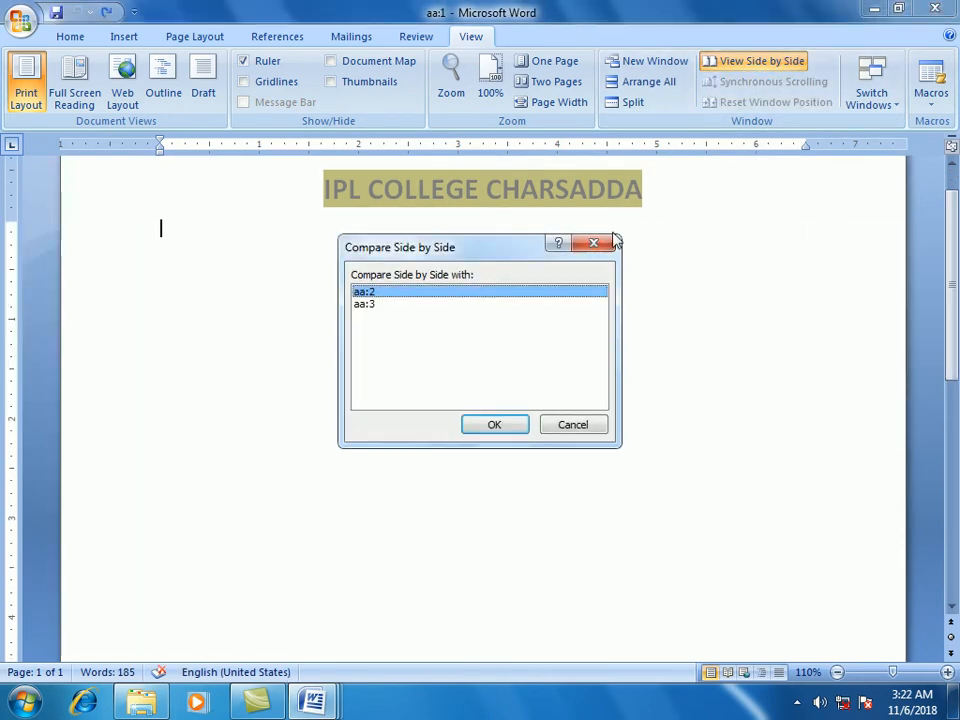
pyautogui.press('Return')
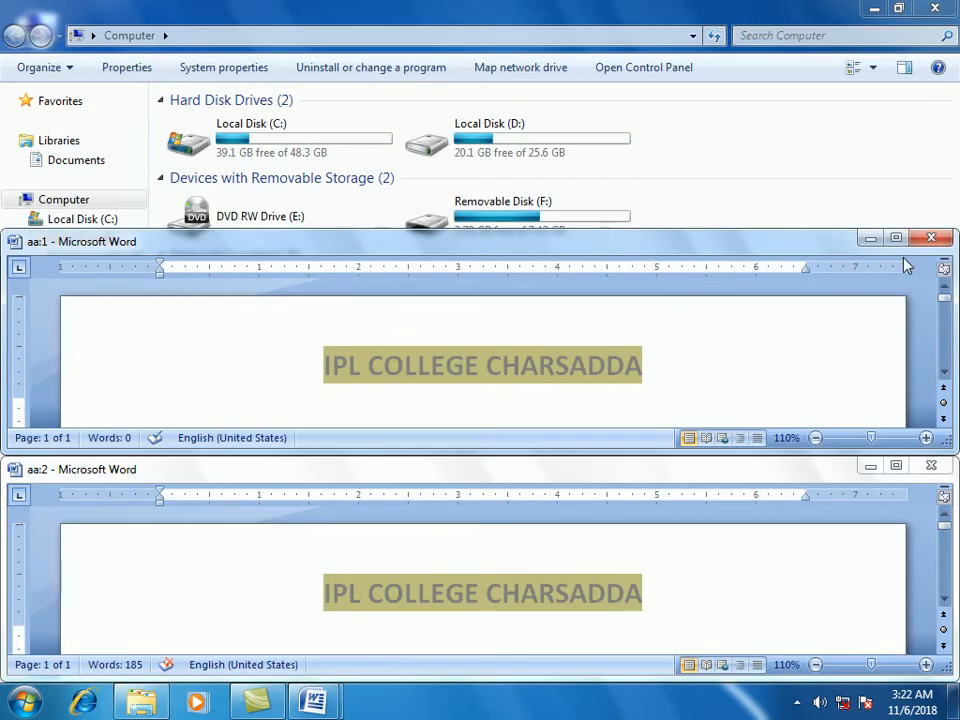
pyautogui.click(896, 239)
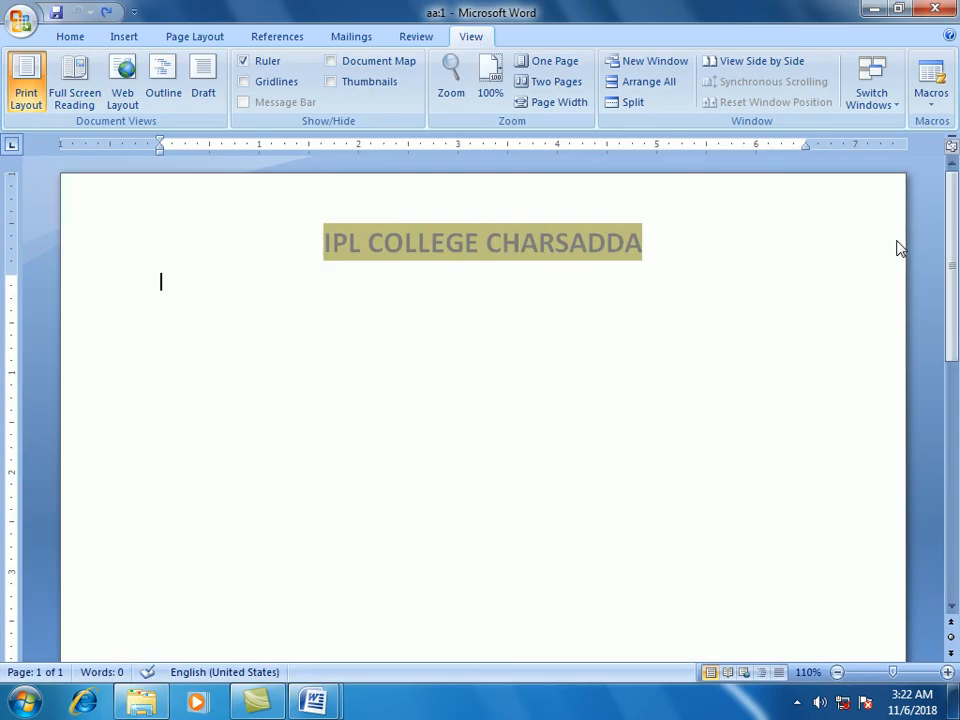
pyautogui.click(929, 10)
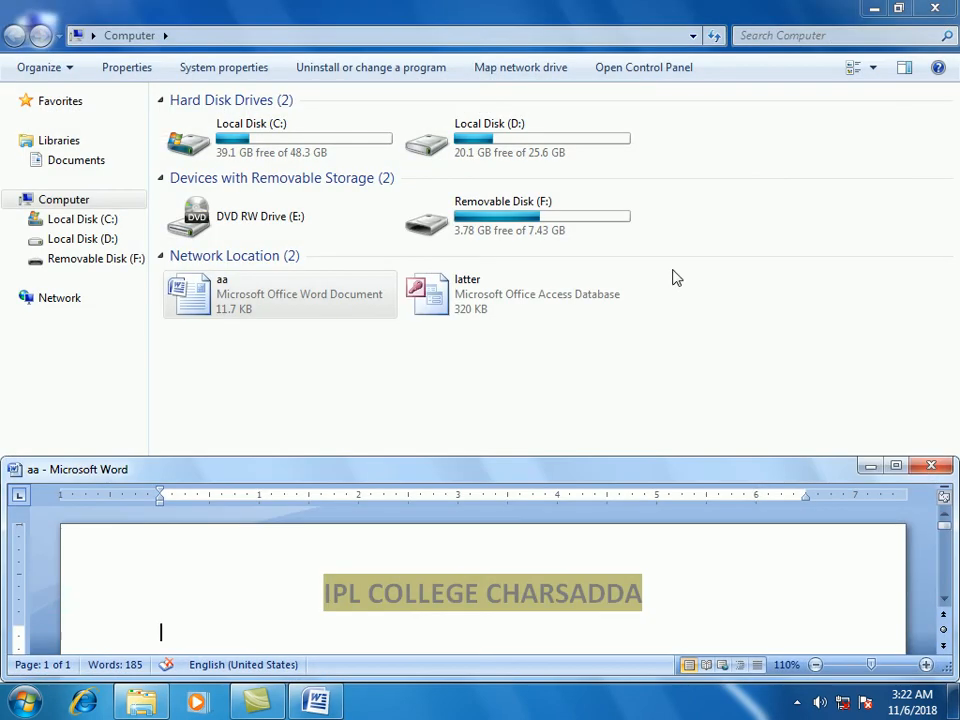
pyautogui.click(895, 467)
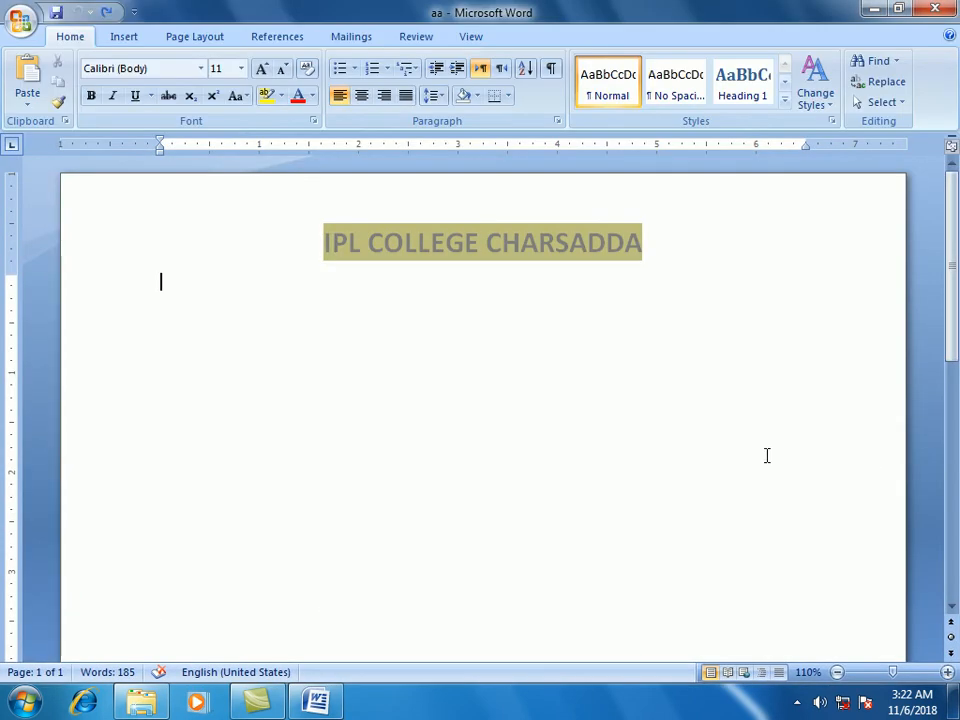
# - Add two blank lines below the heading and insert a table with four columns and three rows
pyautogui.click(462, 40)
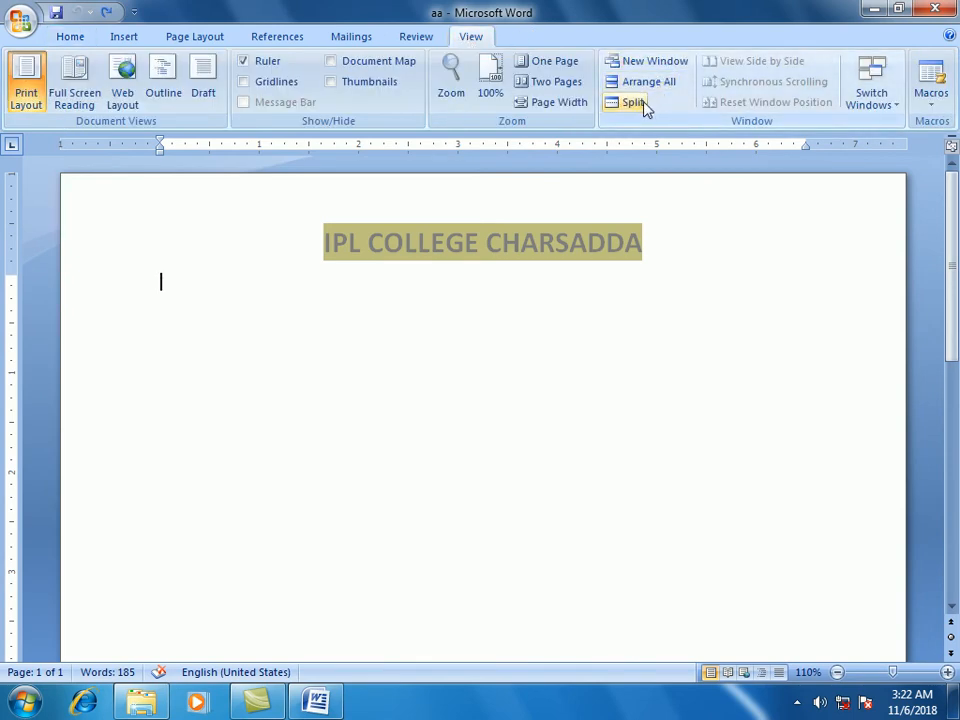
pyautogui.press('Return')
pyautogui.press('Return')
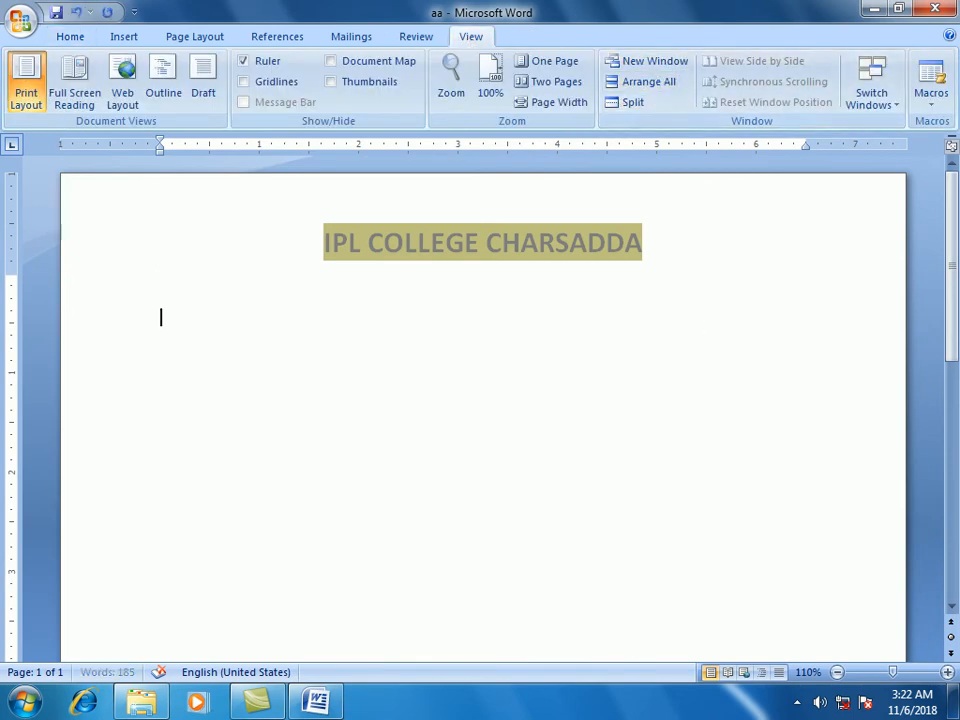
pyautogui.click(124, 38)
pyautogui.click(128, 93)
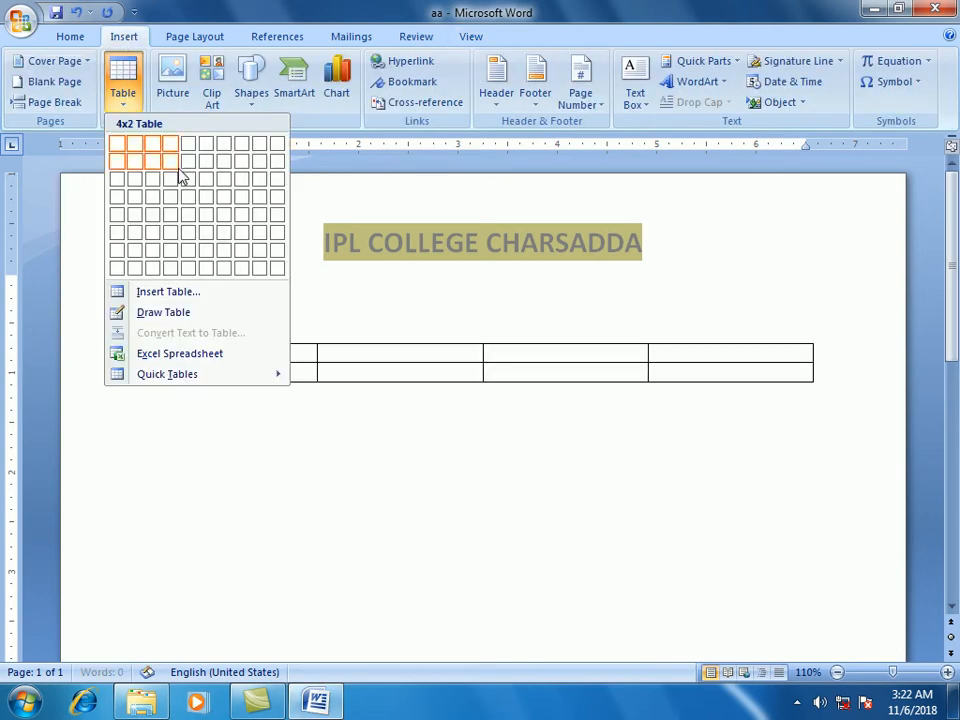
pyautogui.click(182, 179)
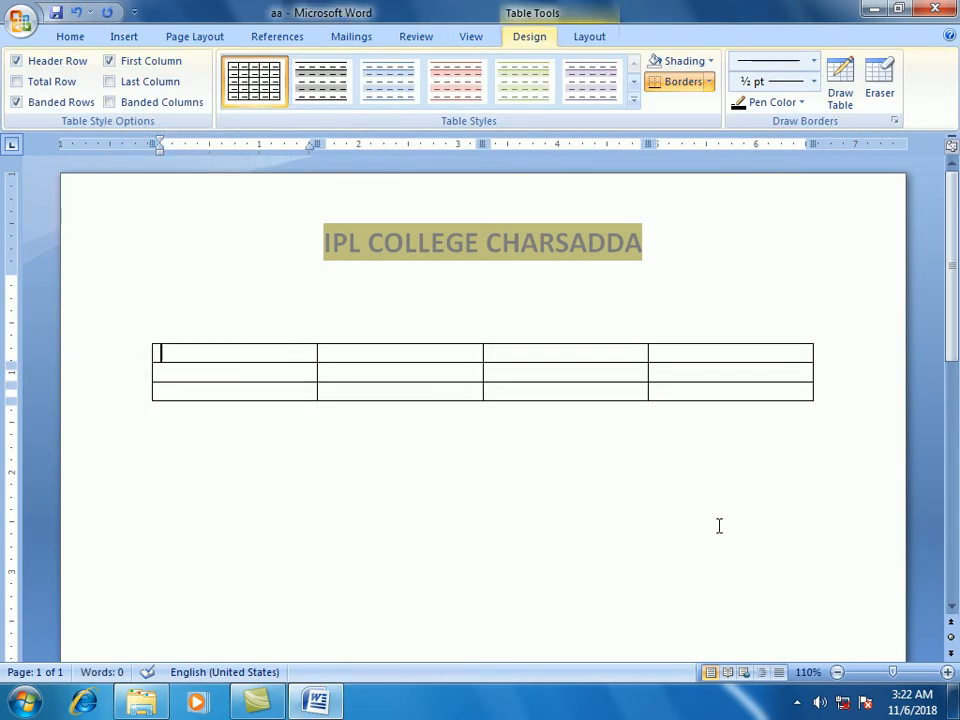
# - Fill the table's first row with the headings Name, Address, Cell and Fee
pyautogui.write('namw')
pyautogui.press('BackSpace')
pyautogui.write('e')
pyautogui.press('Tab')
pyautogui.write('address')
pyautogui.press('Tab')
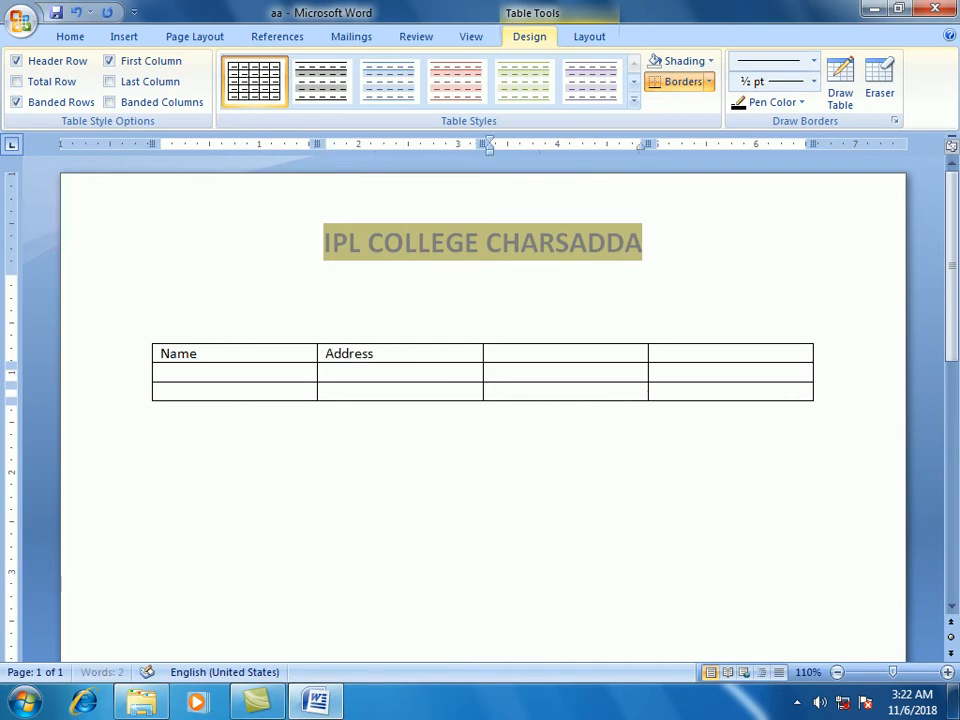
pyautogui.write('celll')
pyautogui.press('BackSpace')
pyautogui.press('Tab')
pyautogui.write('fee')
# - Enter a person's first name in the Name column of the second and third rows
pyautogui.press('Down')
pyautogui.press('Left')
pyautogui.press('Left')
pyautogui.press('Left')
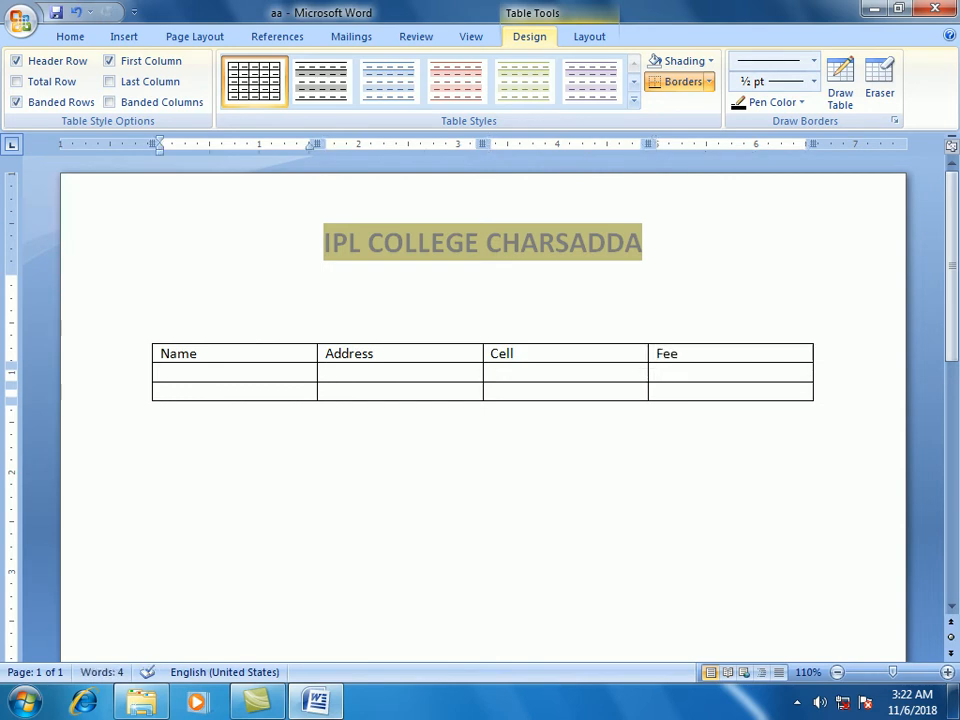
pyautogui.write('asd')
pyautogui.press('Down')
pyautogui.write('a')
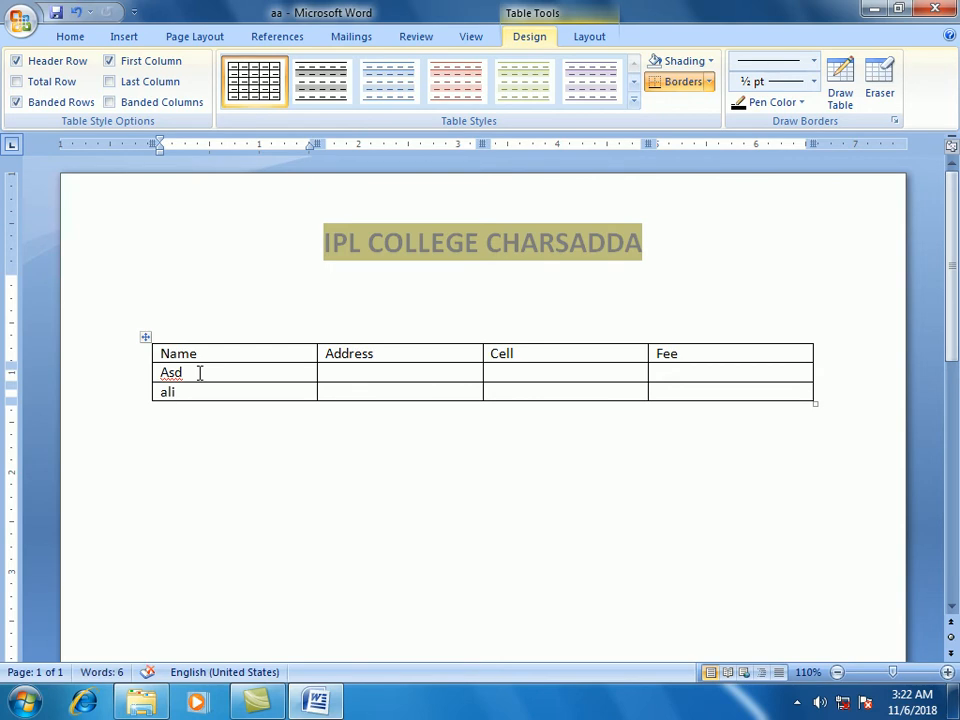
pyautogui.press('BackSpace')
pyautogui.write('ad')
pyautogui.click(166, 315)
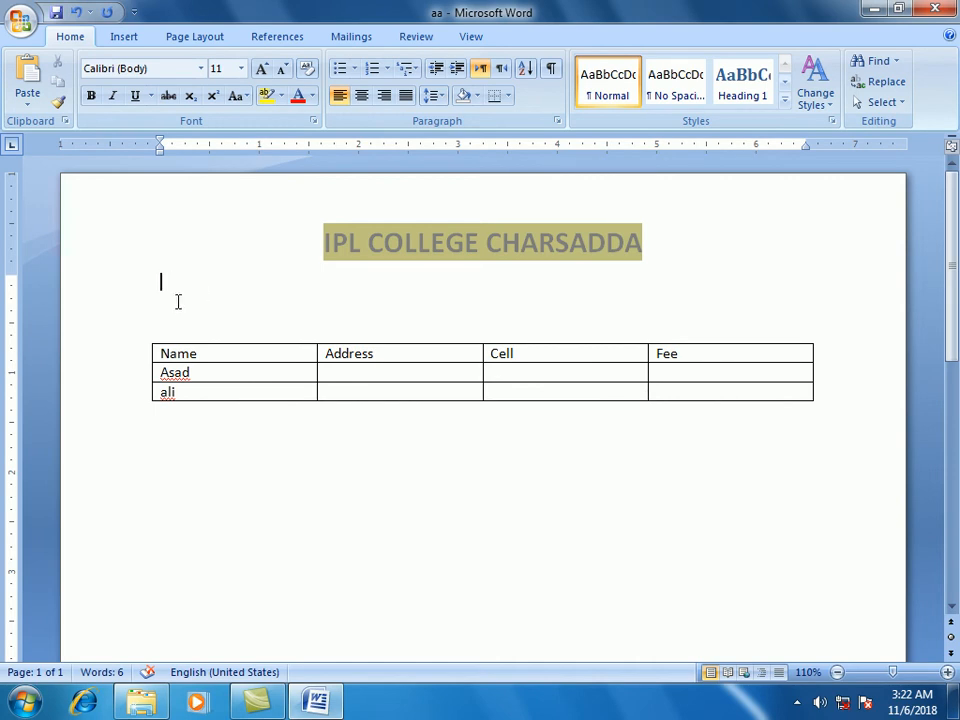
# - Close the aa document without saving, leave its folder window, and start Word again with a new blank document
pyautogui.click(935, 9)
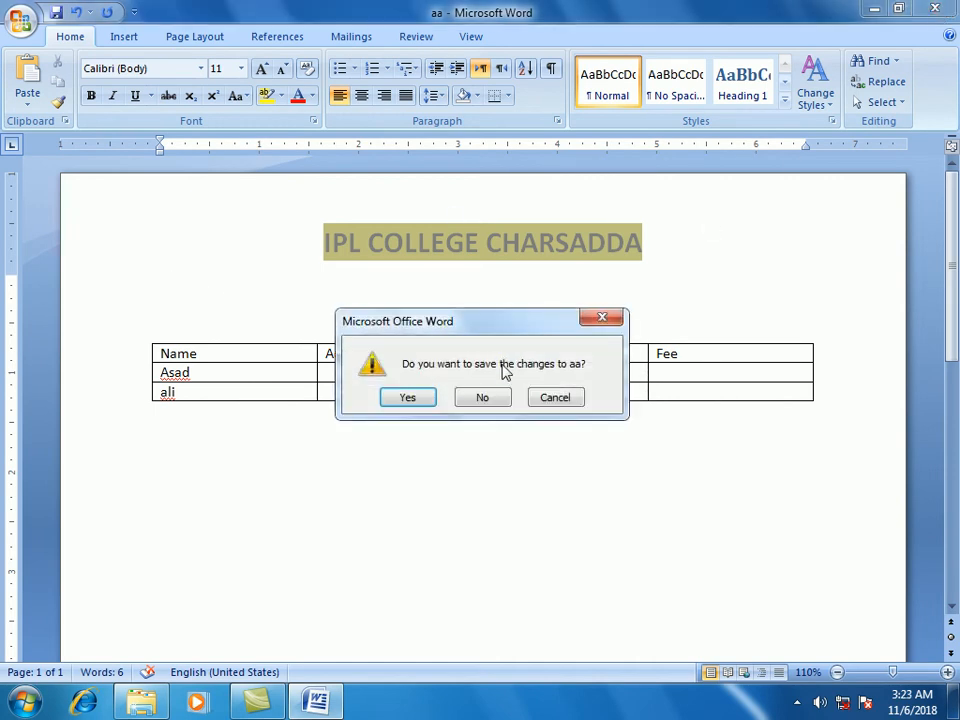
pyautogui.click(490, 402)
pyautogui.click(946, 9)
pyautogui.click(25, 702)
pyautogui.click(159, 261)
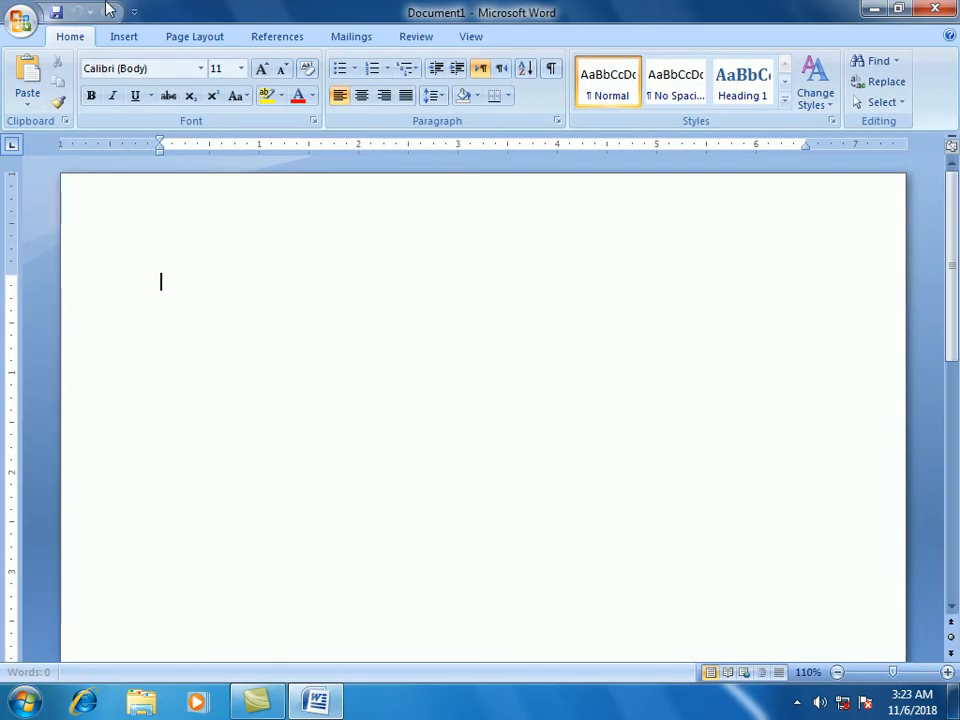
# - Insert a table with five columns and two rows, and fill its first row with Name, Address, Nic, Cell and fee
pyautogui.click(122, 35)
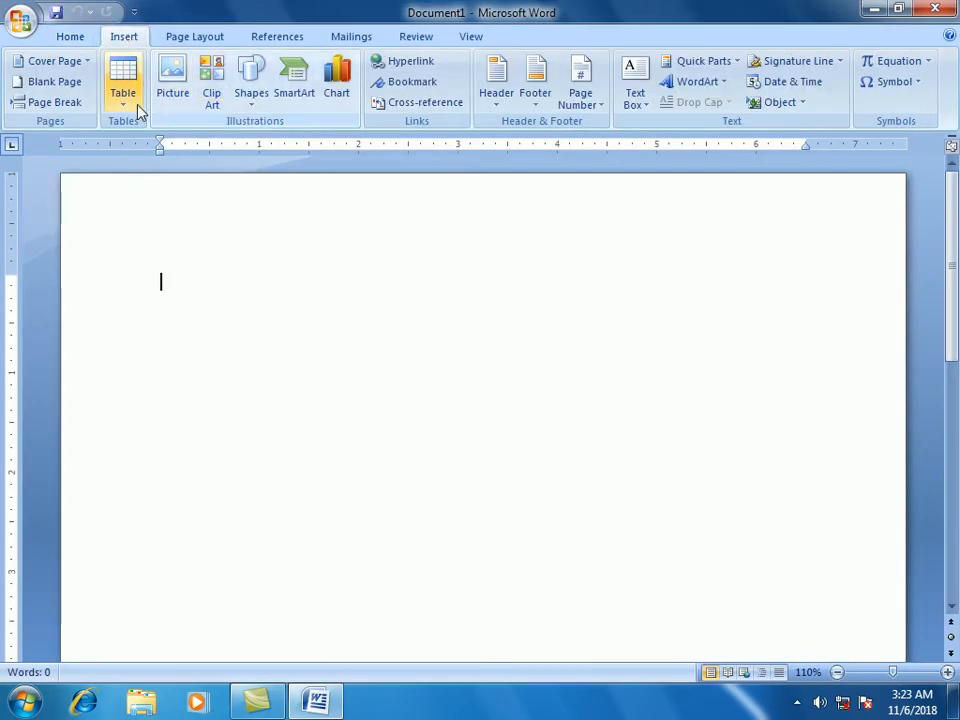
pyautogui.click(137, 105)
pyautogui.click(187, 163)
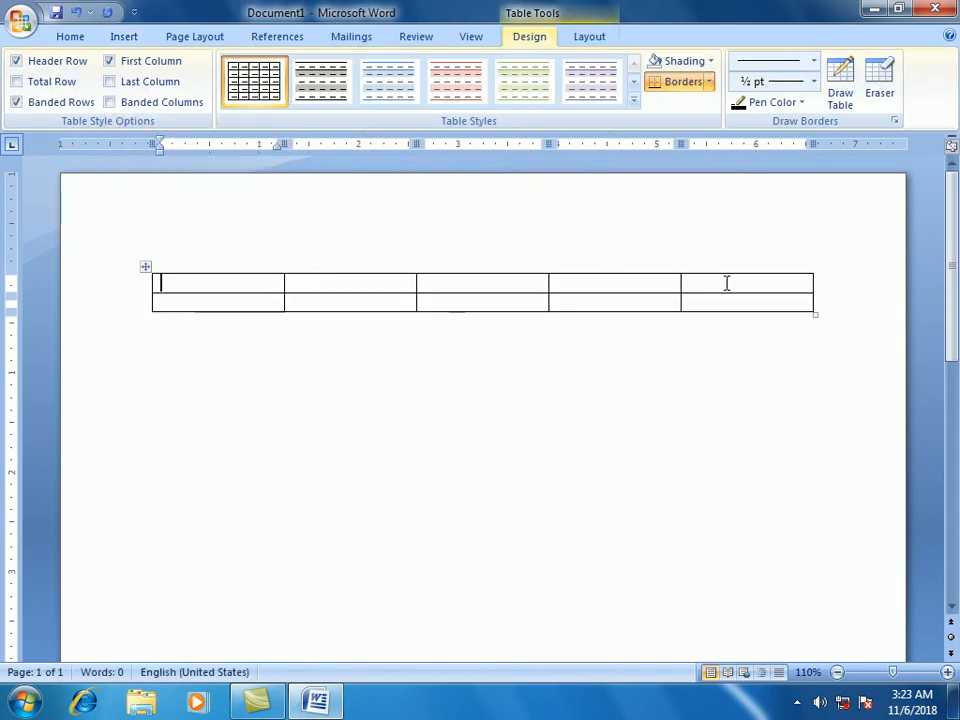
pyautogui.write('name')
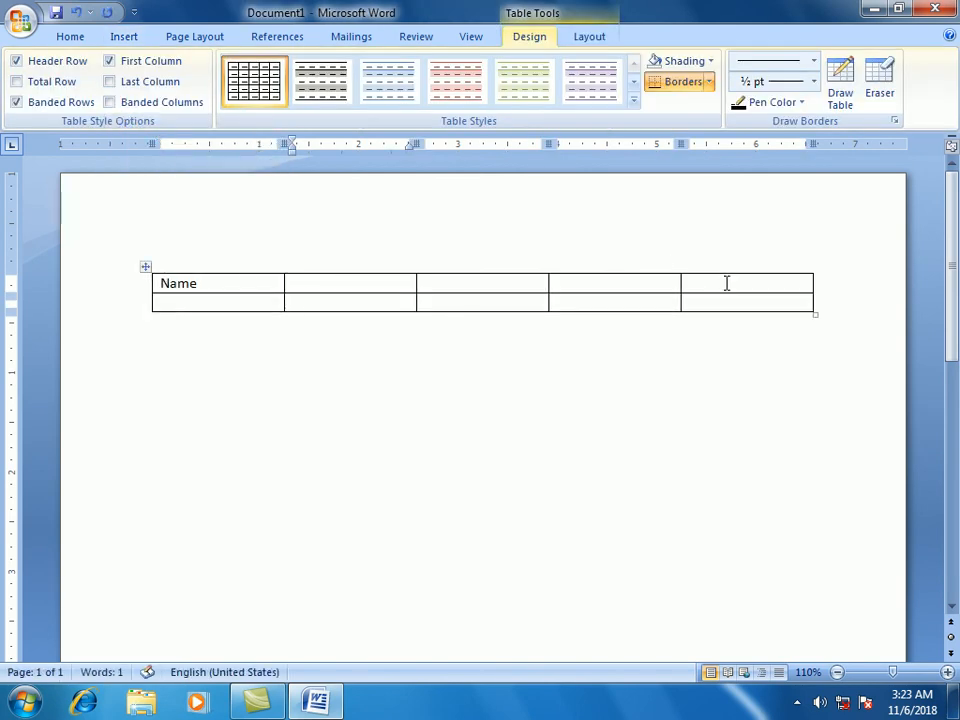
pyautogui.press('Tab')
pyautogui.write('address')
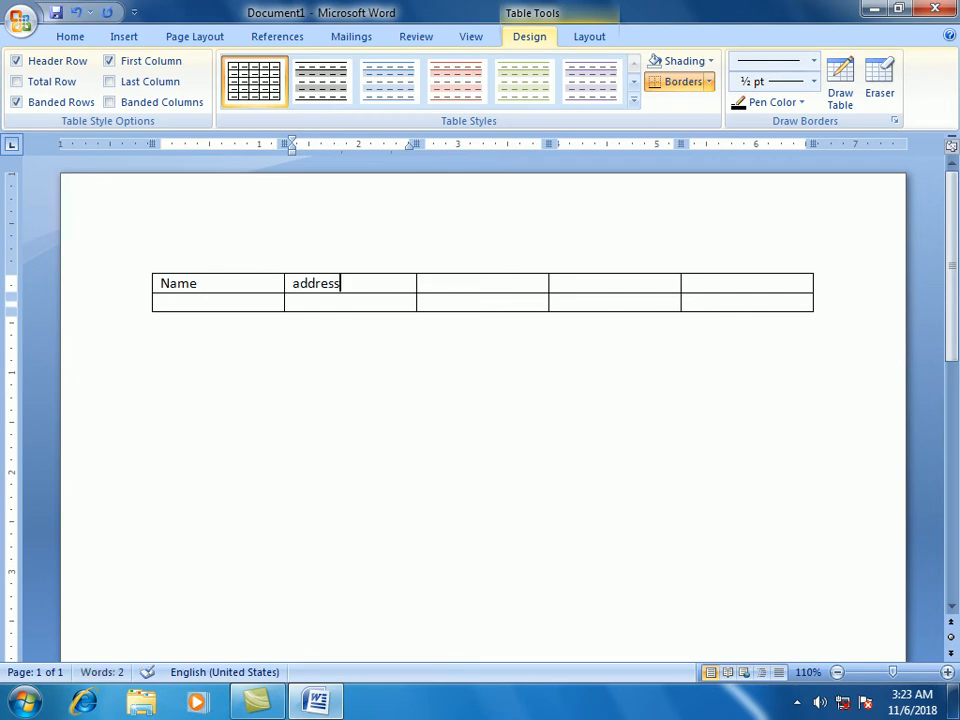
pyautogui.press('Tab')
pyautogui.write('nic')
pyautogui.press('Tab')
pyautogui.write('cell')
pyautogui.press('Tab')
pyautogui.write('fee')
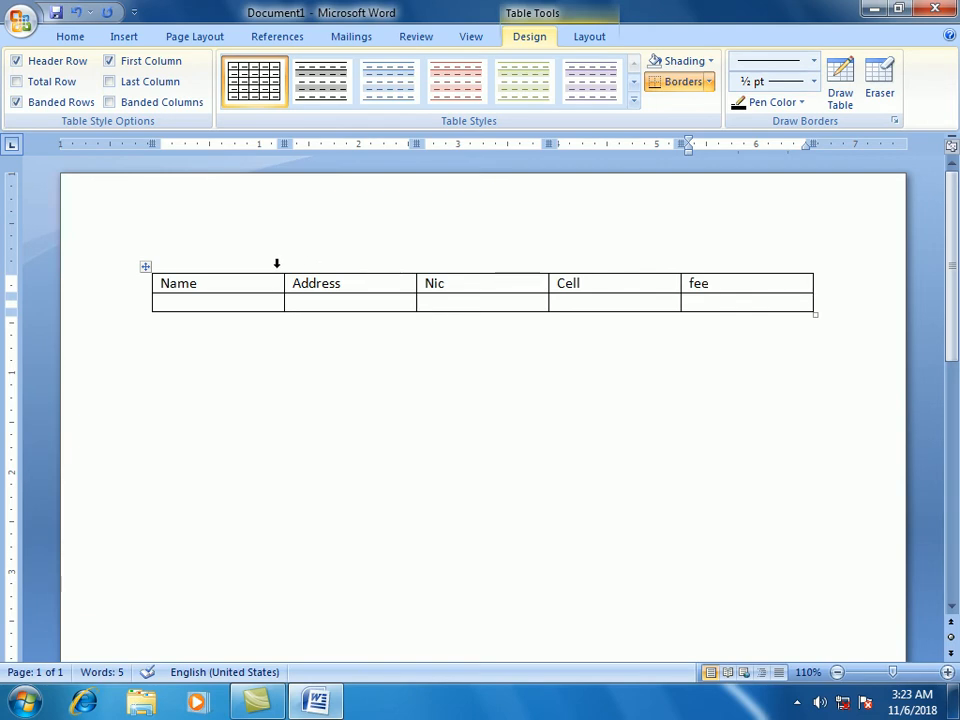
pyautogui.click(171, 253)
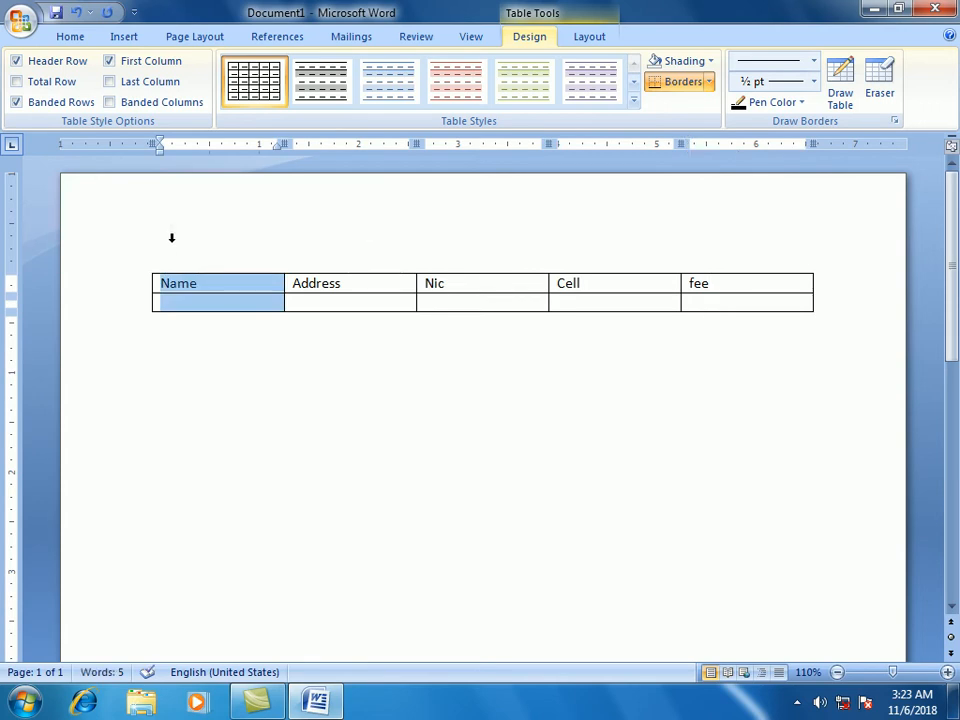
pyautogui.click(217, 287)
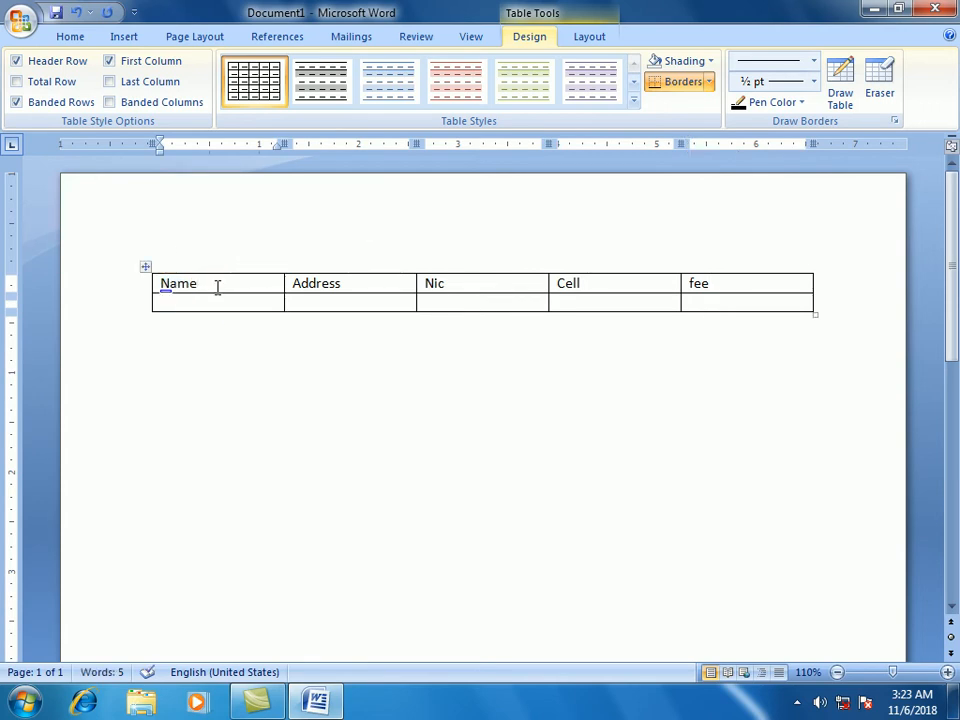
pyautogui.click(596, 40)
pyautogui.click(472, 40)
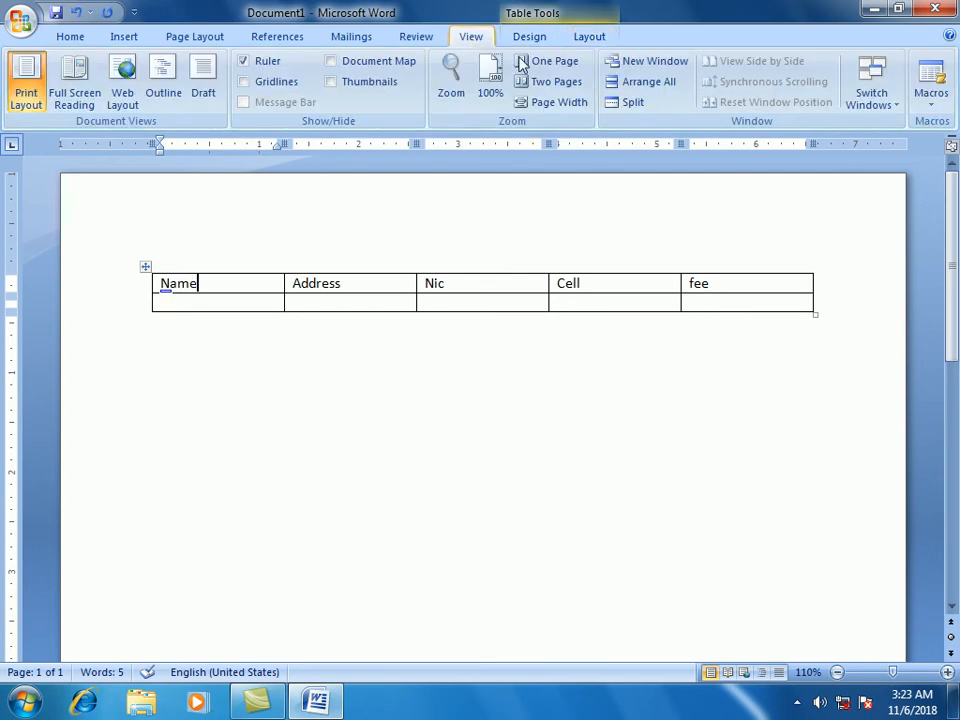
pyautogui.click(640, 112)
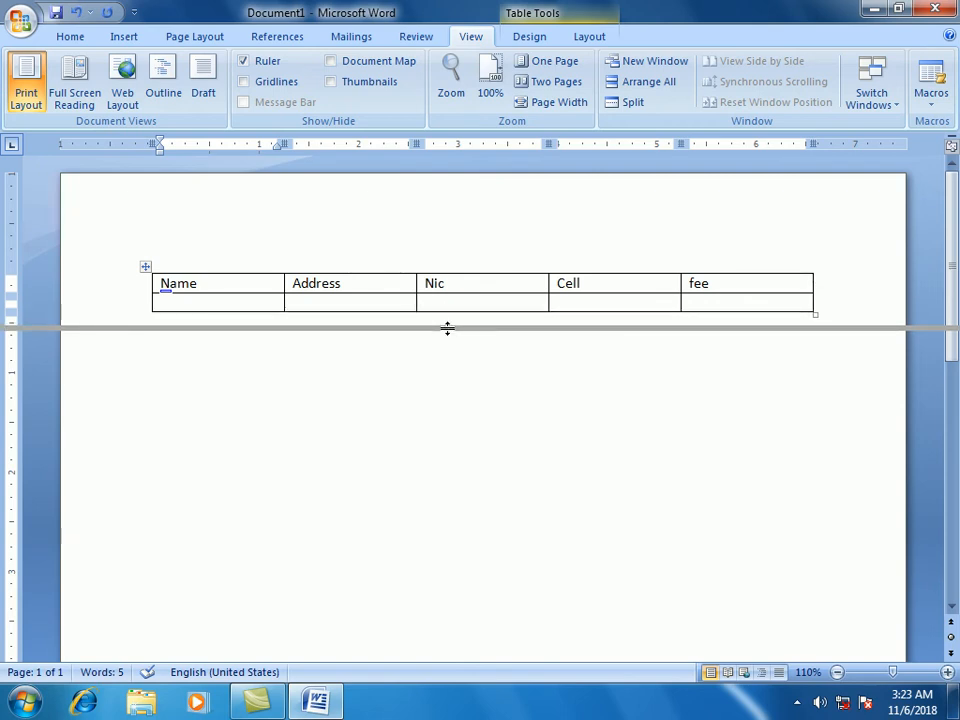
pyautogui.press('Escape')
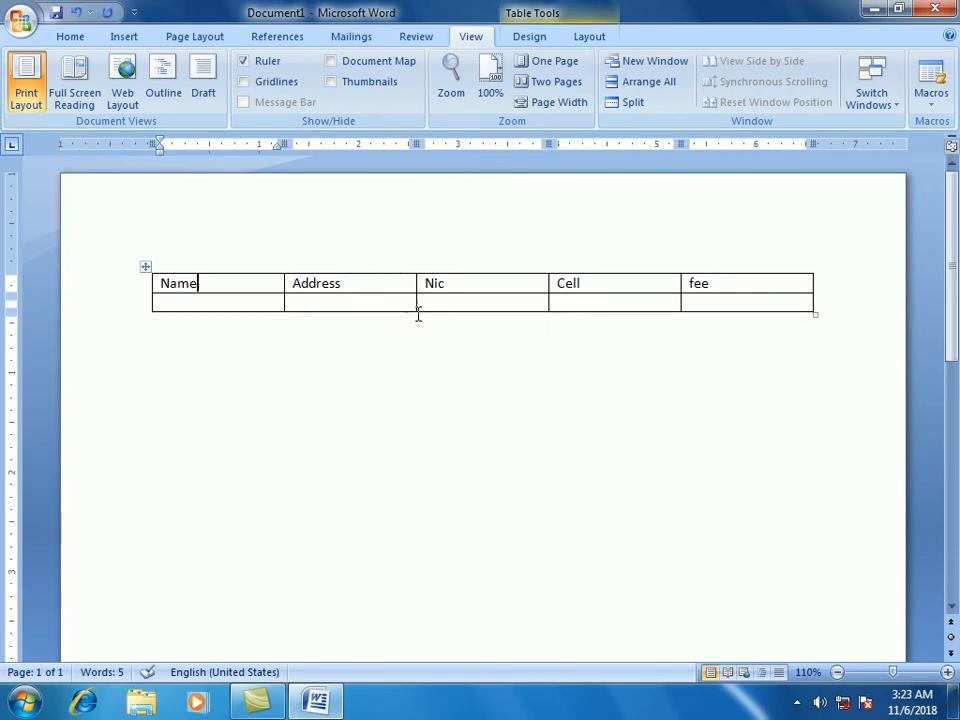
# - Extend the table with more than 20 blank rows below the heading row and return to the heading row
pyautogui.click(223, 306)
pyautogui.press('Tab')
pyautogui.press('Tab')
pyautogui.press('Tab')
pyautogui.press('Tab')
pyautogui.press('Tab')
pyautogui.press('Tab')
pyautogui.press('Tab')
pyautogui.press('Tab')
pyautogui.press('Tab')
pyautogui.press('Tab')
pyautogui.press('Tab')
pyautogui.press('Tab')
pyautogui.press('Tab')
pyautogui.press('Tab')
pyautogui.press('Tab')
pyautogui.press('Tab')
pyautogui.press('Tab')
pyautogui.press('Tab')
pyautogui.press('Tab')
pyautogui.press('Tab')
pyautogui.press('Tab')
pyautogui.press('Tab')
pyautogui.press('Tab')
pyautogui.press('Tab')
pyautogui.press('Tab')
pyautogui.press('Tab')
pyautogui.press('Tab')
pyautogui.press('Tab')
pyautogui.press('Tab')
pyautogui.press('Tab')
pyautogui.press('Tab')
pyautogui.press('Tab')
pyautogui.press('Tab')
pyautogui.press('Tab')
pyautogui.press('Tab')
pyautogui.press('Tab')
pyautogui.press('Tab')
pyautogui.press('Tab')
pyautogui.press('Tab')
pyautogui.press('Tab')
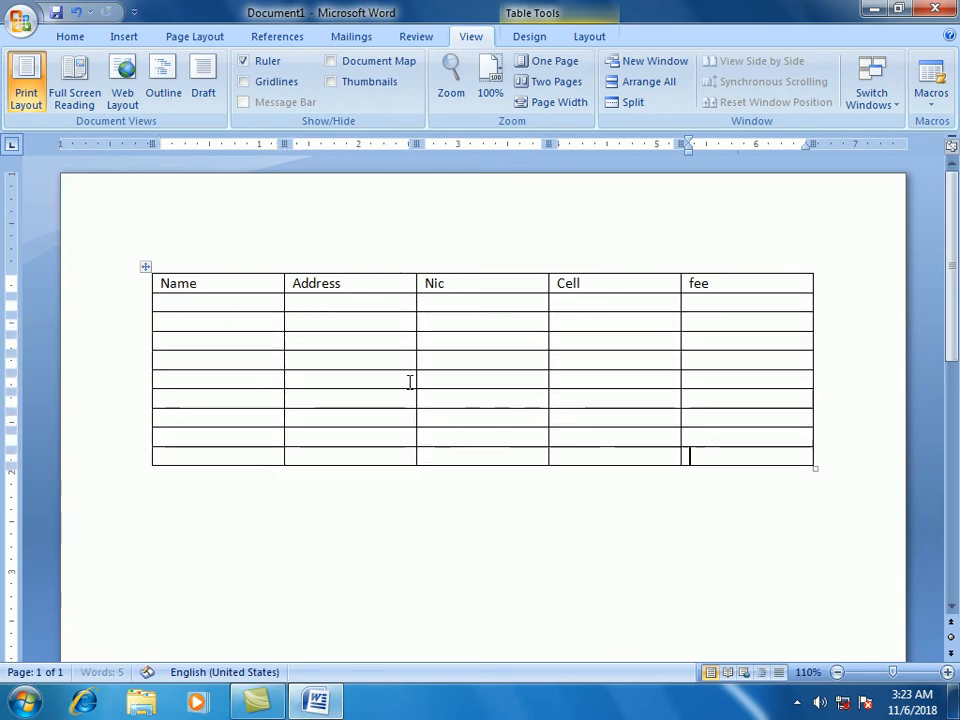
pyautogui.press('Tab')
pyautogui.press('Tab')
pyautogui.press('Tab')
pyautogui.press('Tab')
pyautogui.press('Tab')
pyautogui.press('Tab')
pyautogui.press('Tab')
pyautogui.press('Tab')
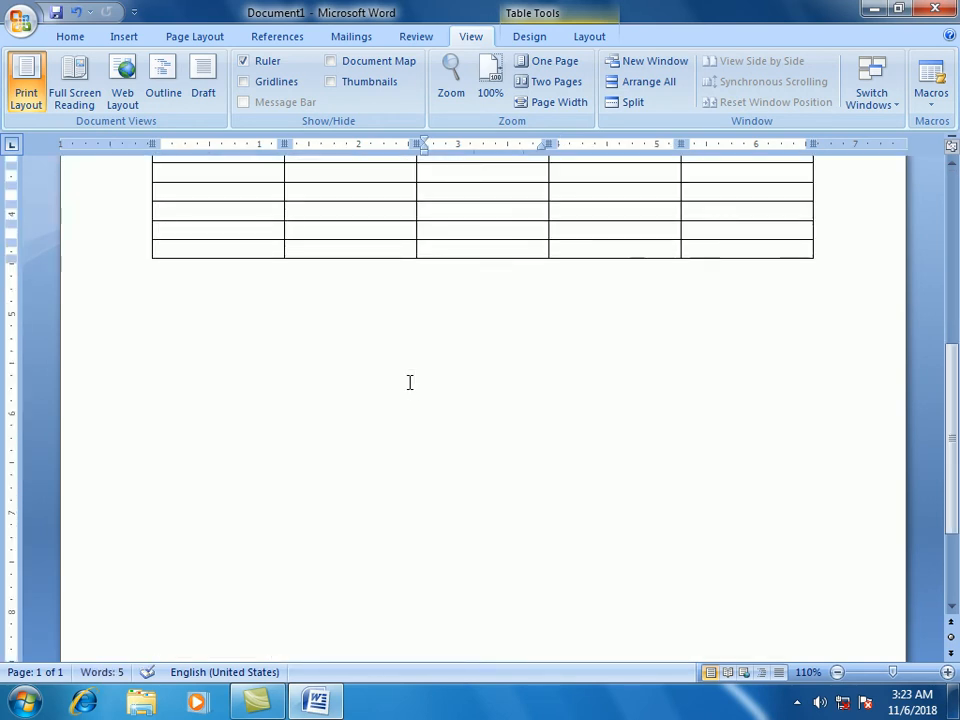
pyautogui.scroll(10, 409, 386)
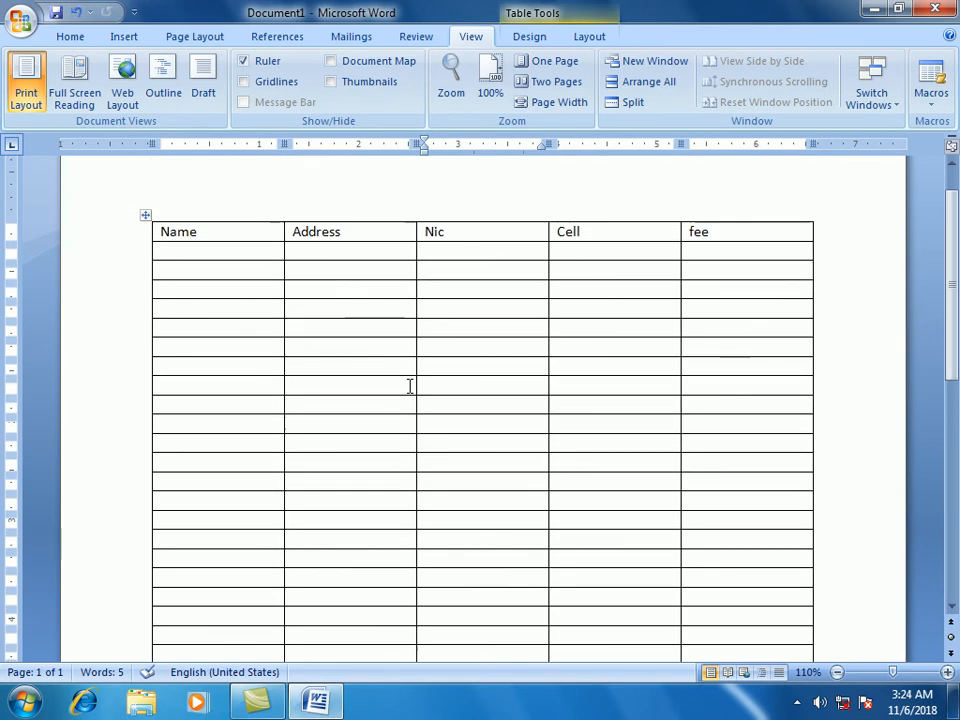
# - Split the window just below the table's heading row and place the cursor in the table in the lower pane
pyautogui.click(633, 102)
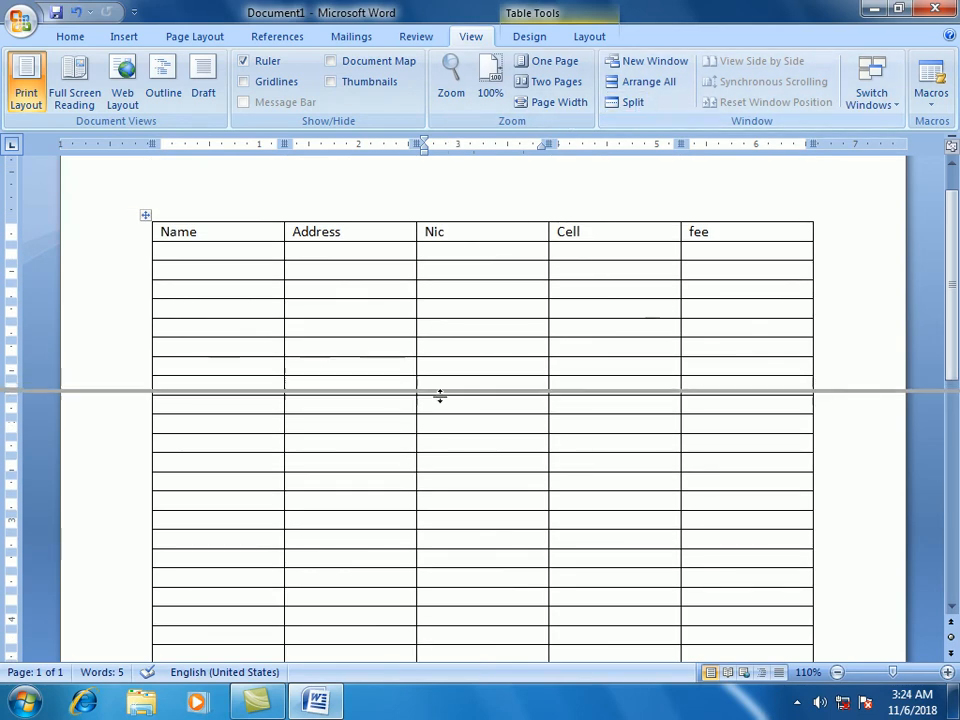
pyautogui.click(366, 264)
pyautogui.click(217, 321)
# - Move through the table cells in the lower pane to its end and append more blank rows there
pyautogui.press('Tab')
pyautogui.press('Tab')
pyautogui.press('Tab')
pyautogui.press('Tab')
pyautogui.press('Tab')
pyautogui.press('Tab')
pyautogui.press('Tab')
pyautogui.press('Tab')
pyautogui.press('Tab')
pyautogui.press('Tab')
pyautogui.press('Tab')
pyautogui.press('Tab')
pyautogui.press('Tab')
pyautogui.press('Tab')
pyautogui.press('Tab')
pyautogui.press('Tab')
pyautogui.press('Tab')
pyautogui.press('Tab')
pyautogui.press('Tab')
pyautogui.press('Tab')
pyautogui.press('Tab')
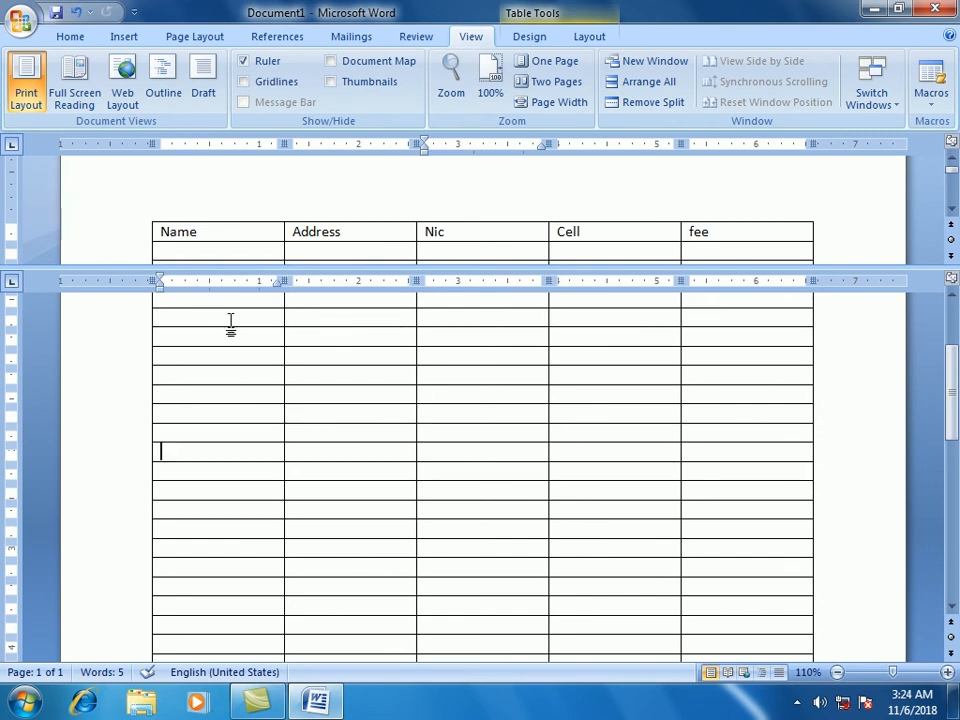
pyautogui.press('Tab')
pyautogui.press('Tab')
pyautogui.press('Tab')
pyautogui.press('Tab')
pyautogui.press('Tab')
pyautogui.press('Tab')
pyautogui.press('Tab')
pyautogui.press('Tab')
pyautogui.press('Tab')
pyautogui.press('Tab')
pyautogui.press('Tab')
pyautogui.press('Tab')
pyautogui.press('Tab')
pyautogui.press('Tab')
pyautogui.press('Tab')
pyautogui.press('Tab')
pyautogui.press('Tab')
pyautogui.press('Tab')
pyautogui.press('Tab')
pyautogui.press('Tab')
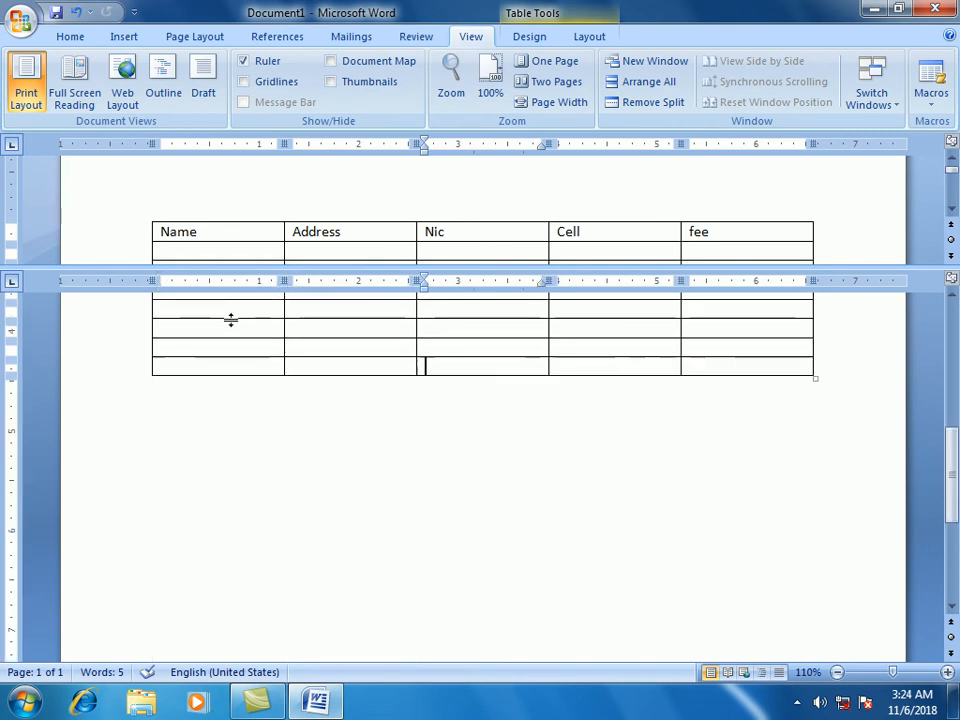
pyautogui.press('Tab')
pyautogui.press('Tab')
pyautogui.press('Tab')
pyautogui.press('Tab')
pyautogui.press('Tab')
pyautogui.press('Tab')
pyautogui.press('Tab')
pyautogui.press('Tab')
pyautogui.press('Tab')
pyautogui.press('Tab')
pyautogui.press('Tab')
pyautogui.press('Tab')
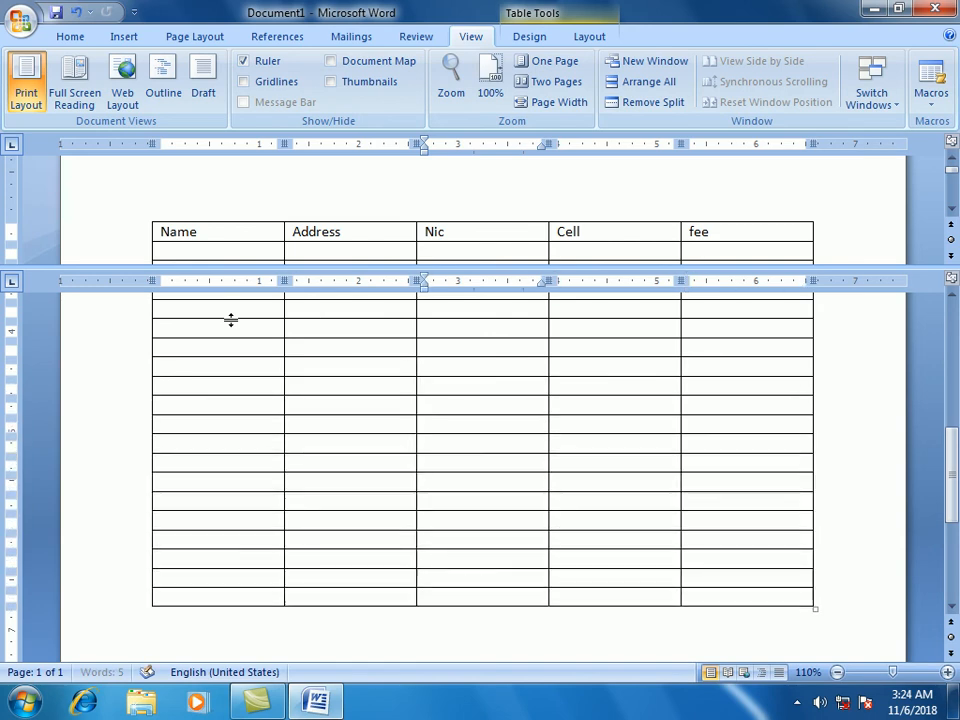
# - Keep appending blank rows at the end of the table in the lower pane until they continue down the second page
pyautogui.press('Tab')
pyautogui.press('Tab')
pyautogui.press('Tab')
pyautogui.press('Tab')
pyautogui.press('Tab')
pyautogui.press('Tab')
pyautogui.press('Tab')
pyautogui.press('Tab')
pyautogui.press('Tab')
pyautogui.press('Tab')
pyautogui.press('Tab')
pyautogui.press('Tab')
pyautogui.press('Tab')
pyautogui.press('Tab')
pyautogui.press('Tab')
pyautogui.press('Tab')
pyautogui.press('Tab')
pyautogui.press('Tab')
pyautogui.press('Tab')
pyautogui.press('Tab')
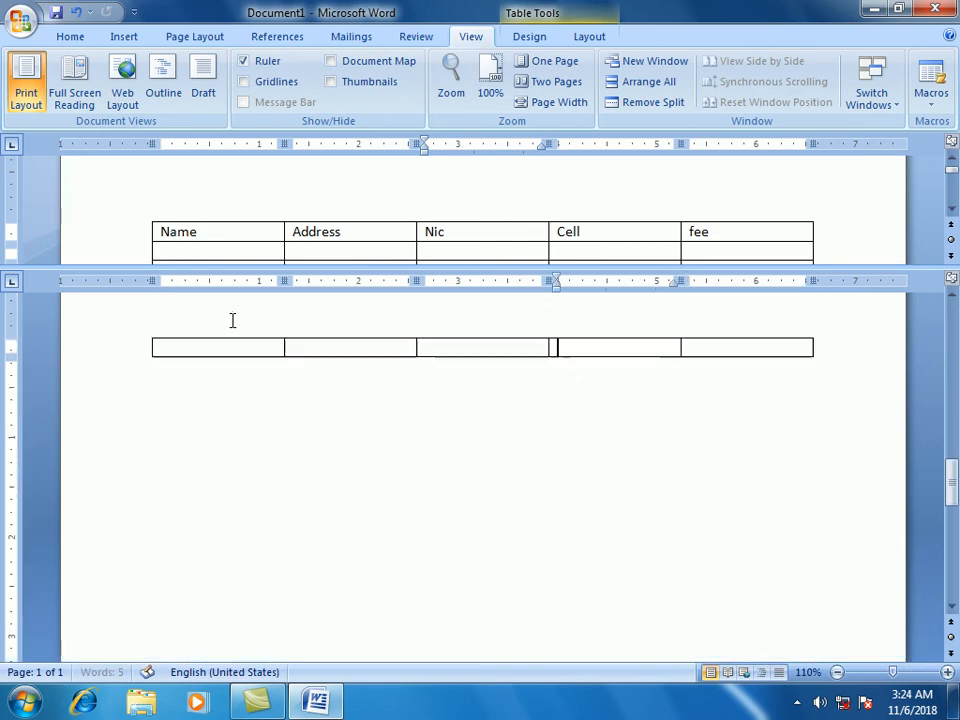
pyautogui.press('Tab')
pyautogui.press('Tab')
pyautogui.press('Tab')
pyautogui.press('Tab')
pyautogui.press('Tab')
pyautogui.press('Tab')
pyautogui.press('Tab')
pyautogui.press('Tab')
pyautogui.press('Tab')
pyautogui.press('Tab')
pyautogui.press('Tab')
pyautogui.press('Tab')
pyautogui.press('Tab')
pyautogui.press('Tab')
pyautogui.press('Tab')
pyautogui.press('Tab')
pyautogui.press('Tab')
pyautogui.press('Tab')
pyautogui.press('Tab')
pyautogui.press('Tab')
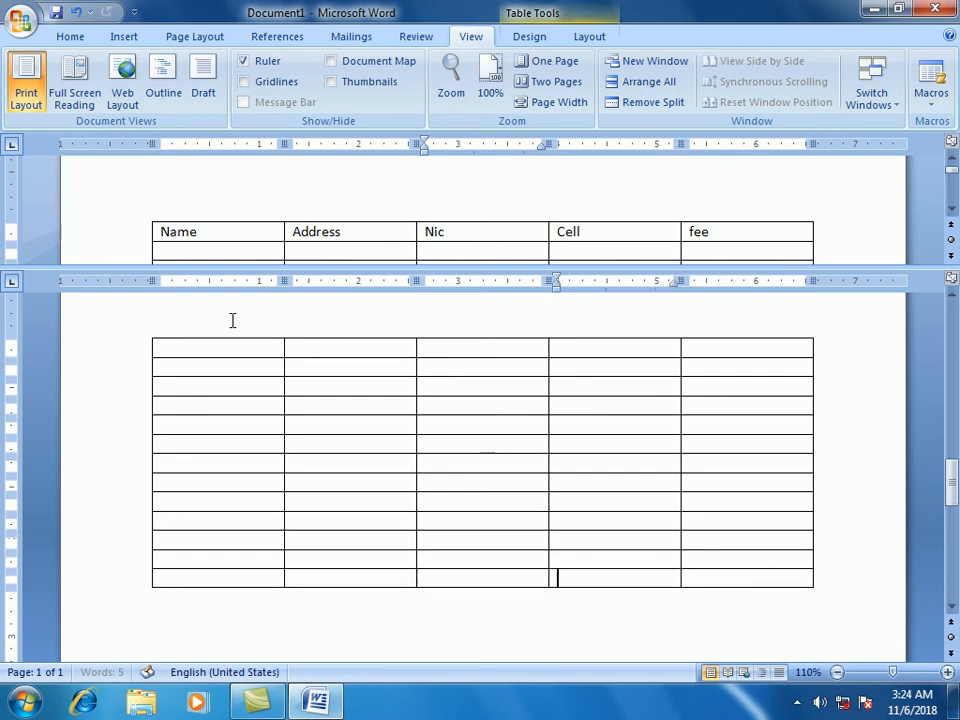
pyautogui.press('Tab')
pyautogui.press('Tab')
pyautogui.press('Tab')
pyautogui.press('Tab')
pyautogui.press('Tab')
pyautogui.press('Tab')
pyautogui.press('Tab')
pyautogui.press('Tab')
pyautogui.press('Tab')
pyautogui.press('Tab')
pyautogui.press('Tab')
pyautogui.press('Tab')
pyautogui.press('Tab')
pyautogui.press('Tab')
pyautogui.press('Tab')
pyautogui.press('Tab')
pyautogui.press('Tab')
pyautogui.press('Tab')
pyautogui.press('Tab')
pyautogui.press('Tab')
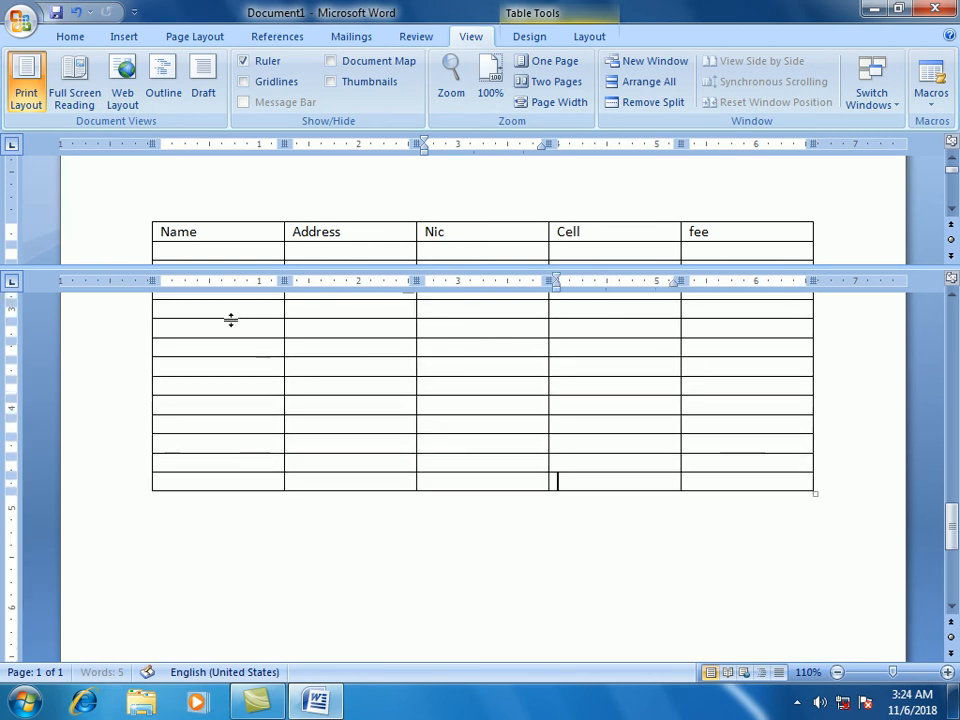
pyautogui.press('Tab')
pyautogui.press('Tab')
pyautogui.press('Tab')
pyautogui.press('Tab')
pyautogui.press('Tab')
pyautogui.press('Tab')
pyautogui.press('Tab')
pyautogui.press('Tab')
pyautogui.press('Tab')
pyautogui.press('Tab')
pyautogui.press('Tab')
pyautogui.press('Tab')
pyautogui.press('Tab')
pyautogui.press('Tab')
pyautogui.press('Tab')
pyautogui.press('Tab')
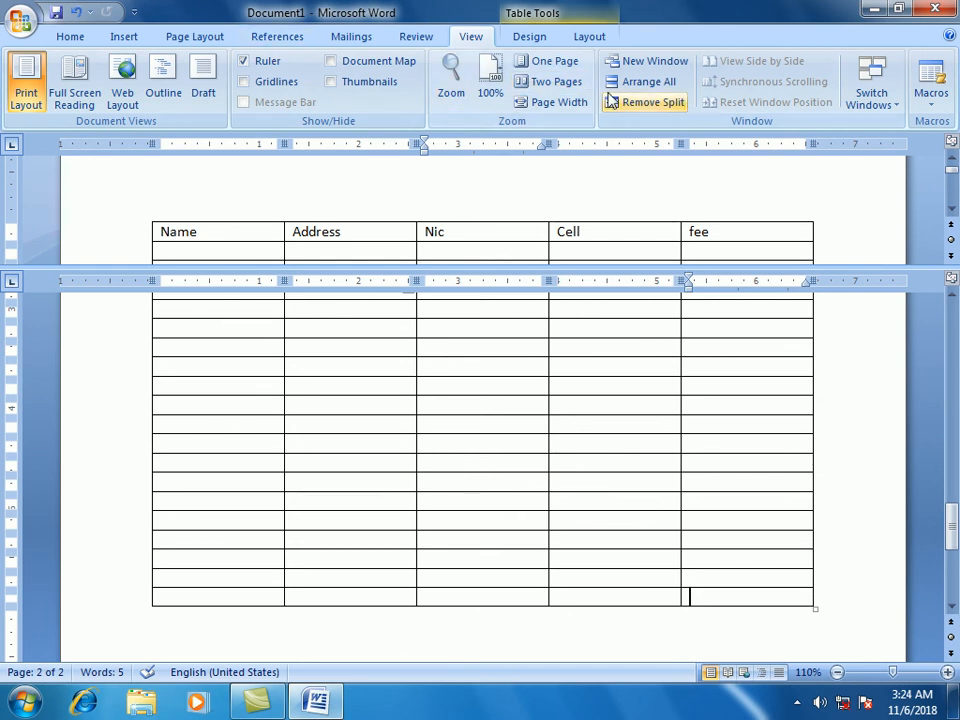
# - Remove the window split and look through the table's blank rows and back up to its heading row
pyautogui.click(643, 101)
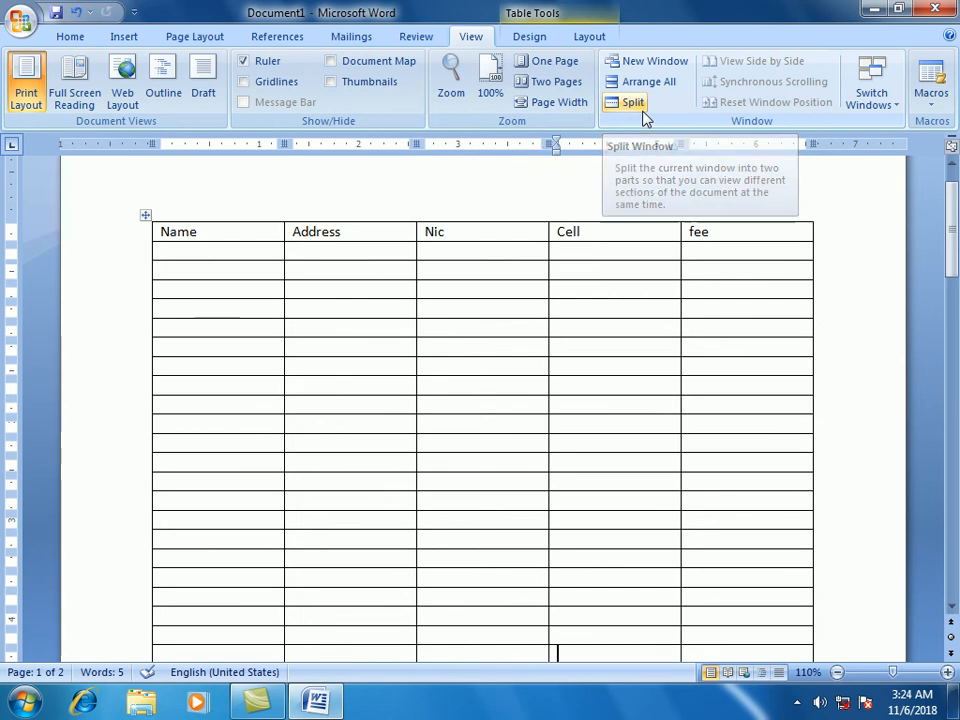
pyautogui.scroll(-6, 650, 334)
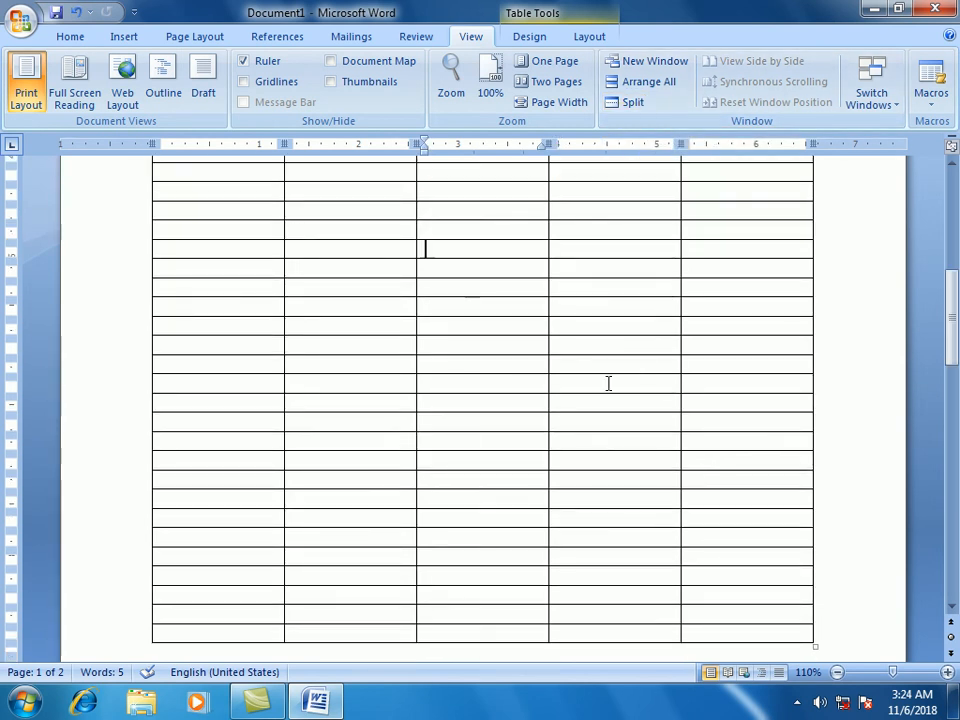
pyautogui.scroll(5, 600, 410)
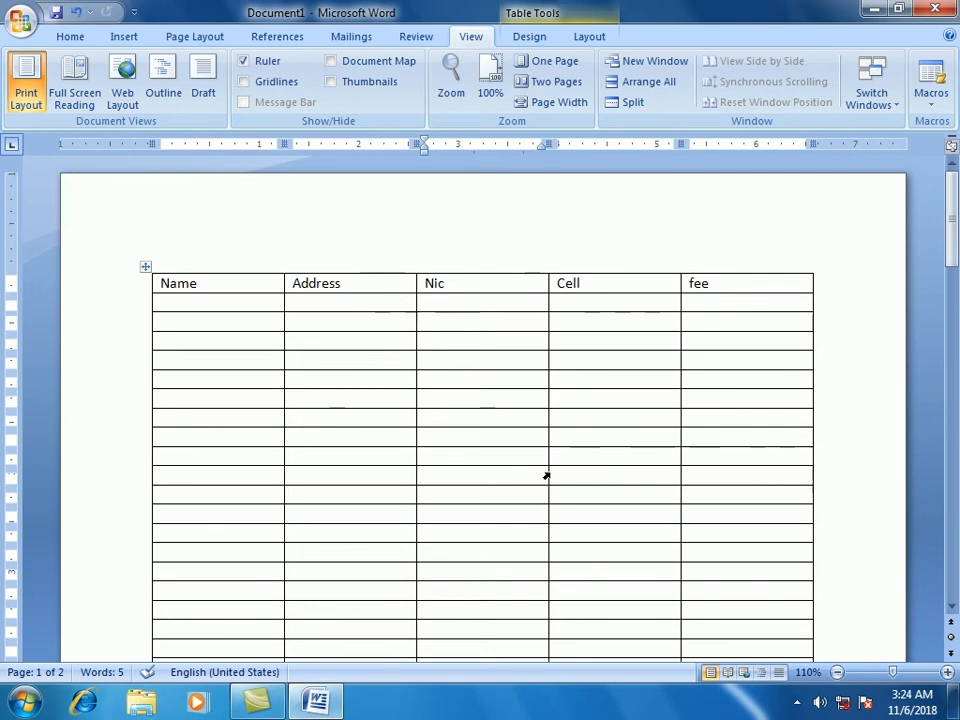
# - Close the table document without saving it and open the saved document aa from the computer's files
pyautogui.click(940, 8)
pyautogui.click(474, 395)
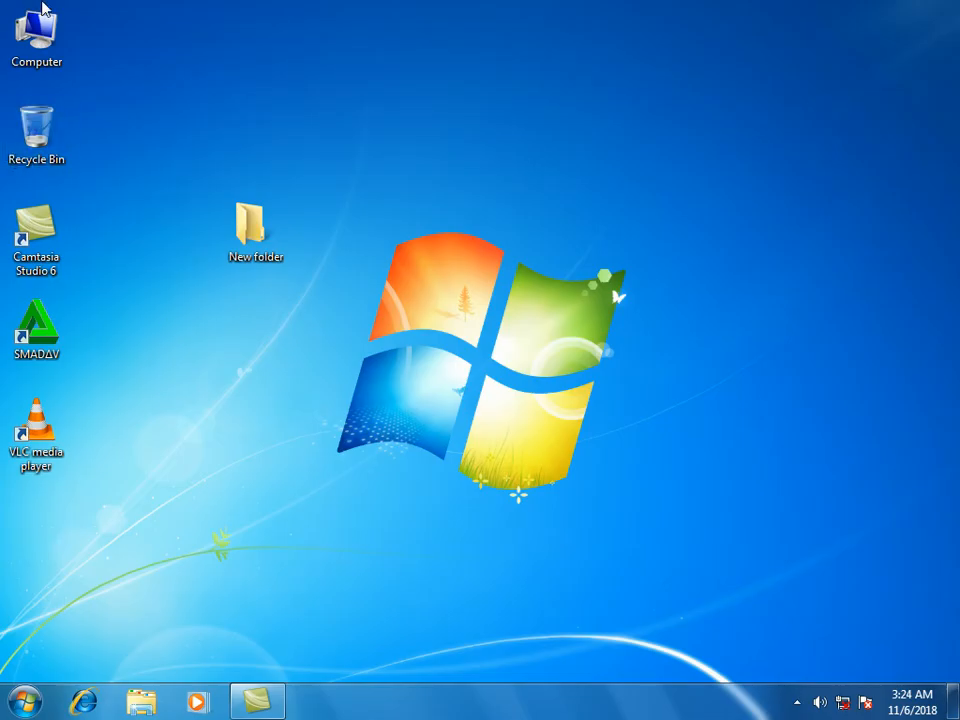
pyautogui.doubleClick(40, 45)
pyautogui.doubleClick(257, 294)
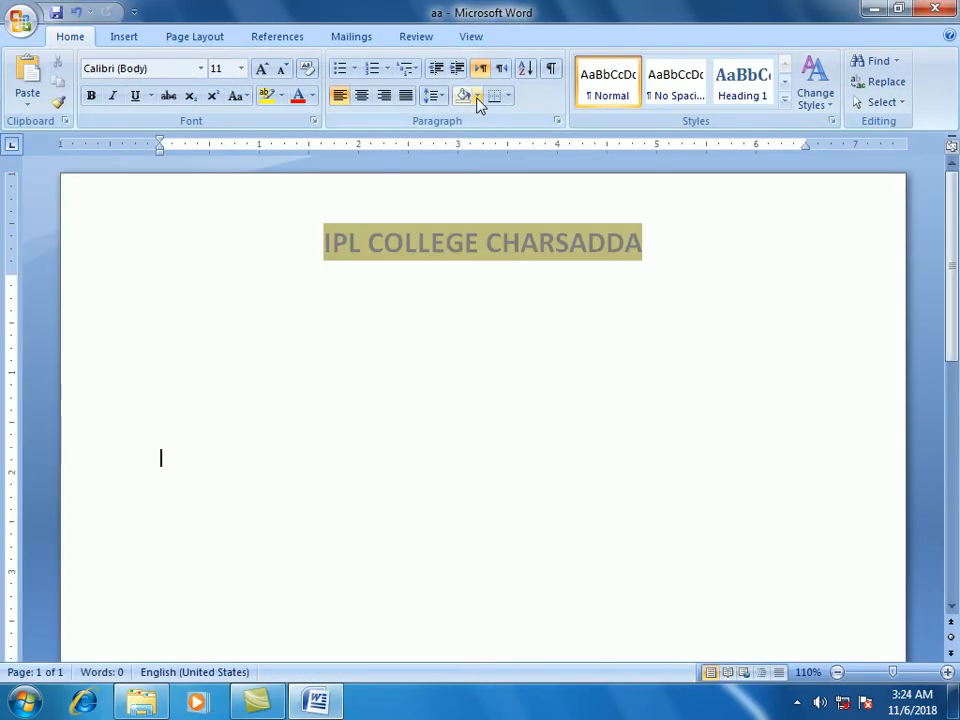
# - Draw a rectangle about 0.84" high and 1.19" wide below the IPL COLLEGE CHARSADDA title and give it the blue shape style
pyautogui.click(125, 37)
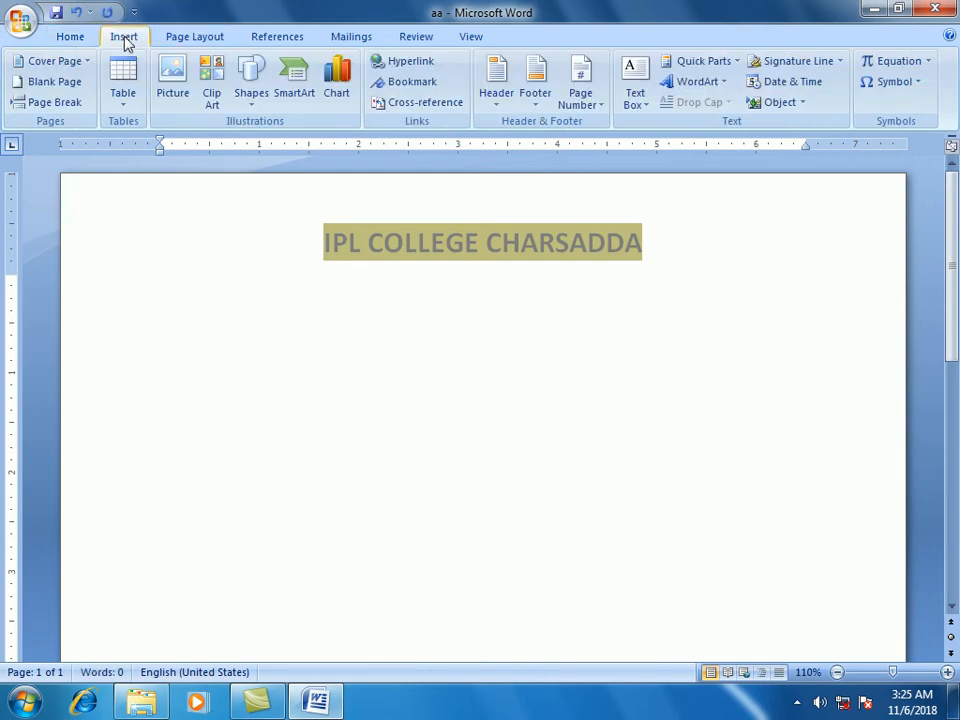
pyautogui.click(258, 98)
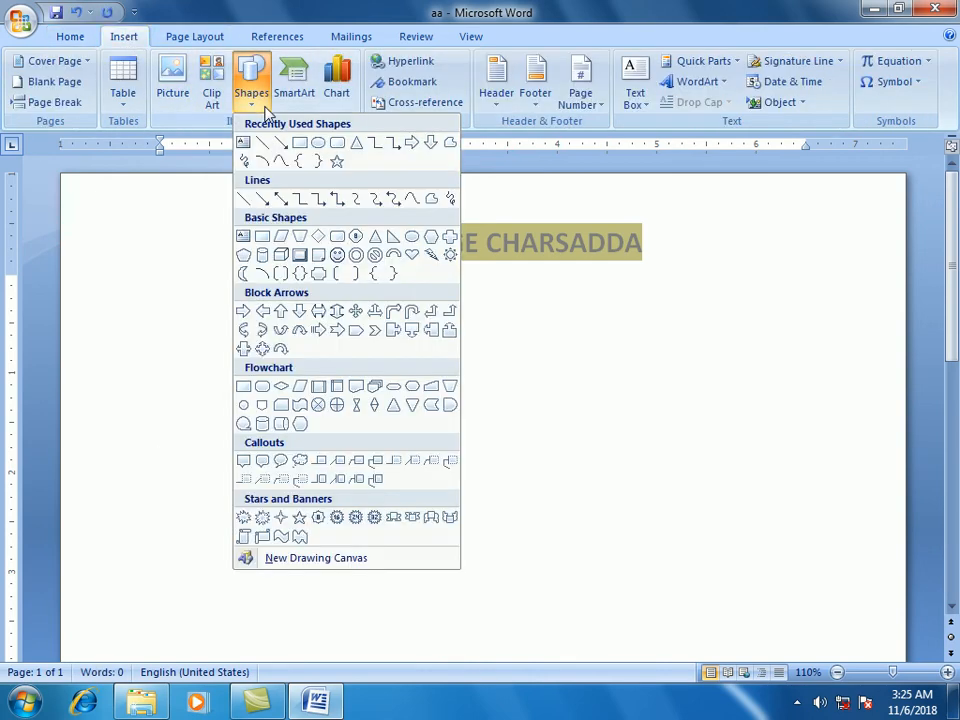
pyautogui.click(300, 146)
pyautogui.moveTo(218, 413)
pyautogui.mouseDown()
pyautogui.moveTo(274, 467)
pyautogui.moveTo(335, 495)
pyautogui.mouseUp()
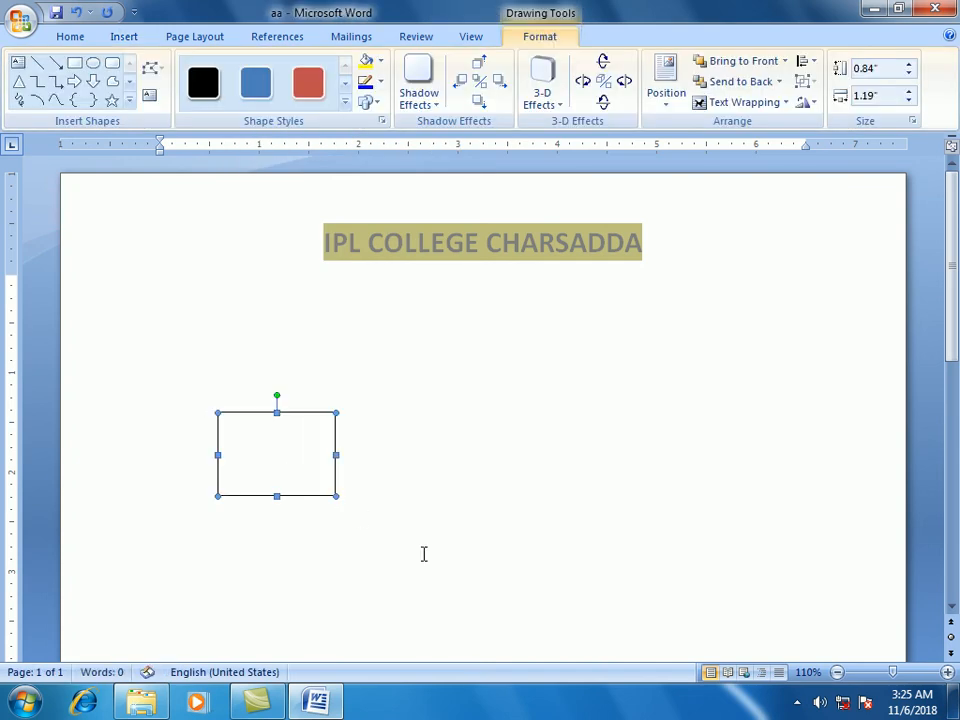
pyautogui.click(256, 76)
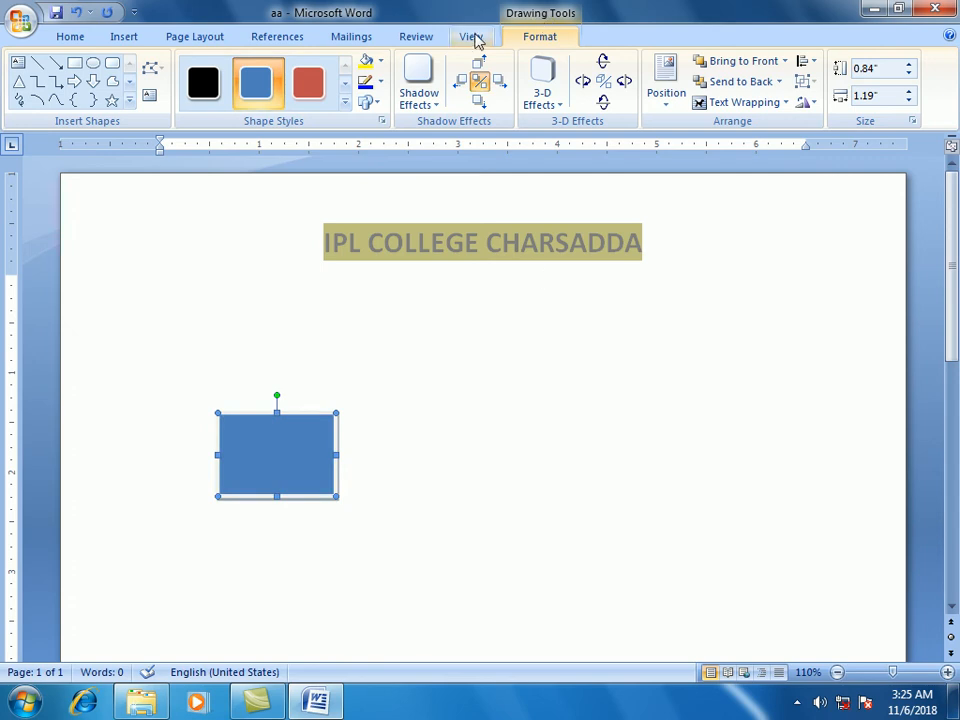
# - Set up a new macro recording with the default name Macro1, assign it to the keyboard and enter Ctrl+S as its new shortcut key
pyautogui.click(471, 36)
pyautogui.click(940, 103)
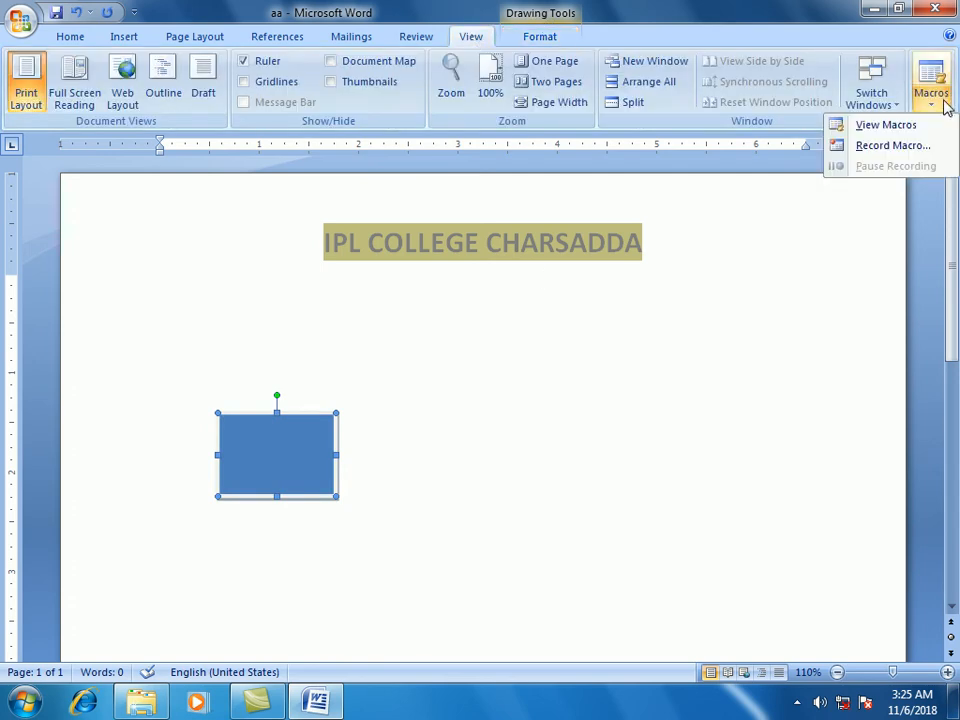
pyautogui.click(883, 148)
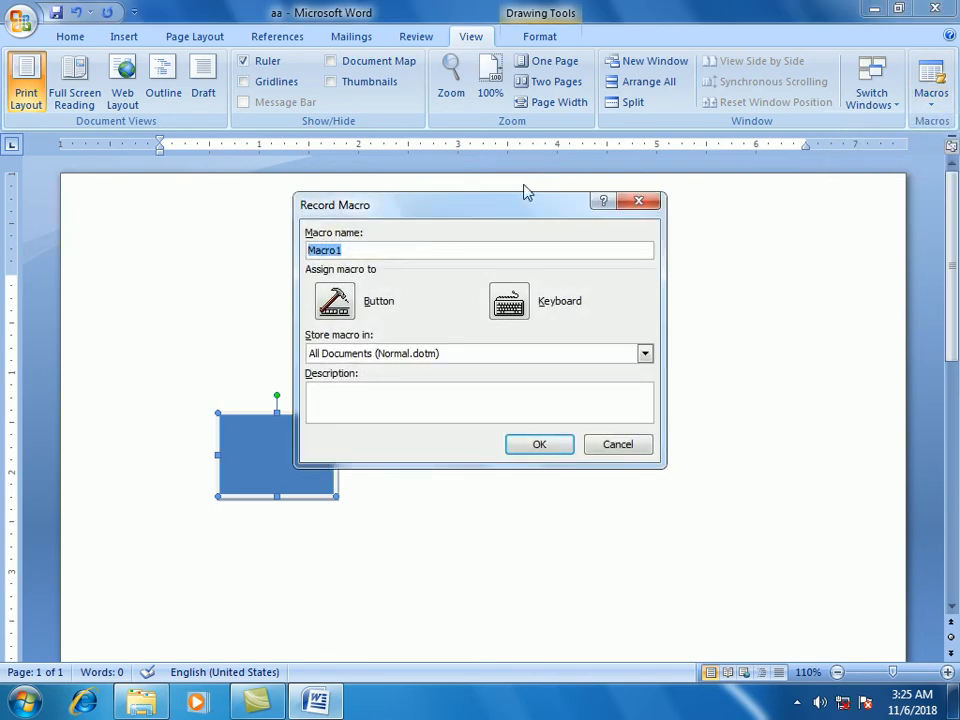
pyautogui.moveTo(506, 220); pyautogui.dragTo(723, 118)
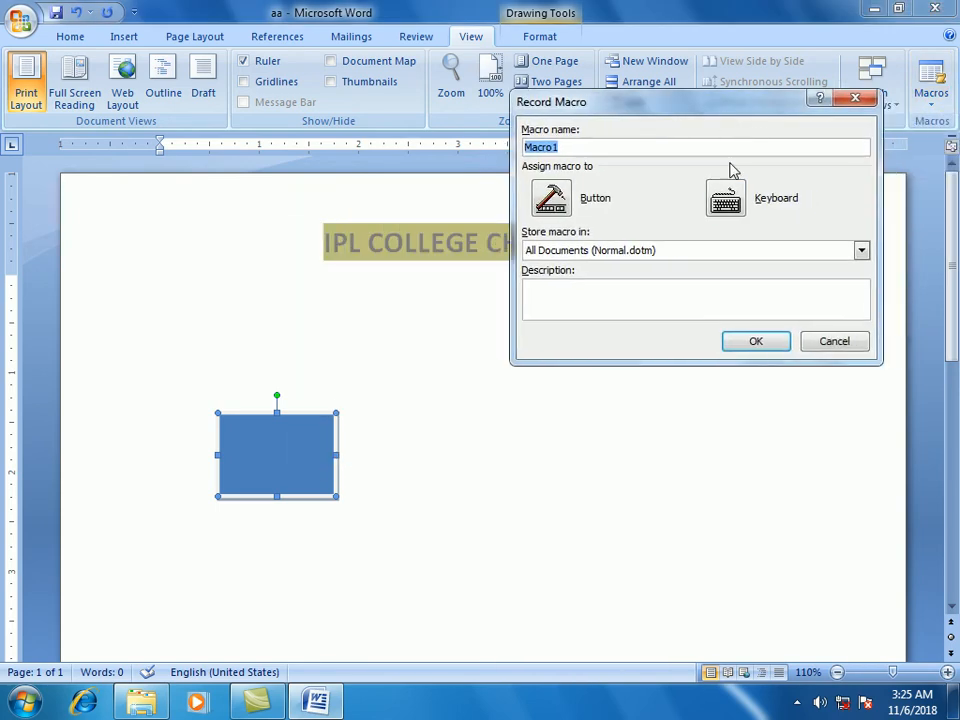
pyautogui.click(745, 211)
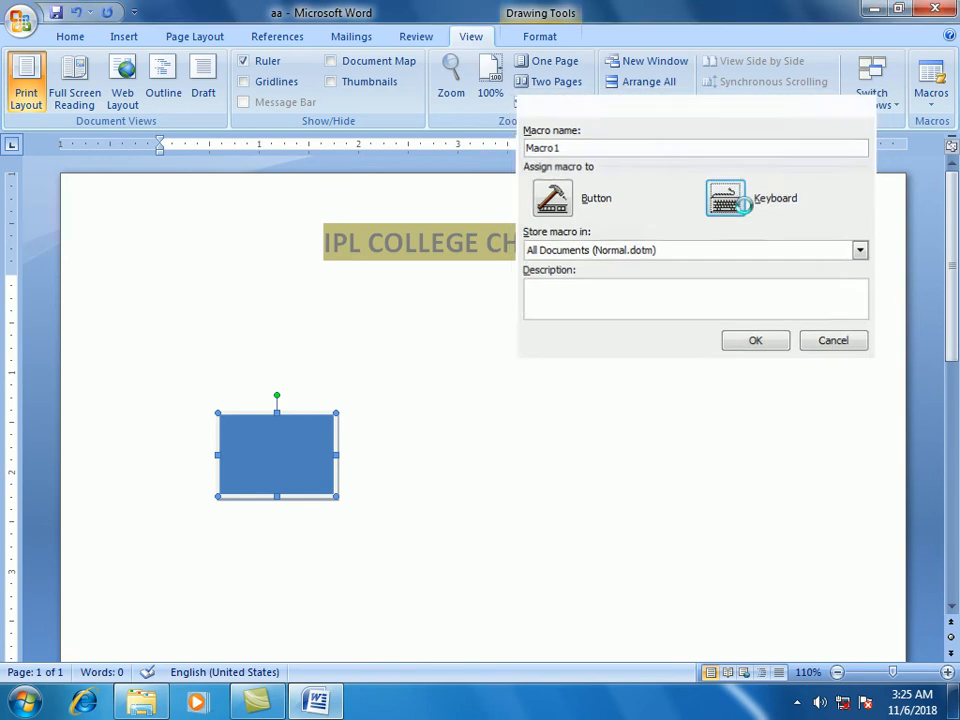
pyautogui.moveTo(528, 127); pyautogui.dragTo(632, 60)
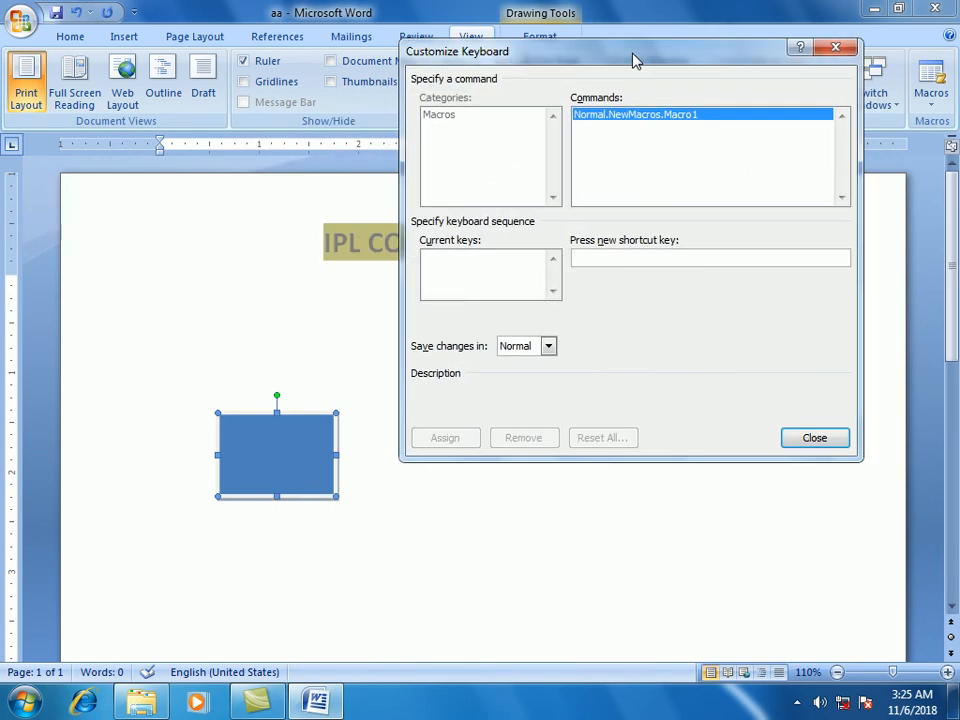
pyautogui.hotkey('ctrl', 's')
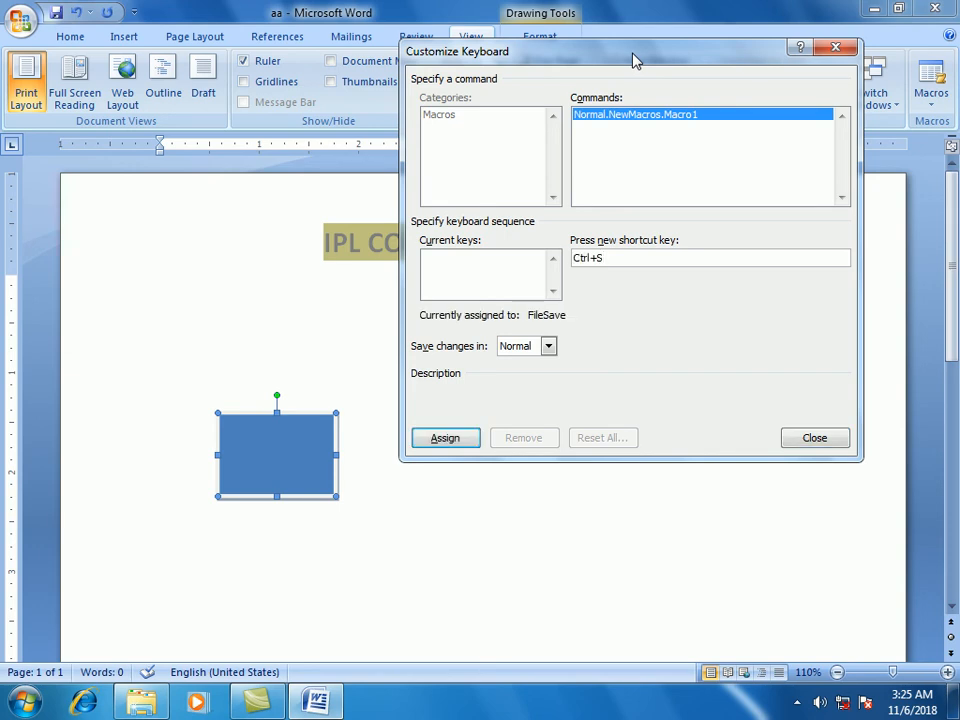
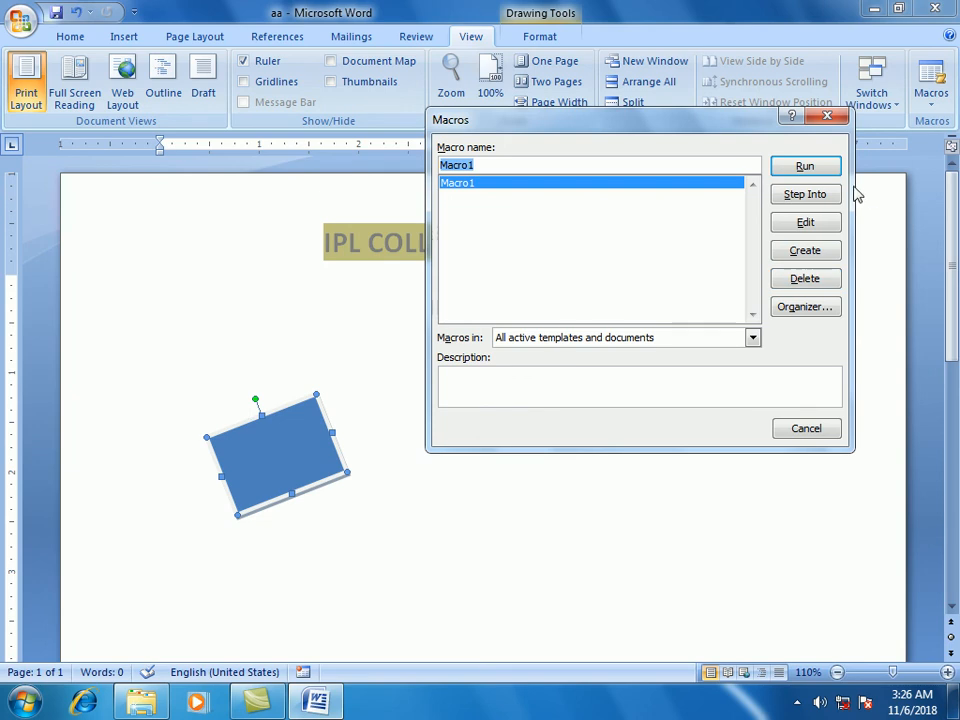
# - Run Macro1 twice from the list of macros on the selected blue rectangle
pyautogui.click(805, 167)
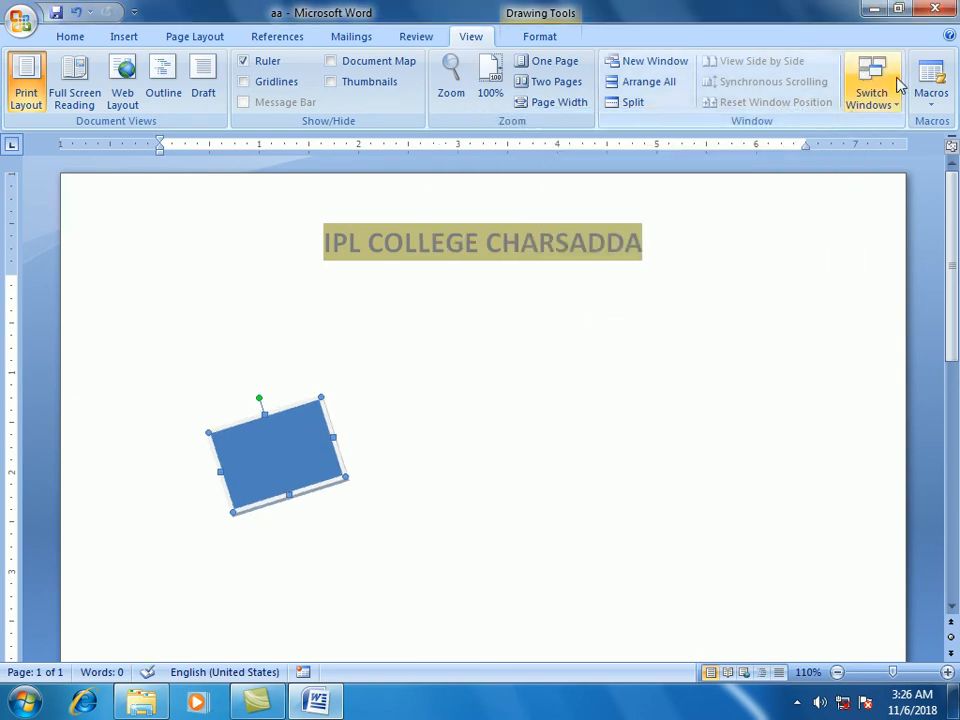
pyautogui.click(927, 106)
pyautogui.click(924, 127)
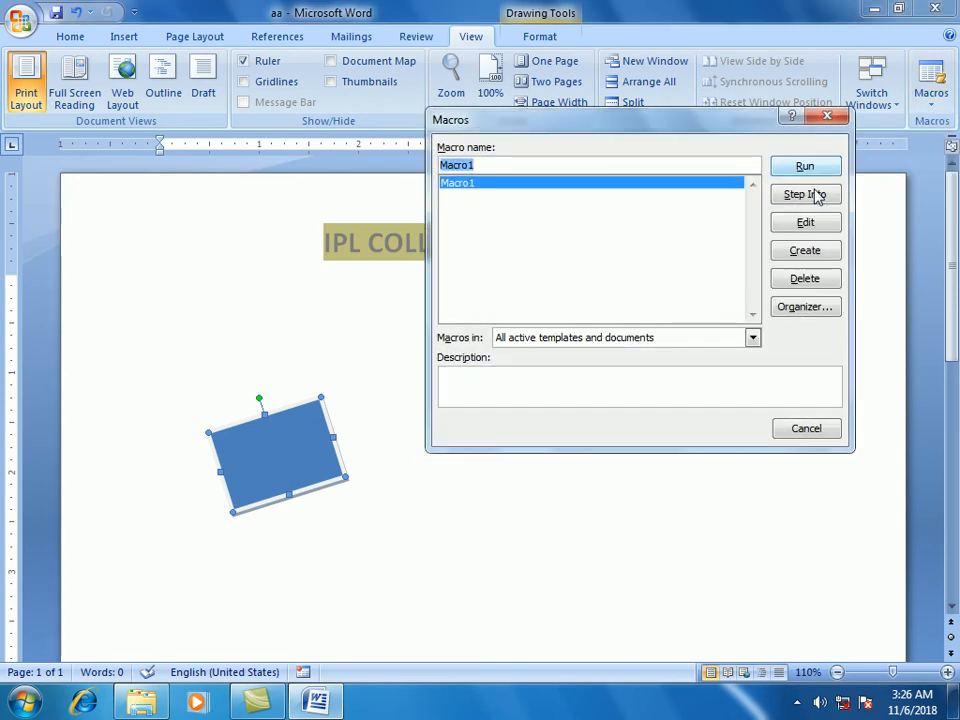
pyautogui.click(805, 167)
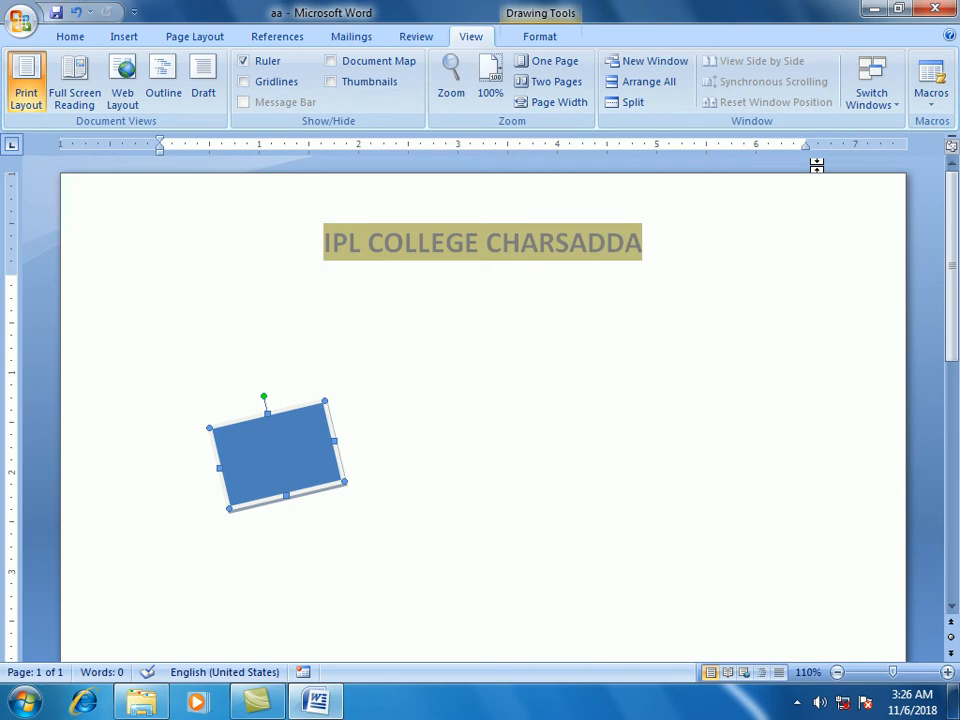
# - Rotate the blue rectangle clockwise in repeated small increments through roughly a full turn and deselect it
pyautogui.hotkey('alt', 'Right')
pyautogui.hotkey('alt', 'Right')
pyautogui.hotkey('alt', 'Right')
pyautogui.hotkey('alt', 'Right')
pyautogui.hotkey('alt', 'Right')
pyautogui.hotkey('alt', 'Right')
pyautogui.hotkey('alt', 'Right')
pyautogui.hotkey('alt', 'Right')
pyautogui.hotkey('alt', 'Right')
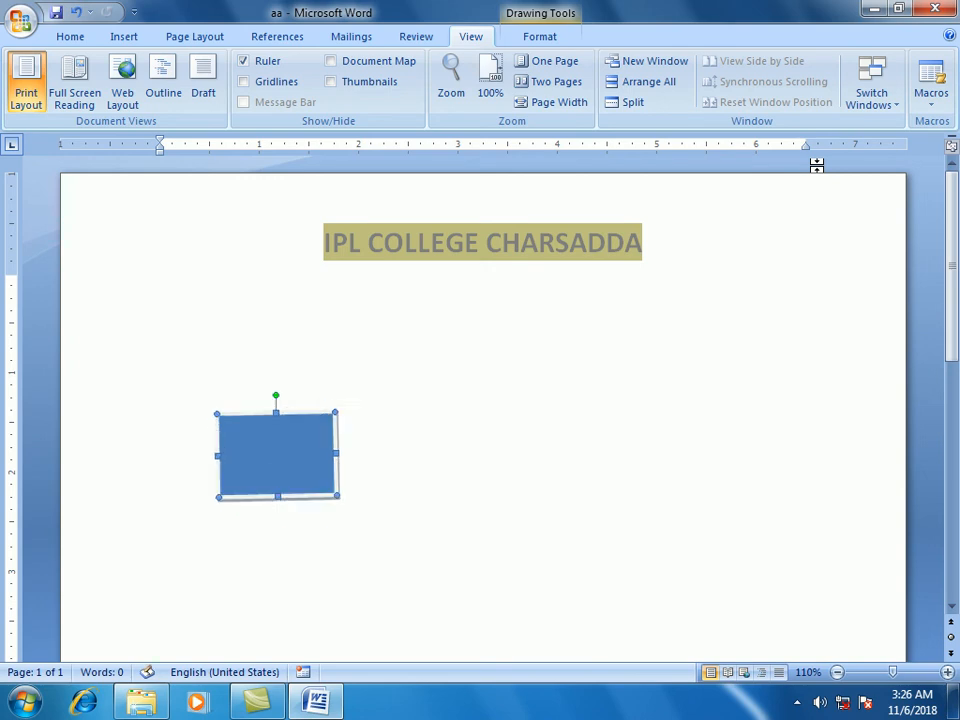
pyautogui.hotkey('alt', 'Right')
pyautogui.hotkey('alt', 'Right')
pyautogui.hotkey('alt', 'Right')
pyautogui.hotkey('alt', 'Right')
pyautogui.hotkey('alt', 'Right')
pyautogui.hotkey('alt', 'Right')
pyautogui.hotkey('alt', 'Right')
pyautogui.hotkey('alt', 'Right')
pyautogui.hotkey('alt', 'Right')
pyautogui.hotkey('alt', 'Right')
pyautogui.hotkey('alt', 'Right')
pyautogui.hotkey('alt', 'Right')
pyautogui.hotkey('alt', 'Right')
pyautogui.hotkey('alt', 'Right')
pyautogui.hotkey('alt', 'Right')
pyautogui.hotkey('alt', 'Right')
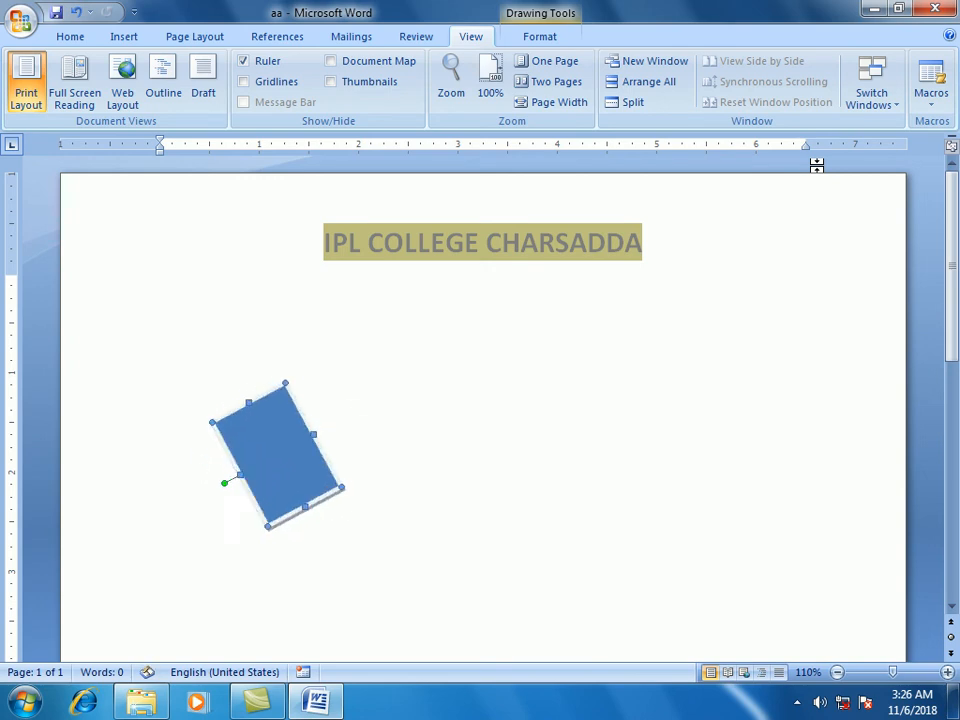
pyautogui.hotkey('alt', 'Right')
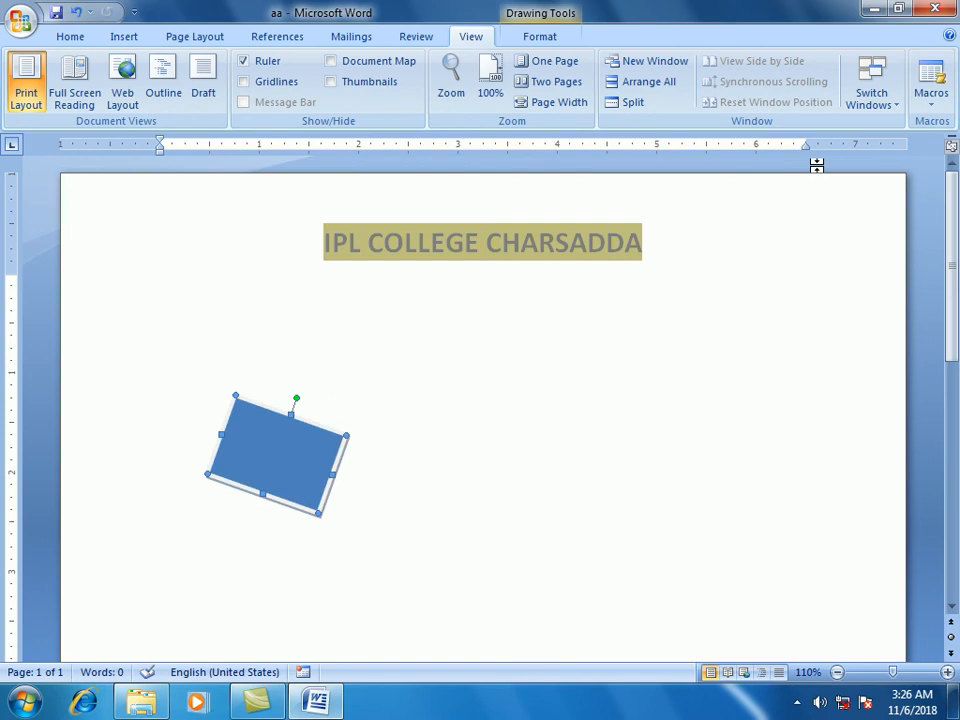
pyautogui.click(587, 493)
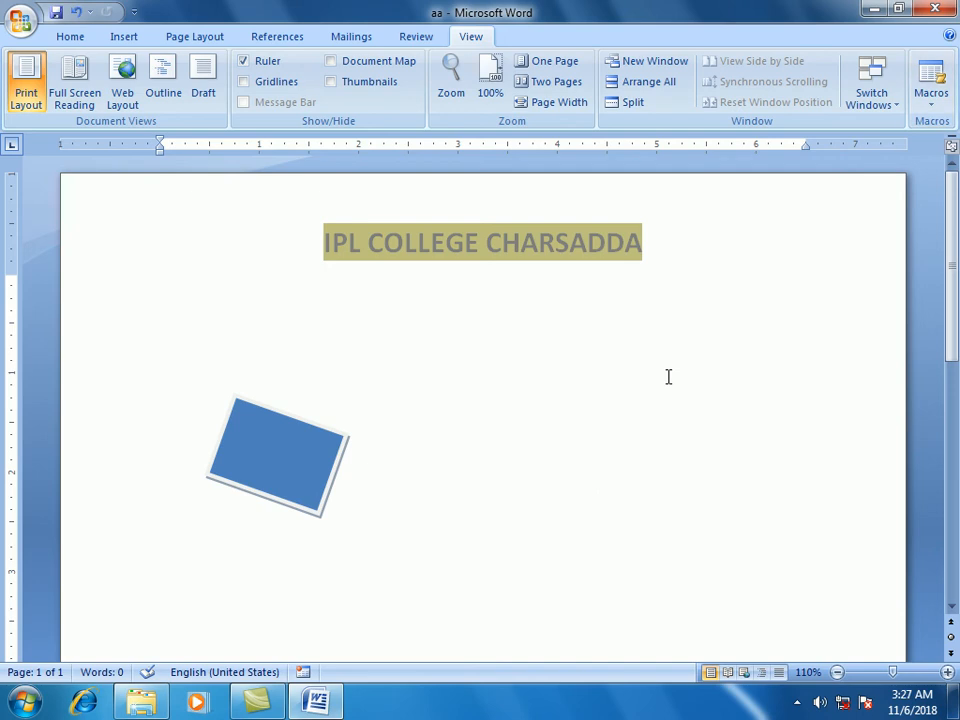
# - Undo the latest rotations of the blue rectangle
pyautogui.hotkey('ctrl', 'z')
pyautogui.hotkey('ctrl', 'z')
pyautogui.hotkey('ctrl', 'z')
pyautogui.hotkey('ctrl', 'z')
pyautogui.hotkey('ctrl', 'z')
pyautogui.hotkey('ctrl', 'z')
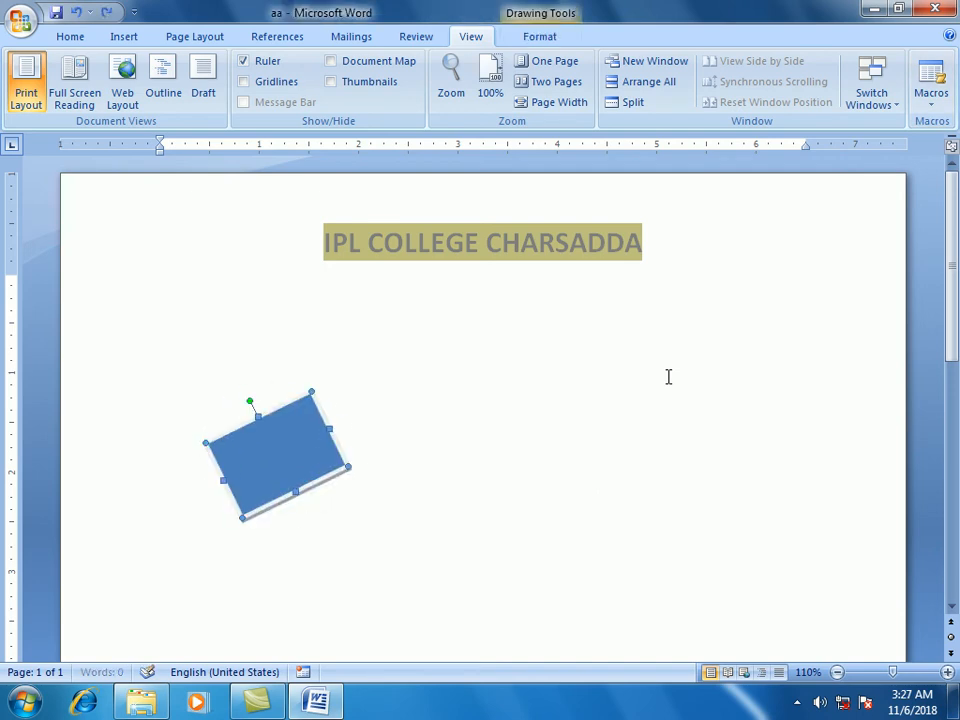
pyautogui.hotkey('ctrl', 'z')
pyautogui.hotkey('ctrl', 'z')
pyautogui.hotkey('ctrl', 'z')
pyautogui.hotkey('ctrl', 'z')
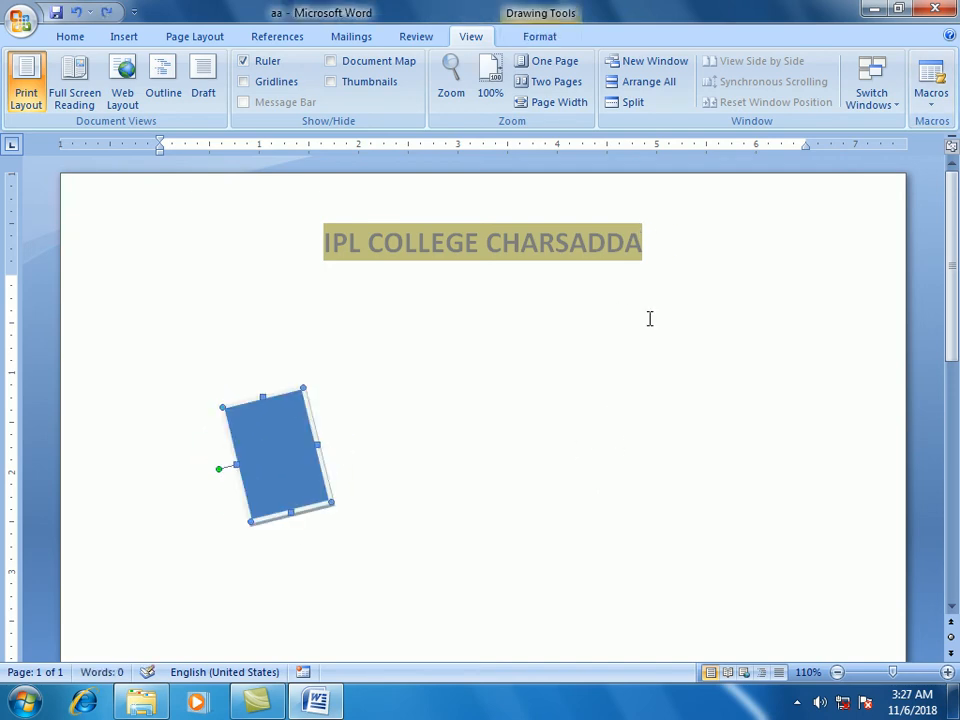
# - Select the blue rectangle and delete it from the page
pyautogui.click(410, 578)
pyautogui.click(245, 490)
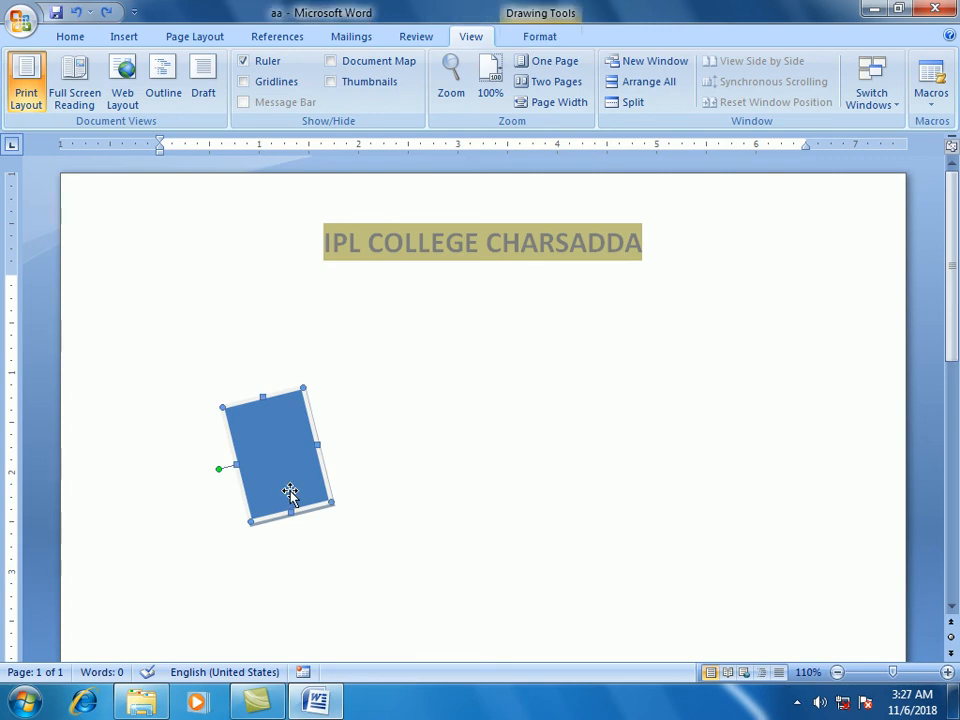
pyautogui.press('Delete')
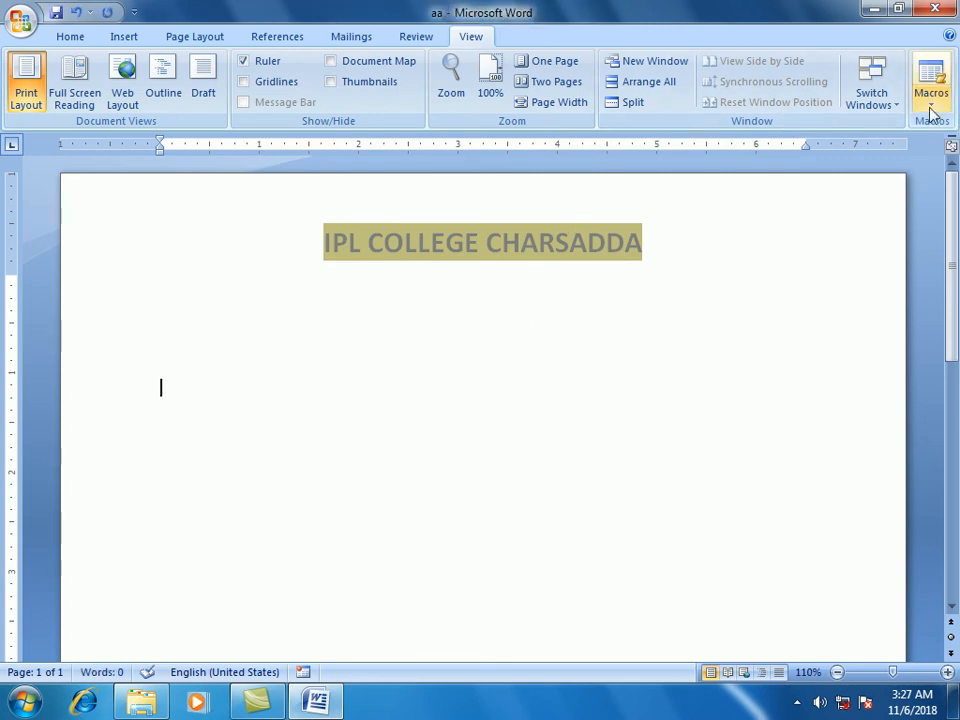
# - Insert one paragraph of sample text below the IPL COLLEGE CHARSADDA title with =rand(1)
pyautogui.click(931, 110)
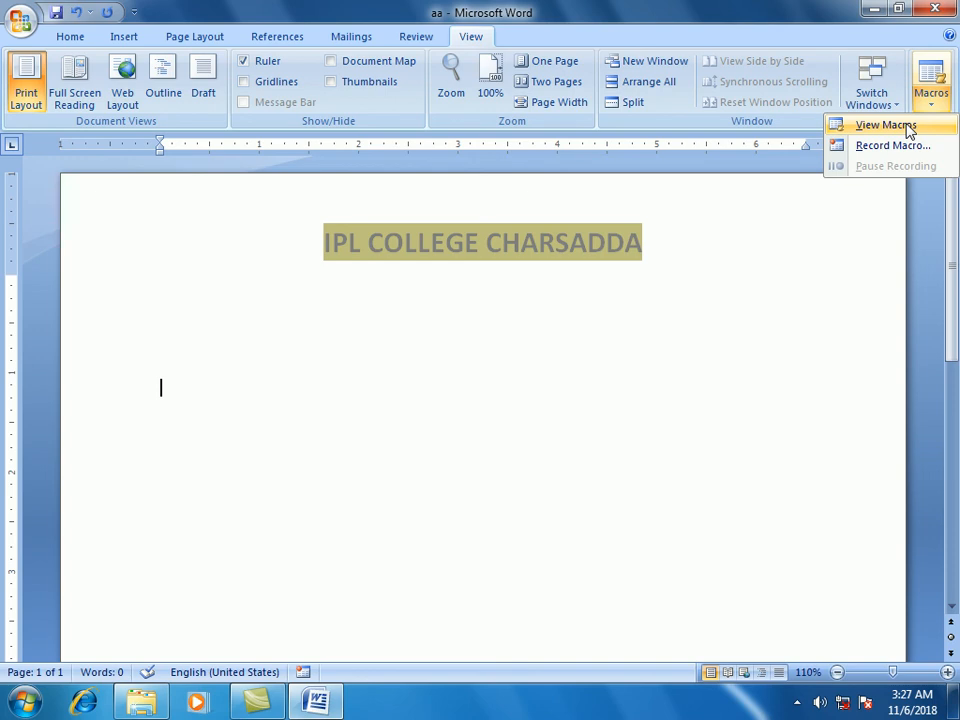
pyautogui.click(168, 394)
pyautogui.click(138, 361)
pyautogui.click(167, 382)
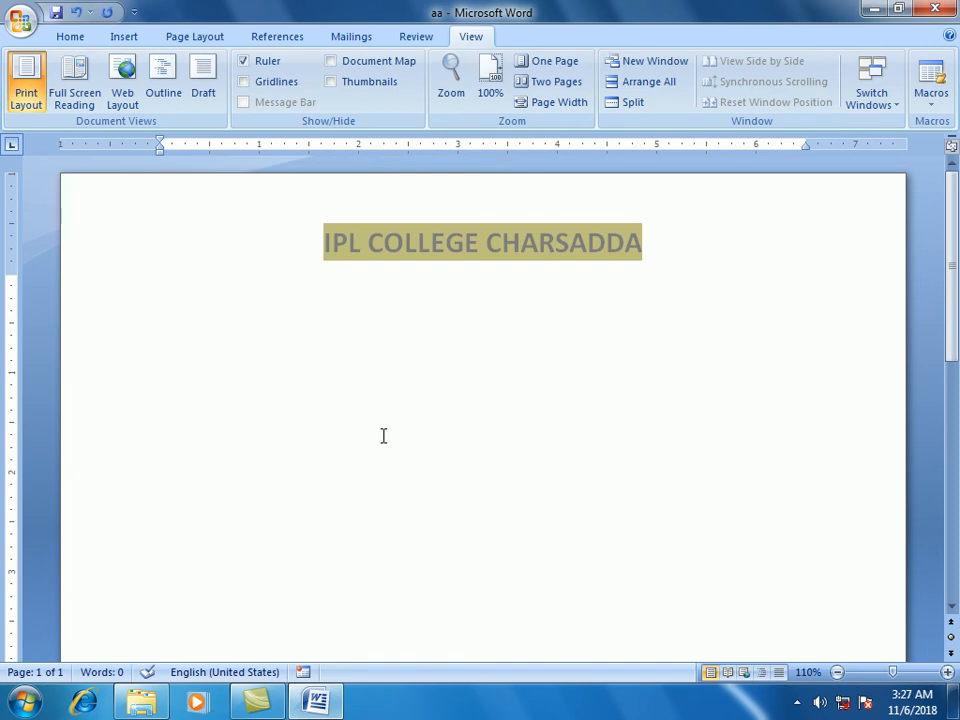
pyautogui.write('=rand(1)')
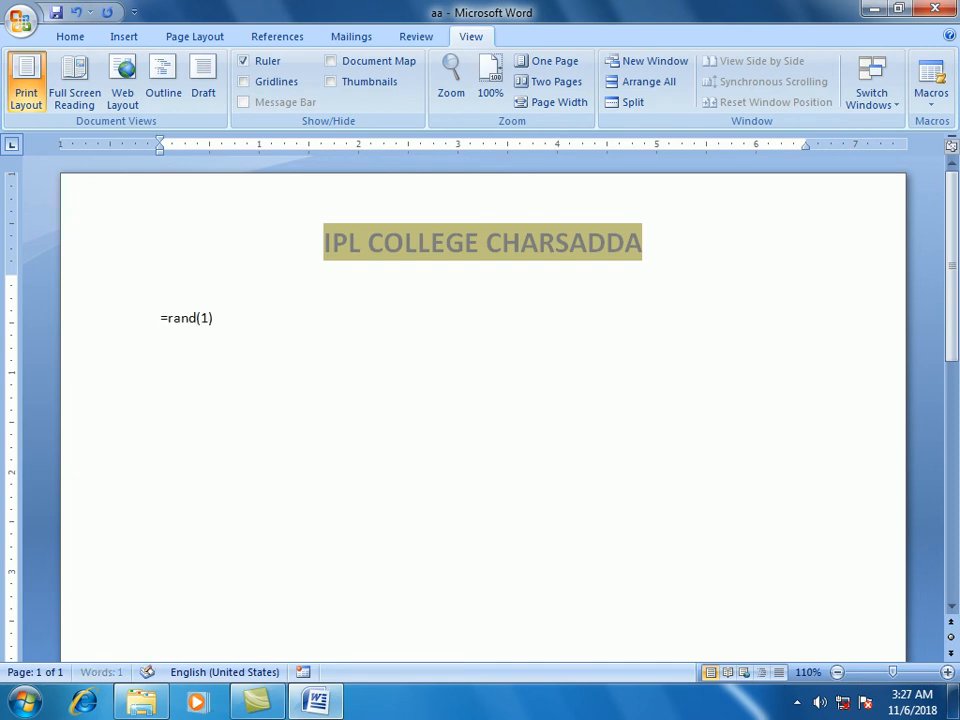
pyautogui.press('Return')
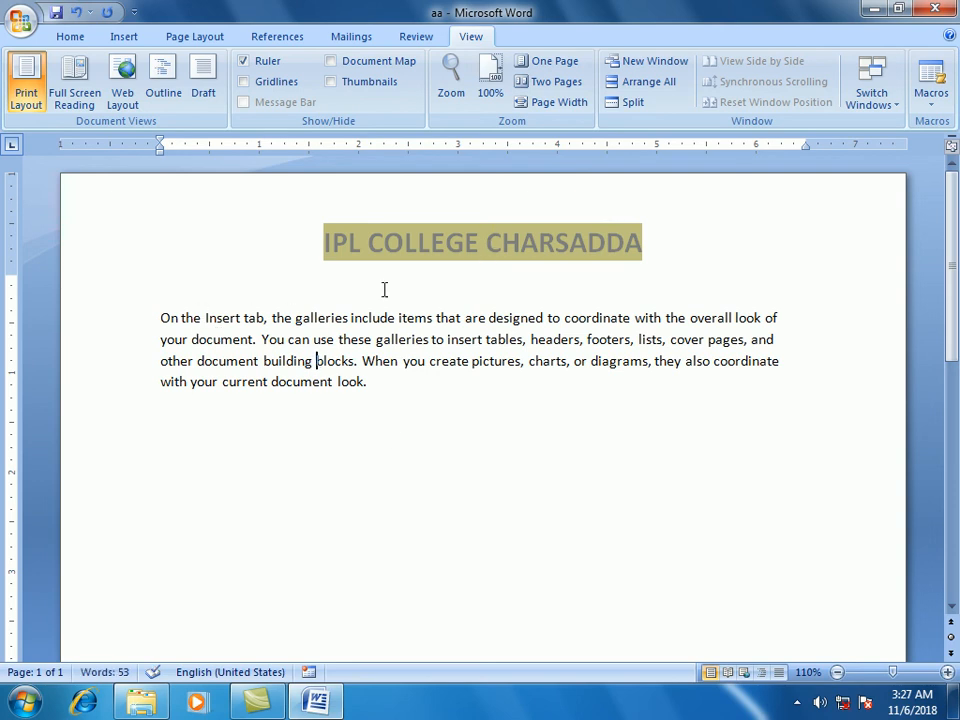
# - Start recording a macro with the sample paragraph below the title selected, assigning it the keyboard shortcut Ctrl+A
pyautogui.moveTo(158, 318); pyautogui.dragTo(377, 381)
pyautogui.click(928, 104)
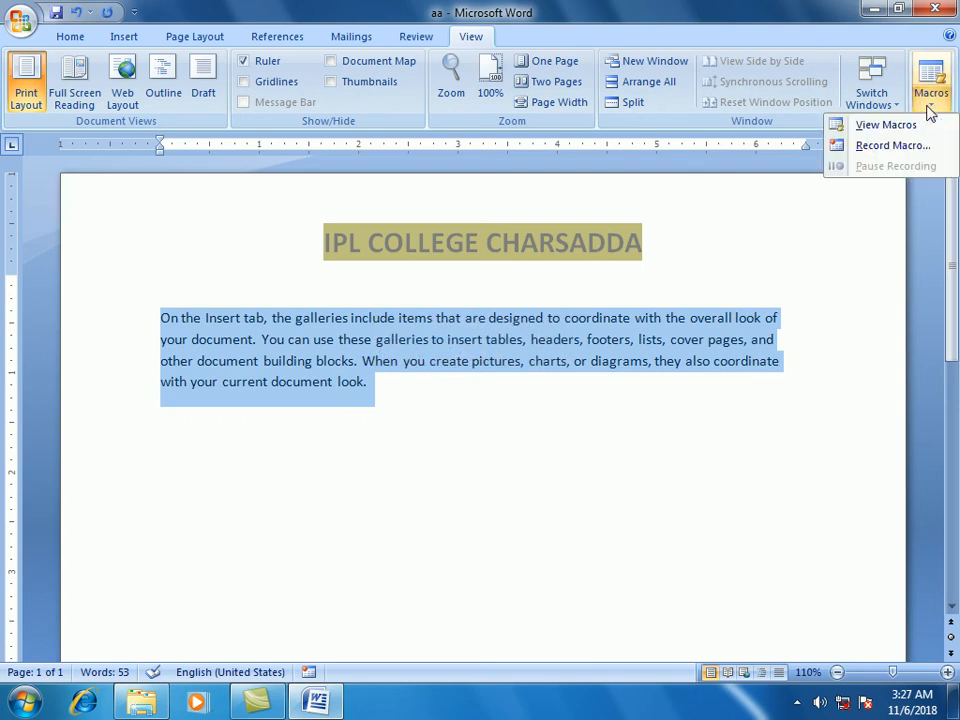
pyautogui.click(880, 146)
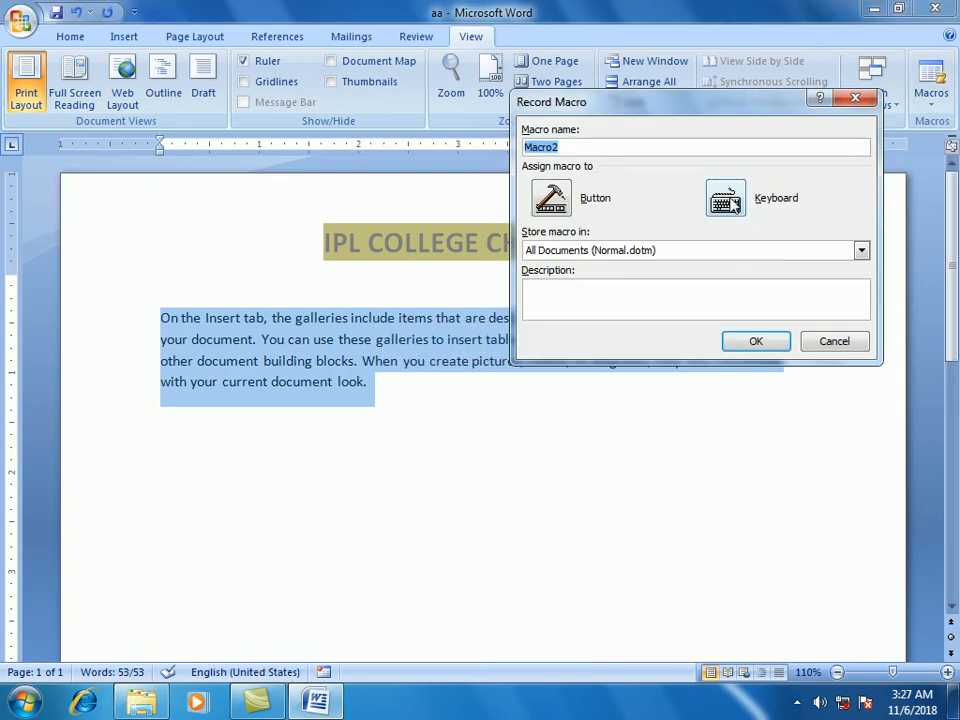
pyautogui.click(734, 201)
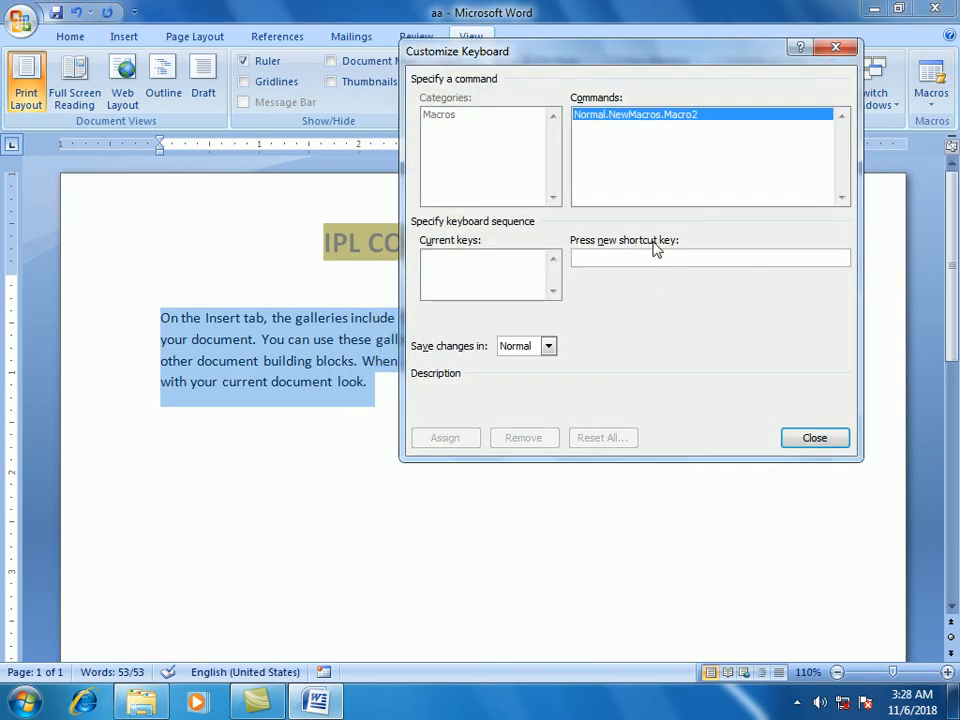
pyautogui.hotkey('ctrl', 'a')
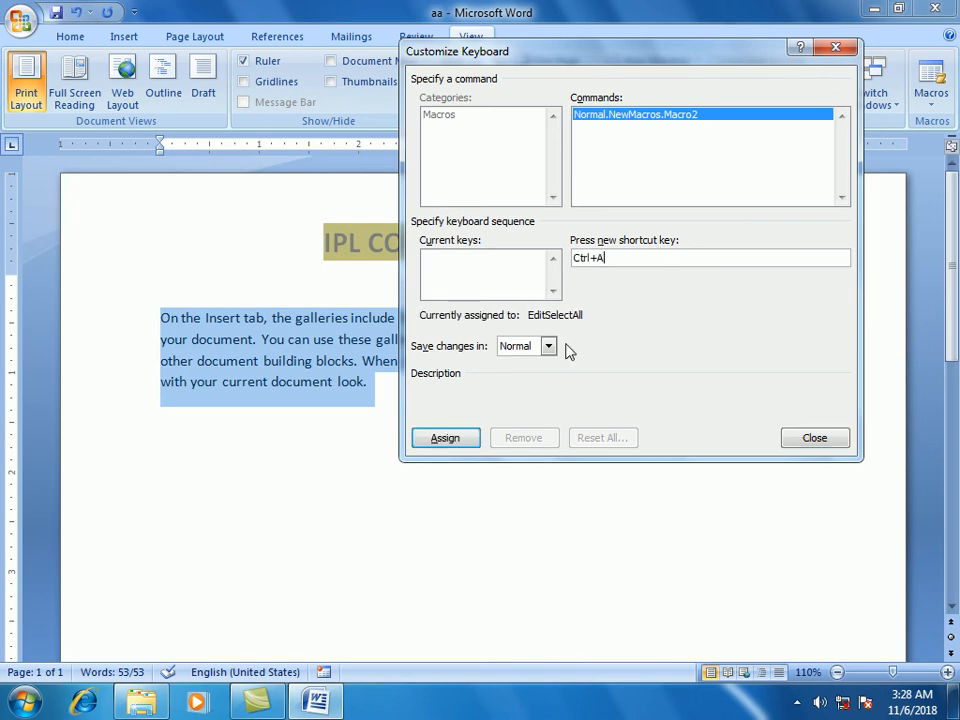
pyautogui.click(472, 438)
pyautogui.click(814, 438)
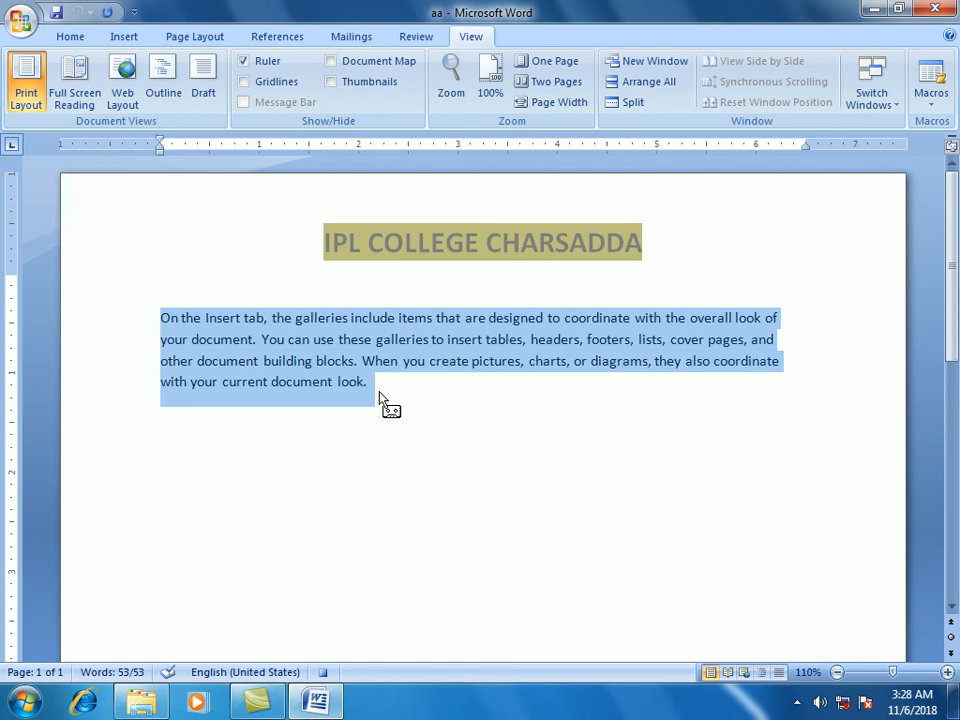
# - Replace the selected paragraph with repeated pastes of the copied sample text and stop the macro recording
pyautogui.hotkey('ctrl', 'v')
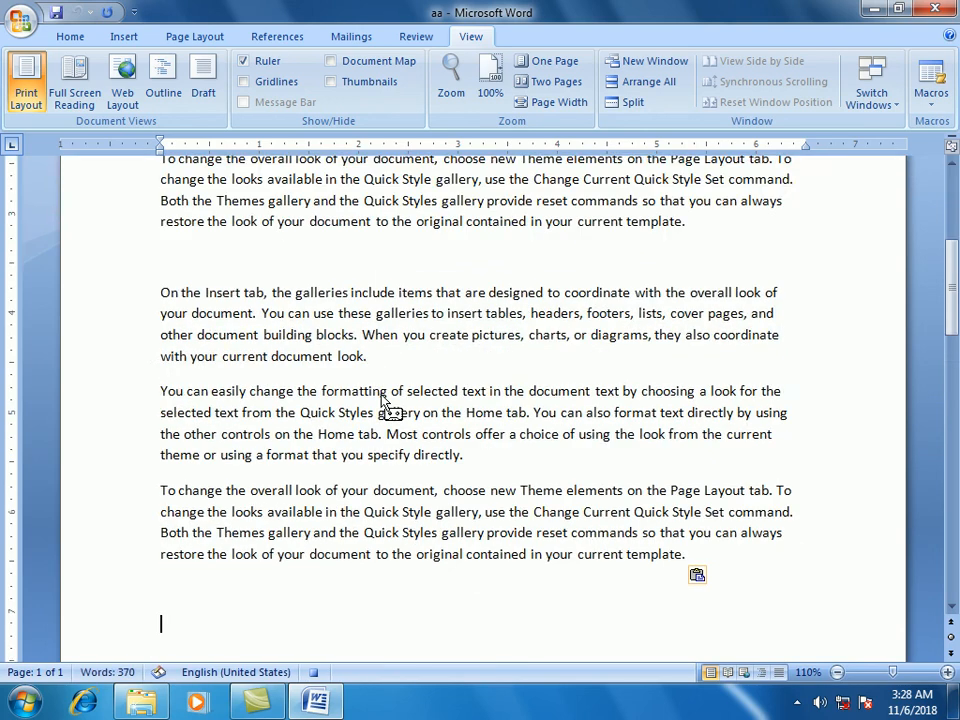
pyautogui.hotkey('ctrl', 'v')
pyautogui.hotkey('ctrl', 'v')
pyautogui.hotkey('ctrl', 'v')
pyautogui.hotkey('ctrl', 'v')
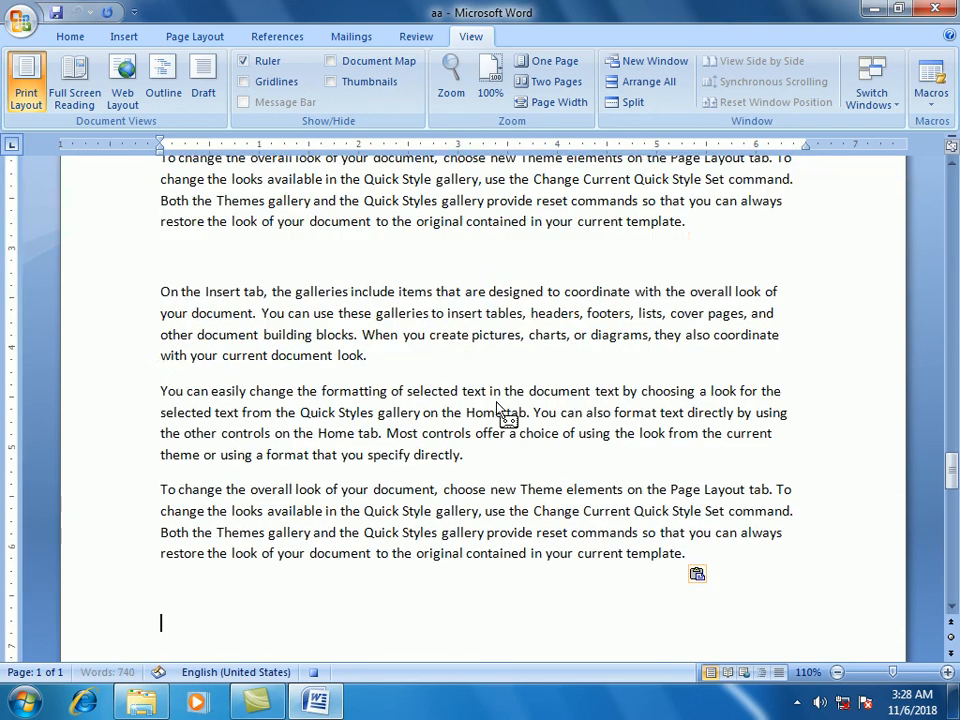
pyautogui.hotkey('ctrl', 'v')
pyautogui.hotkey('ctrl', 'v')
pyautogui.hotkey('ctrl', 'v')
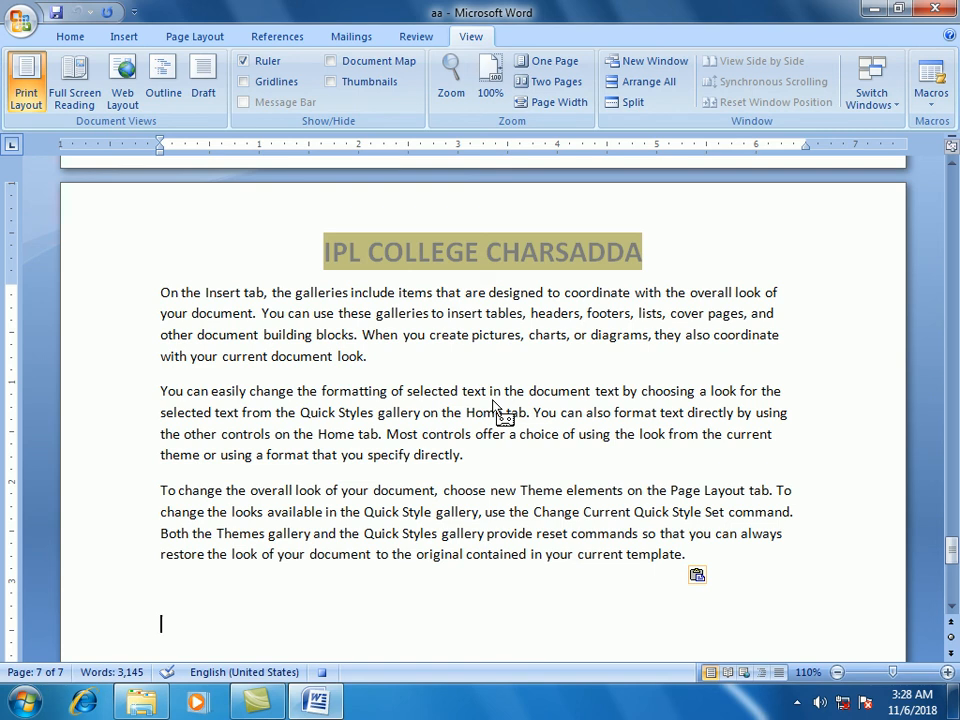
pyautogui.click(933, 100)
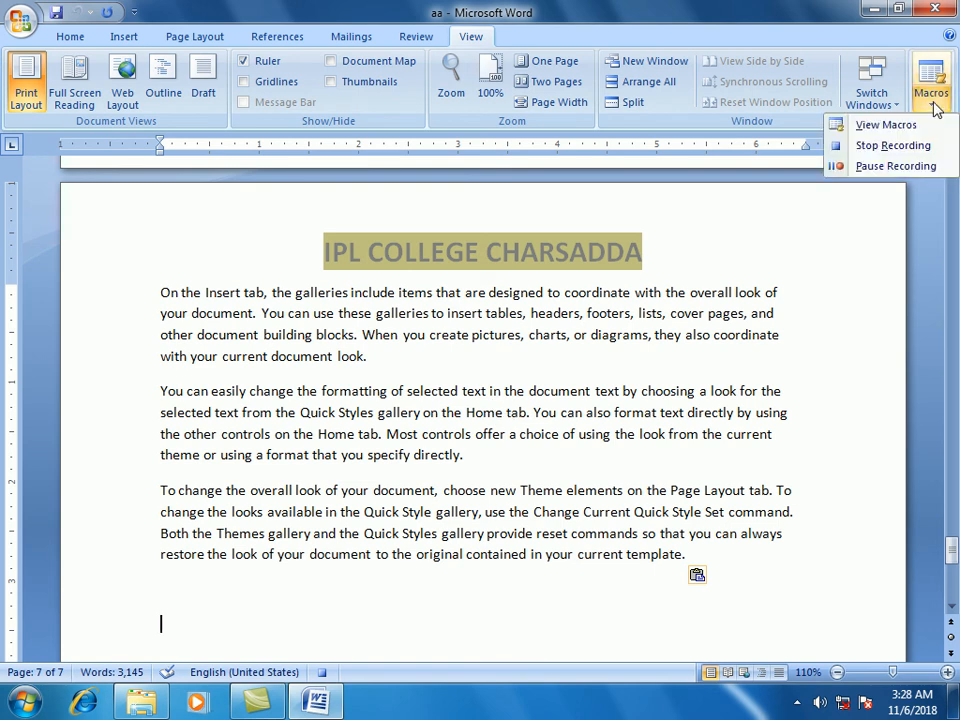
pyautogui.click(890, 146)
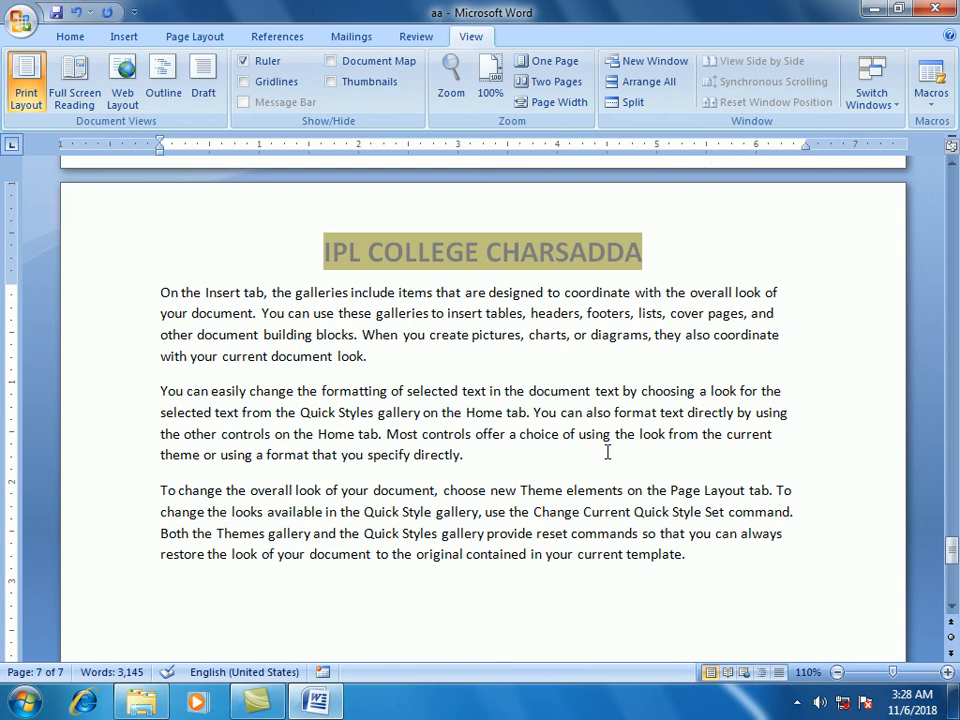
# - Paste the copied sample text many more times at the end of the document
pyautogui.hotkey('ctrl', 'v')
pyautogui.hotkey('ctrl', 'v')
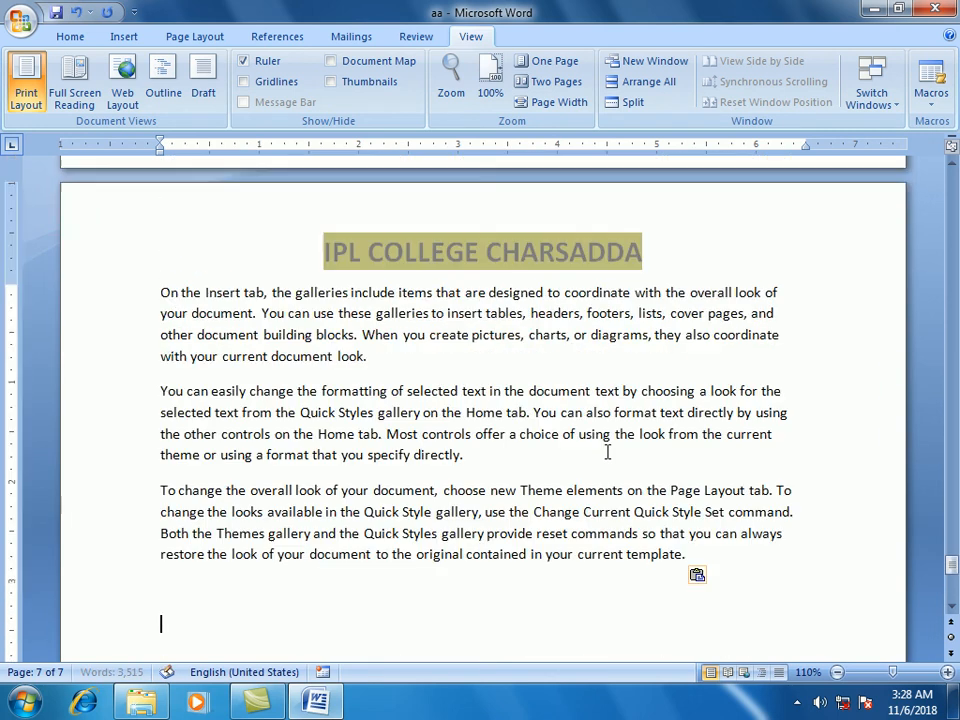
pyautogui.hotkey('ctrl', 'v')
pyautogui.hotkey('ctrl', 'v')
pyautogui.hotkey('ctrl', 'v')
pyautogui.hotkey('ctrl', 'v')
pyautogui.hotkey('ctrl', 'v')
pyautogui.hotkey('ctrl', 'v')
pyautogui.hotkey('ctrl', 'v')
pyautogui.hotkey('ctrl', 'v')
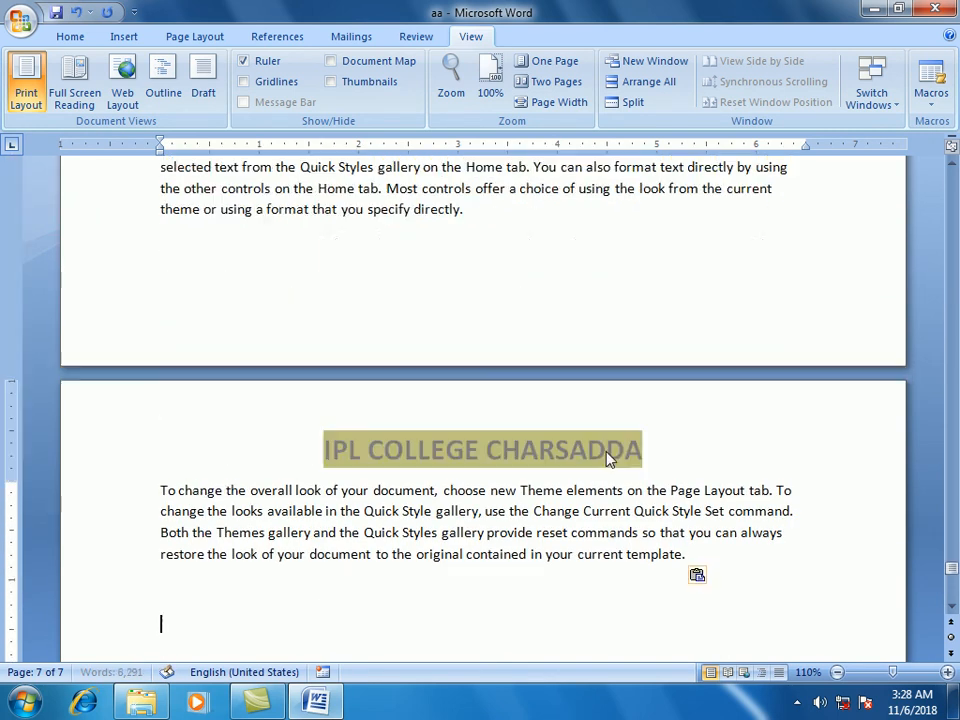
pyautogui.hotkey('ctrl', 'v')
pyautogui.hotkey('ctrl', 'v')
pyautogui.hotkey('ctrl', 'v')
pyautogui.hotkey('ctrl', 'v')
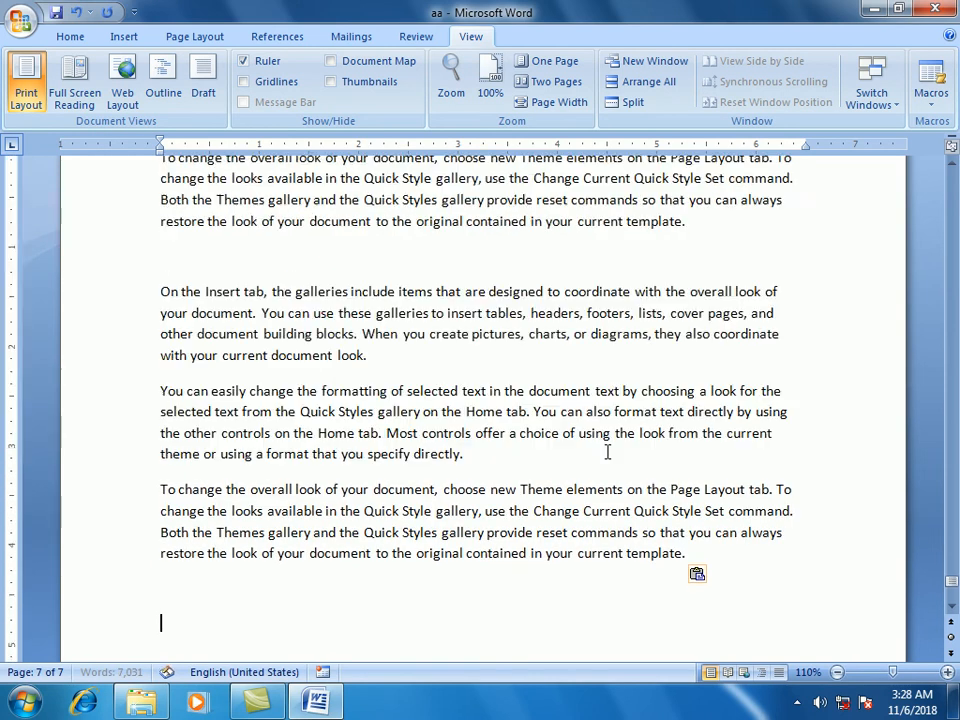
pyautogui.hotkey('ctrl', 'v')
pyautogui.hotkey('ctrl', 'v')
pyautogui.hotkey('ctrl', 'v')
pyautogui.hotkey('ctrl', 'v')
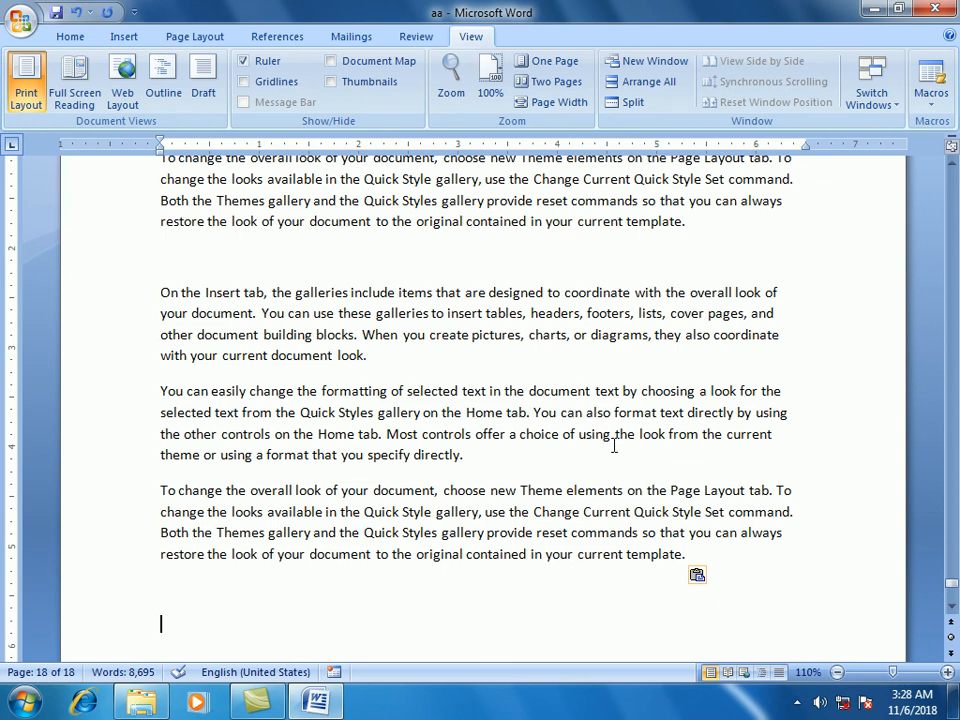
# - Undo the repeated pastes and the earlier sample-text and rectangle edits back to an empty page under the title
pyautogui.hotkey('ctrl', 'z')
pyautogui.hotkey('ctrl', 'z')
pyautogui.hotkey('ctrl', 'z')
pyautogui.hotkey('ctrl', 'z')
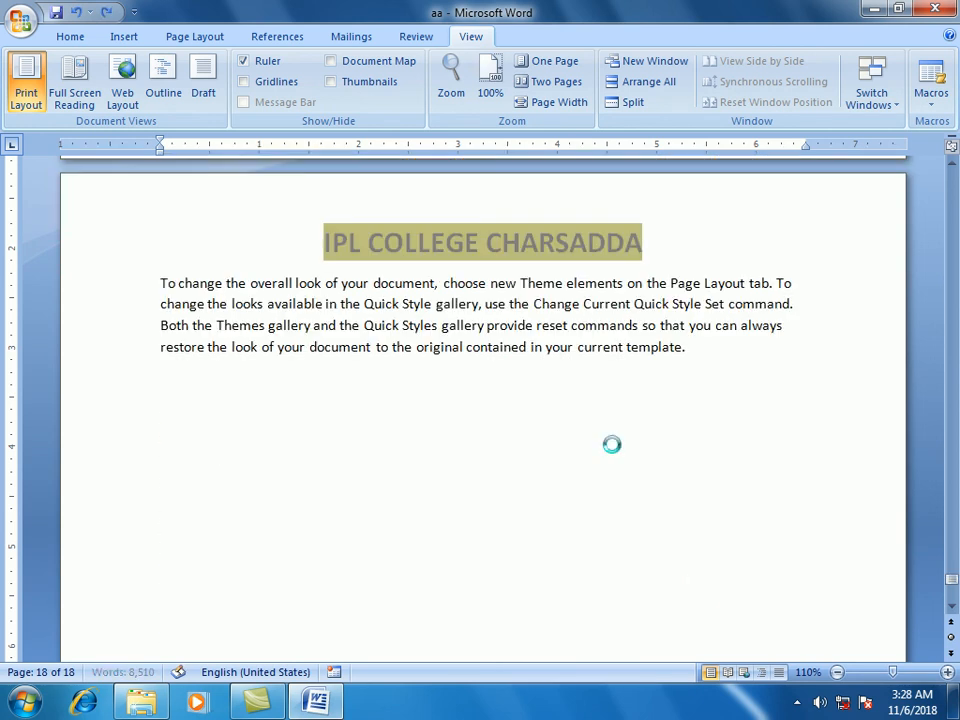
pyautogui.hotkey('ctrl', 'z')
pyautogui.hotkey('ctrl', 'z')
pyautogui.hotkey('ctrl', 'z')
pyautogui.hotkey('ctrl', 'z')
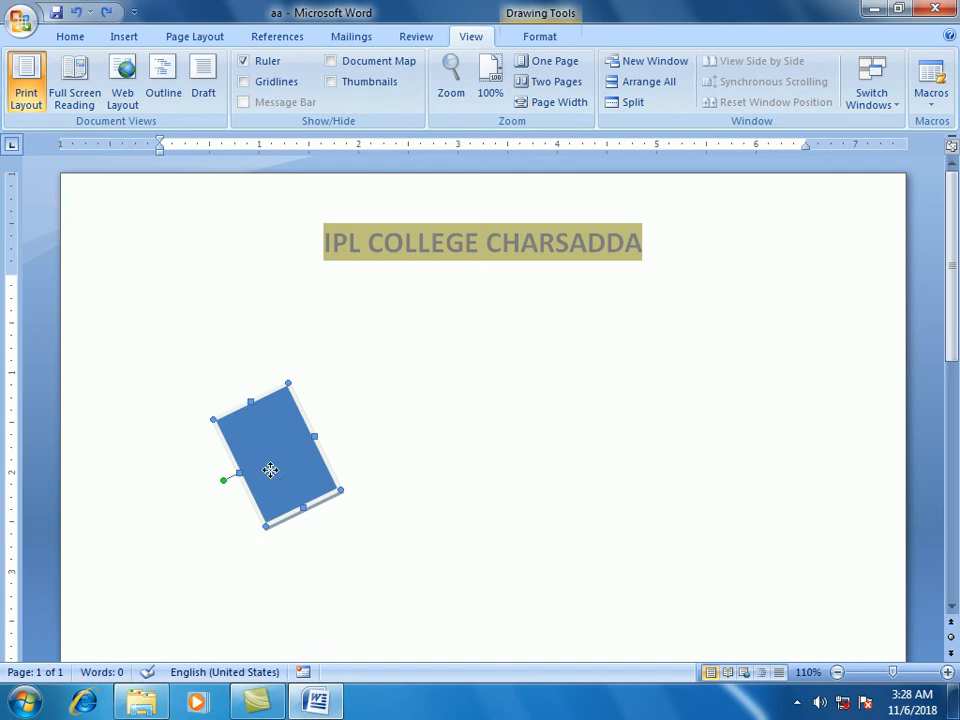
pyautogui.hotkey('ctrl', 'z')
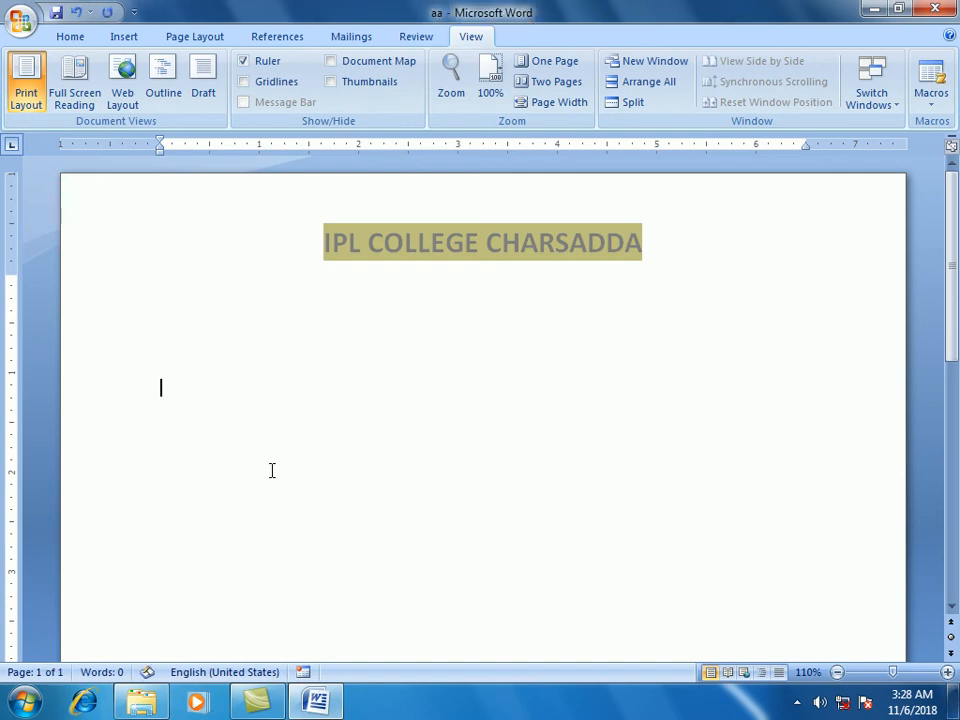
# - Run the ListCommands macro from Word commands to create a new document listing the current keyboard settings
pyautogui.click(930, 104)
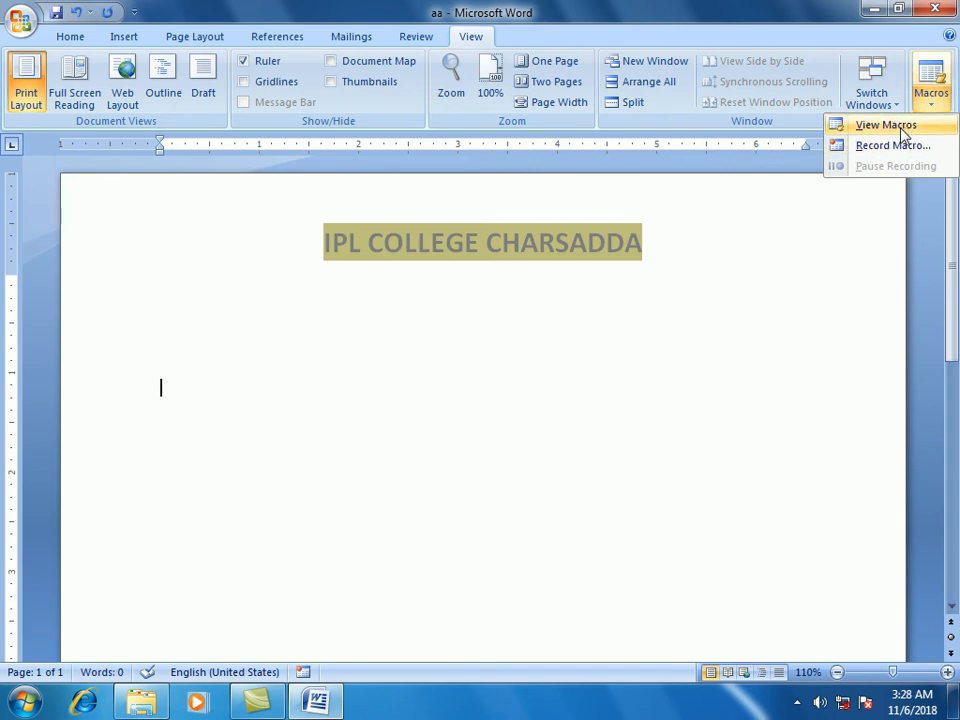
pyautogui.click(903, 126)
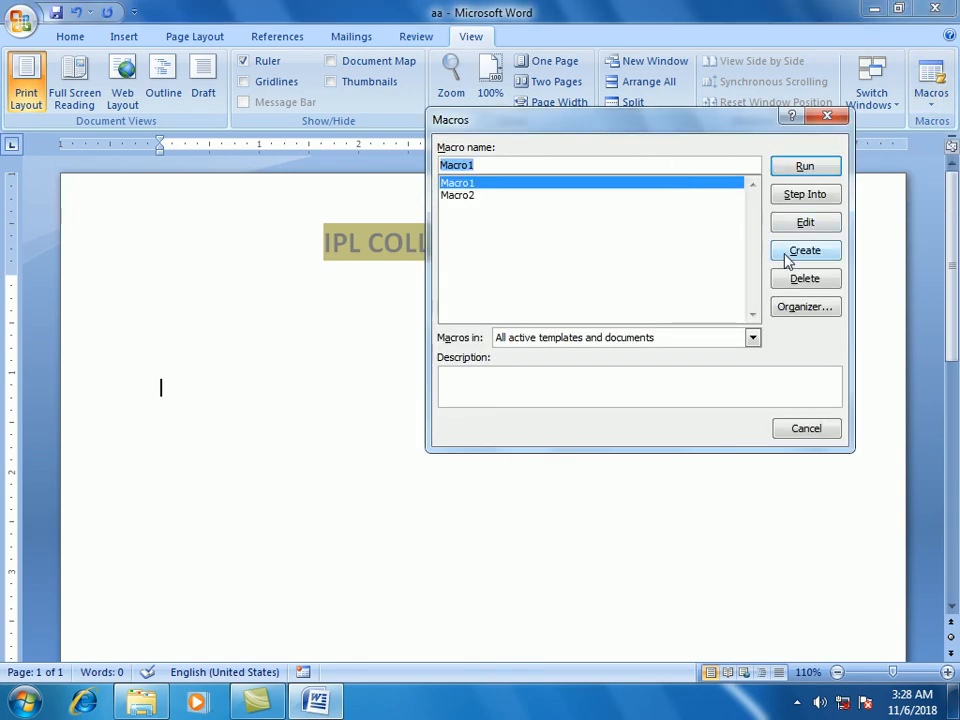
pyautogui.click(671, 345)
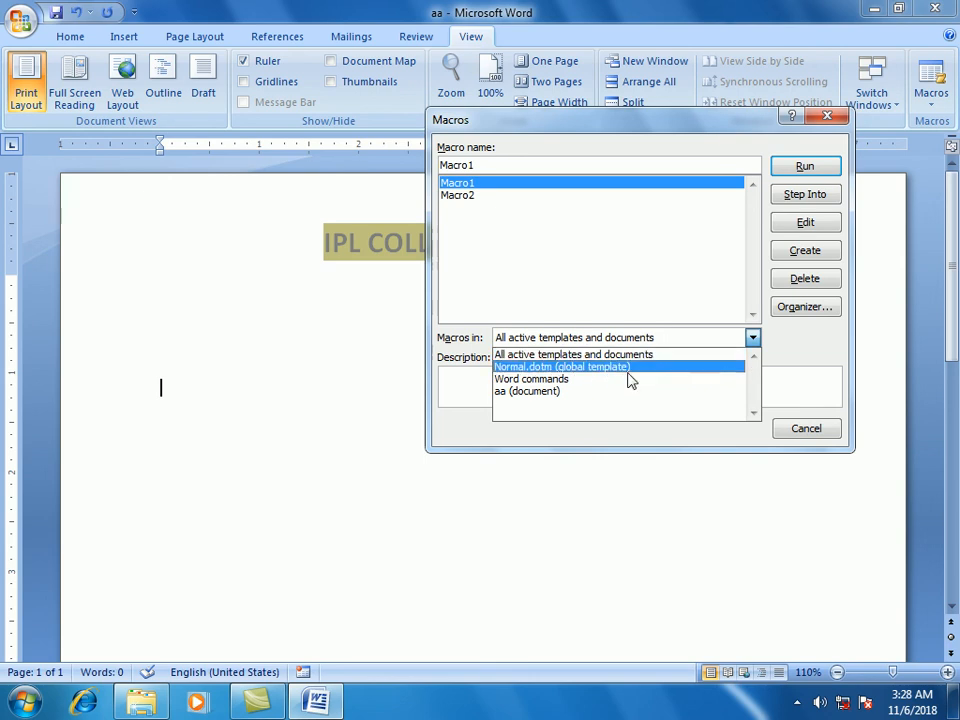
pyautogui.click(559, 388)
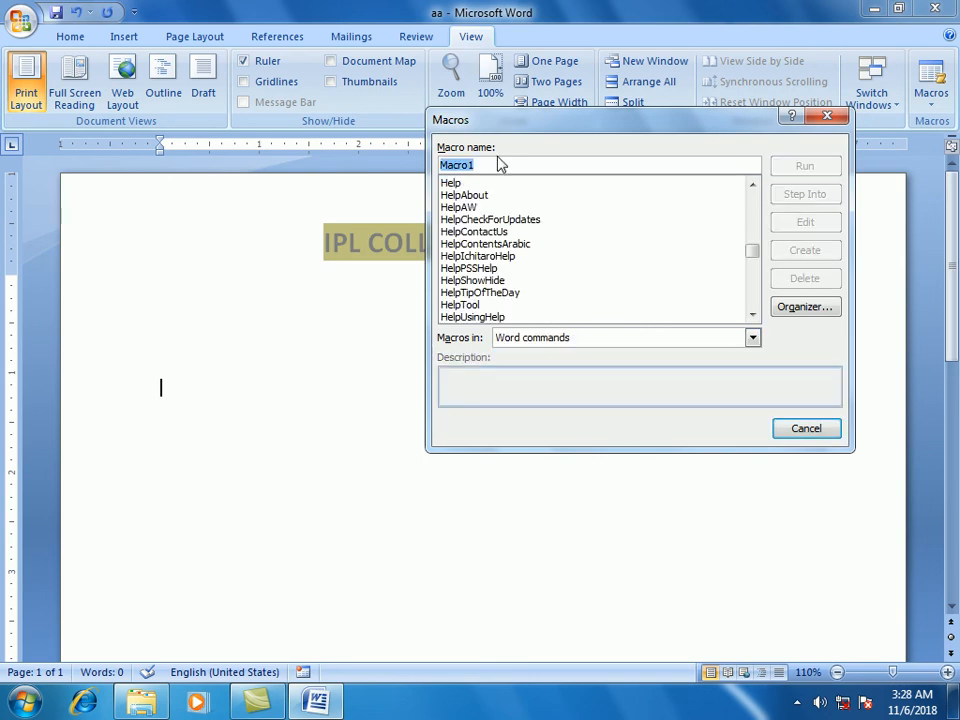
pyautogui.write('list')
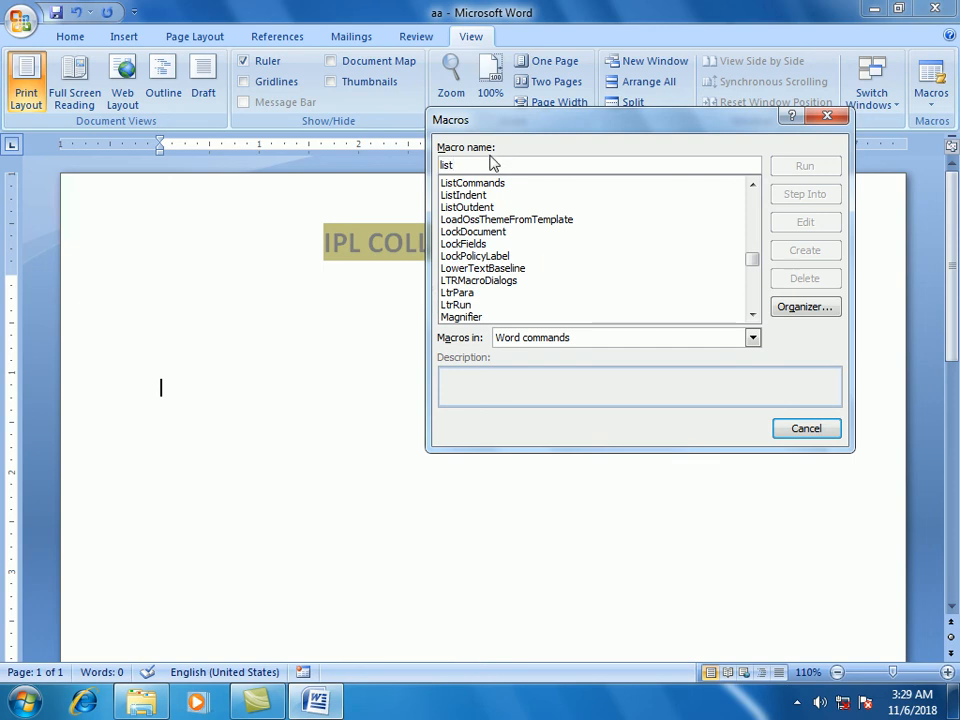
pyautogui.click(483, 183)
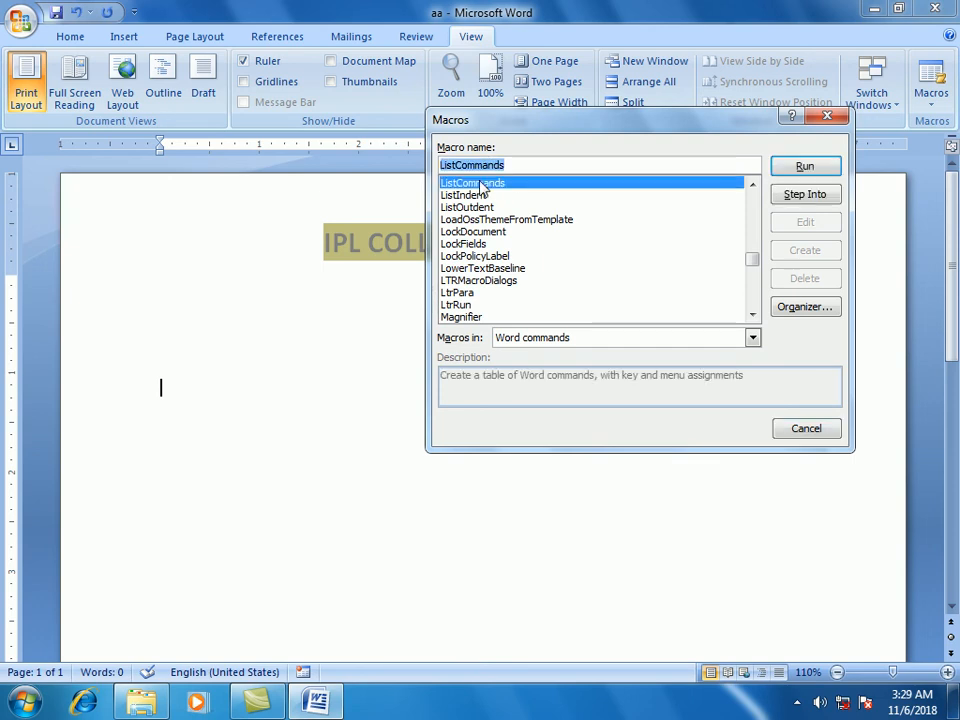
pyautogui.click(834, 168)
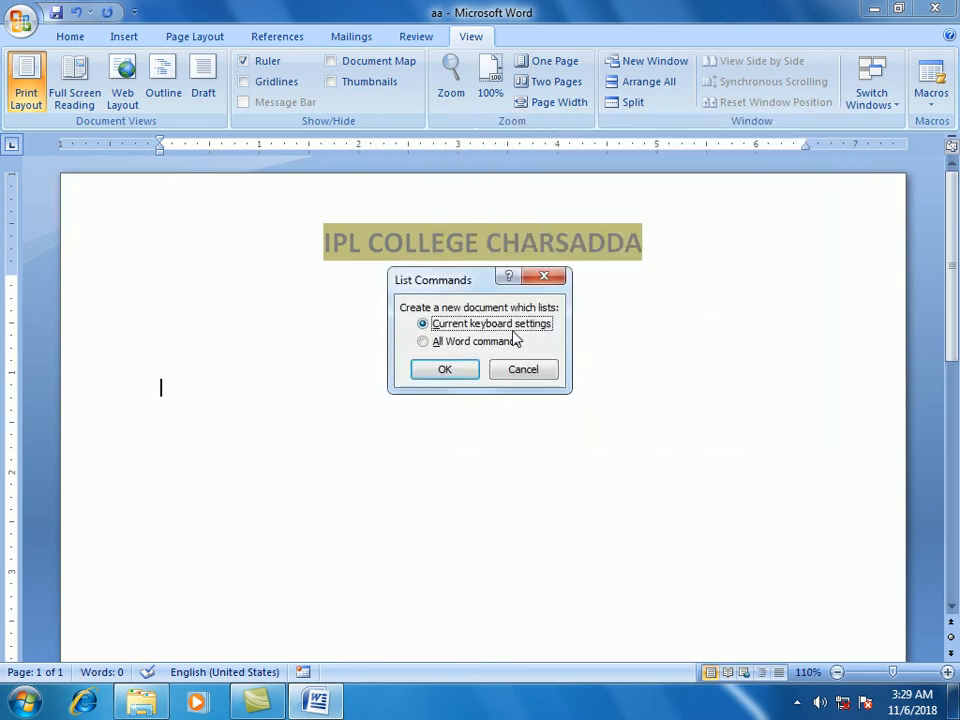
pyautogui.click(451, 372)
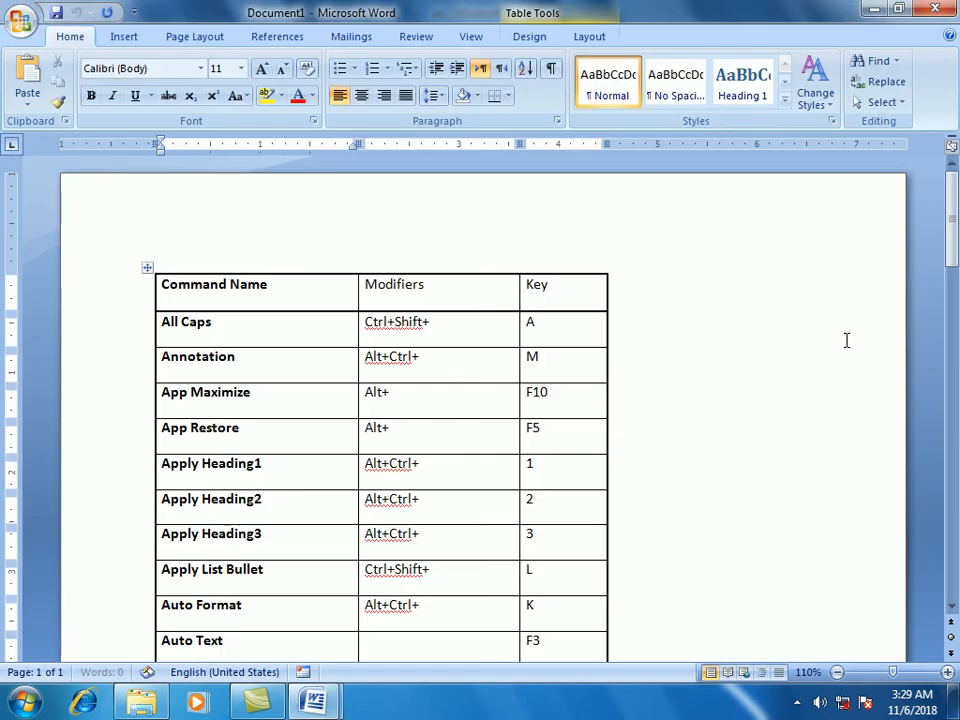
# - Look through the generated table of command names, modifiers and keys across its first five pages
pyautogui.scroll(-15, 846, 338)
pyautogui.scroll(-20, 846, 338)
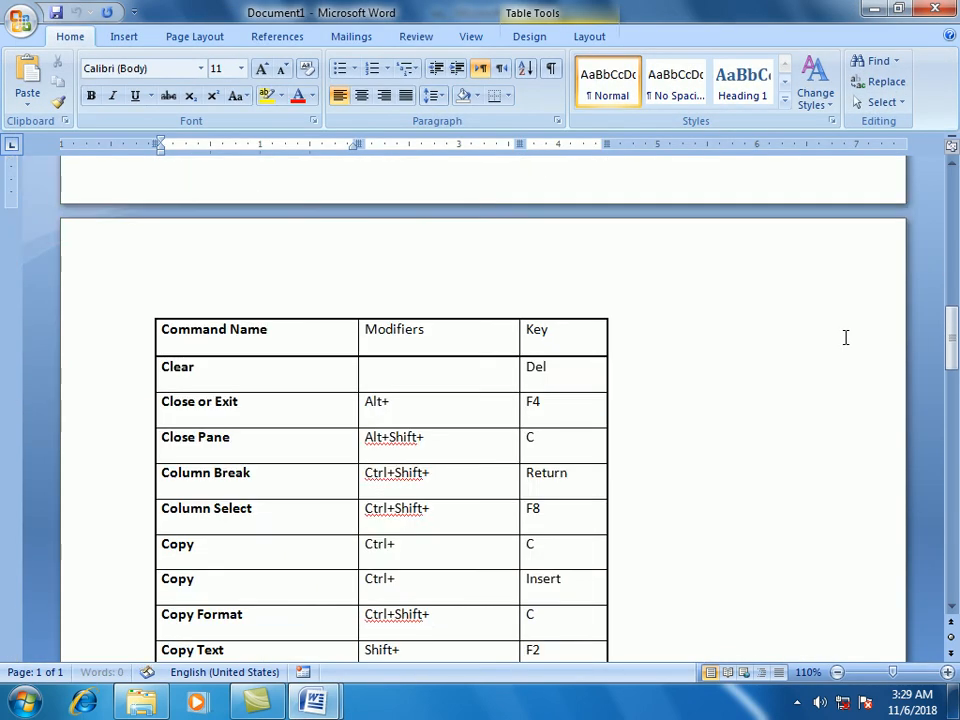
pyautogui.scroll(-17, 846, 338)
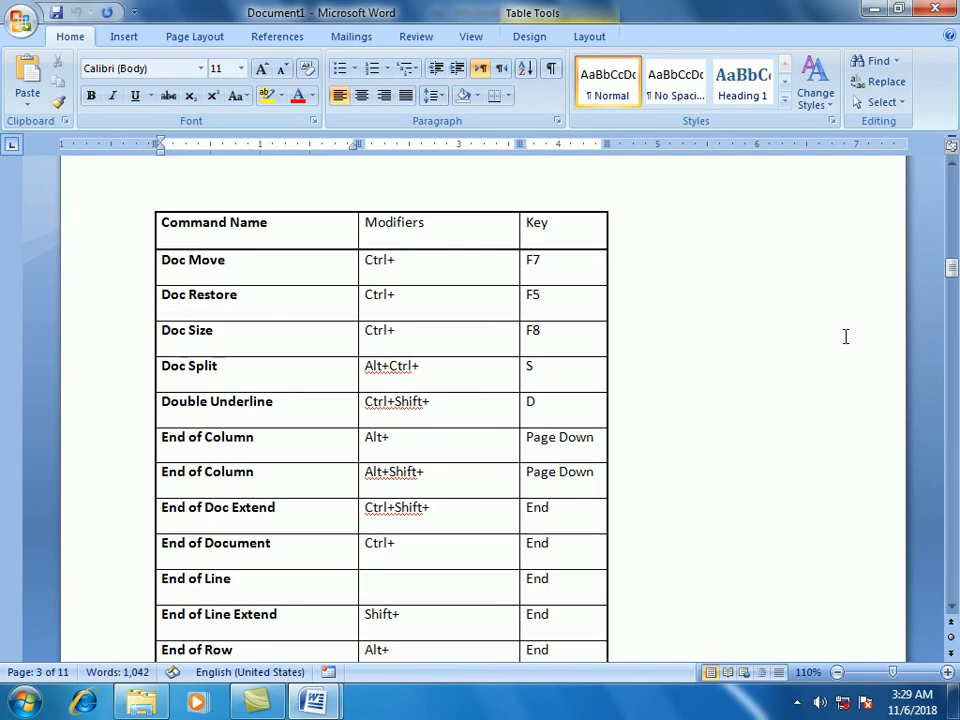
pyautogui.scroll(-20, 846, 338)
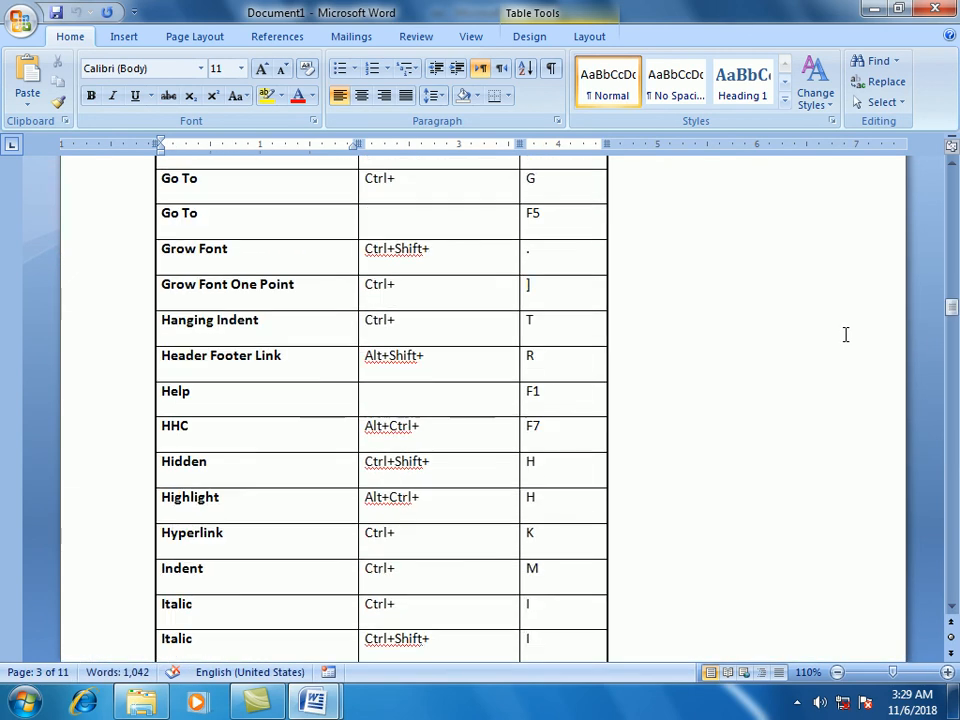
pyautogui.scroll(6, 846, 338)
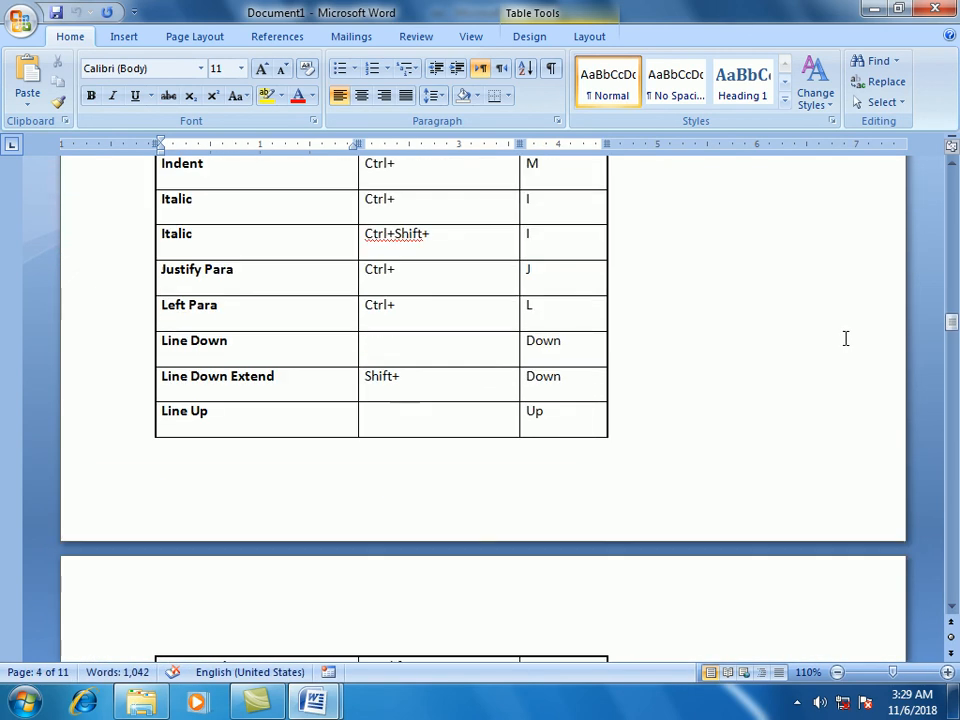
pyautogui.scroll(4, 846, 338)
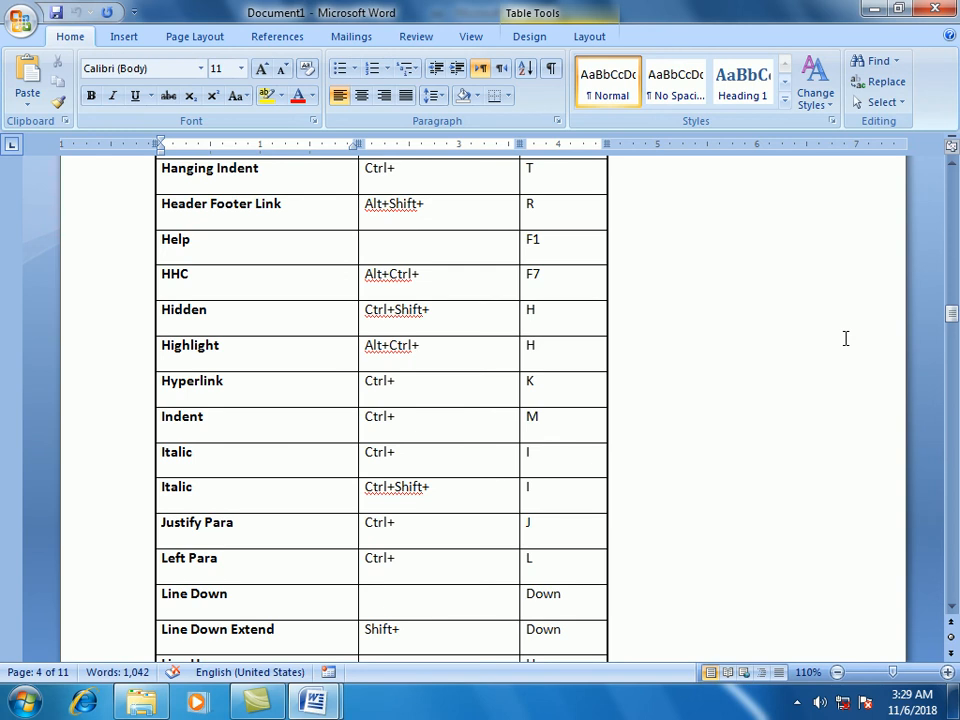
pyautogui.scroll(-10, 846, 338)
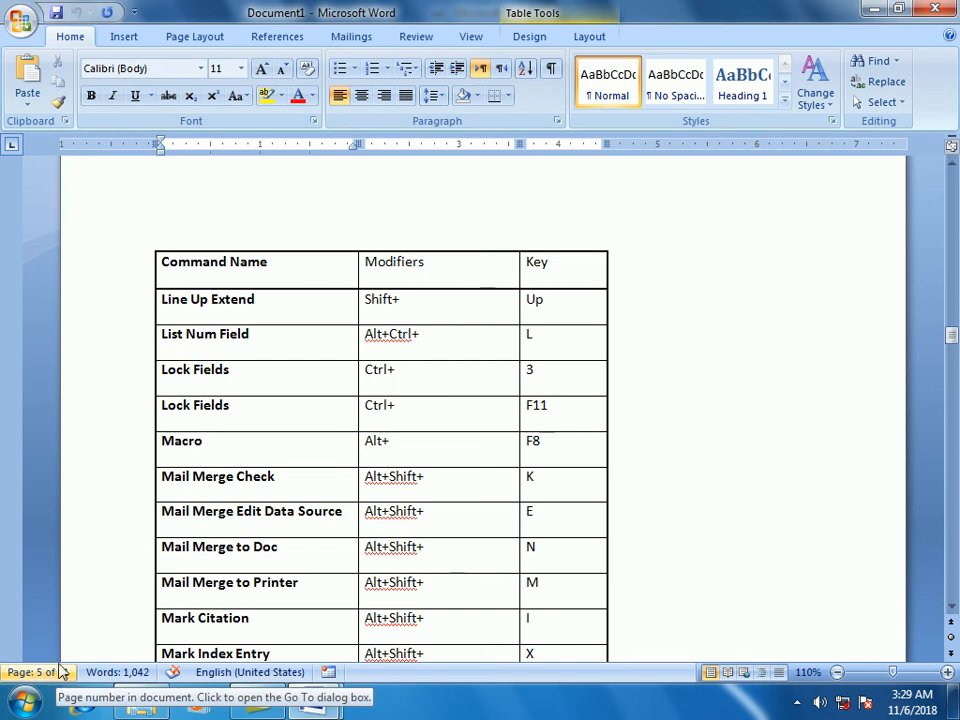
pyautogui.click(641, 289)
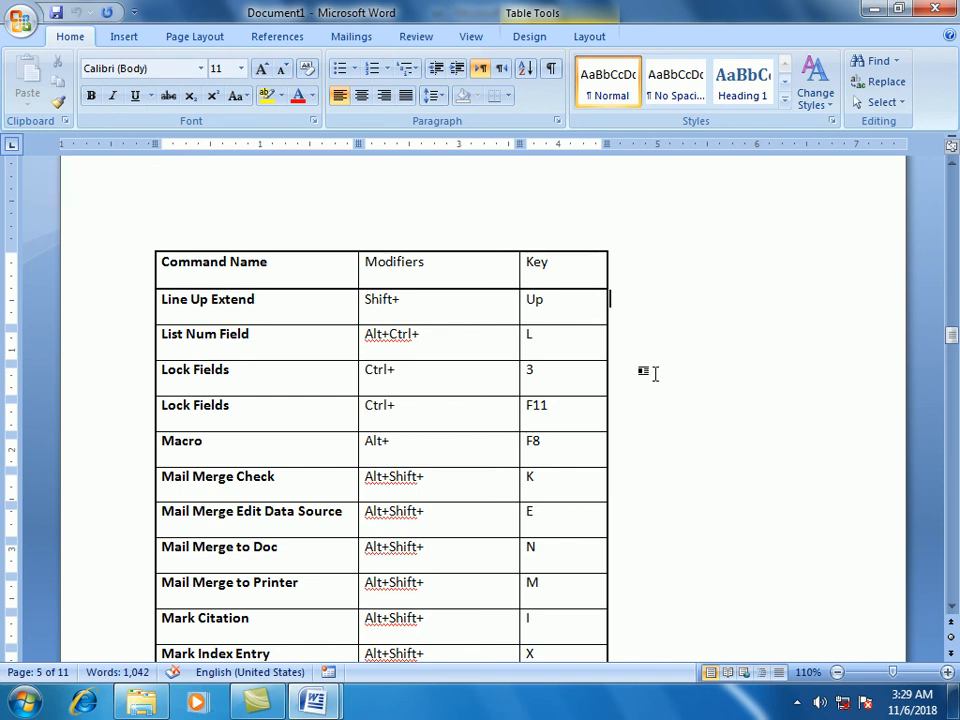
# - Create a new blank document and run the ListCommands macro from the Word commands
pyautogui.hotkey('ctrl', 'n')
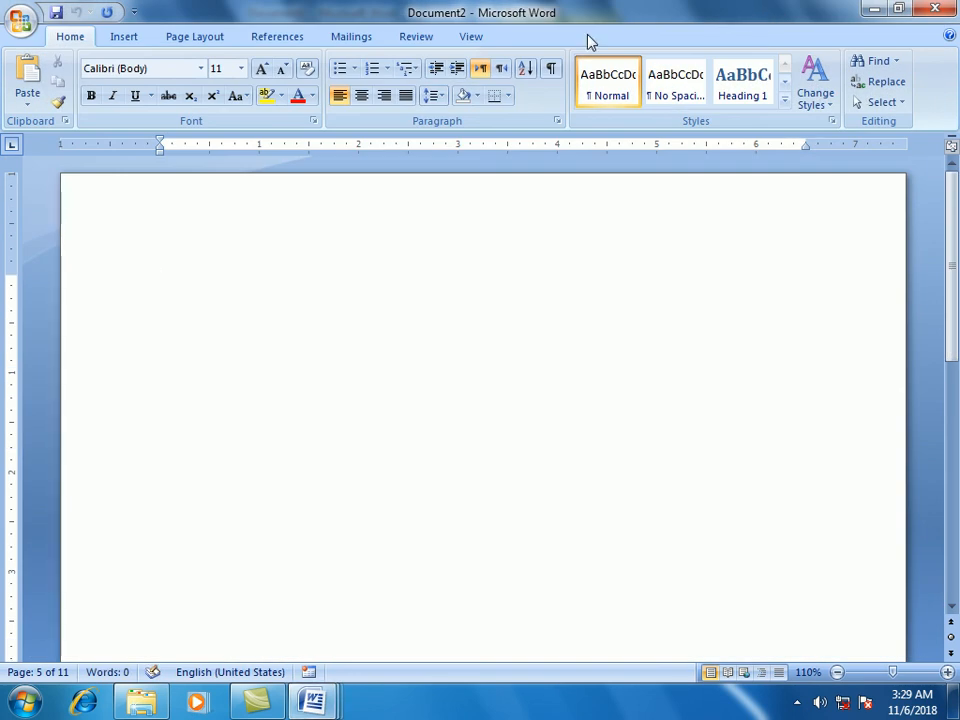
pyautogui.click(479, 40)
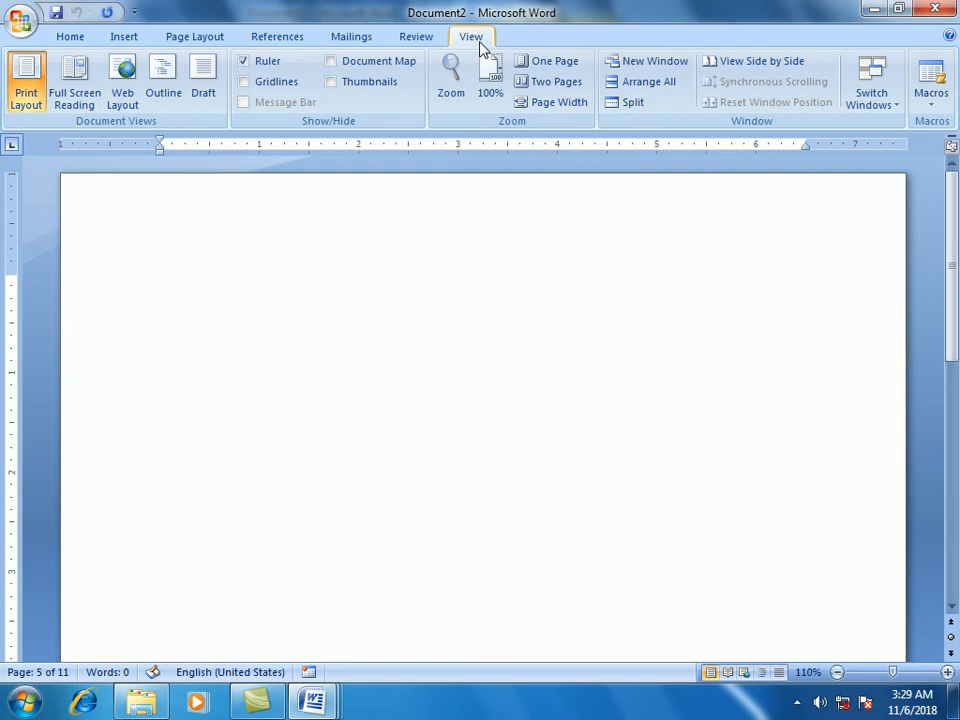
pyautogui.click(924, 106)
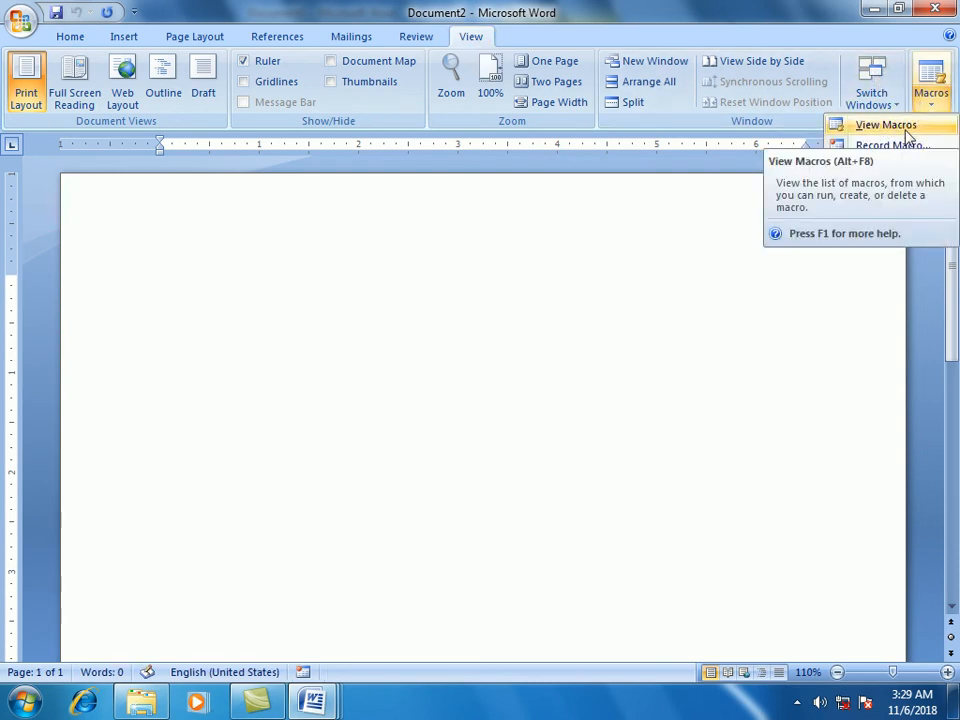
pyautogui.click(906, 128)
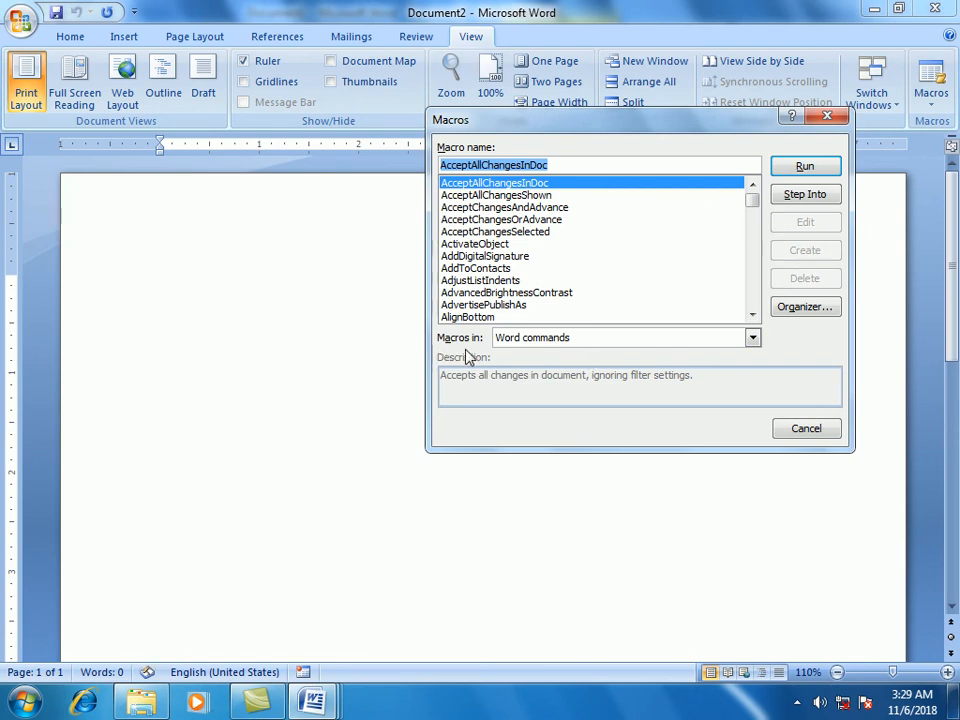
pyautogui.click(540, 340)
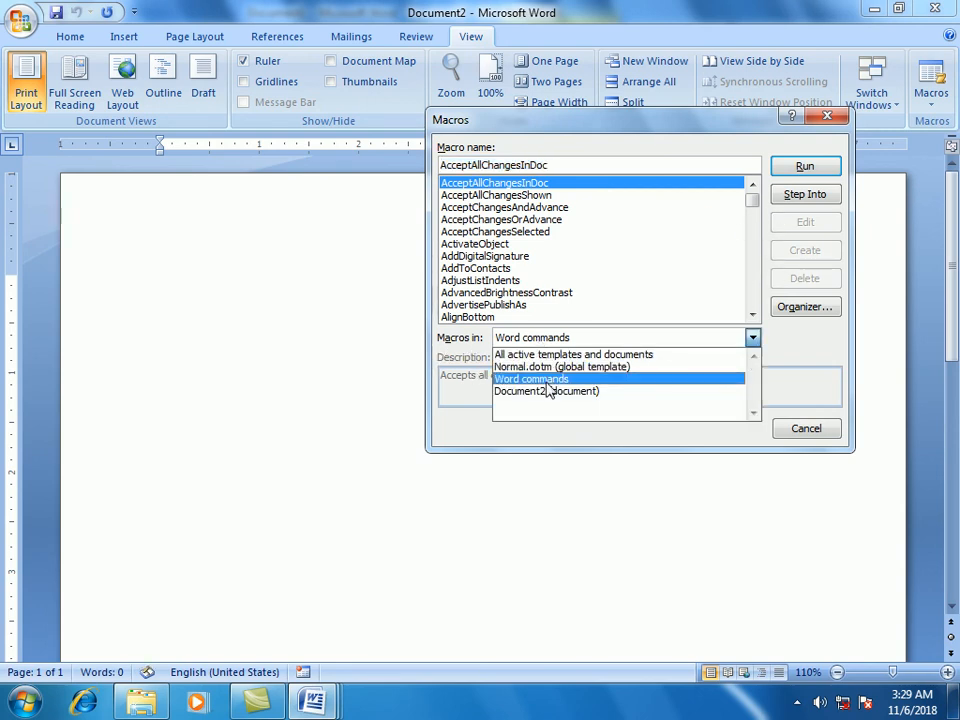
pyautogui.click(547, 380)
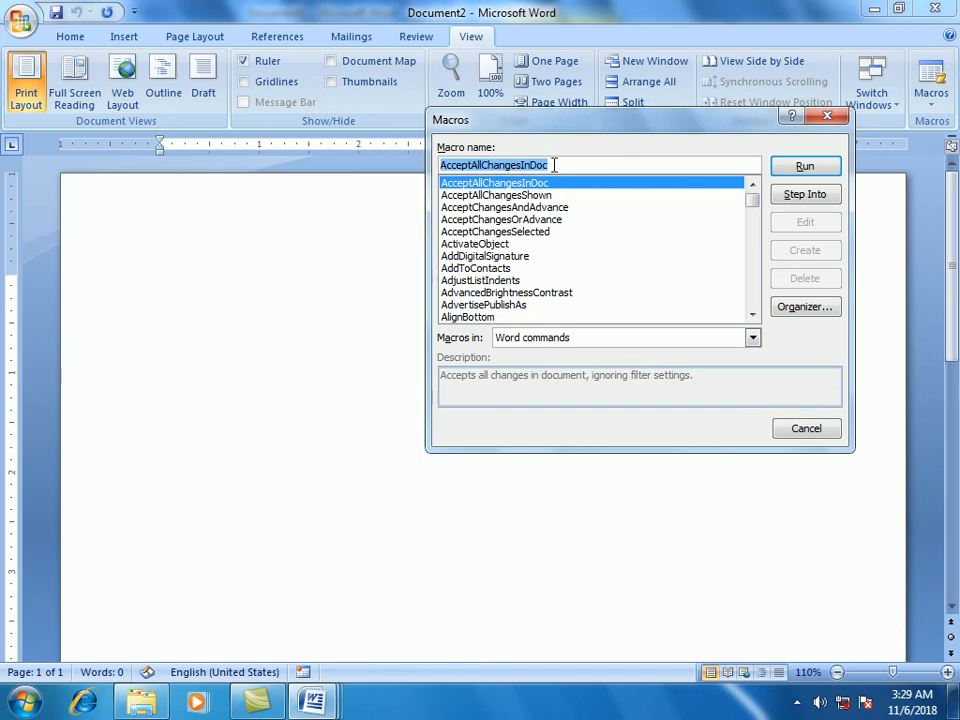
pyautogui.write('list')
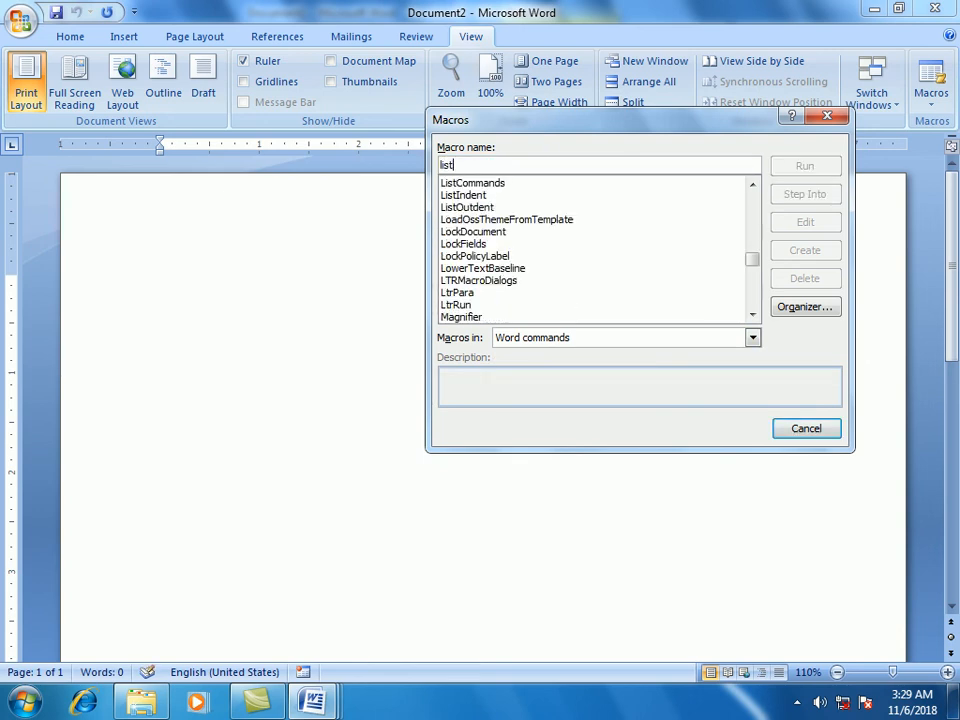
pyautogui.click(493, 185)
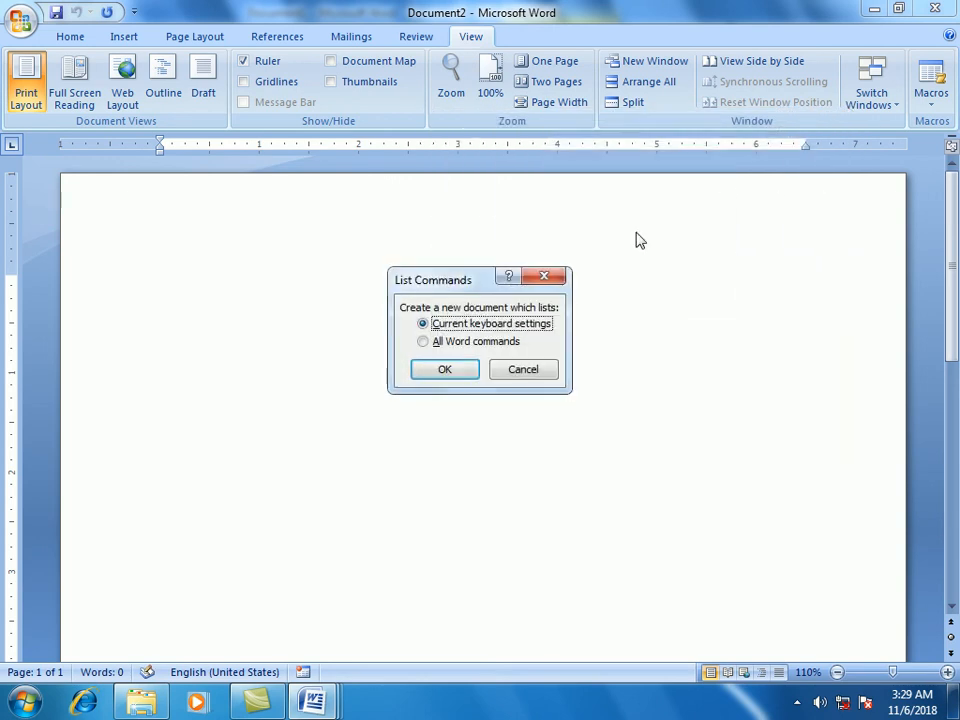
# - Generate a new document listing all Word commands and place the cursor in the Auto Correct Exceptions row
pyautogui.click(455, 343)
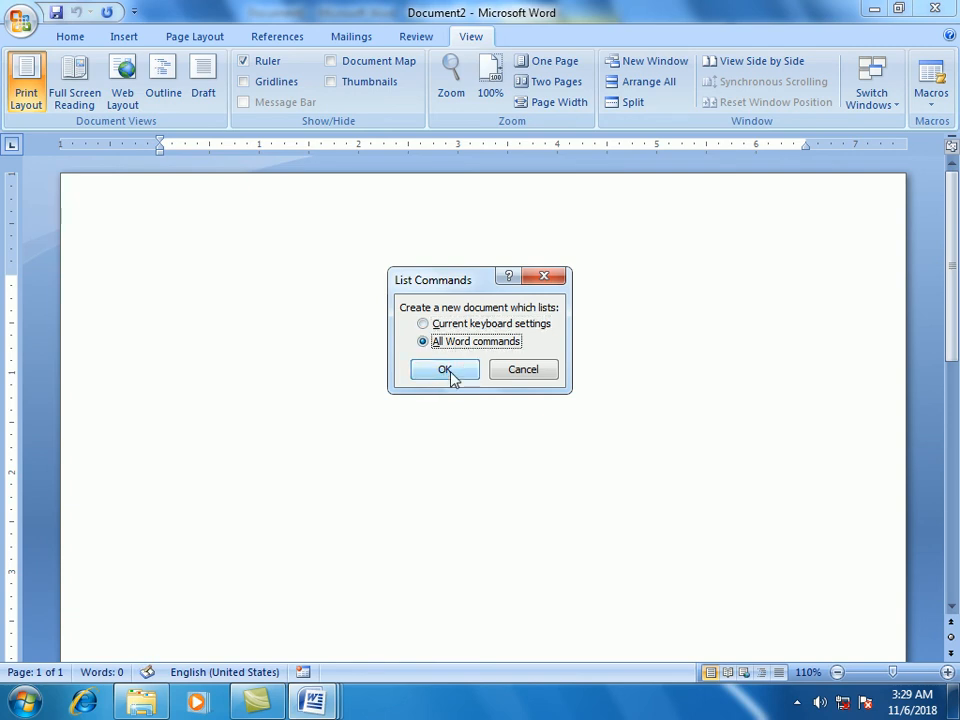
pyautogui.click(447, 370)
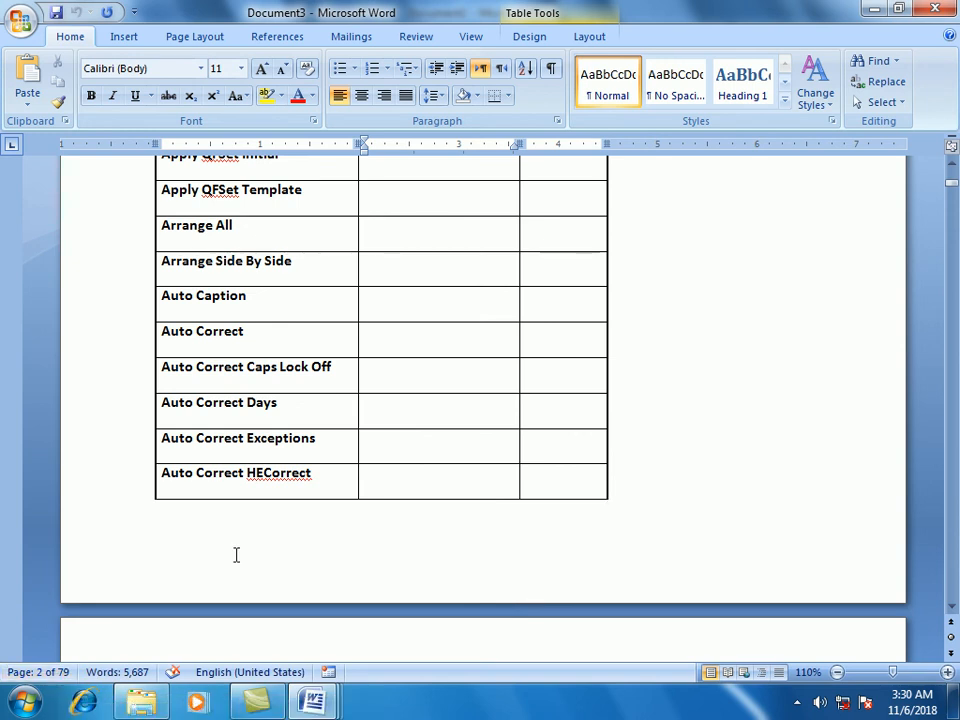
pyautogui.click(425, 462)
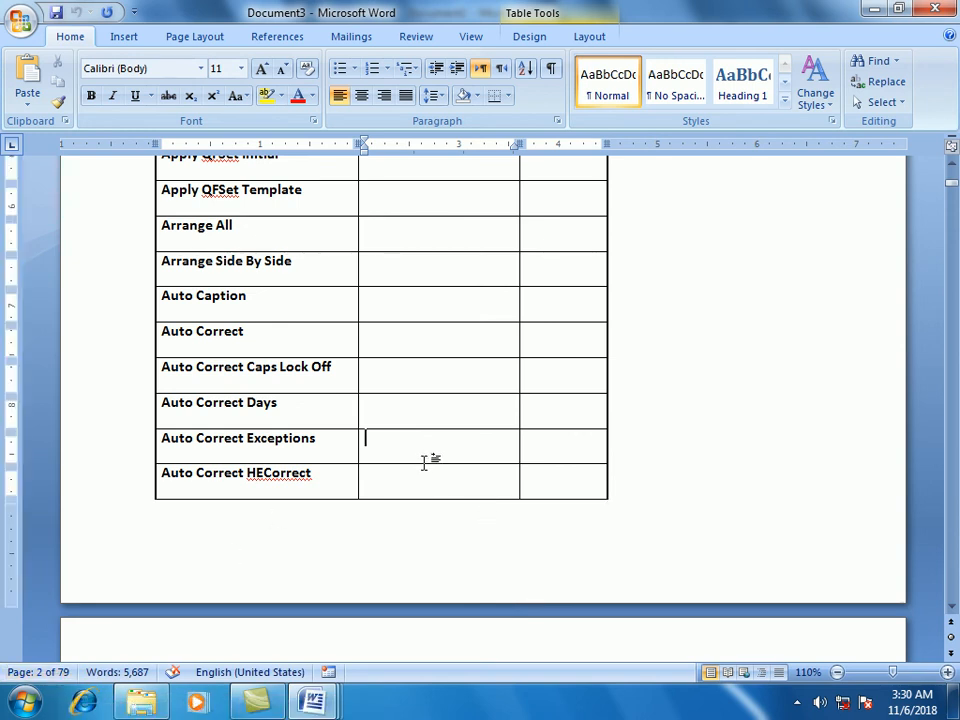